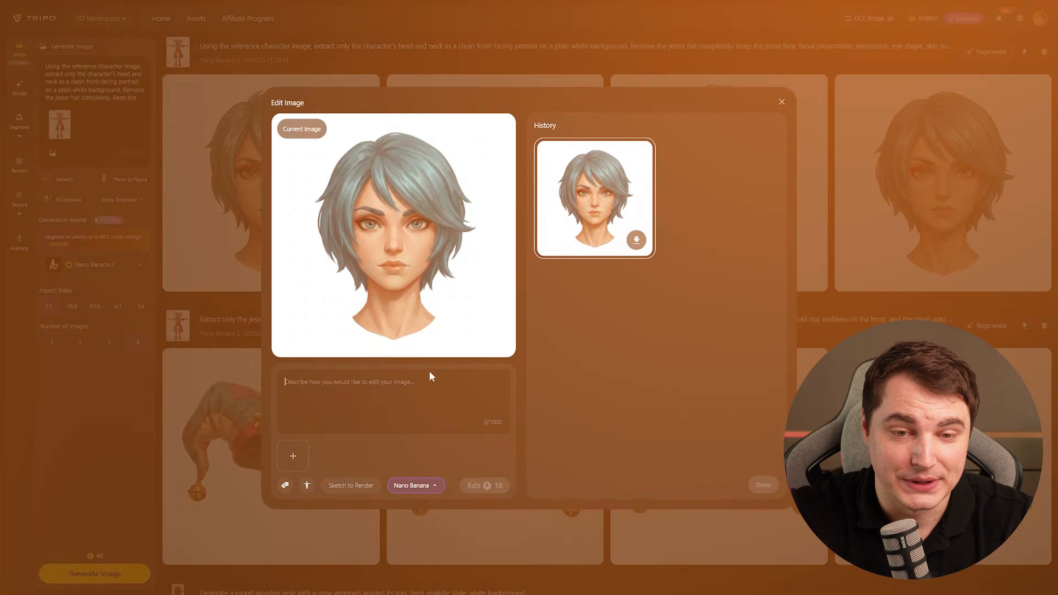
Edit the teal-haired portrait with a pasted prompt removing all hair for a bald version, using the Nano Banana model.
{"action": "key", "text": "ctrl+v"}
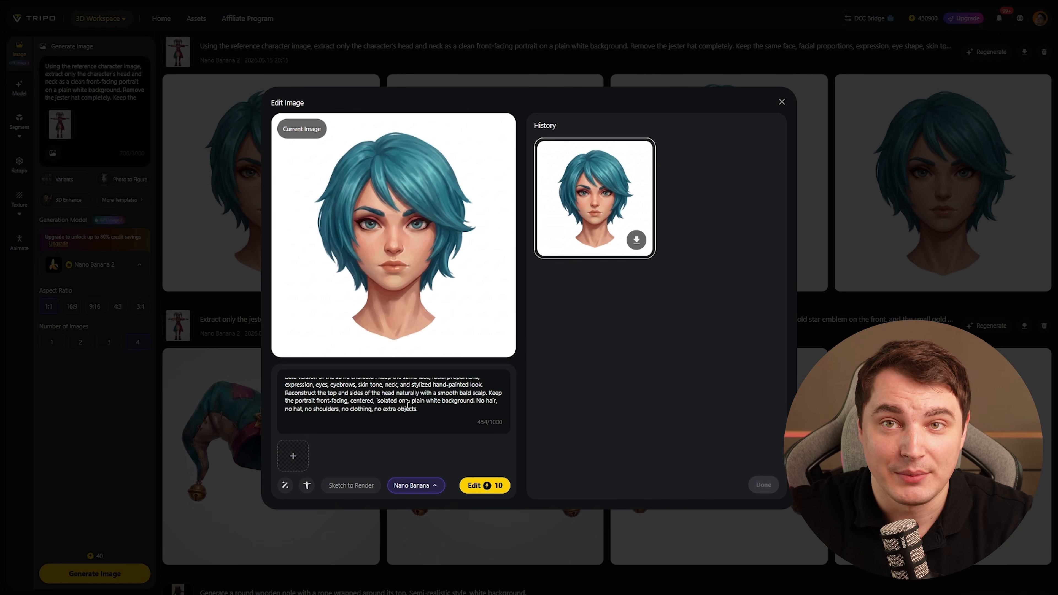
{"action": "left_click", "coordinate": [434, 487]}
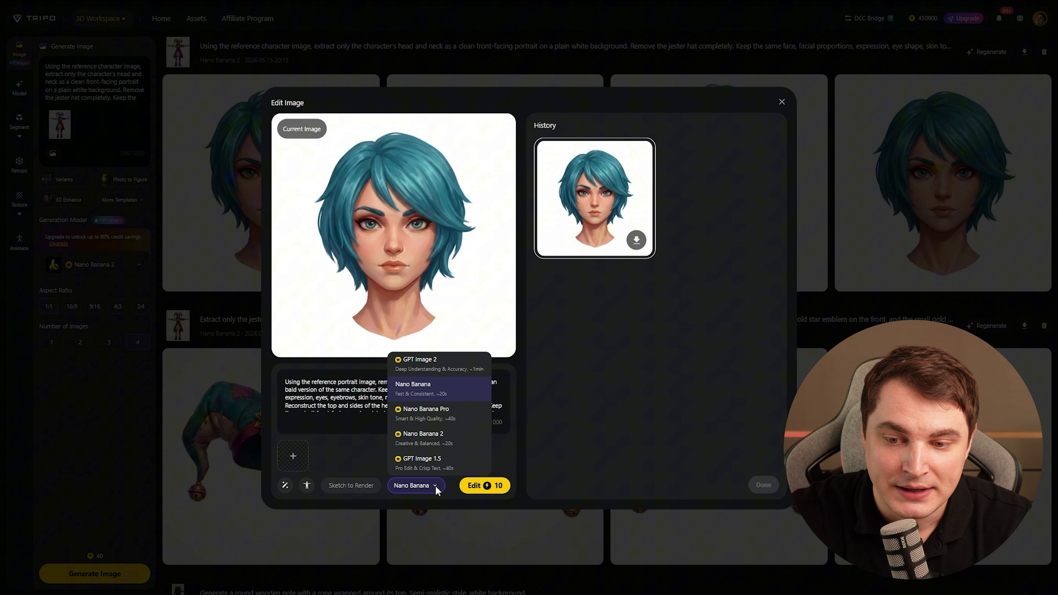
{"action": "left_click", "coordinate": [435, 488]}
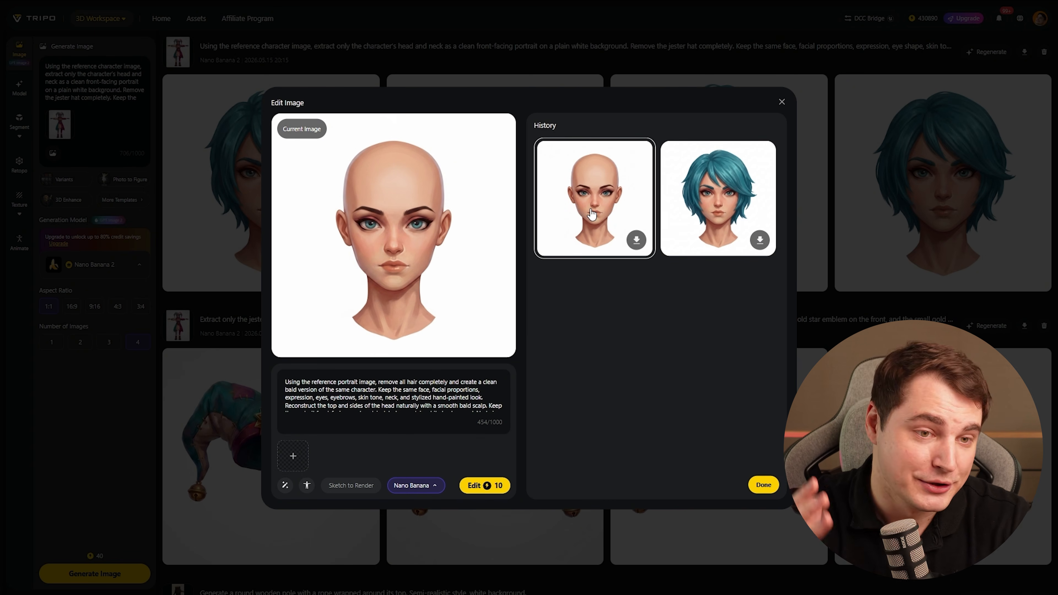
Replace the edit prompt text with a newly pasted prompt.
{"action": "left_click", "coordinate": [385, 383]}
{"action": "key", "text": "ctrl+a"}
{"action": "type", "text": "Using the reference portrait image, recreate the same character as a clean side-profile portrait. Keep the same face, identity, turquoise-blue short hair, eye shape, eyebrows, skin tone, and stylized hand-painted look. Show the head and neck only, in a full profile view from the side, isolated on a plain white background. Keep the hairstyle consistent with the original, adapted naturally to the side view. No shoulders, no clothing, no hat, no extra objects, no background elements."}
{"action": "scroll", "coordinate": [379, 393], "scroll_direction": "up", "scroll_amount": 2}
{"action": "scroll", "coordinate": [379, 393], "scroll_direction": "down", "scroll_amount": 2}
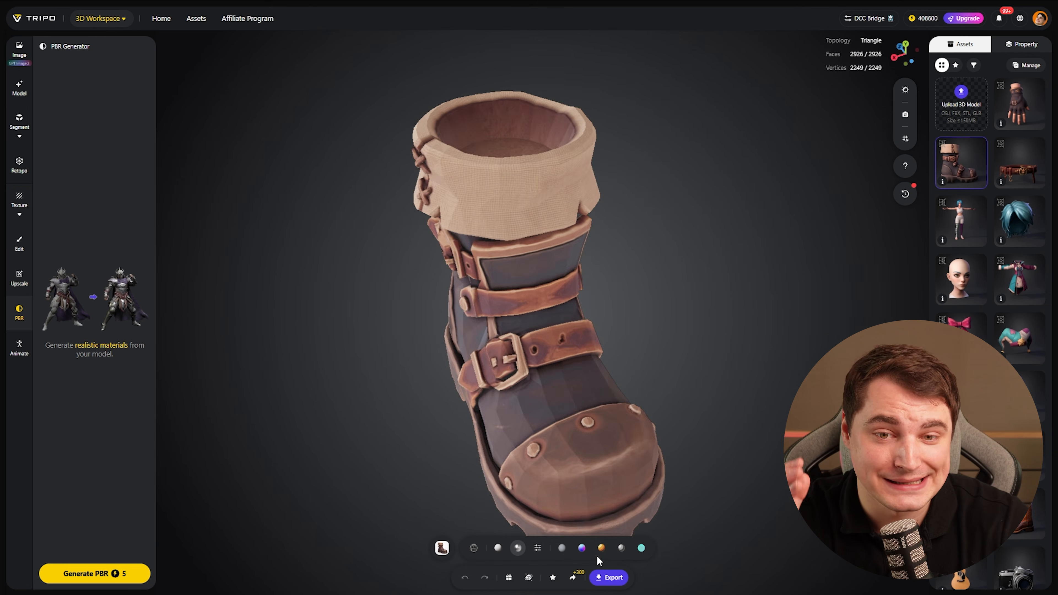
Orbit and inspect the generated boot and hair 3D models from the asset library.
{"action": "left_click", "coordinate": [601, 549]}
{"action": "scroll", "coordinate": [535, 475], "scroll_direction": "down", "scroll_amount": 4}
{"action": "mouse_move", "coordinate": [507, 421]}
{"action": "left_mouse_down"}
{"action": "mouse_move", "coordinate": [621, 373]}
{"action": "mouse_move", "coordinate": [675, 377]}
{"action": "left_mouse_up"}
{"action": "left_click_drag", "start_coordinate": [588, 402], "coordinate": [679, 404]}
{"action": "left_click_drag", "start_coordinate": [411, 409], "coordinate": [604, 395]}
{"action": "left_click", "coordinate": [664, 393]}
{"action": "left_click_drag", "start_coordinate": [433, 421], "coordinate": [780, 371]}
{"action": "left_click", "coordinate": [473, 548]}
{"action": "left_click_drag", "start_coordinate": [612, 435], "coordinate": [641, 382]}
{"action": "scroll", "coordinate": [596, 374], "scroll_direction": "up", "scroll_amount": 5}
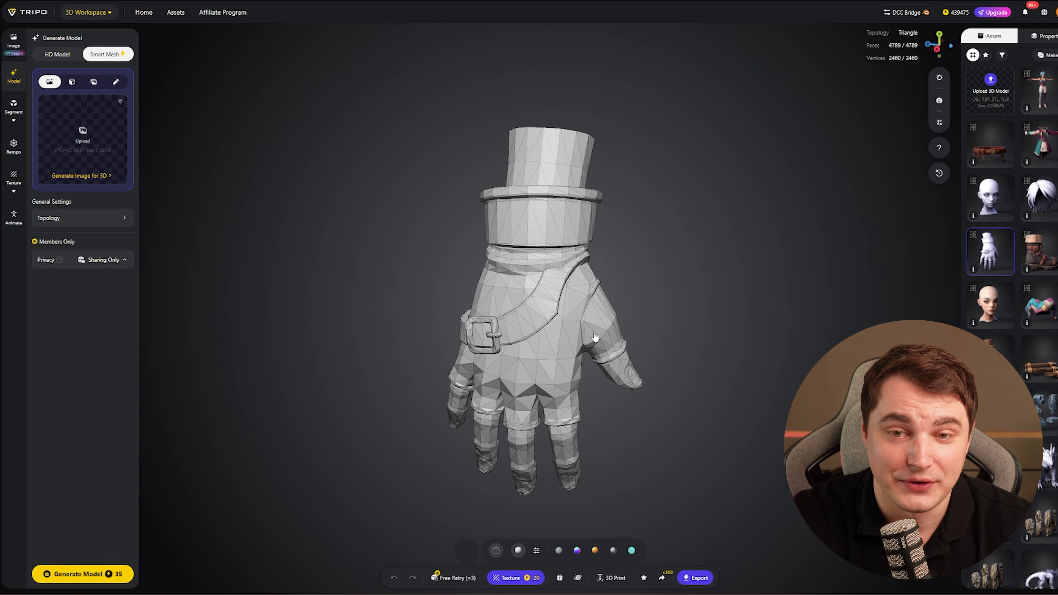
{"action": "left_click_drag", "start_coordinate": [595, 337], "coordinate": [609, 270]}
{"action": "left_click", "coordinate": [1046, 197]}
{"action": "left_click_drag", "start_coordinate": [706, 288], "coordinate": [875, 271]}
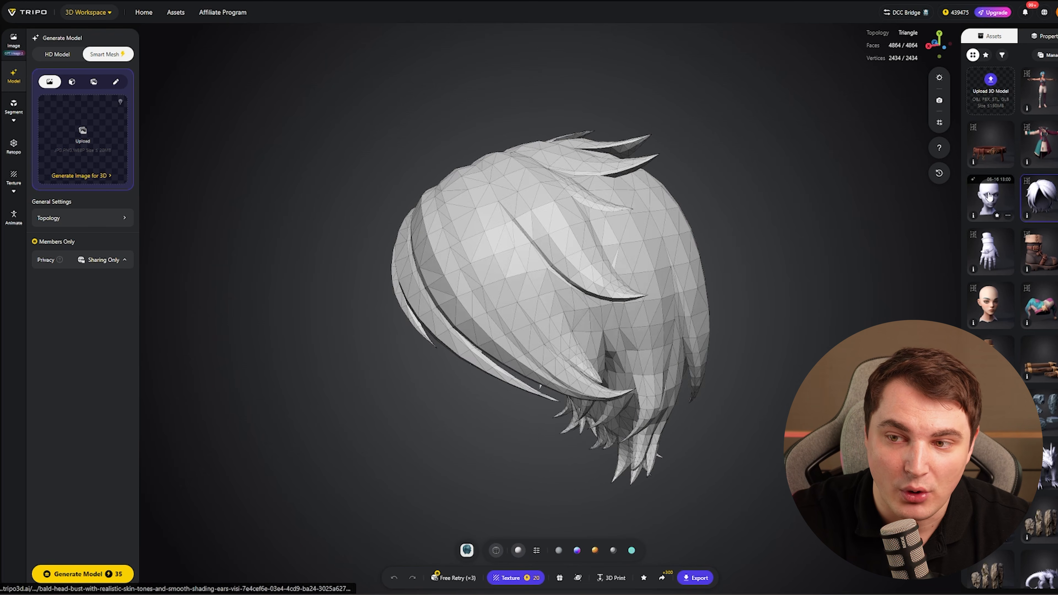
Open the untextured and textured bald head models and orbit around them to inspect.
{"action": "left_click", "coordinate": [990, 196]}
{"action": "left_click_drag", "start_coordinate": [560, 346], "coordinate": [404, 256]}
{"action": "scroll", "coordinate": [528, 327], "scroll_direction": "up", "scroll_amount": 5}
{"action": "left_click", "coordinate": [613, 190]}
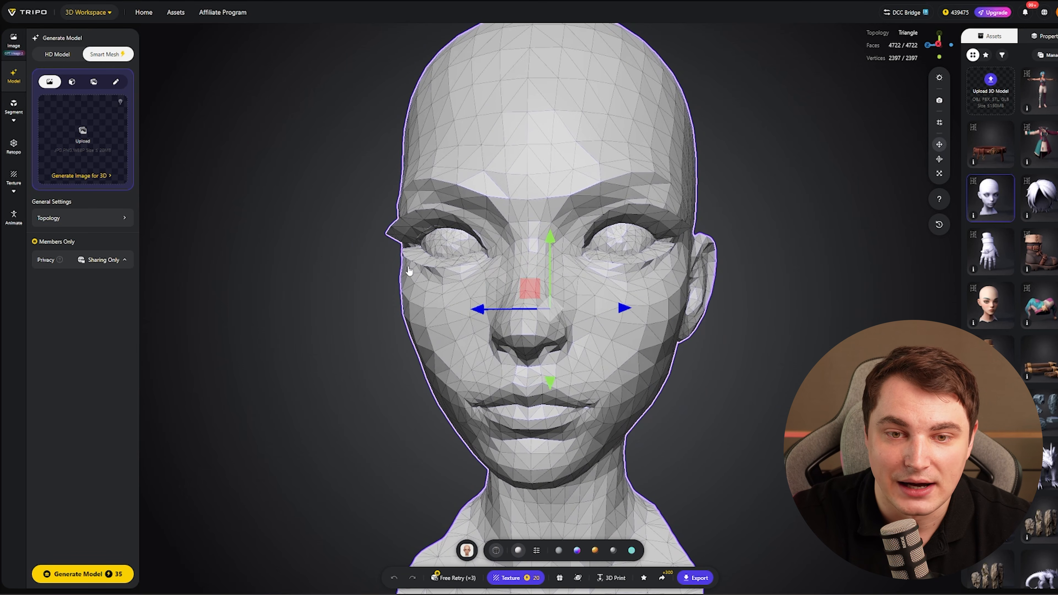
{"action": "left_click", "coordinate": [990, 301]}
{"action": "left_click_drag", "start_coordinate": [598, 333], "coordinate": [527, 180]}
{"action": "left_click_drag", "start_coordinate": [662, 216], "coordinate": [556, 241]}
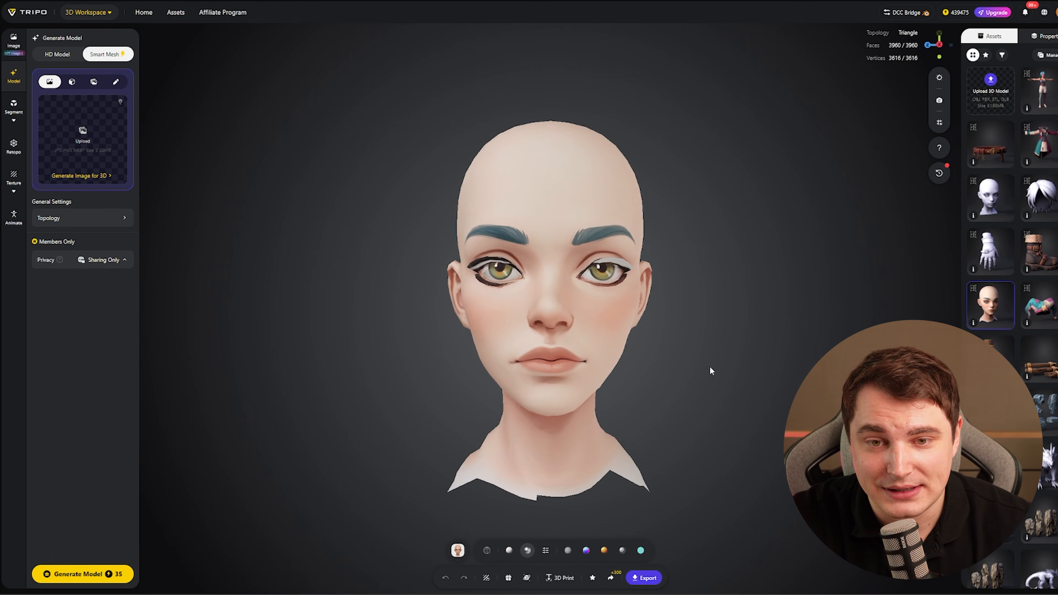
{"action": "left_click_drag", "start_coordinate": [727, 364], "coordinate": [460, 404]}
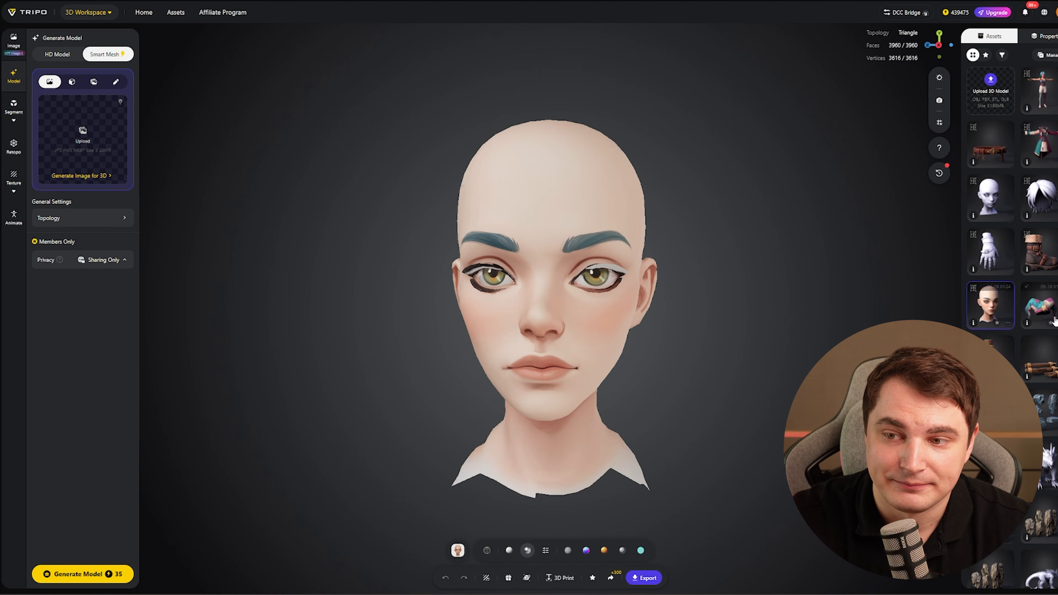
Return to image generation and send the first jester hat image to 3D model generation.
{"action": "left_click", "coordinate": [1040, 307]}
{"action": "left_click", "coordinate": [14, 46]}
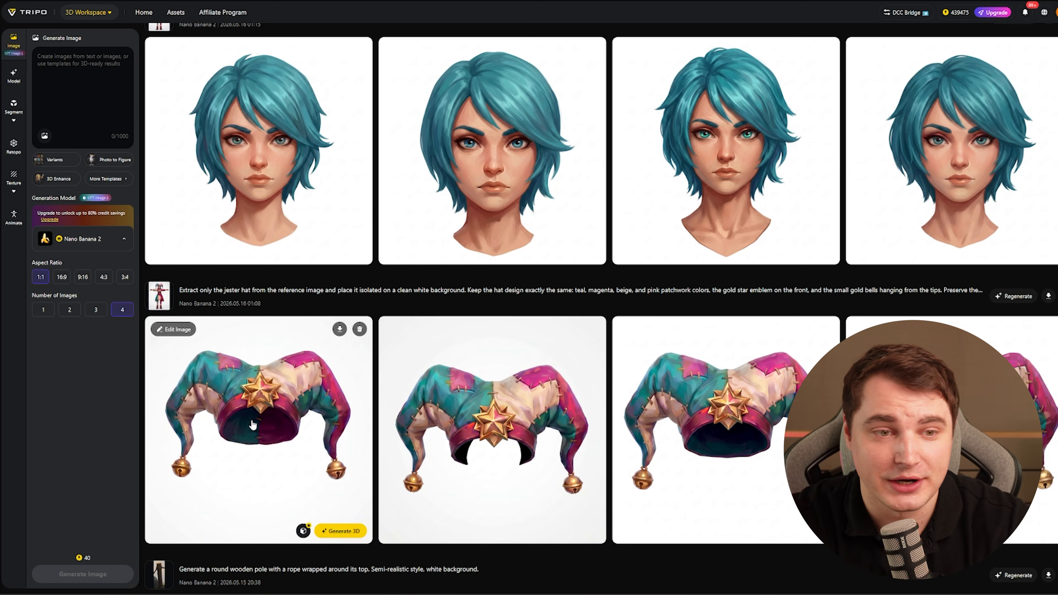
{"action": "left_click", "coordinate": [83, 239]}
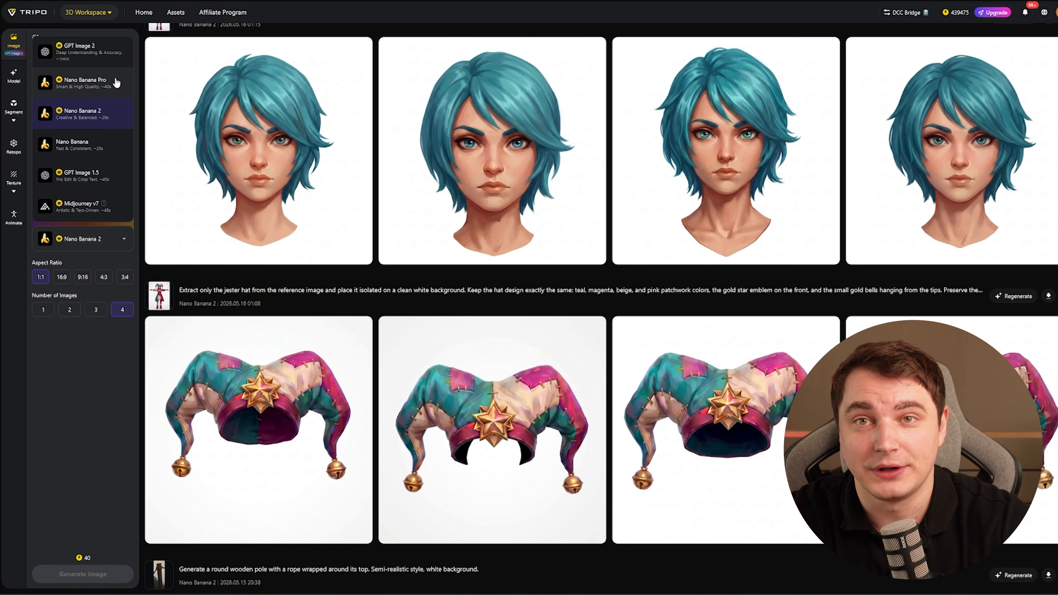
{"action": "left_click", "coordinate": [291, 481]}
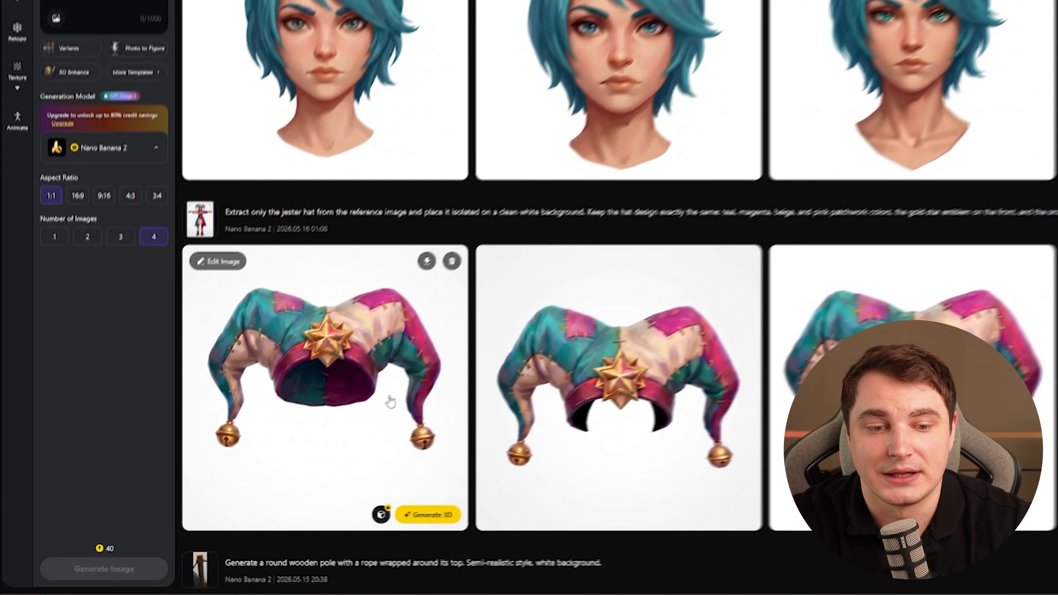
{"action": "mouse_move", "coordinate": [348, 533]}
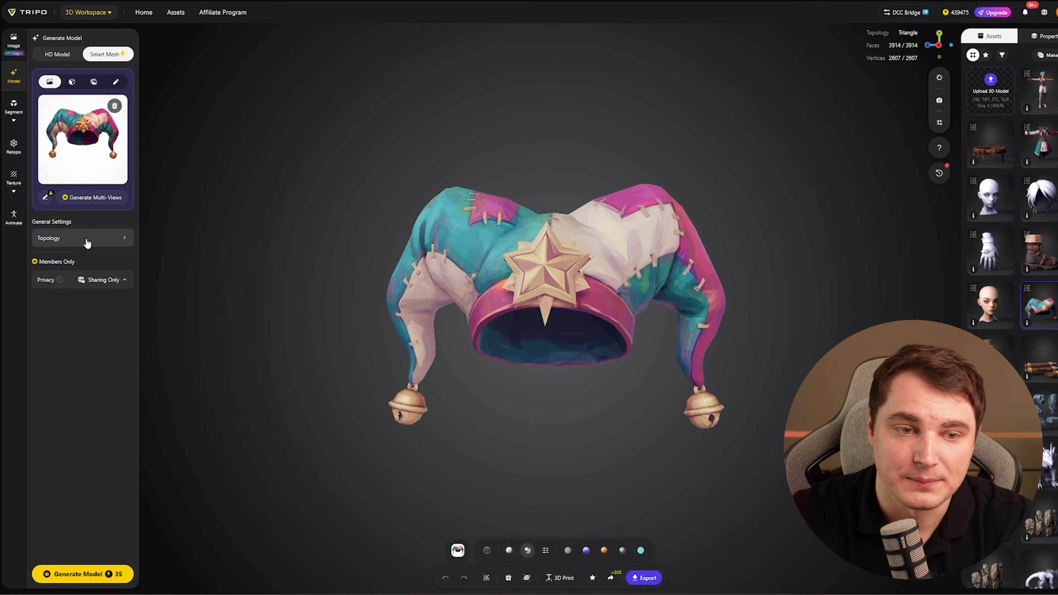
Open the topology settings and set Triangle topology with a 3500 polycount.
{"action": "left_click", "coordinate": [88, 238]}
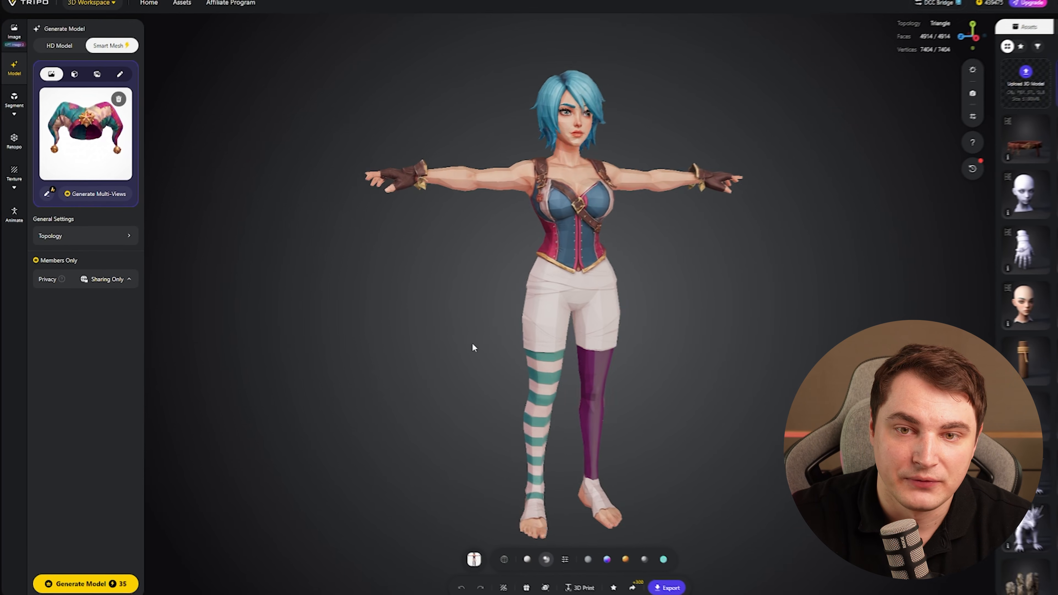
{"action": "left_click_drag", "start_coordinate": [472, 344], "coordinate": [484, 343]}
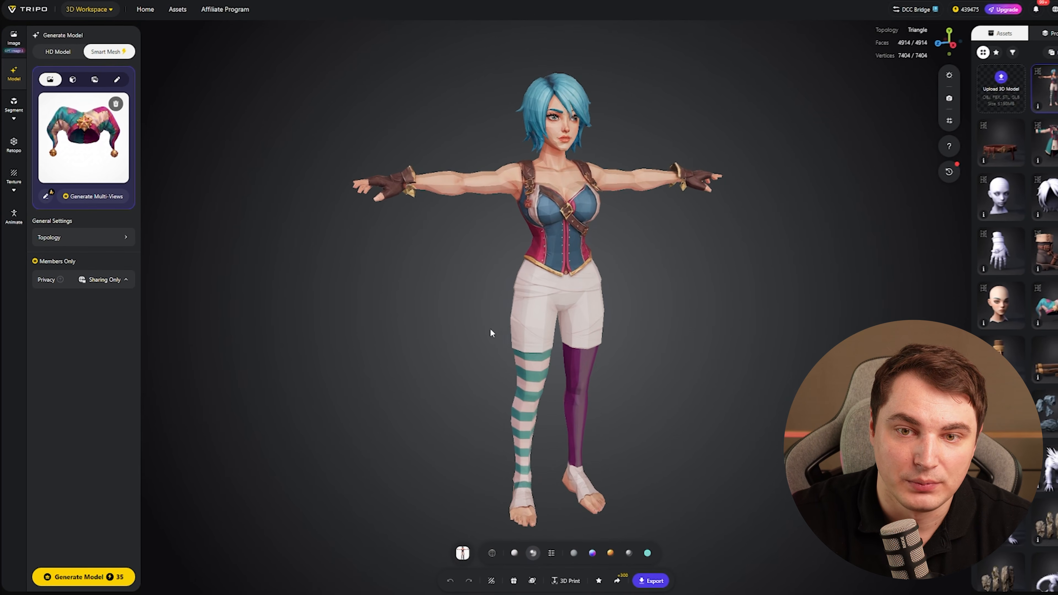
Inspect the full character model by zooming, orbiting and toggling the viewer display modes.
{"action": "scroll", "coordinate": [458, 308], "scroll_direction": "up", "scroll_amount": 6}
{"action": "right_click_drag", "start_coordinate": [453, 303], "coordinate": [424, 392]}
{"action": "scroll", "coordinate": [424, 393], "scroll_direction": "down", "scroll_amount": 2}
{"action": "scroll", "coordinate": [424, 392], "scroll_direction": "up", "scroll_amount": 2}
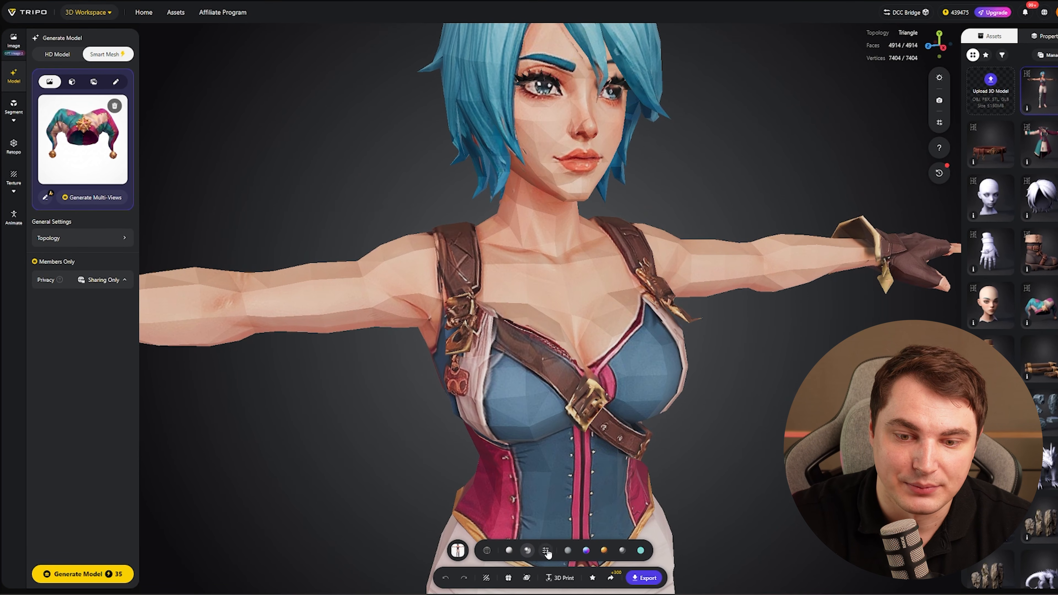
{"action": "left_click", "coordinate": [546, 551]}
{"action": "left_click", "coordinate": [555, 523]}
{"action": "scroll", "coordinate": [554, 309], "scroll_direction": "down", "scroll_amount": 5}
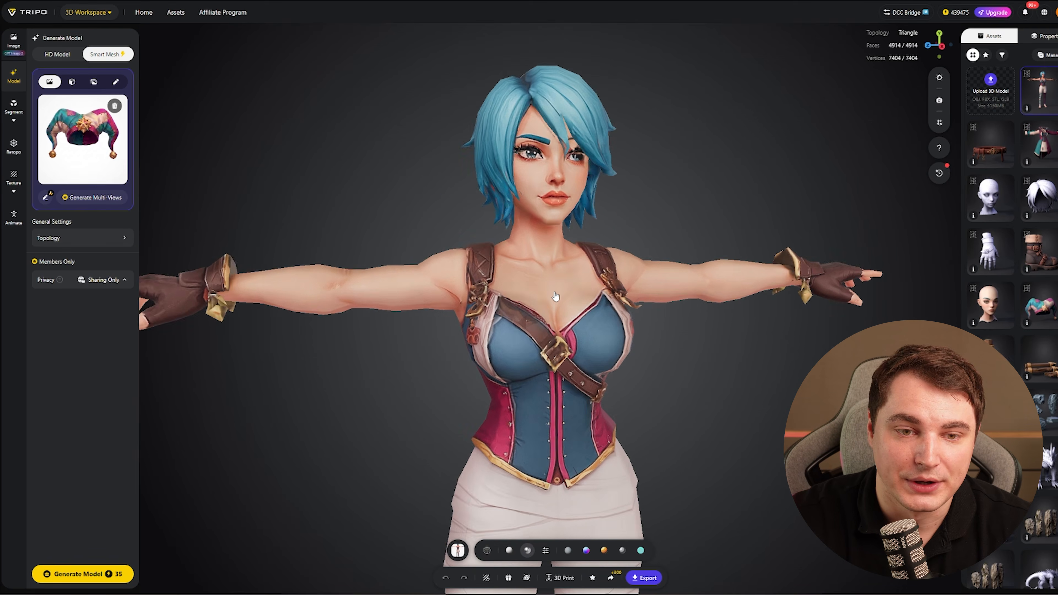
{"action": "left_click_drag", "start_coordinate": [479, 319], "coordinate": [267, 329]}
{"action": "scroll", "coordinate": [469, 367], "scroll_direction": "down", "scroll_amount": 3}
{"action": "right_click_drag", "start_coordinate": [470, 367], "coordinate": [458, 208]}
{"action": "left_click_drag", "start_coordinate": [300, 233], "coordinate": [500, 234]}
{"action": "left_click", "coordinate": [98, 246]}
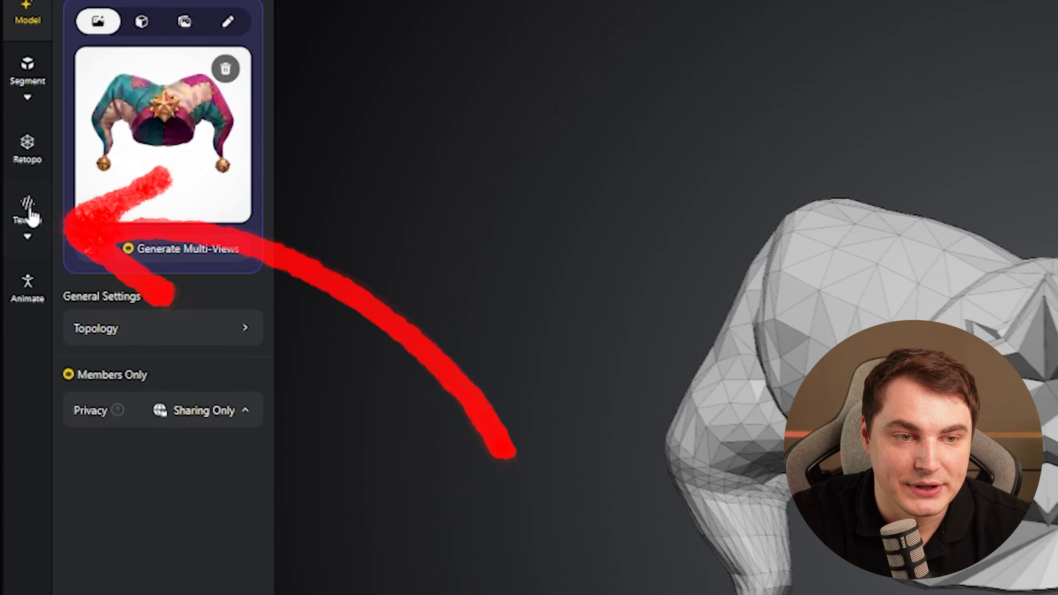
Open the Texture generator and generate a 4K texture for the jester hat model.
{"action": "left_click", "coordinate": [14, 180]}
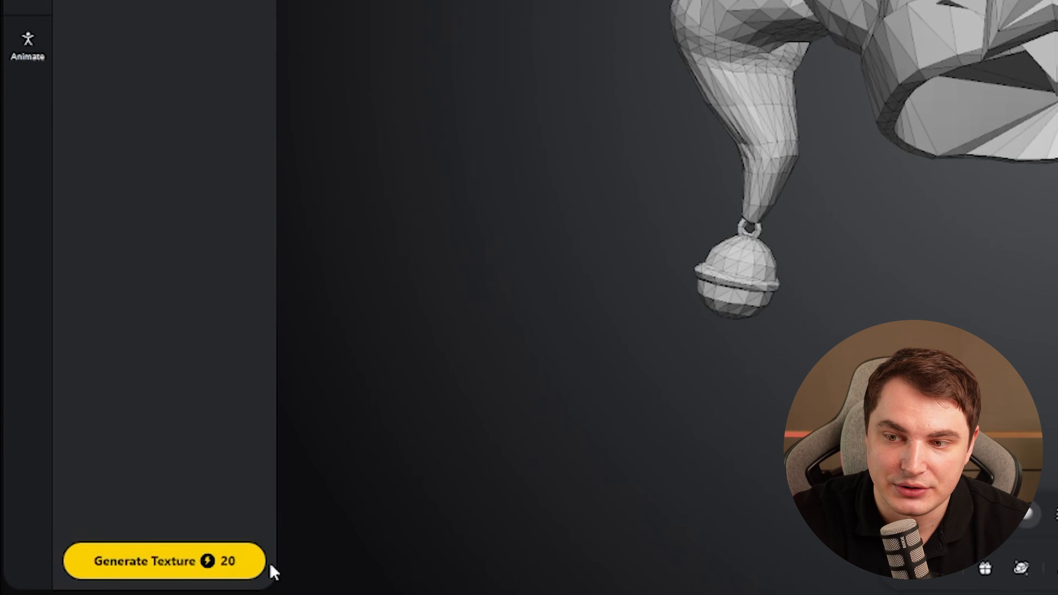
{"action": "left_click", "coordinate": [256, 563]}
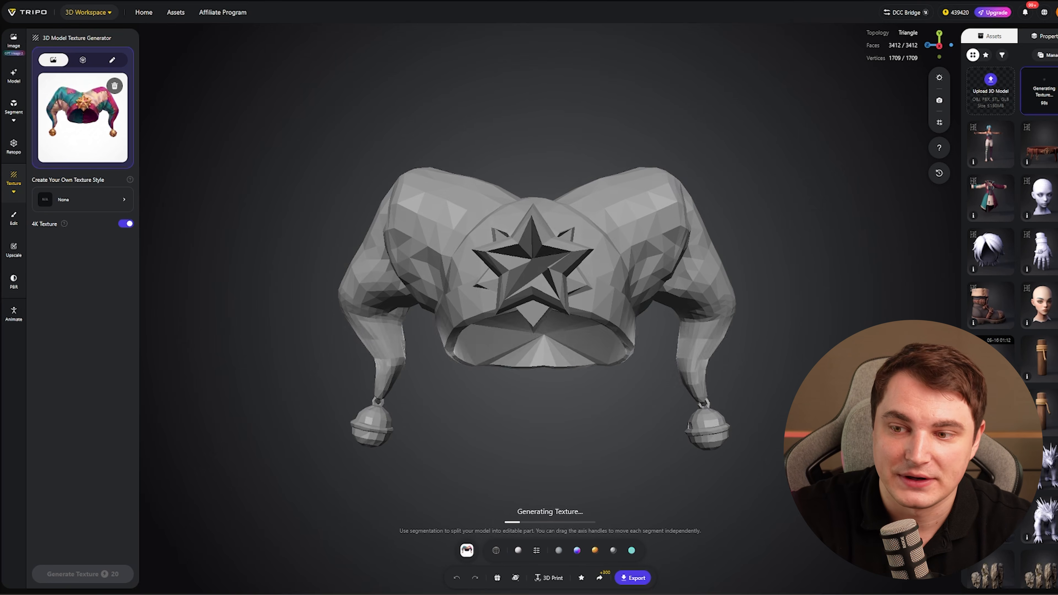
{"action": "left_click_drag", "start_coordinate": [537, 459], "coordinate": [600, 444]}
{"action": "left_click_drag", "start_coordinate": [480, 427], "coordinate": [445, 424]}
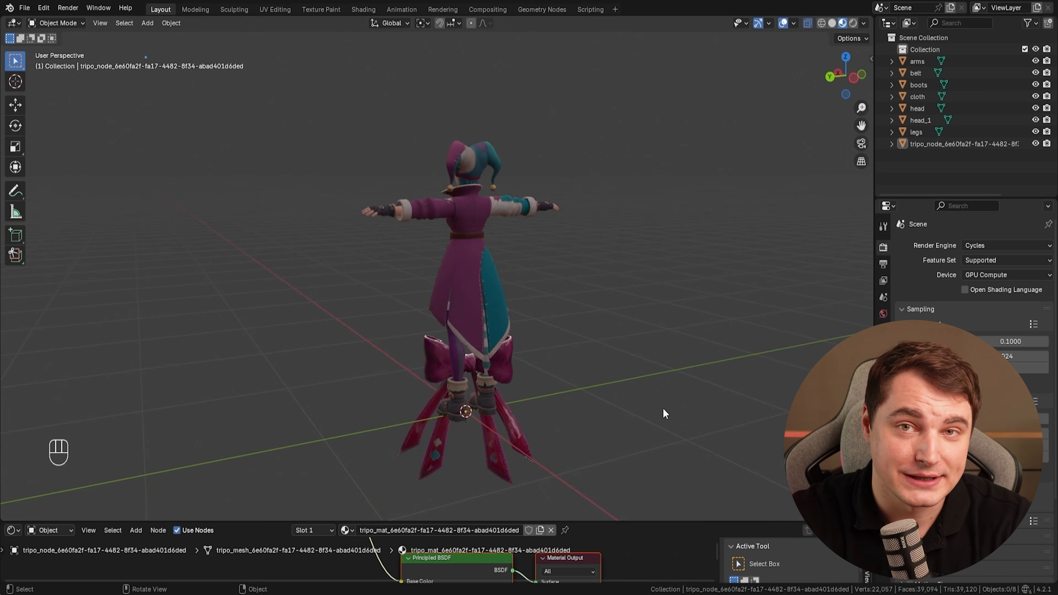
Switch to Blender, select the bow object and start renaming it, clearing its name.
{"action": "middle_click_drag", "start_coordinate": [663, 408], "coordinate": [525, 420]}
{"action": "left_click", "coordinate": [525, 419]}
{"action": "double_click", "coordinate": [961, 144]}
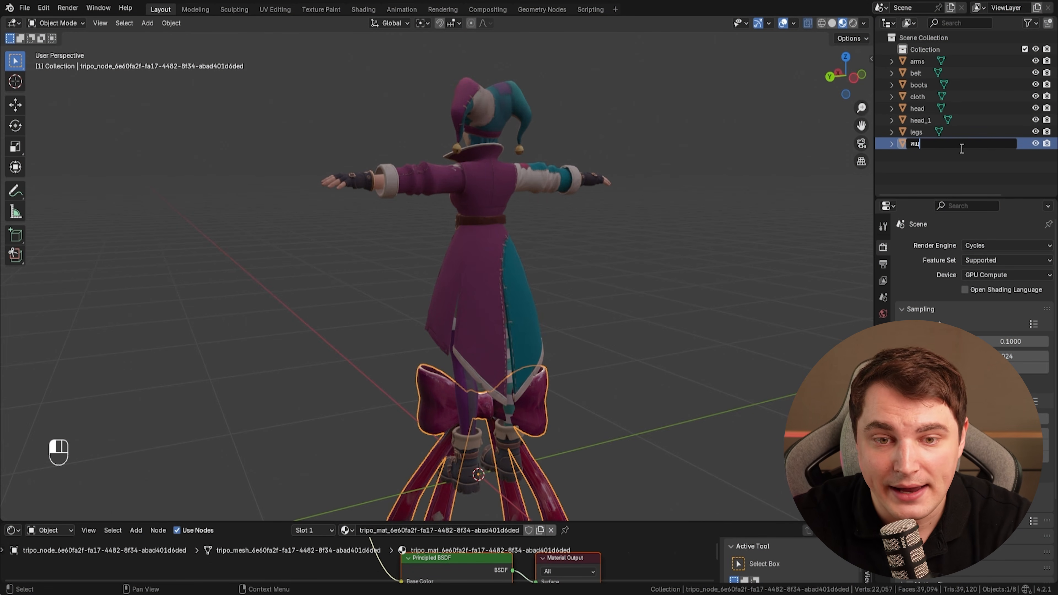
{"action": "key", "text": "BackSpace"}
{"action": "key", "text": "BackSpace"}
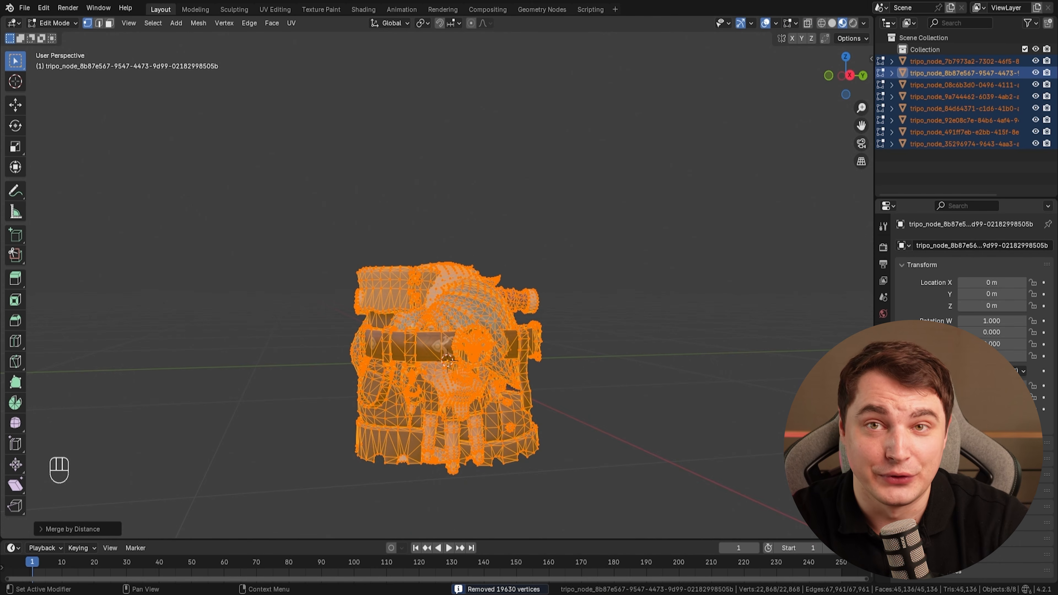
Add a Weighted Normal modifier to the active mesh and return to Object Mode.
{"action": "left_click", "coordinate": [884, 362]}
{"action": "left_click", "coordinate": [950, 246]}
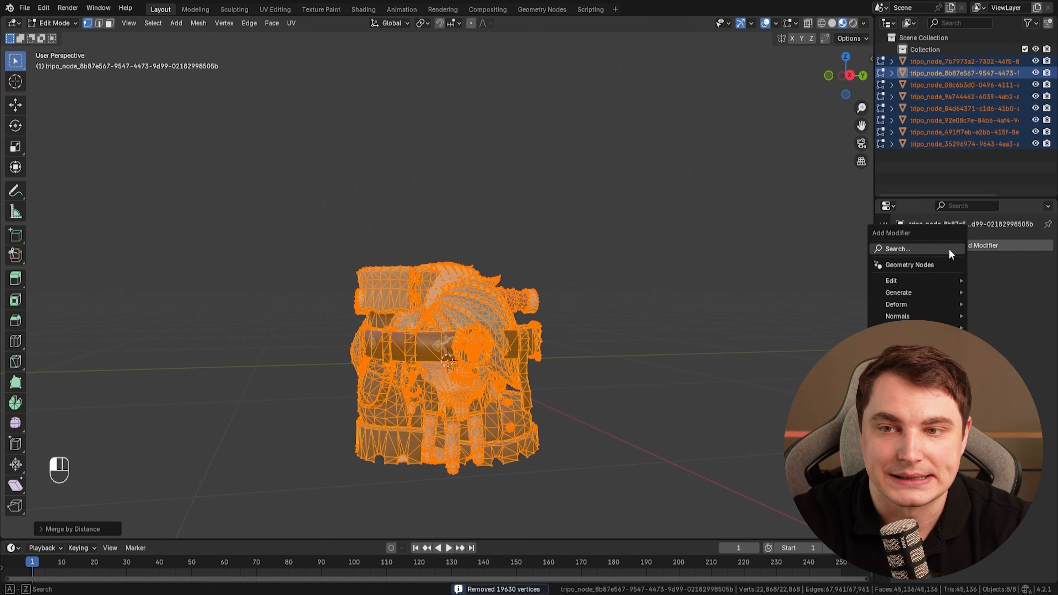
{"action": "mouse_move", "coordinate": [917, 316]}
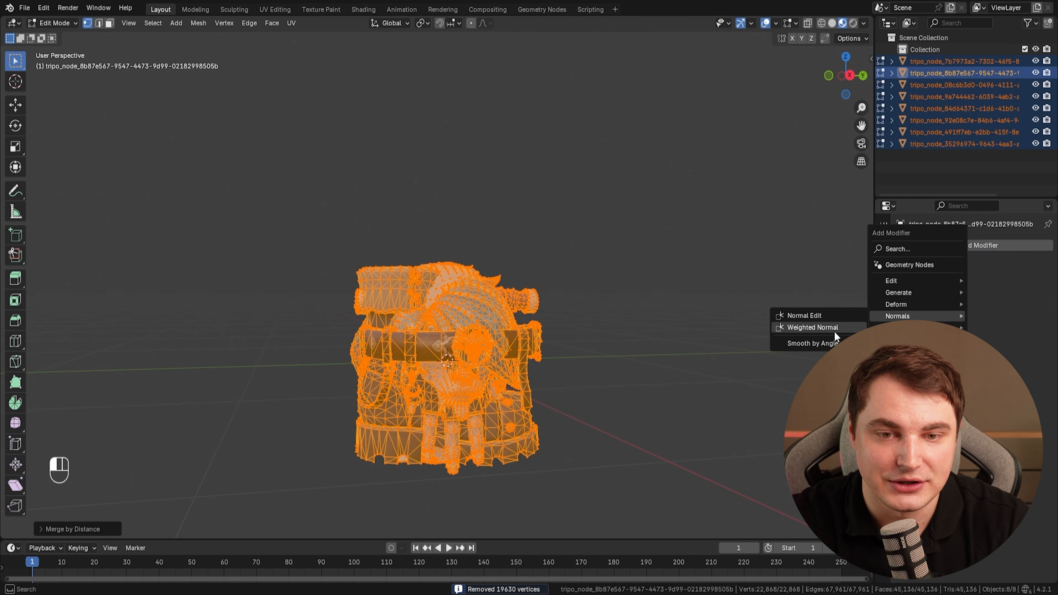
{"action": "left_click", "coordinate": [812, 328]}
{"action": "key", "text": "Tab"}
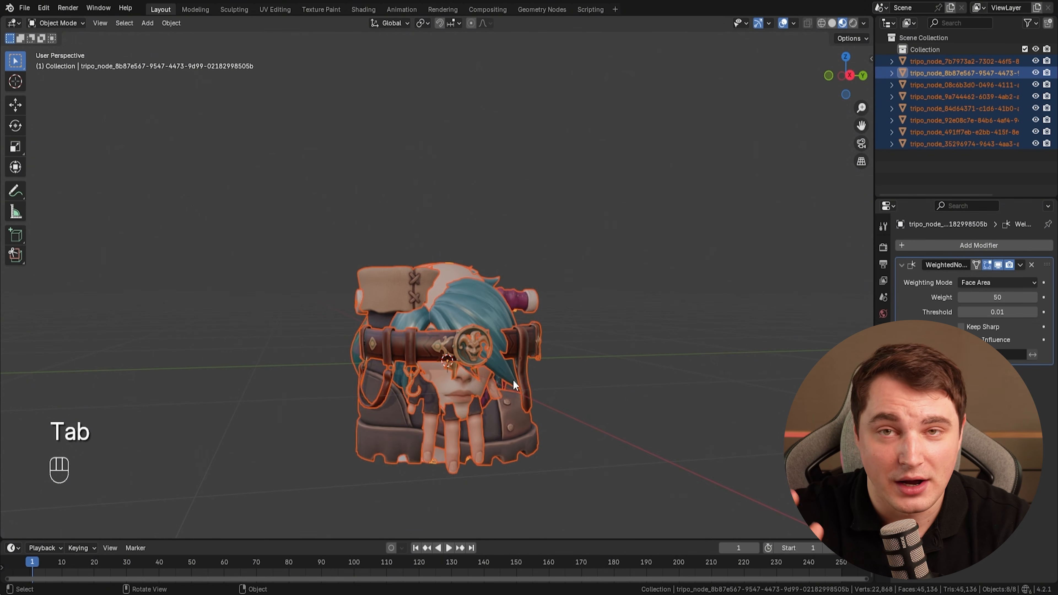
Copy the Weighted Normal modifier to all selected objects.
{"action": "left_click", "coordinate": [1021, 266]}
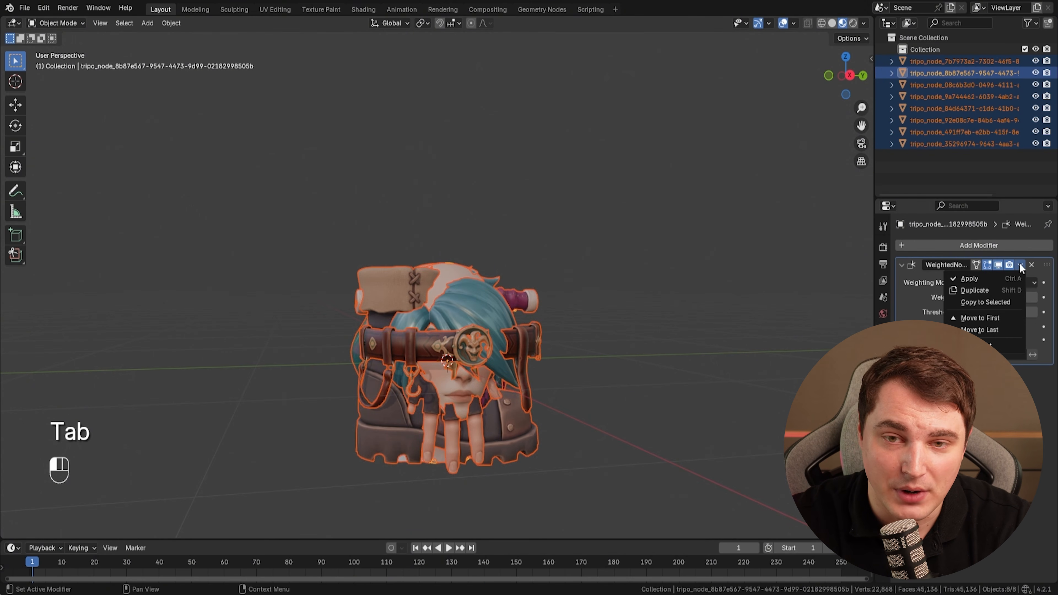
{"action": "left_click", "coordinate": [986, 303]}
Apply the Weighted Normal modifier.
{"action": "scroll", "coordinate": [683, 389], "scroll_direction": "up", "scroll_amount": 3}
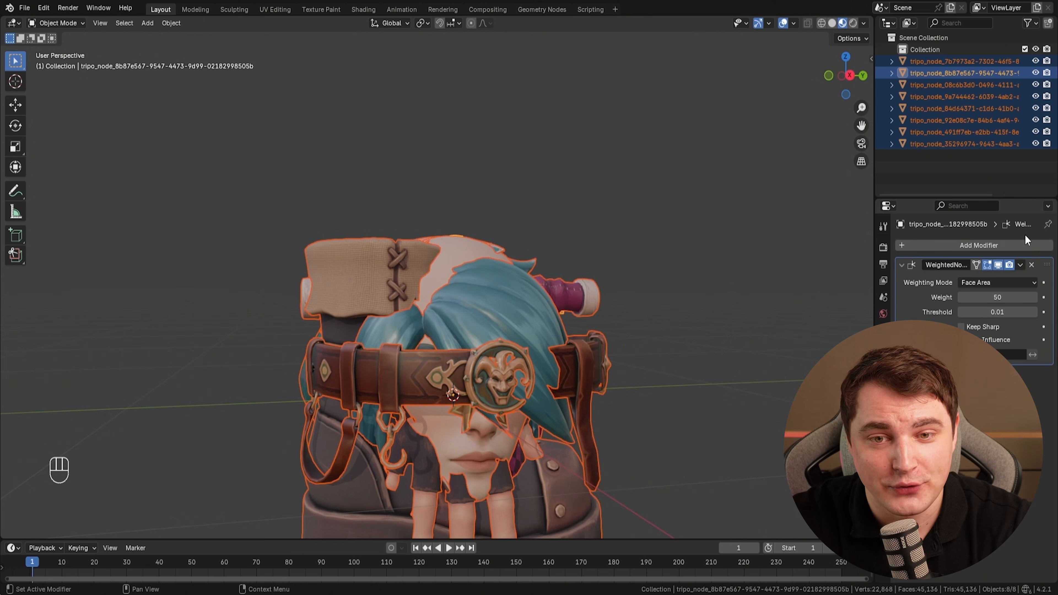
{"action": "left_click", "coordinate": [1020, 266]}
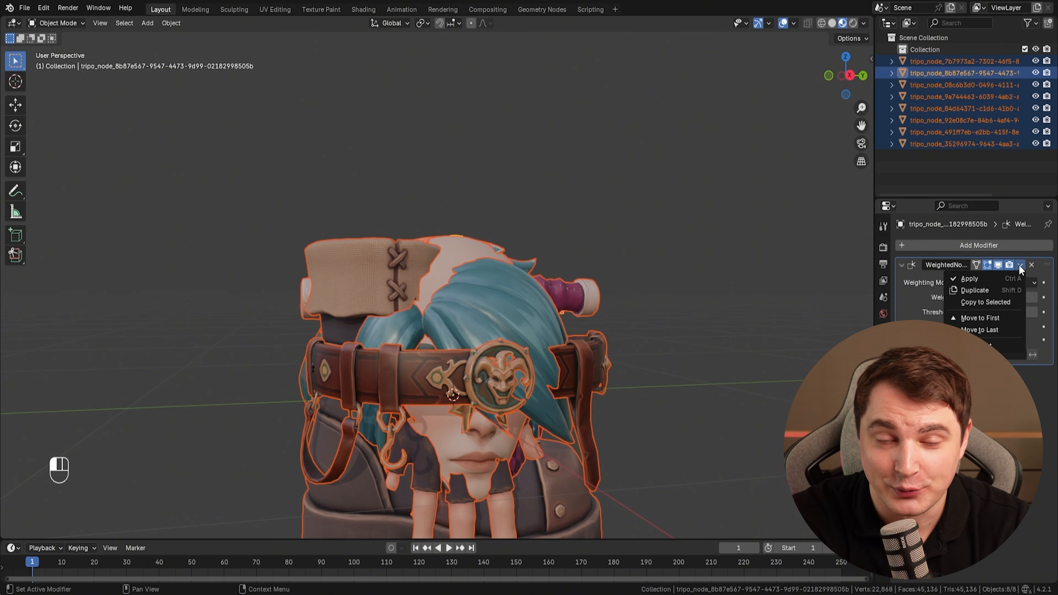
{"action": "left_click", "coordinate": [989, 279], "text": "alt"}
Move the overlapping parts apart so the gloves, head, hat, belt and boot sit separately.
{"action": "scroll", "coordinate": [511, 383], "scroll_direction": "down", "scroll_amount": 4}
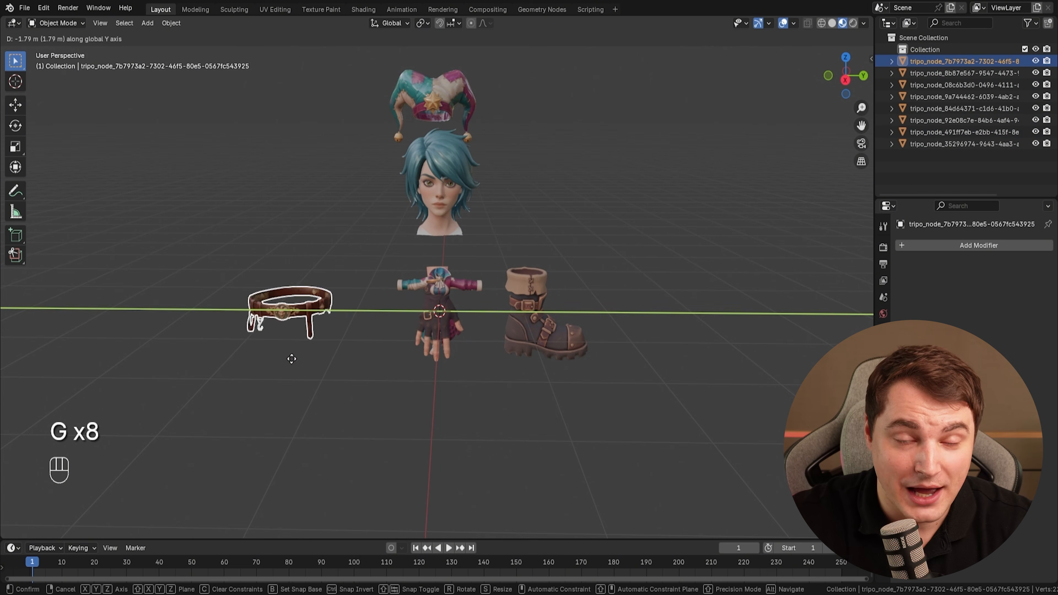
{"action": "left_click", "coordinate": [440, 365]}
{"action": "left_click", "coordinate": [434, 334]}
{"action": "key", "text": "g"}
{"action": "left_click", "coordinate": [267, 317]}
{"action": "key", "text": "g"}
{"action": "left_click", "coordinate": [410, 210]}
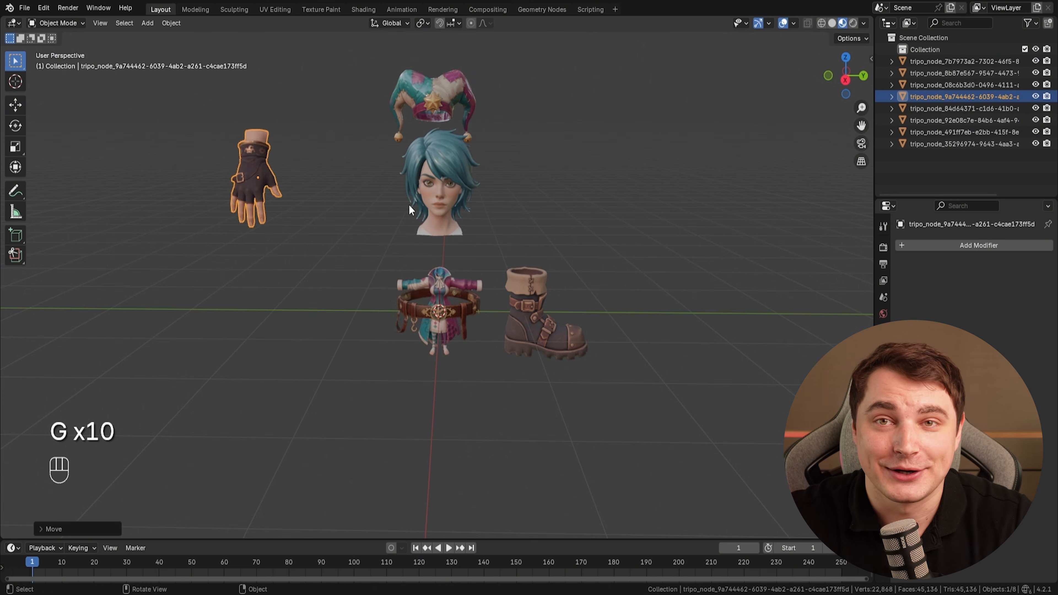
Switch to right orthographic view and move the body mesh up beneath the head.
{"action": "scroll", "coordinate": [421, 234], "scroll_direction": "up", "scroll_amount": 2}
{"action": "left_click", "coordinate": [443, 275]}
{"action": "scroll", "coordinate": [443, 278], "scroll_direction": "up", "scroll_amount": 1}
{"action": "left_click", "coordinate": [444, 279]}
{"action": "key", "text": "KP_1"}
{"action": "key", "text": "KP_3"}
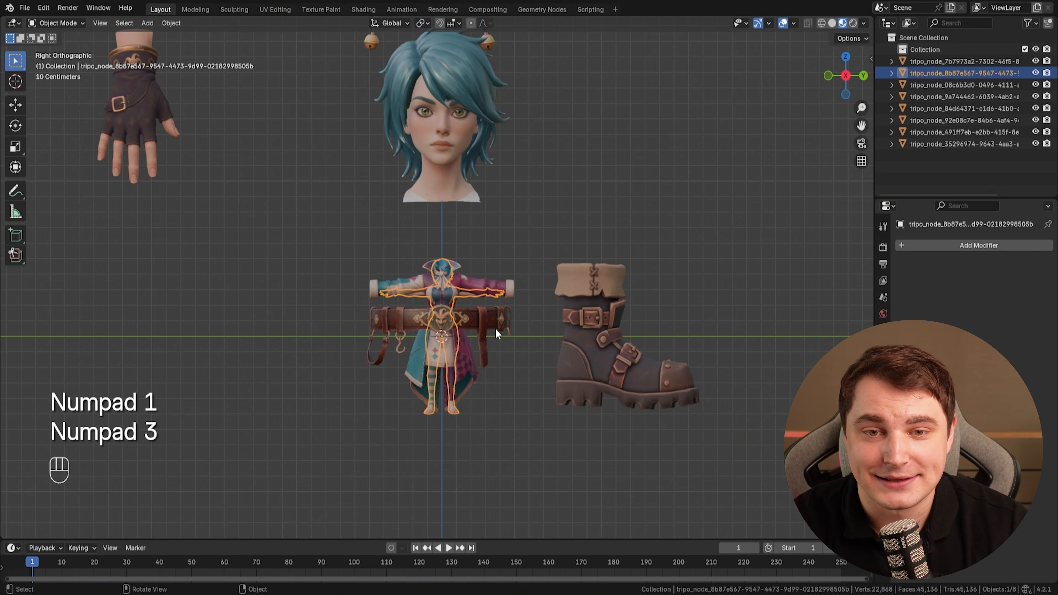
{"action": "key", "text": "n"}
{"action": "scroll", "coordinate": [437, 277], "scroll_direction": "down", "scroll_amount": 1}
{"action": "key", "text": "g"}
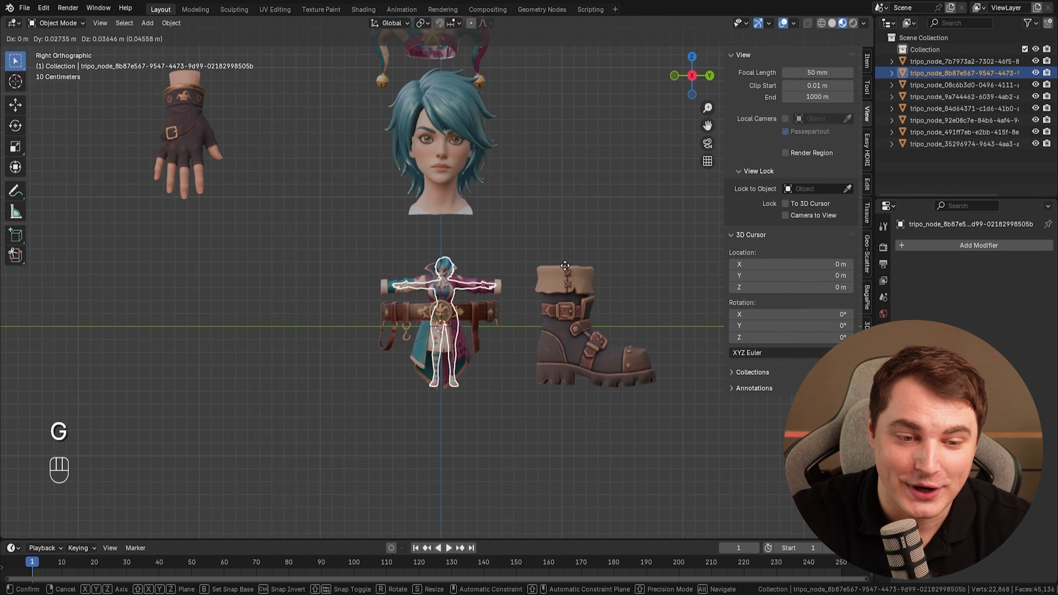
{"action": "left_click", "coordinate": [438, 215]}
Open the scene properties to review the unit settings.
{"action": "left_click", "coordinate": [883, 264]}
{"action": "left_click", "coordinate": [883, 247]}
{"action": "left_click", "coordinate": [883, 264]}
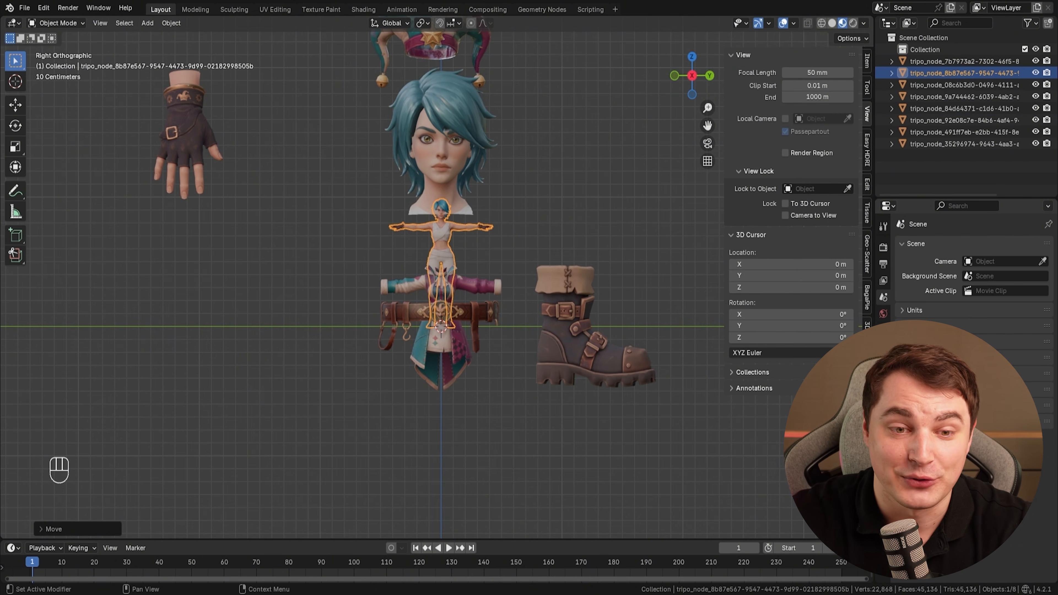
Inspect the body mesh in edit mode and its transform values, then return to the side view.
{"action": "key", "text": "Tab"}
{"action": "scroll", "coordinate": [485, 244], "scroll_direction": "up", "scroll_amount": 2}
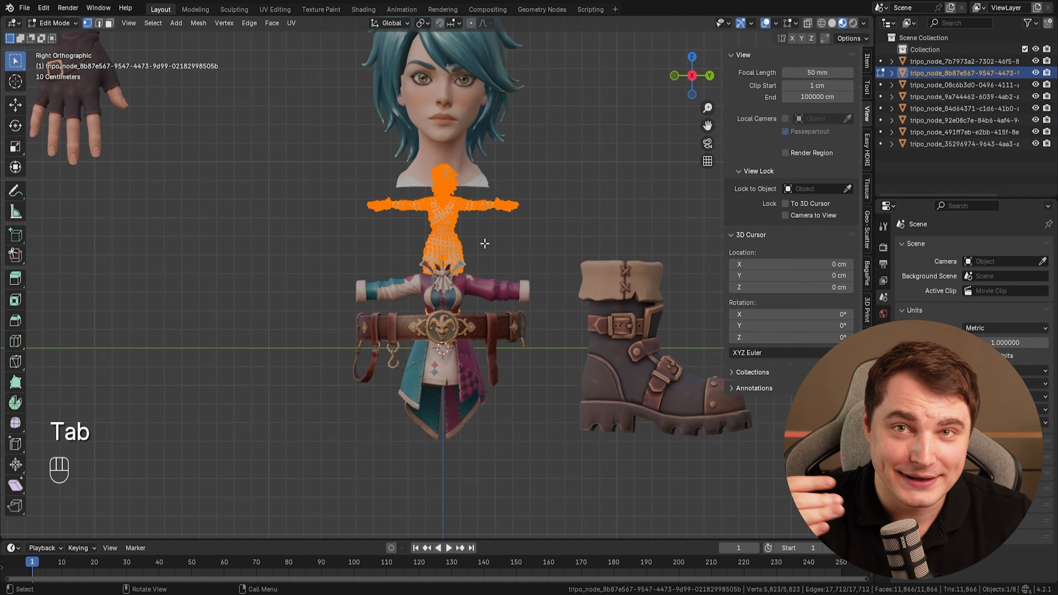
{"action": "left_click", "coordinate": [867, 61]}
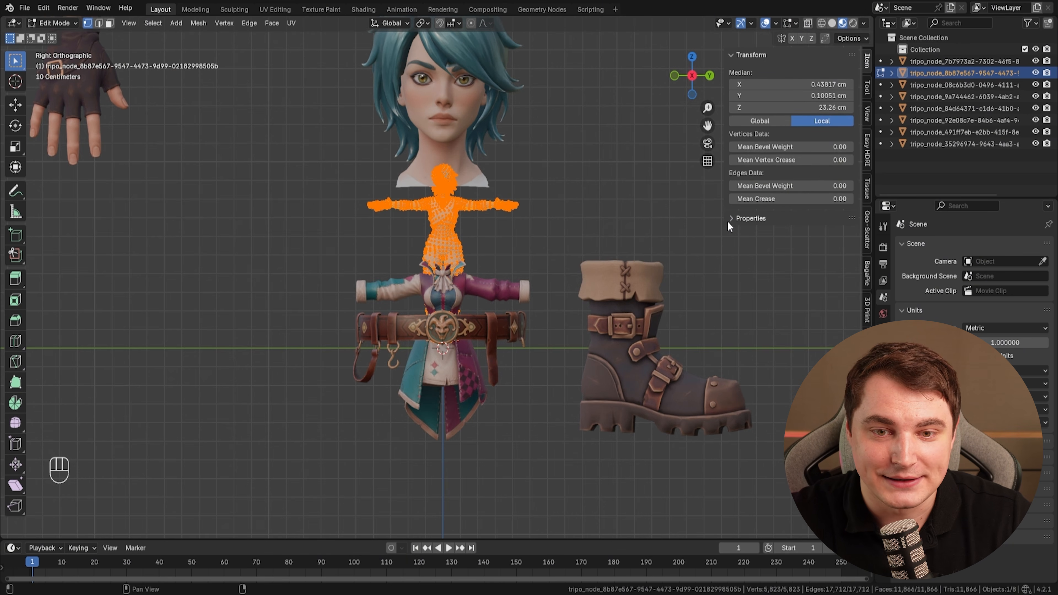
{"action": "scroll", "coordinate": [729, 225], "scroll_direction": "up", "scroll_amount": 1}
{"action": "key", "text": "Tab"}
{"action": "scroll", "coordinate": [527, 241], "scroll_direction": "down", "scroll_amount": 3}
{"action": "key", "text": "KP_1"}
{"action": "key", "text": "KP_3"}
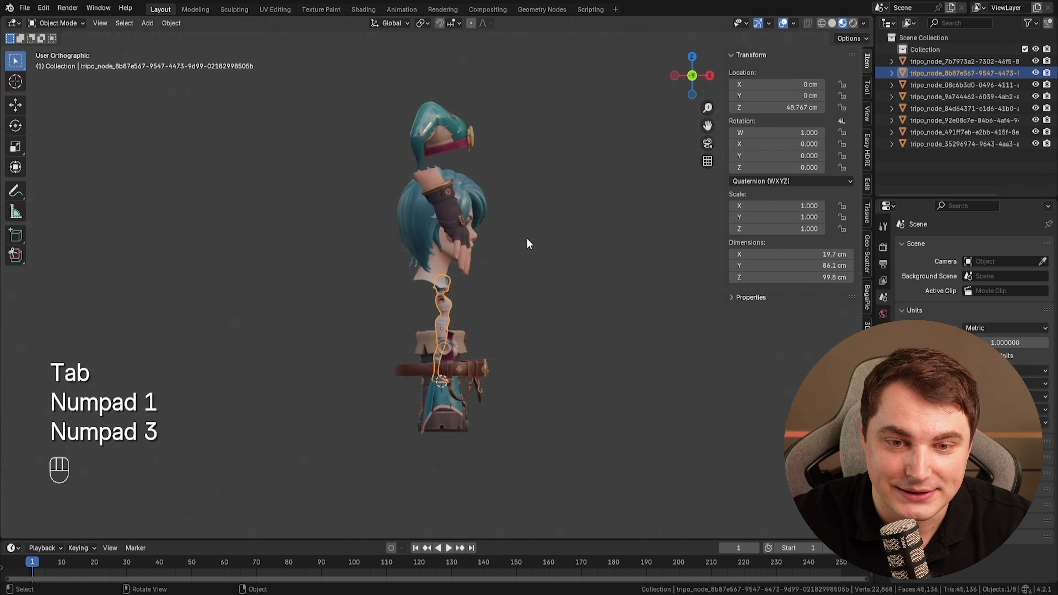
Scale the body mesh up about 1.7 times and move it up along Z beneath the head.
{"action": "key", "text": "s"}
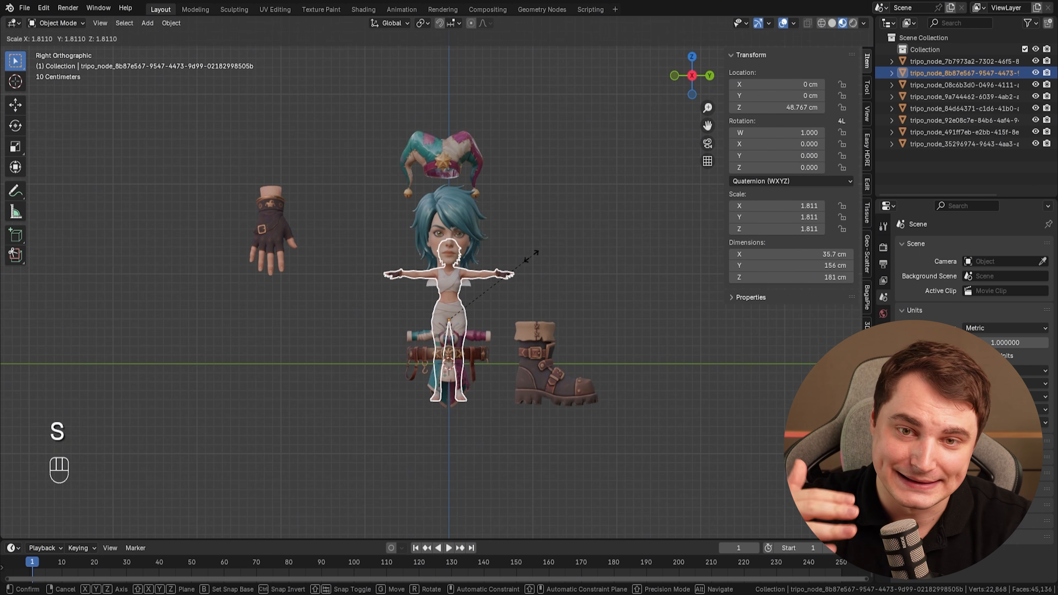
{"action": "scroll", "coordinate": [526, 262], "scroll_direction": "up", "scroll_amount": 3}
{"action": "key", "text": "g"}
{"action": "key", "text": "z"}
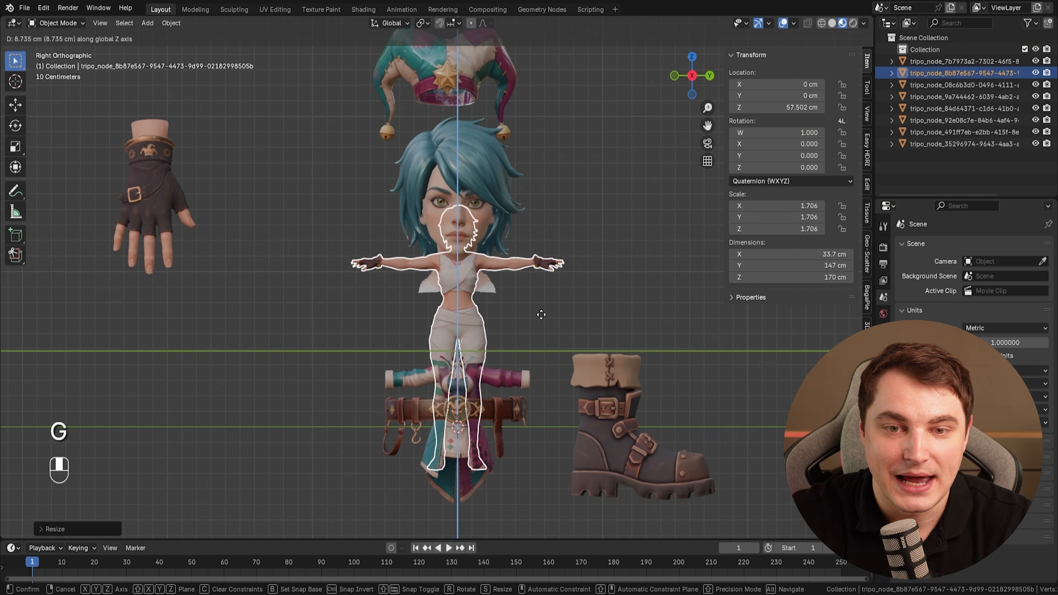
{"action": "left_click", "coordinate": [553, 274]}
Select another clothing part and move it up along Z to fit the body.
{"action": "scroll", "coordinate": [512, 308], "scroll_direction": "down", "scroll_amount": 1}
{"action": "left_click", "coordinate": [438, 376]}
{"action": "key", "text": "g"}
{"action": "key", "text": "z"}
{"action": "left_click", "coordinate": [446, 217]}
Select the head and move it into place above the body.
{"action": "left_click", "coordinate": [470, 177]}
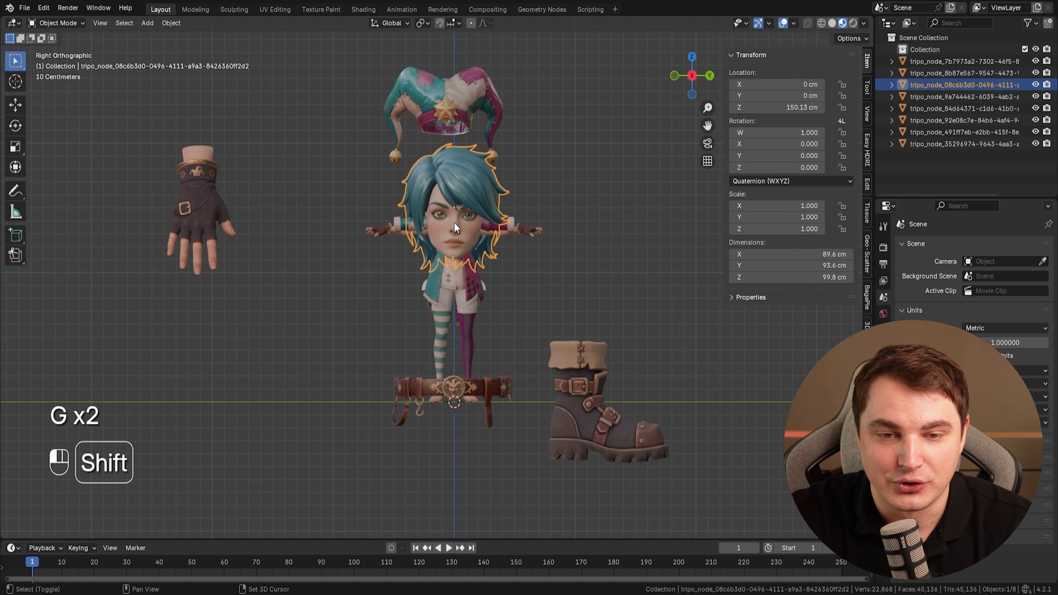
{"action": "left_click", "coordinate": [455, 227], "text": "shift"}
{"action": "key", "text": "g"}
{"action": "left_click", "coordinate": [488, 137]}
Move the coat mesh down about 8 cm along Z to fit the body.
{"action": "scroll", "coordinate": [487, 183], "scroll_direction": "up", "scroll_amount": 4}
{"action": "middle_click_drag", "start_coordinate": [486, 198], "coordinate": [482, 373], "text": "shift"}
{"action": "left_click", "coordinate": [502, 412]}
{"action": "key", "text": "g"}
{"action": "key", "text": "z"}
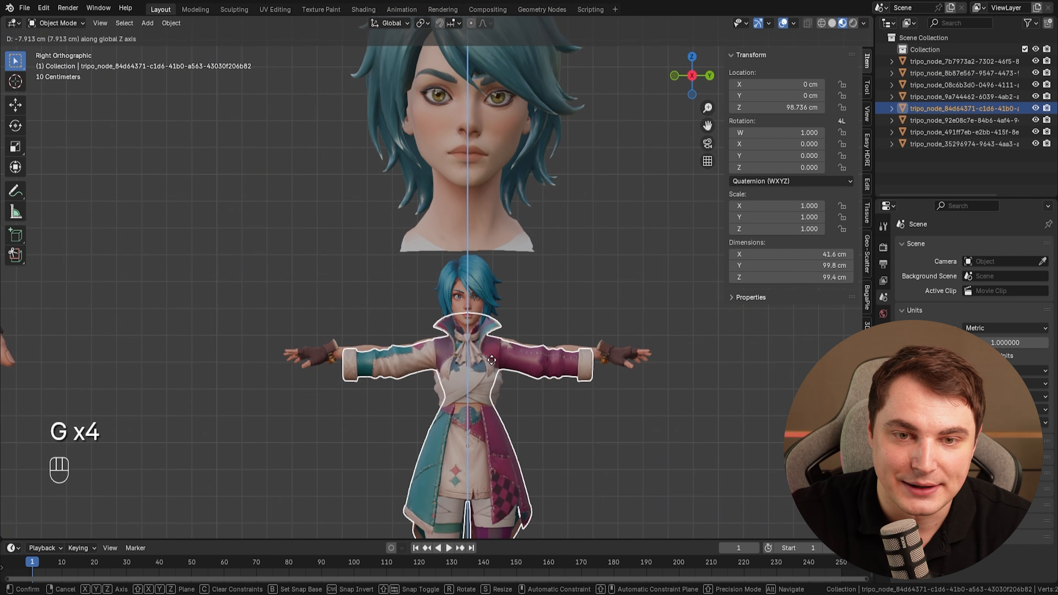
{"action": "left_click", "coordinate": [523, 432]}
Move the belt into place around the character's waist.
{"action": "scroll", "coordinate": [566, 437], "scroll_direction": "down", "scroll_amount": 3}
{"action": "scroll", "coordinate": [565, 437], "scroll_direction": "up", "scroll_amount": 2}
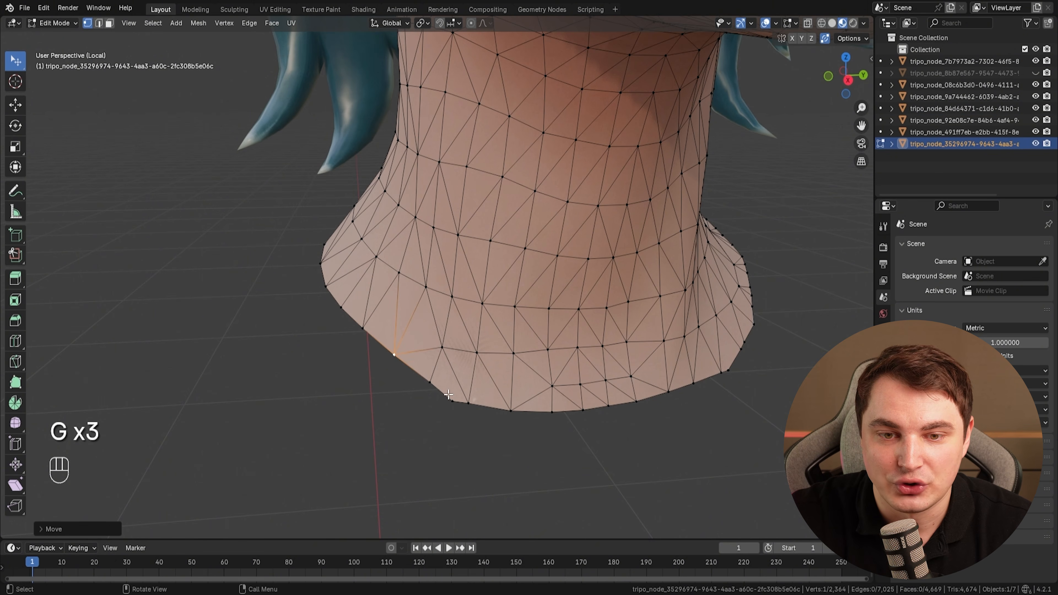
{"action": "left_click", "coordinate": [453, 401]}
{"action": "key", "text": "g"}
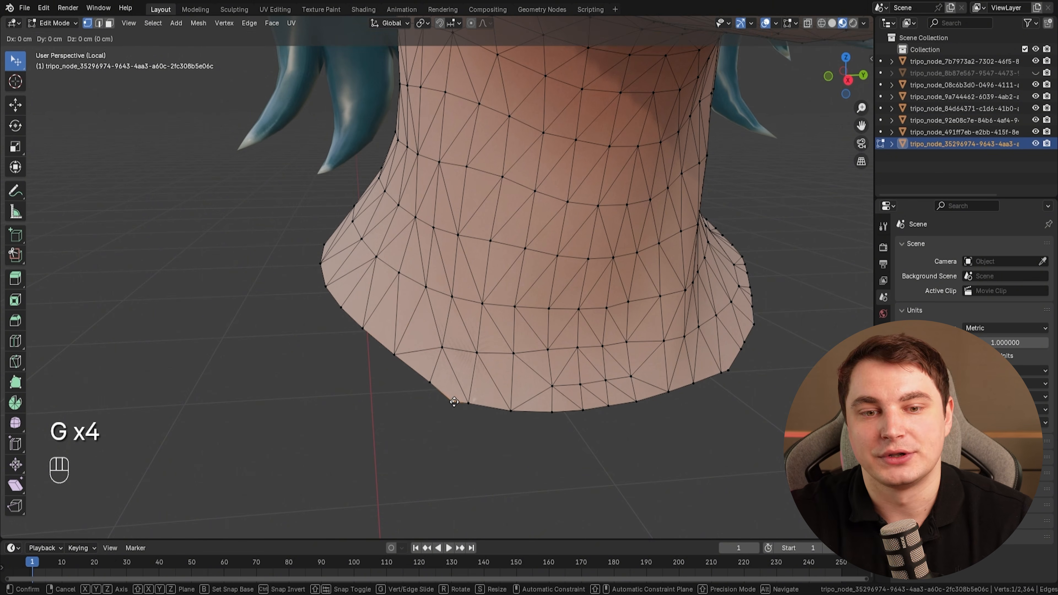
{"action": "left_click", "coordinate": [509, 407]}
Edit the head's neck geometry in edit mode so it fits into the collar.
{"action": "scroll", "coordinate": [571, 386], "scroll_direction": "down", "scroll_amount": 2}
{"action": "key", "text": "Tab"}
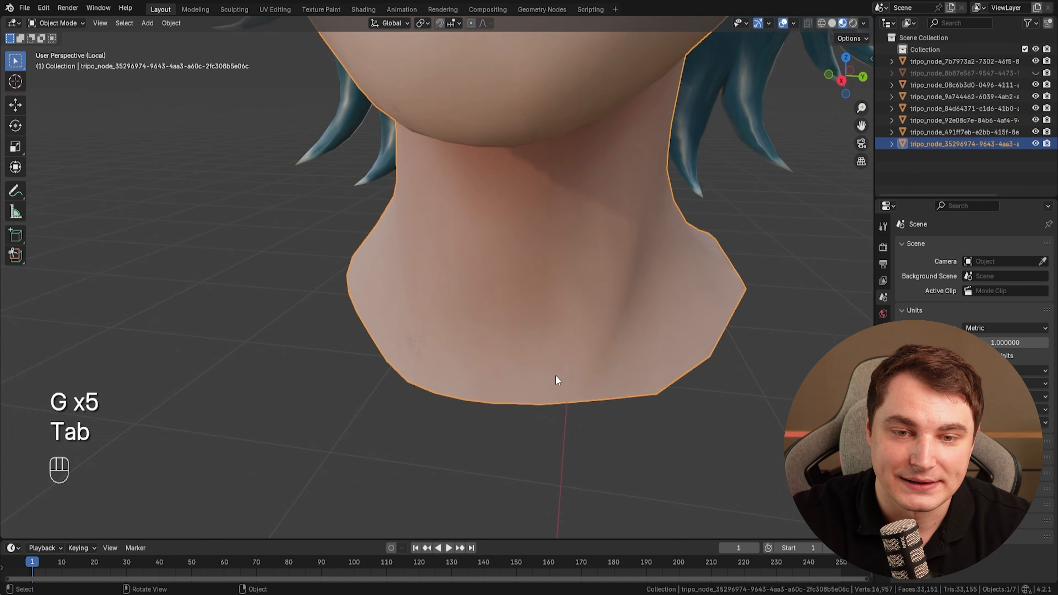
{"action": "scroll", "coordinate": [557, 380], "scroll_direction": "down", "scroll_amount": 3}
{"action": "middle_click_drag", "start_coordinate": [558, 380], "coordinate": [523, 350]}
{"action": "middle_click_drag", "start_coordinate": [523, 350], "coordinate": [517, 387], "text": "shift"}
{"action": "key", "text": "Tab"}
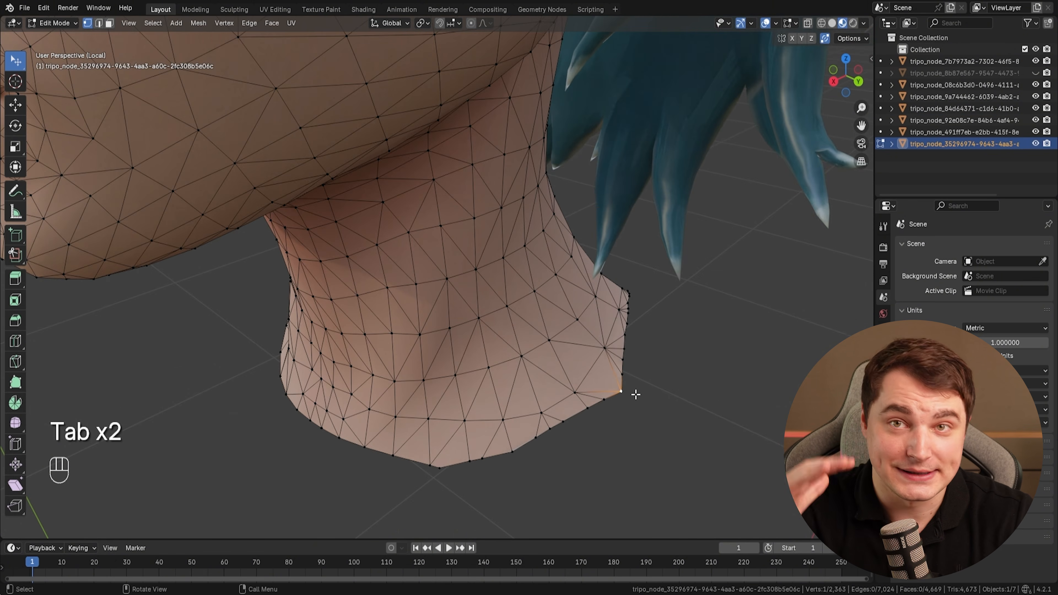
Move the glove onto the end of the arm.
{"action": "middle_click_drag", "start_coordinate": [636, 394], "coordinate": [488, 305]}
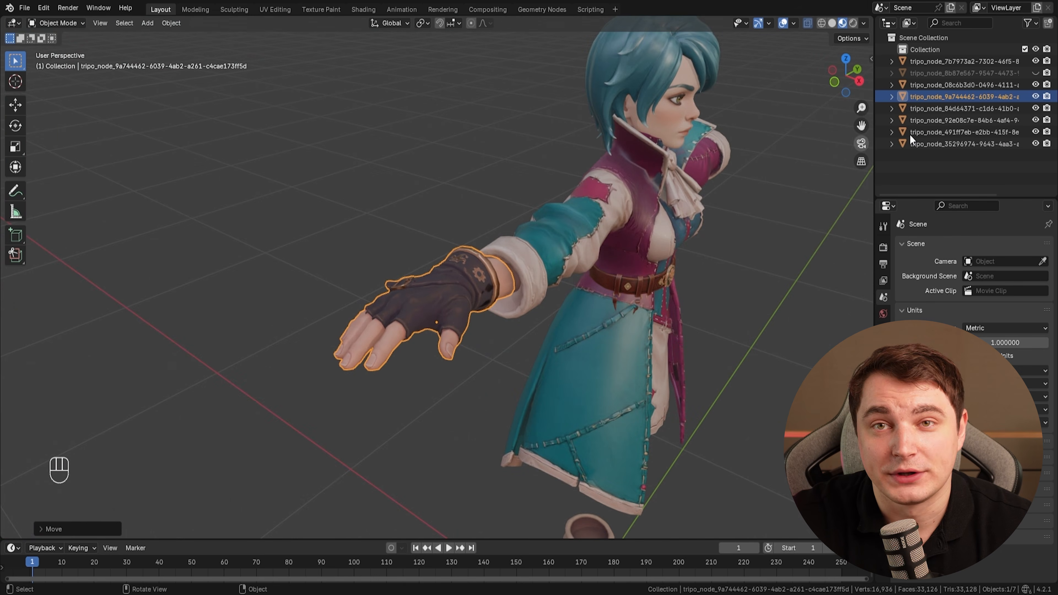
Give the boot a Mirror modifier that mirrors across the body object along the Y axis.
{"action": "left_click", "coordinate": [1036, 72]}
{"action": "middle_click_drag", "start_coordinate": [625, 188], "coordinate": [675, 312]}
{"action": "key", "text": "KP_7"}
{"action": "scroll", "coordinate": [667, 317], "scroll_direction": "up", "scroll_amount": 2}
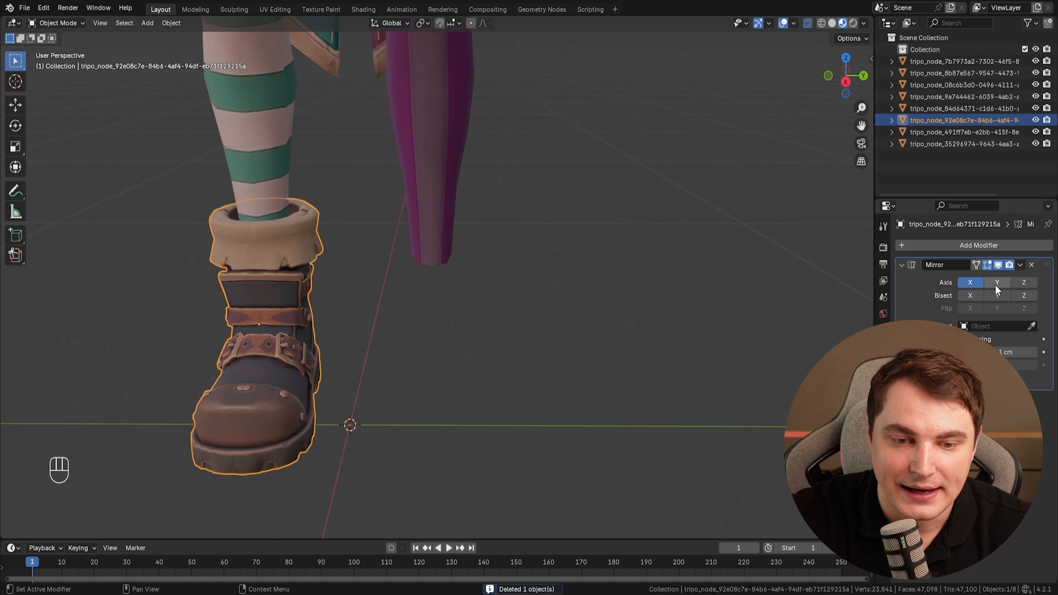
{"action": "left_click", "coordinate": [461, 158]}
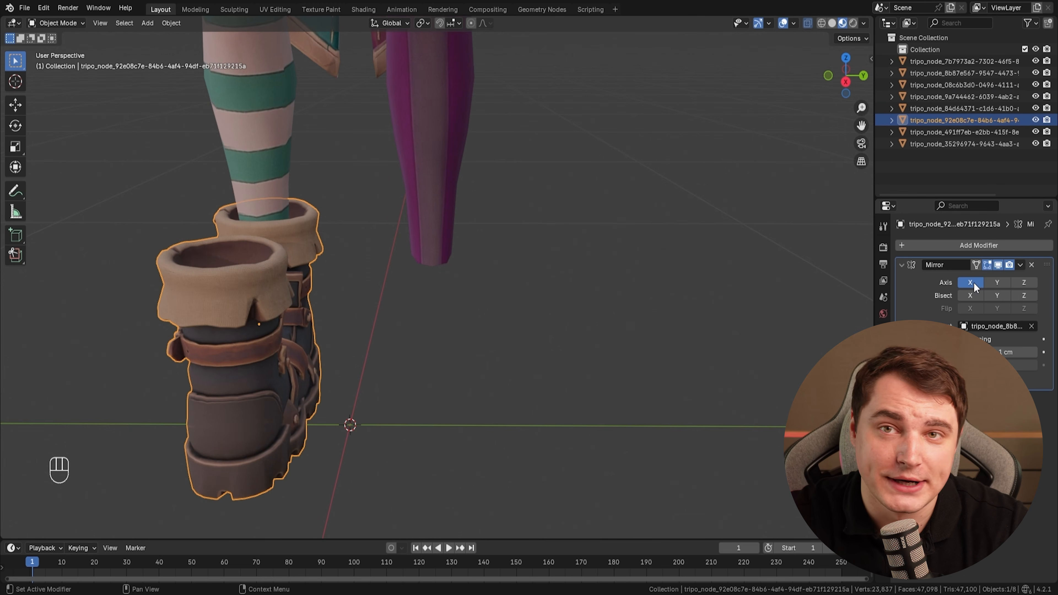
{"action": "left_click", "coordinate": [997, 283]}
Orbit and zoom around the assembled character to check how all the parts fit.
{"action": "mouse_move", "coordinate": [613, 278]}
{"action": "middle_mouse_down"}
{"action": "mouse_move", "coordinate": [664, 260]}
{"action": "mouse_move", "coordinate": [730, 329]}
{"action": "mouse_move", "coordinate": [593, 286]}
{"action": "middle_mouse_up"}
{"action": "scroll", "coordinate": [541, 244], "scroll_direction": "down", "scroll_amount": 6}
{"action": "middle_click_drag", "start_coordinate": [524, 227], "coordinate": [563, 371], "text": "shift"}
{"action": "middle_click_drag", "start_coordinate": [521, 326], "coordinate": [605, 309]}
{"action": "middle_click_drag", "start_coordinate": [605, 308], "coordinate": [433, 271], "text": "shift"}
{"action": "scroll", "coordinate": [433, 271], "scroll_direction": "up", "scroll_amount": 1}
{"action": "middle_click_drag", "start_coordinate": [434, 271], "coordinate": [492, 203], "text": "shift"}
{"action": "scroll", "coordinate": [500, 250], "scroll_direction": "up", "scroll_amount": 3}
{"action": "middle_click_drag", "start_coordinate": [557, 336], "coordinate": [546, 250]}
{"action": "scroll", "coordinate": [524, 371], "scroll_direction": "up", "scroll_amount": 3}
{"action": "middle_click_drag", "start_coordinate": [546, 251], "coordinate": [562, 314], "text": "shift"}
{"action": "scroll", "coordinate": [543, 291], "scroll_direction": "down", "scroll_amount": 2}
{"action": "middle_click_drag", "start_coordinate": [560, 354], "coordinate": [607, 288], "text": "shift"}
{"action": "scroll", "coordinate": [606, 288], "scroll_direction": "up", "scroll_amount": 2}
{"action": "middle_click_drag", "start_coordinate": [604, 284], "coordinate": [532, 244], "text": "shift"}
{"action": "scroll", "coordinate": [532, 244], "scroll_direction": "down", "scroll_amount": 2}
{"action": "middle_click_drag", "start_coordinate": [532, 244], "coordinate": [503, 283], "text": "shift"}
{"action": "scroll", "coordinate": [516, 238], "scroll_direction": "down", "scroll_amount": 4}
{"action": "scroll", "coordinate": [516, 237], "scroll_direction": "up", "scroll_amount": 3}
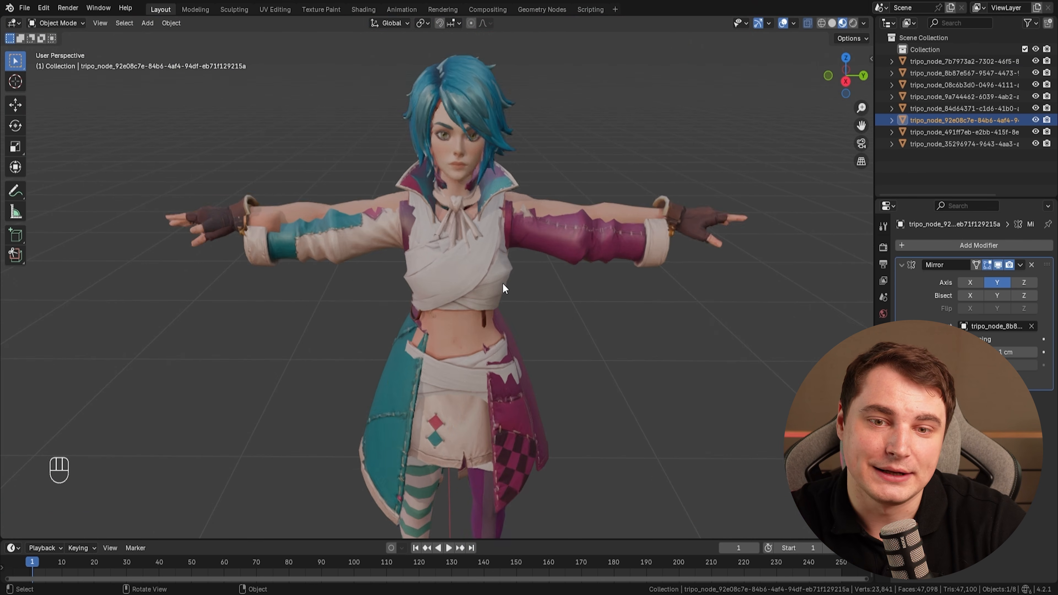
Select the underlying body mesh and hide it.
{"action": "left_click", "coordinate": [341, 204]}
{"action": "key", "text": "j"}
{"action": "key", "text": "h"}
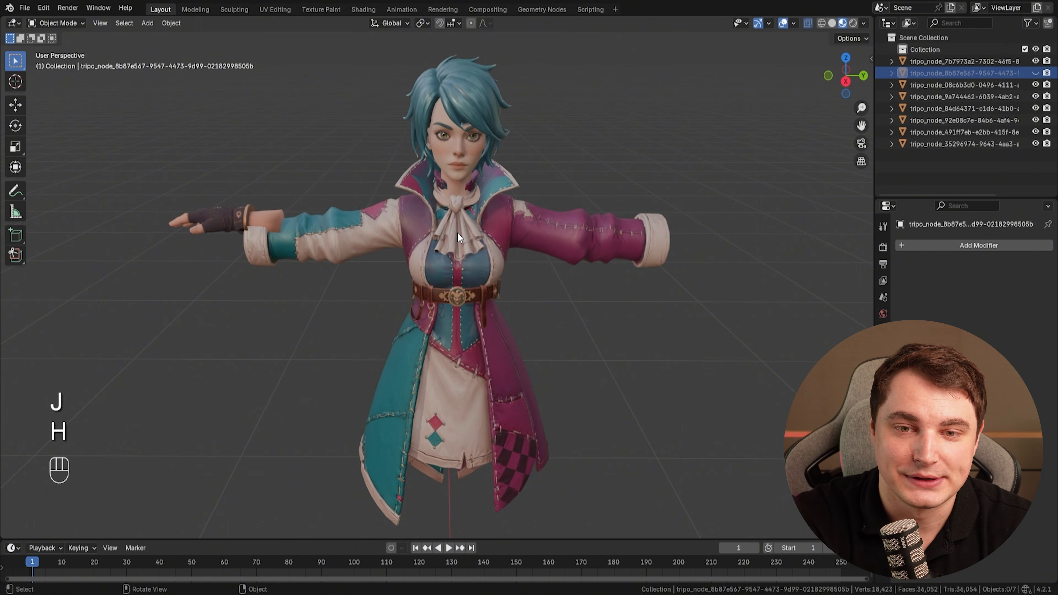
In edit mode, box-select and delete the body mesh's torso and arm geometry hidden under the coat.
{"action": "scroll", "coordinate": [488, 229], "scroll_direction": "down", "scroll_amount": 4}
{"action": "key", "text": "KP_1"}
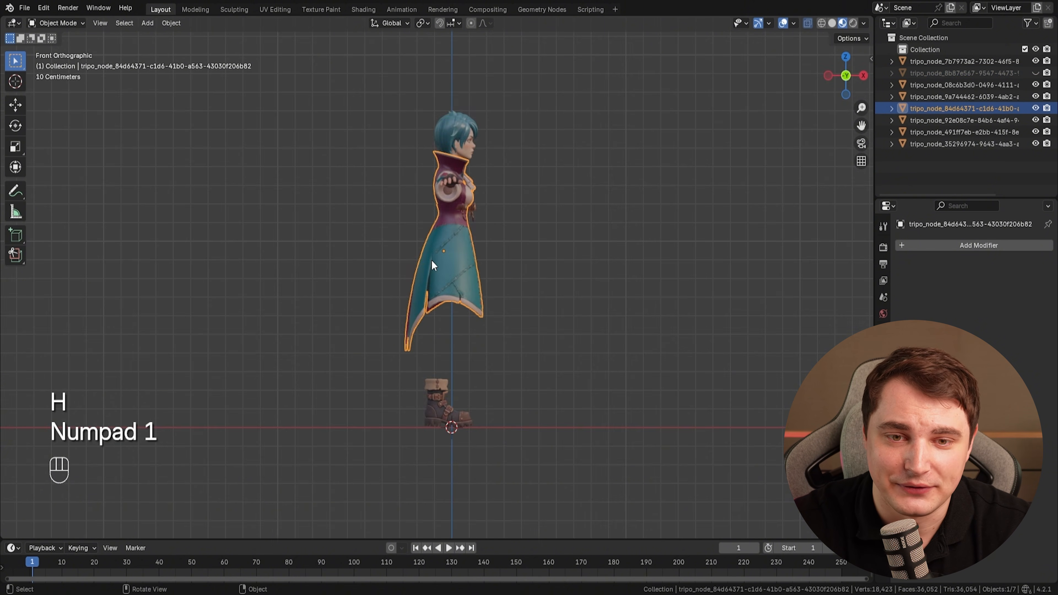
{"action": "key", "text": "KP_3"}
{"action": "scroll", "coordinate": [450, 271], "scroll_direction": "up", "scroll_amount": 5}
{"action": "middle_click_drag", "start_coordinate": [465, 271], "coordinate": [492, 212], "text": "shift"}
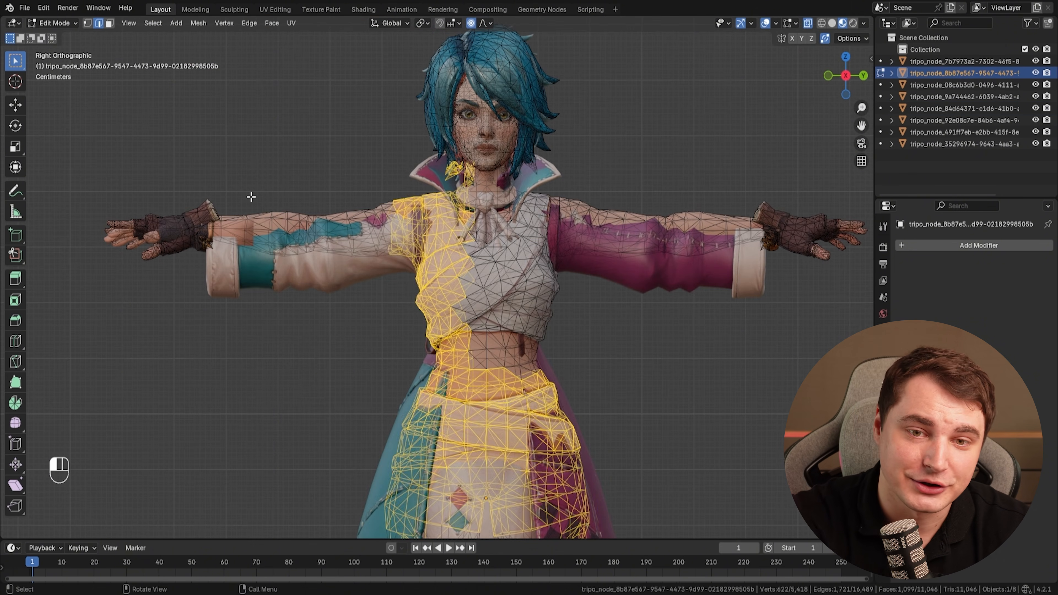
{"action": "left_click_drag", "start_coordinate": [245, 156], "coordinate": [730, 392]}
{"action": "left_click", "coordinate": [752, 388]}
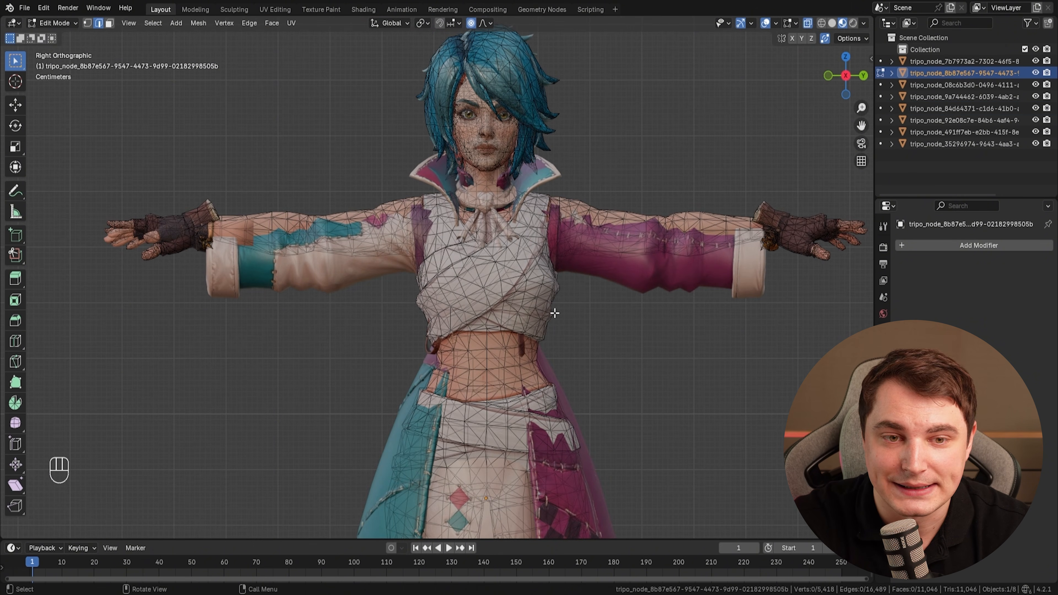
{"action": "scroll", "coordinate": [275, 219], "scroll_direction": "down", "scroll_amount": 3}
{"action": "left_click_drag", "start_coordinate": [279, 196], "coordinate": [764, 395]}
{"action": "left_click_drag", "start_coordinate": [166, 194], "coordinate": [375, 326], "text": "shift"}
{"action": "middle_click_drag", "start_coordinate": [370, 357], "coordinate": [311, 284], "text": "shift"}
{"action": "left_click_drag", "start_coordinate": [281, 224], "coordinate": [587, 355], "text": "shift"}
{"action": "key", "text": "x"}
{"action": "left_click", "coordinate": [541, 315]}
{"action": "scroll", "coordinate": [505, 317], "scroll_direction": "down", "scroll_amount": 2}
{"action": "key", "text": "Tab"}
{"action": "scroll", "coordinate": [503, 314], "scroll_direction": "up", "scroll_amount": 3}
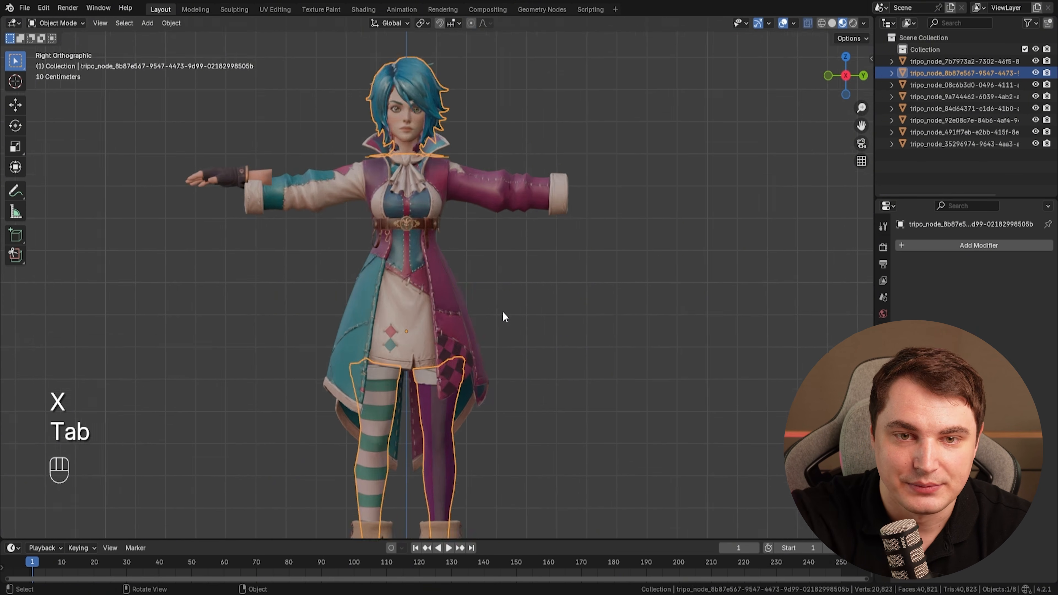
Switch the jester hat into Sculpt Mode and pull its flaps with the Elastic Deform brush.
{"action": "middle_click_drag", "start_coordinate": [504, 315], "coordinate": [505, 308]}
{"action": "middle_click_drag", "start_coordinate": [505, 307], "coordinate": [512, 198], "text": "shift"}
{"action": "scroll", "coordinate": [509, 208], "scroll_direction": "up", "scroll_amount": 4}
{"action": "middle_click_drag", "start_coordinate": [479, 275], "coordinate": [453, 198], "text": "shift"}
{"action": "middle_click_drag", "start_coordinate": [453, 198], "coordinate": [475, 332]}
{"action": "scroll", "coordinate": [470, 327], "scroll_direction": "up", "scroll_amount": 2}
{"action": "mouse_move", "coordinate": [436, 296]}
{"action": "middle_mouse_down"}
{"action": "mouse_move", "coordinate": [418, 243]}
{"action": "mouse_move", "coordinate": [443, 304]}
{"action": "middle_mouse_up"}
{"action": "key", "text": "Tab"}
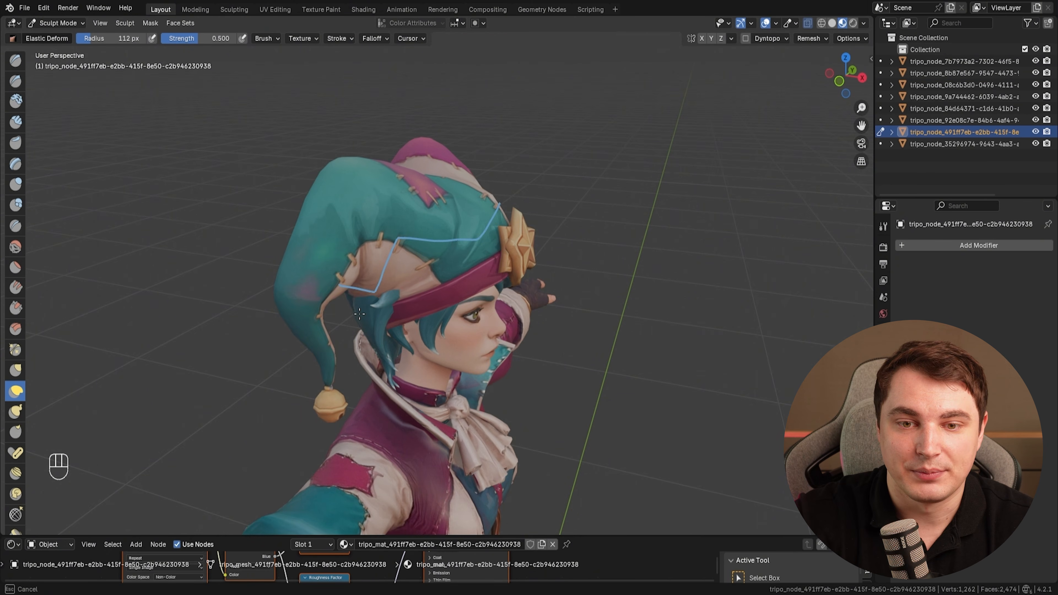
{"action": "middle_click_drag", "start_coordinate": [372, 320], "coordinate": [428, 311]}
{"action": "scroll", "coordinate": [412, 254], "scroll_direction": "up", "scroll_amount": 4}
{"action": "scroll", "coordinate": [390, 272], "scroll_direction": "down", "scroll_amount": 5}
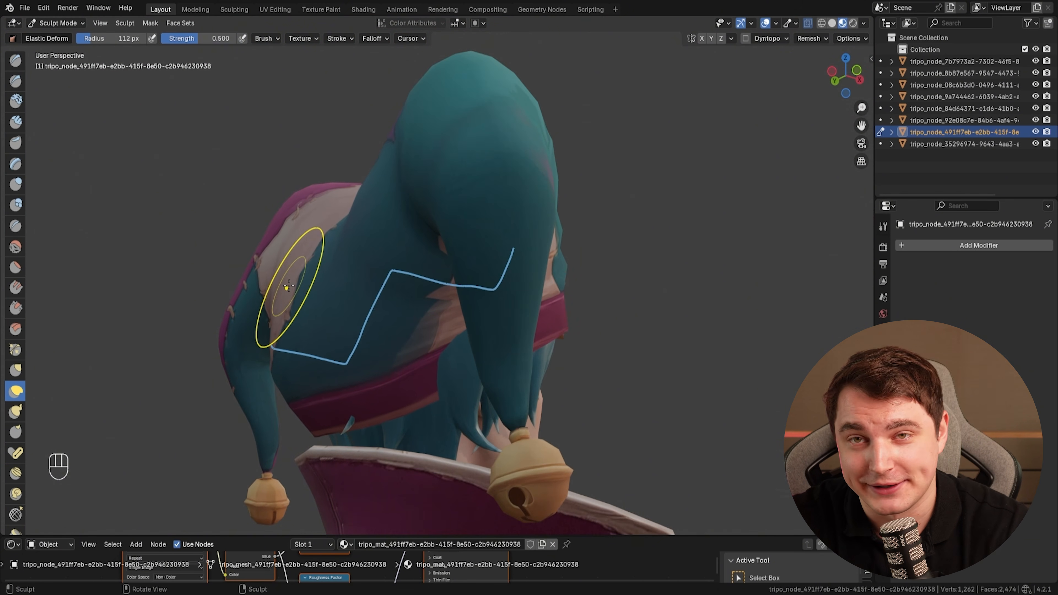
Keep reshaping the hat's back and side flaps with Elastic Deform strokes.
{"action": "middle_click_drag", "start_coordinate": [289, 286], "coordinate": [479, 311]}
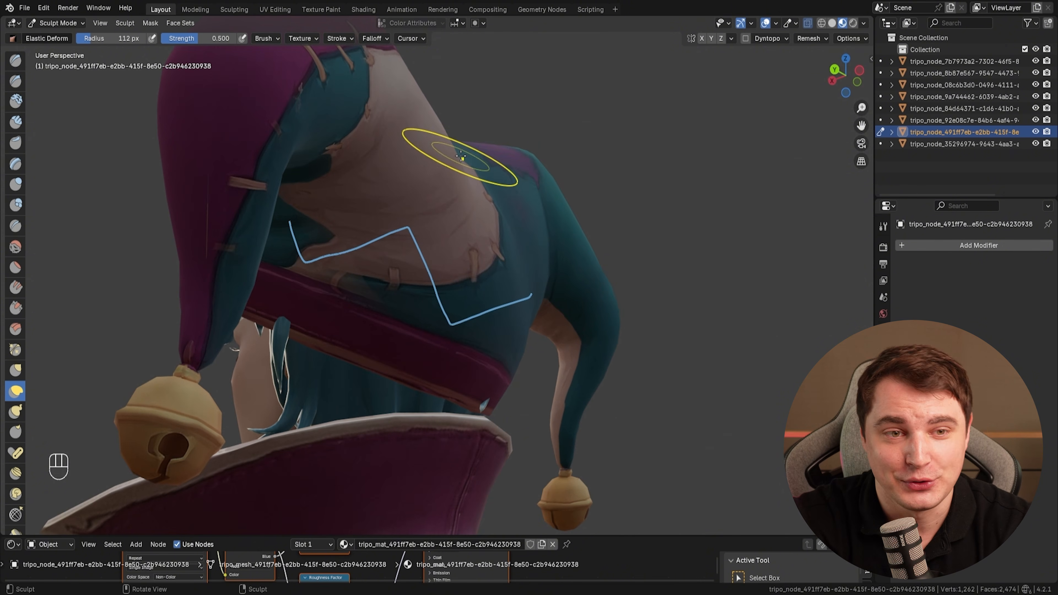
{"action": "middle_click_drag", "start_coordinate": [461, 156], "coordinate": [371, 177]}
{"action": "middle_click_drag", "start_coordinate": [334, 237], "coordinate": [485, 243]}
{"action": "middle_click_drag", "start_coordinate": [568, 198], "coordinate": [475, 260]}
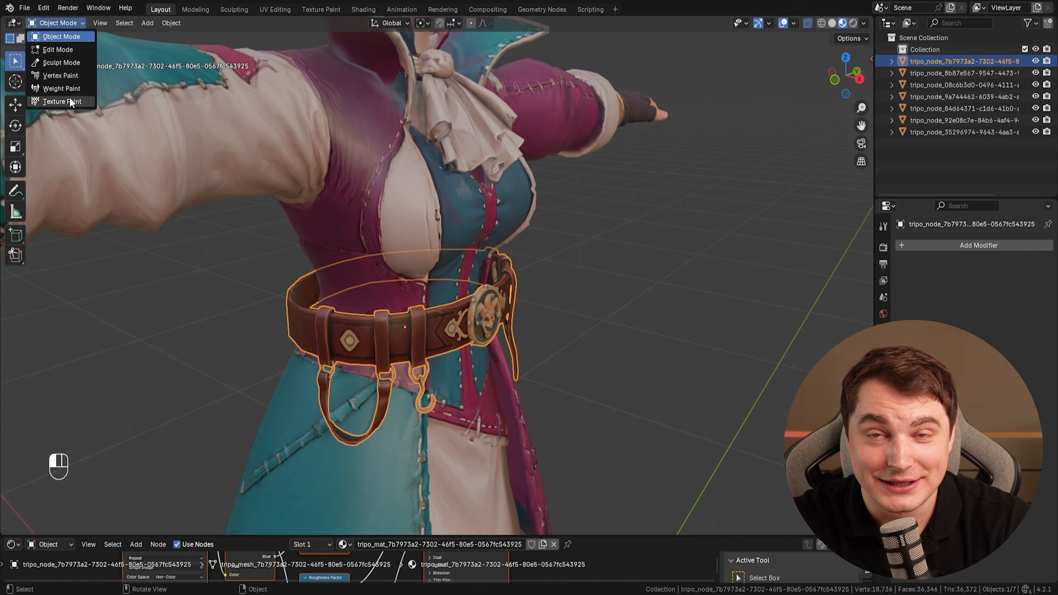
{"action": "left_click", "coordinate": [63, 101]}
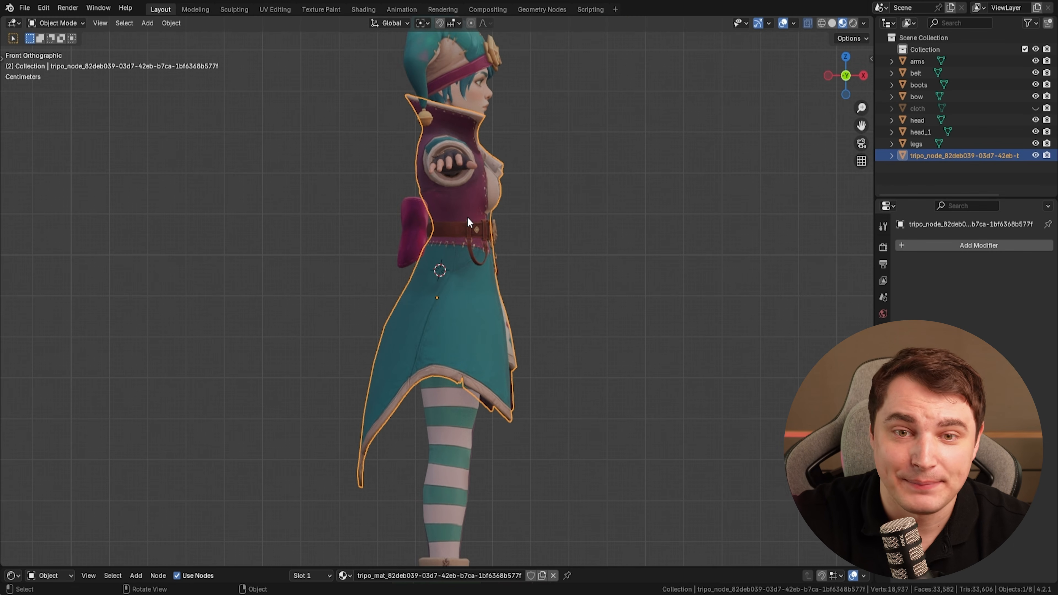
{"action": "key", "text": "KP_3"}
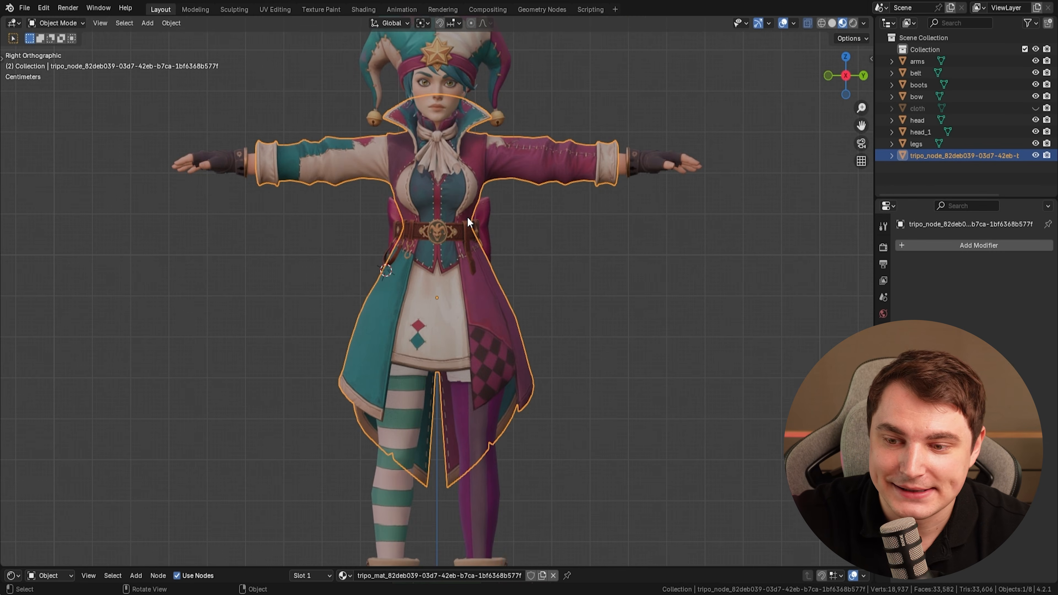
{"action": "scroll", "coordinate": [514, 277], "scroll_direction": "up", "scroll_amount": 1}
{"action": "scroll", "coordinate": [515, 295], "scroll_direction": "down", "scroll_amount": 3}
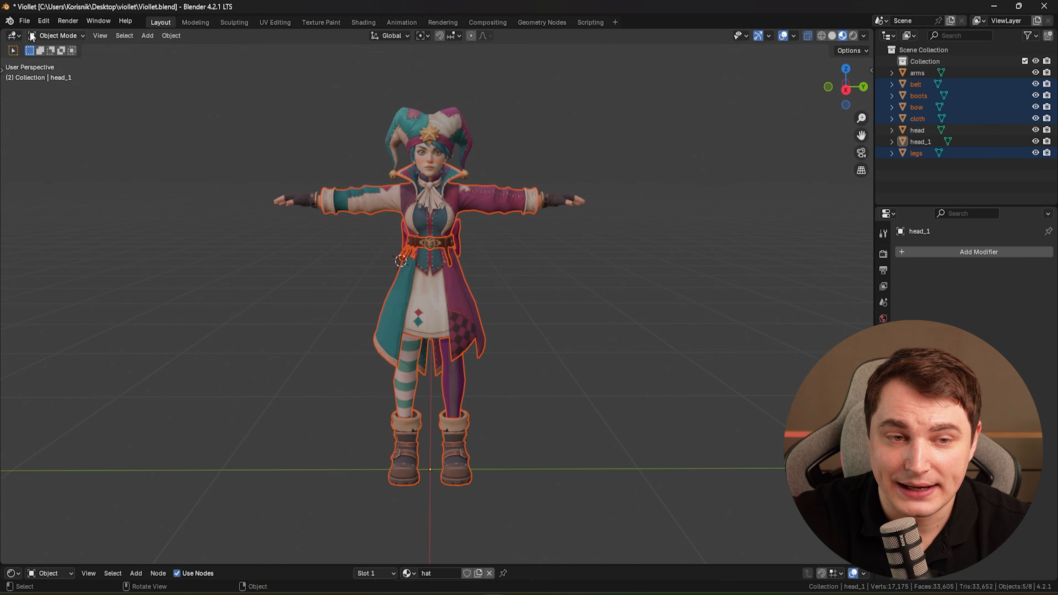
Open the FBX export and pick the existing Viollet.fbx in the Viollet_Rigged.fbm folder as target.
{"action": "left_click", "coordinate": [25, 20]}
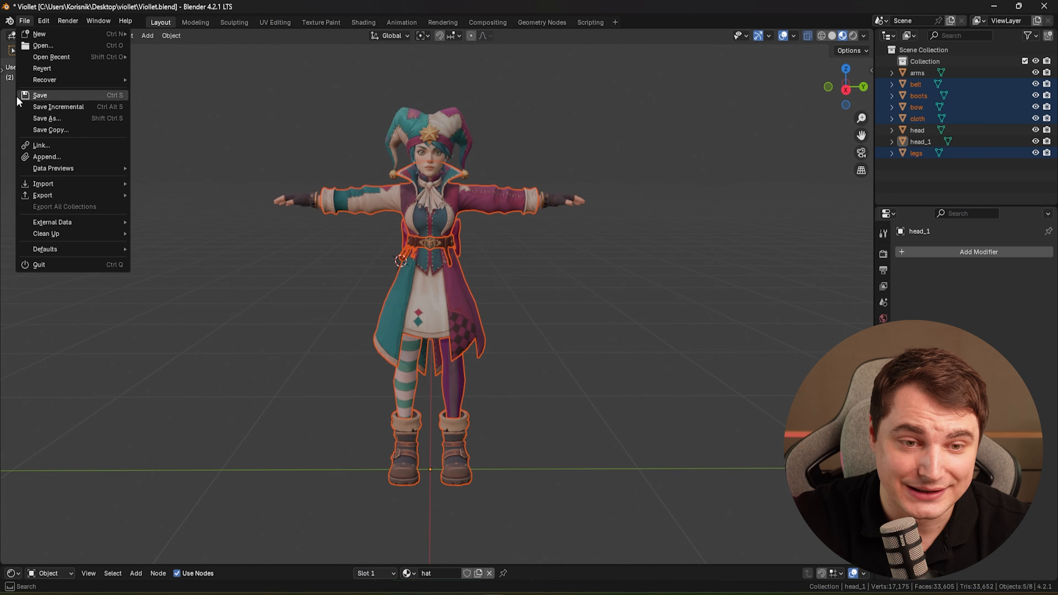
{"action": "mouse_move", "coordinate": [62, 195]}
{"action": "left_click", "coordinate": [176, 298]}
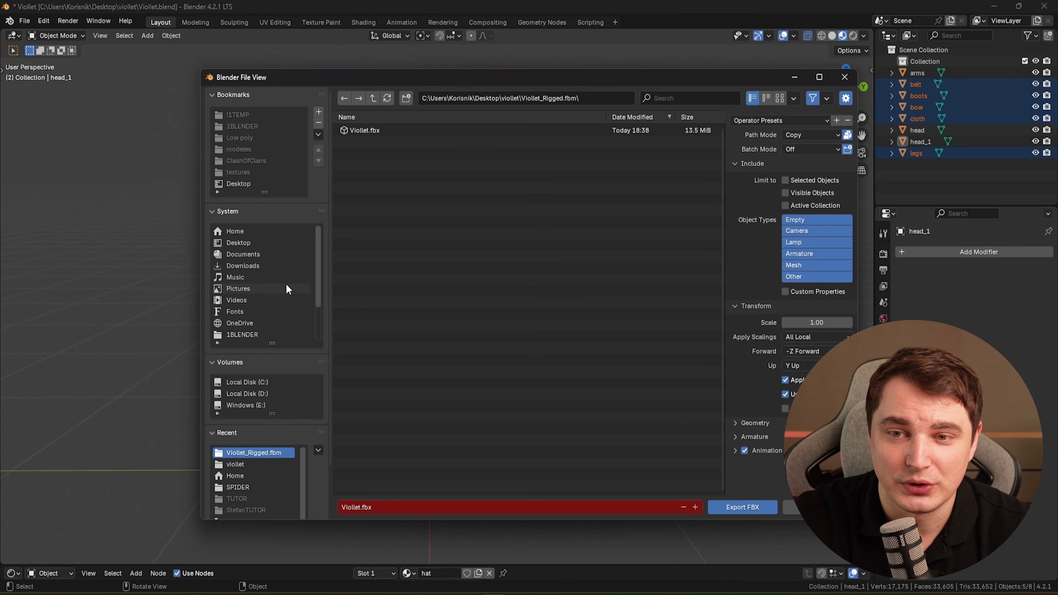
{"action": "left_click", "coordinate": [379, 132]}
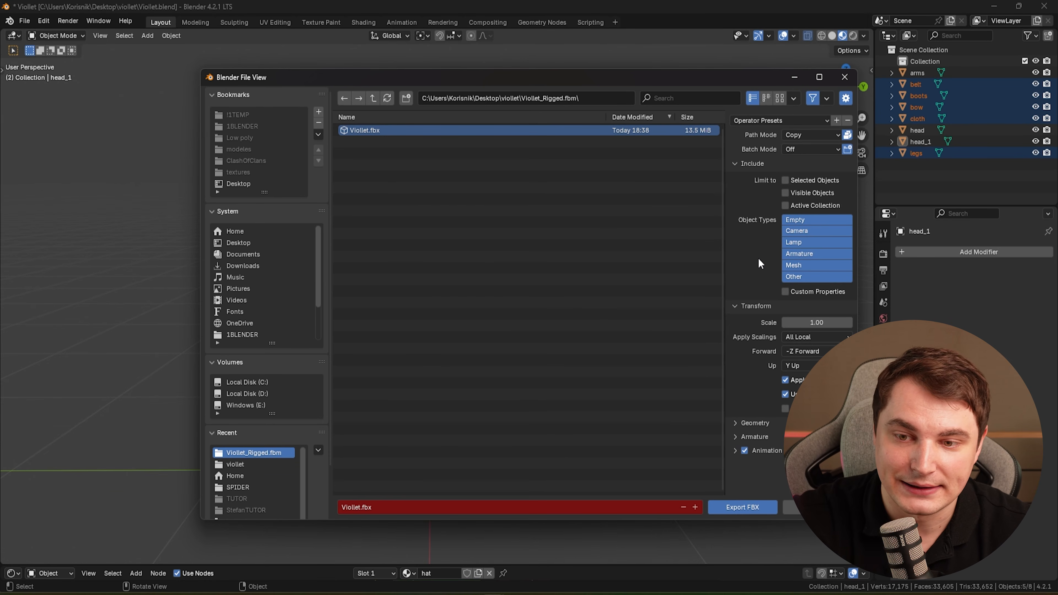
{"action": "scroll", "coordinate": [734, 432], "scroll_direction": "down", "scroll_amount": 2}
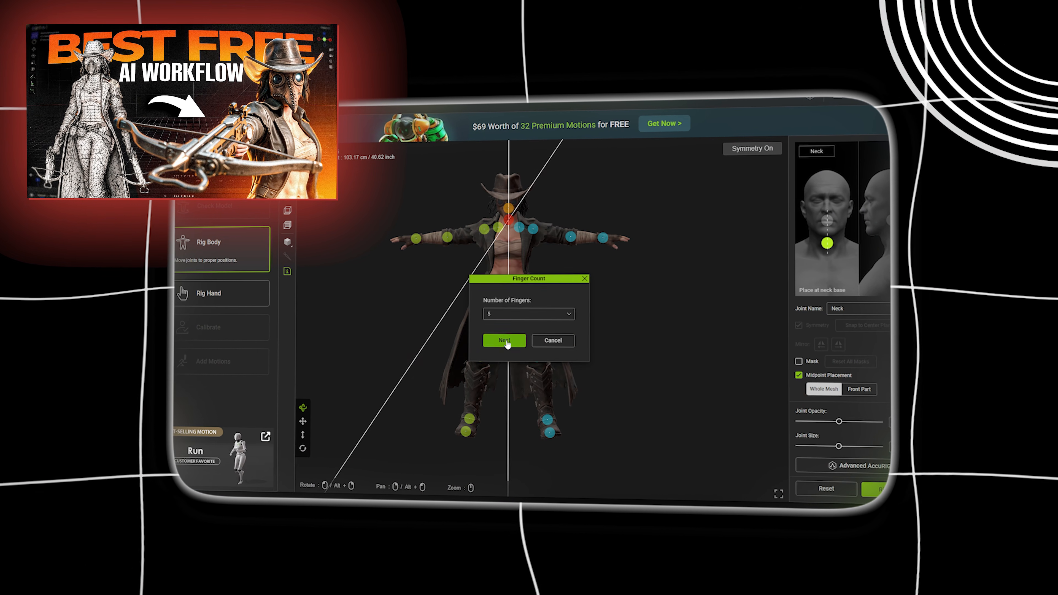
Switch to AccuRIG and nudge the left foot joint slightly during body rigging.
{"action": "left_click", "coordinate": [505, 341]}
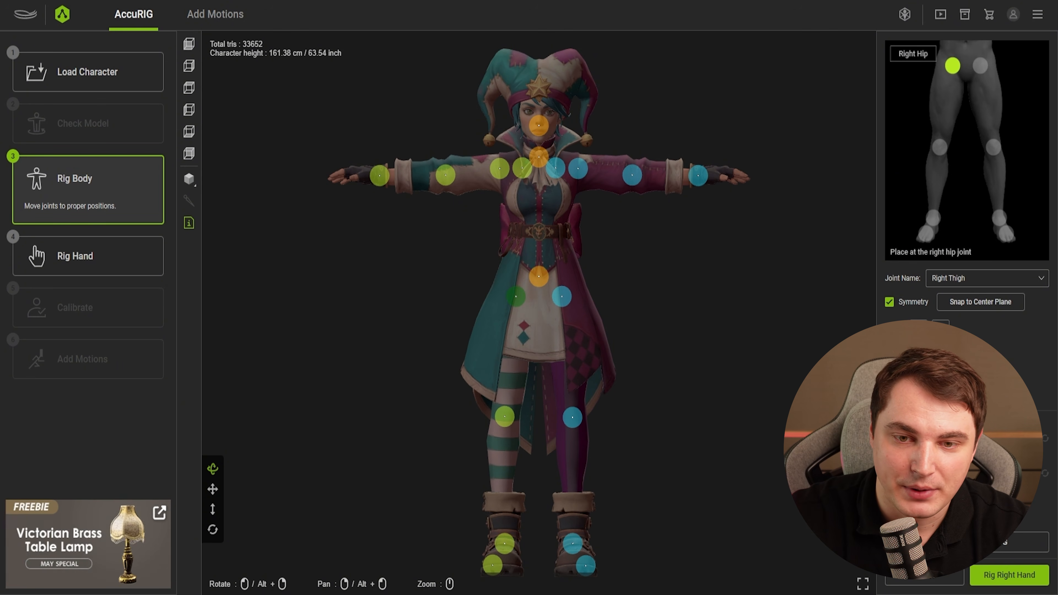
{"action": "left_click_drag", "start_coordinate": [493, 566], "coordinate": [503, 566]}
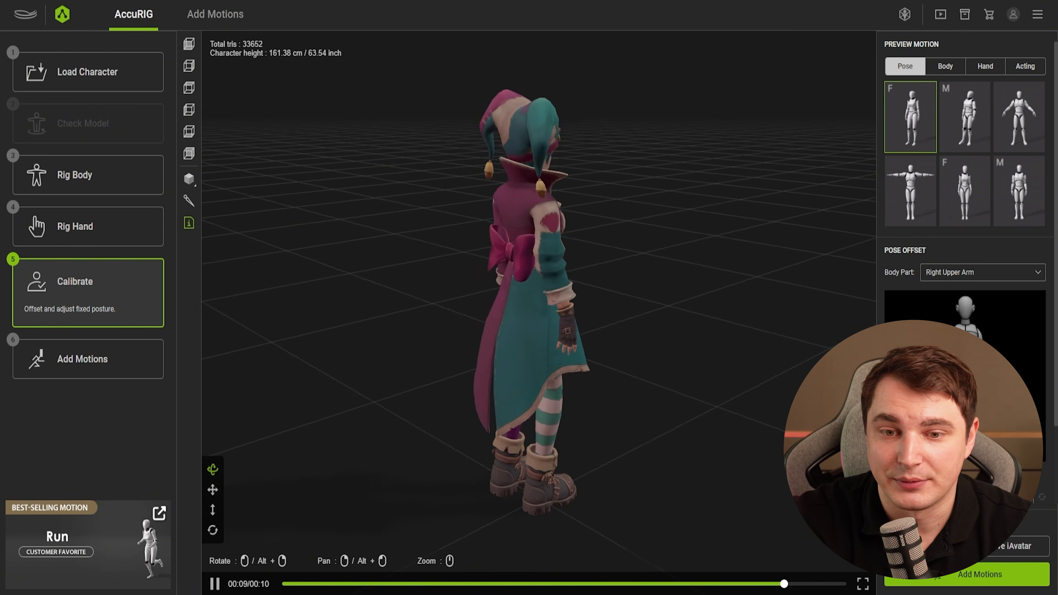
Preview the rigged character with the T-pose preset and orbit around it.
{"action": "left_click", "coordinate": [911, 192]}
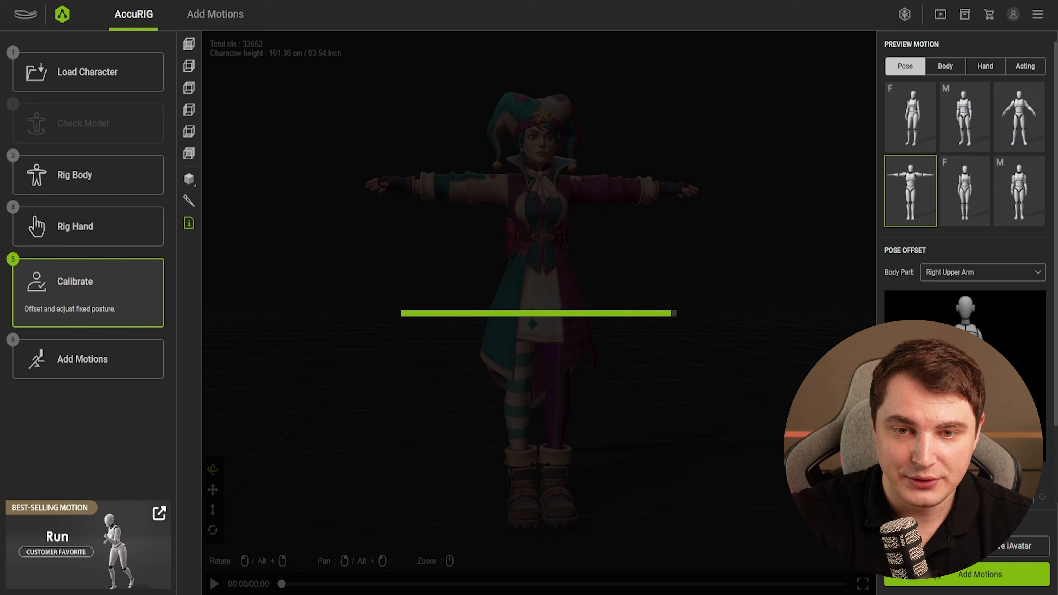
{"action": "left_click_drag", "start_coordinate": [626, 300], "coordinate": [358, 266]}
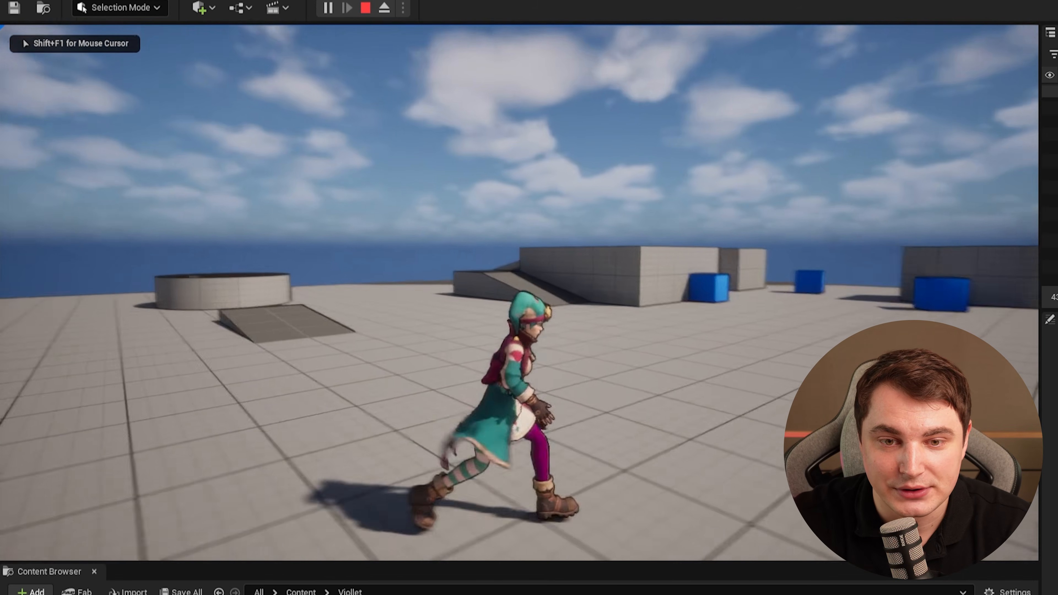
Switch to Unreal Engine and walk the rigged character around the test level in Play mode.
{"action": "key", "text": "w"}
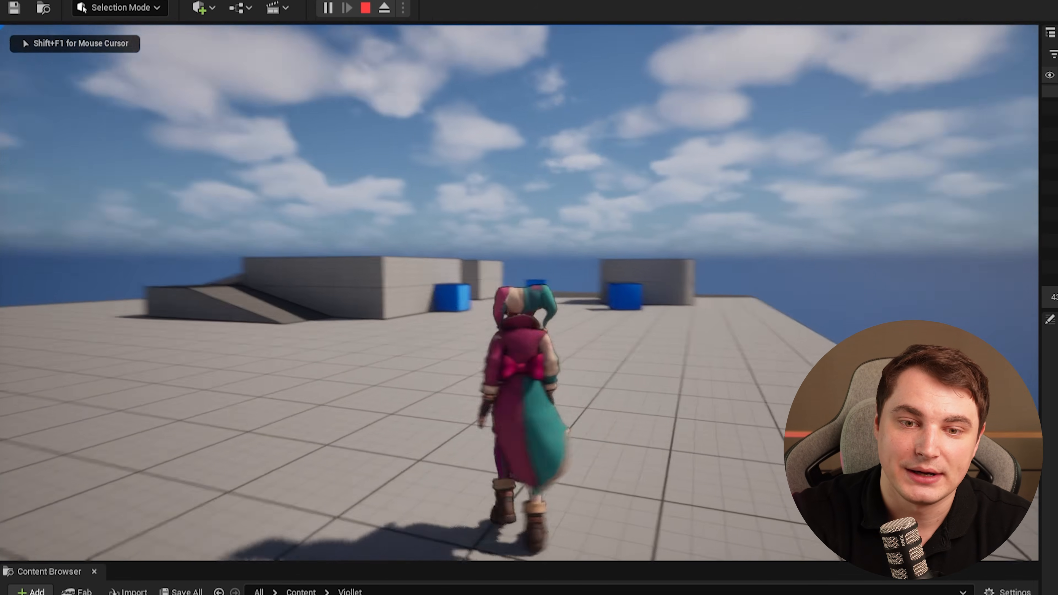
{"action": "key", "text": "a"}
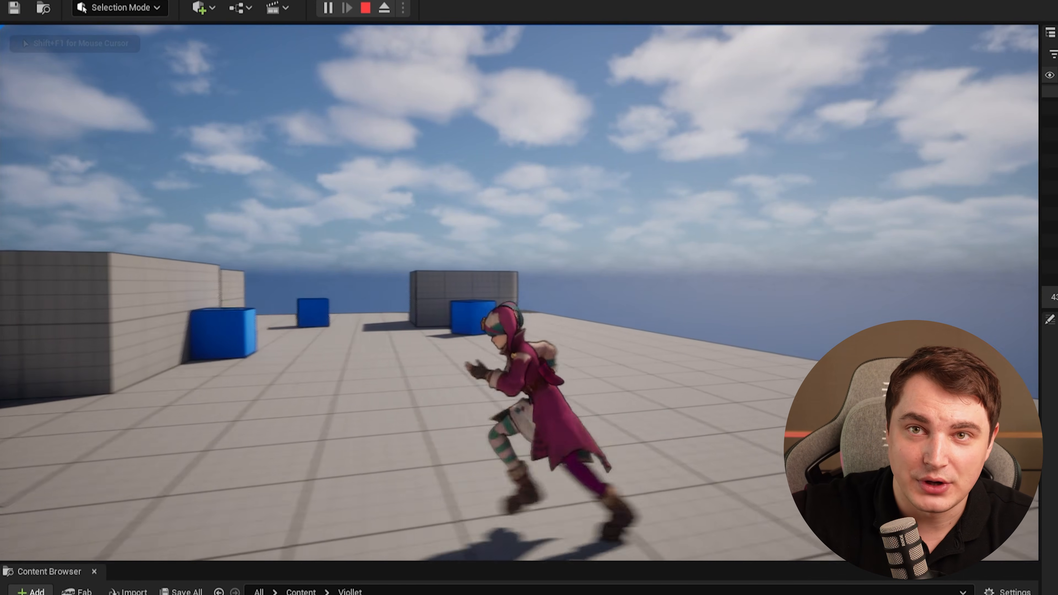
Keep running and jumping the jester around the test level, then stop Play mode.
{"action": "key", "text": "w"}
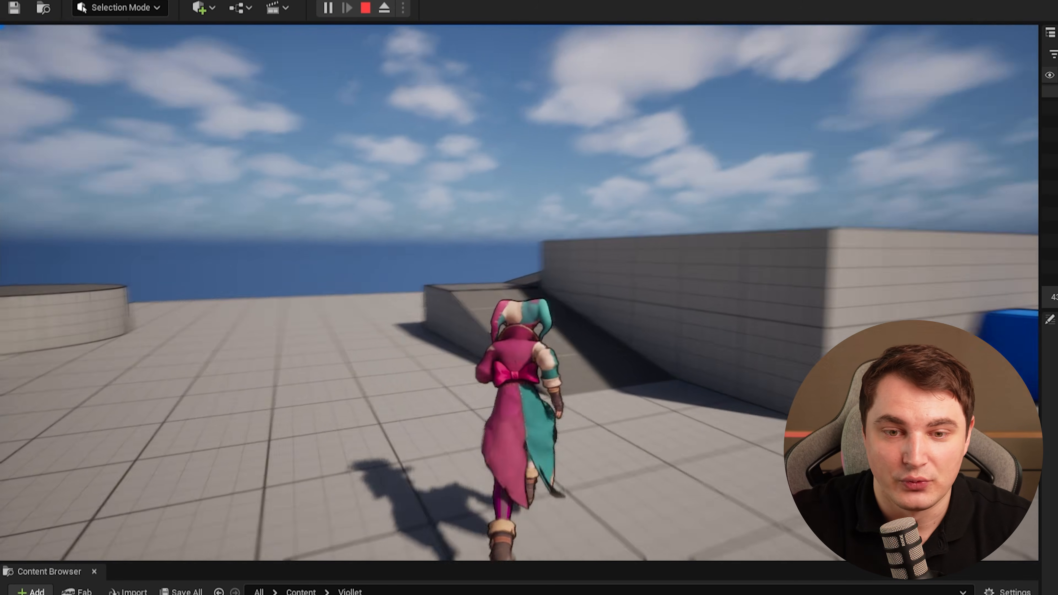
{"action": "key", "text": "a"}
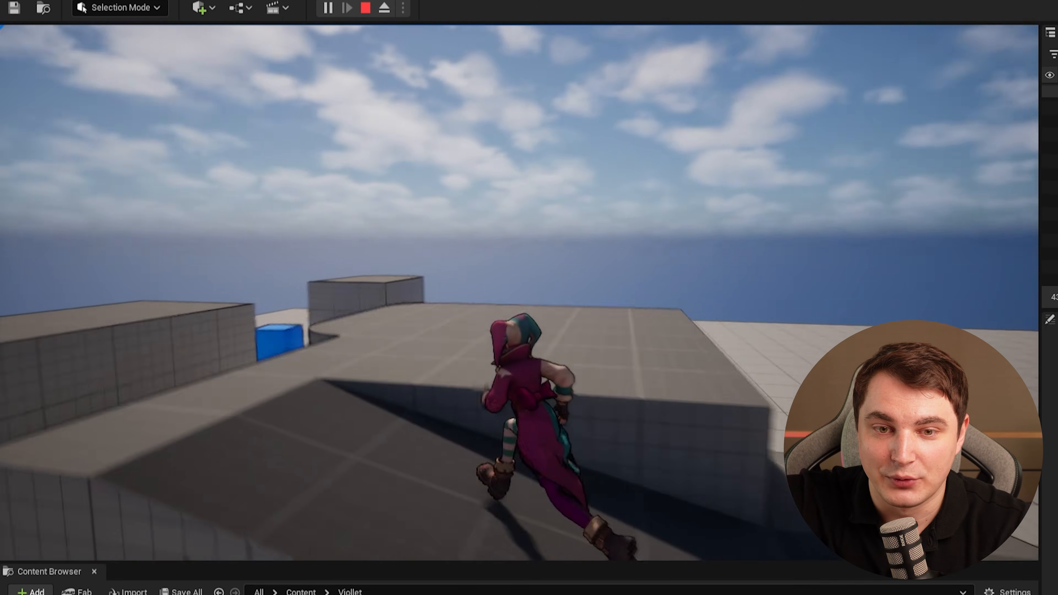
{"action": "key", "text": "d"}
{"action": "key", "text": "s"}
{"action": "key", "text": "space"}
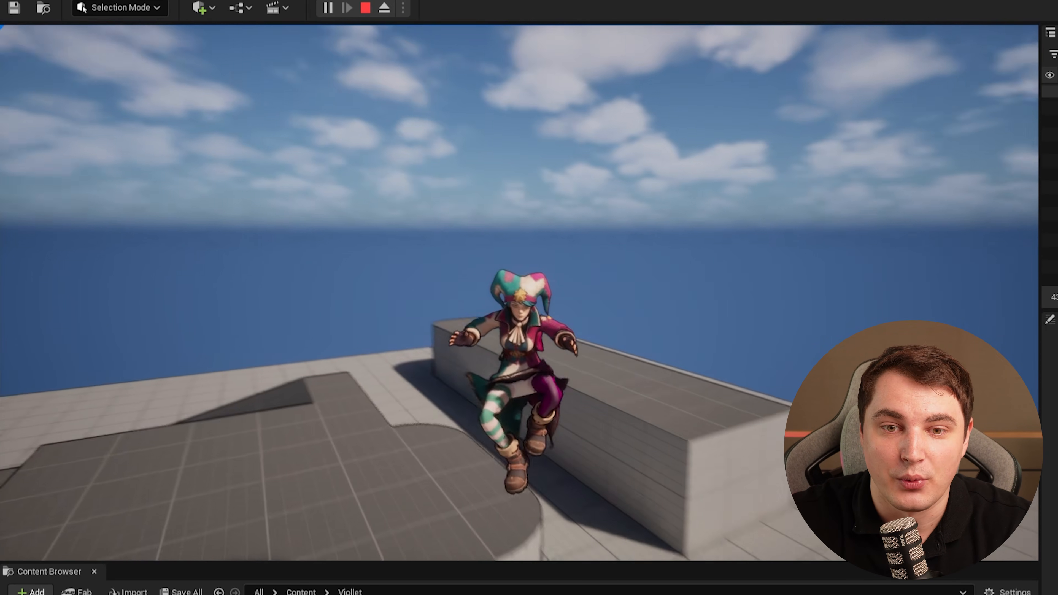
{"action": "key", "text": "d"}
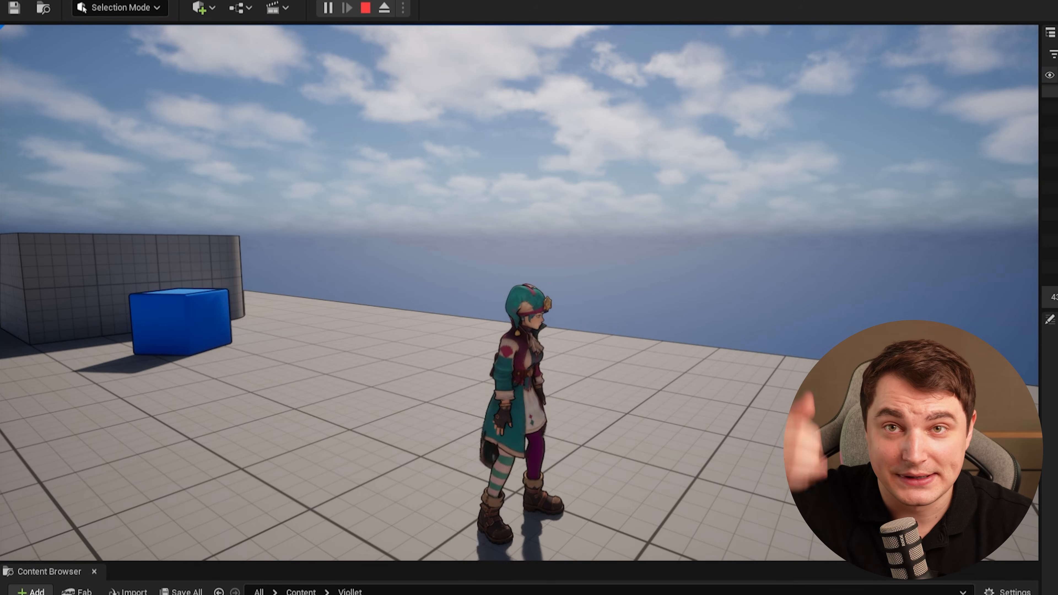
{"action": "key", "text": "d"}
{"action": "key", "text": "s"}
{"action": "key", "text": "space"}
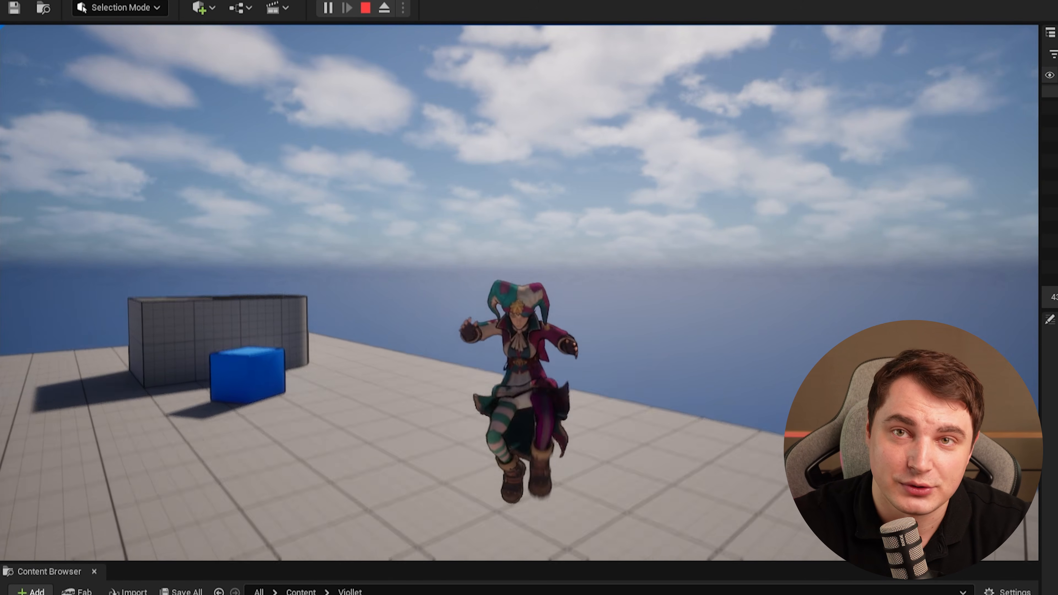
{"action": "key", "text": "Escape"}
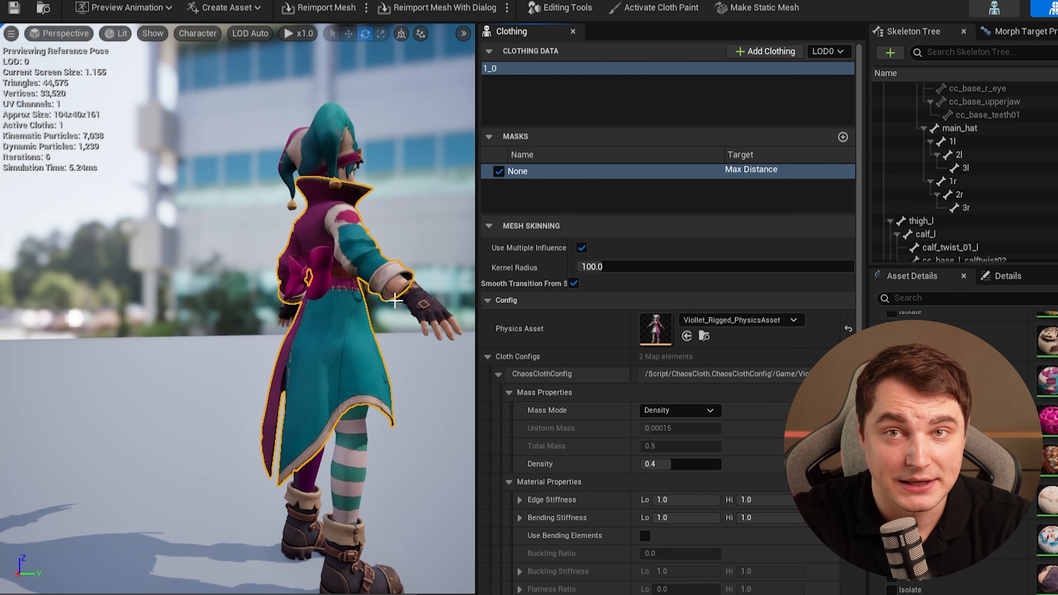
Switch to Blender, show the jester in Material Preview shading and zoom in on the coat.
{"action": "left_click", "coordinate": [141, 1]}
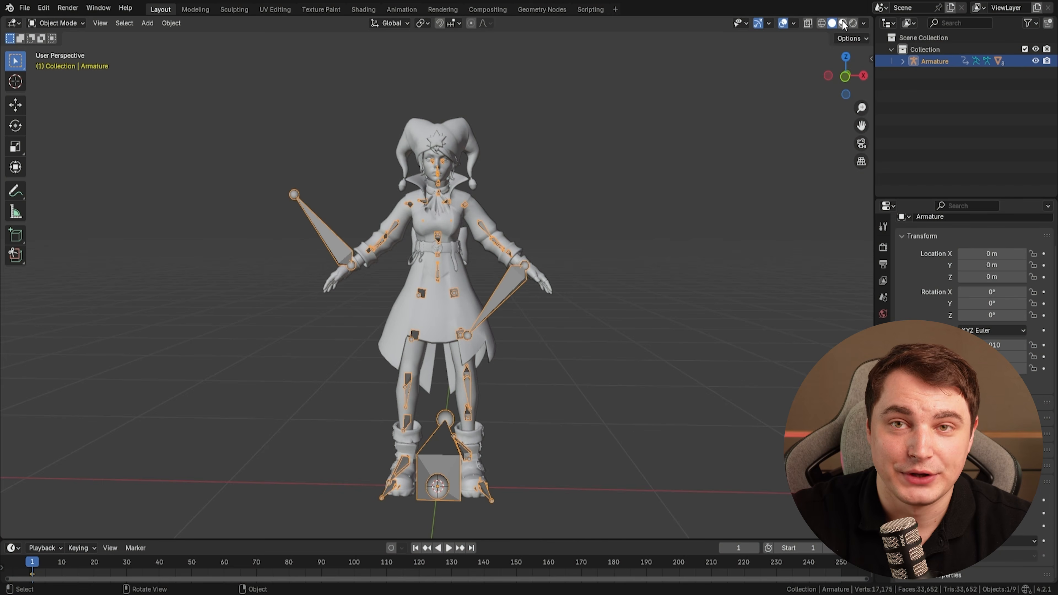
{"action": "left_click", "coordinate": [842, 23]}
{"action": "left_click", "coordinate": [616, 288]}
{"action": "scroll", "coordinate": [584, 289], "scroll_direction": "up", "scroll_amount": 3}
{"action": "middle_click_drag", "start_coordinate": [556, 292], "coordinate": [457, 312]}
{"action": "middle_click_drag", "start_coordinate": [512, 278], "coordinate": [483, 272]}
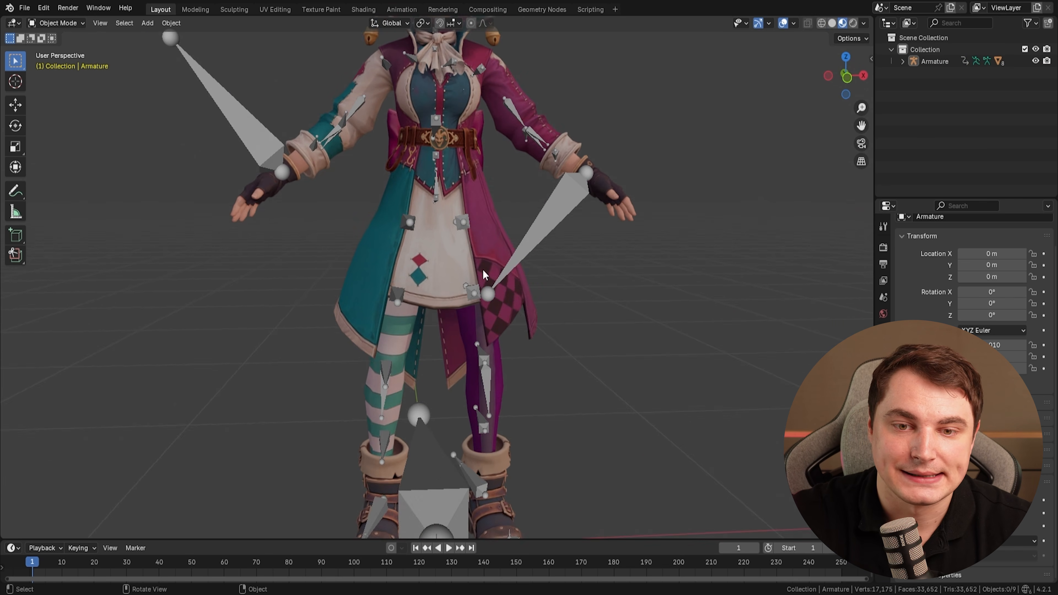
Put the armature into Pose Mode and test-rotate the right thigh twist bone to check the coat deformation.
{"action": "scroll", "coordinate": [438, 282], "scroll_direction": "down", "scroll_amount": 2}
{"action": "left_click", "coordinate": [441, 318]}
{"action": "middle_click_drag", "start_coordinate": [441, 318], "coordinate": [506, 279]}
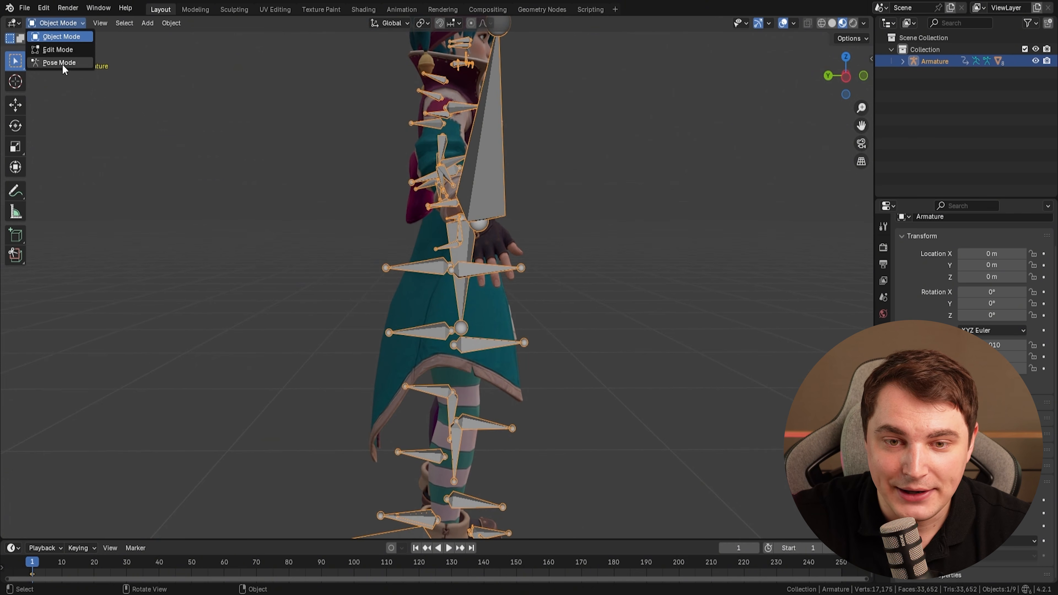
{"action": "left_click", "coordinate": [62, 63]}
{"action": "left_click", "coordinate": [500, 263]}
{"action": "middle_click_drag", "start_coordinate": [501, 265], "coordinate": [594, 269]}
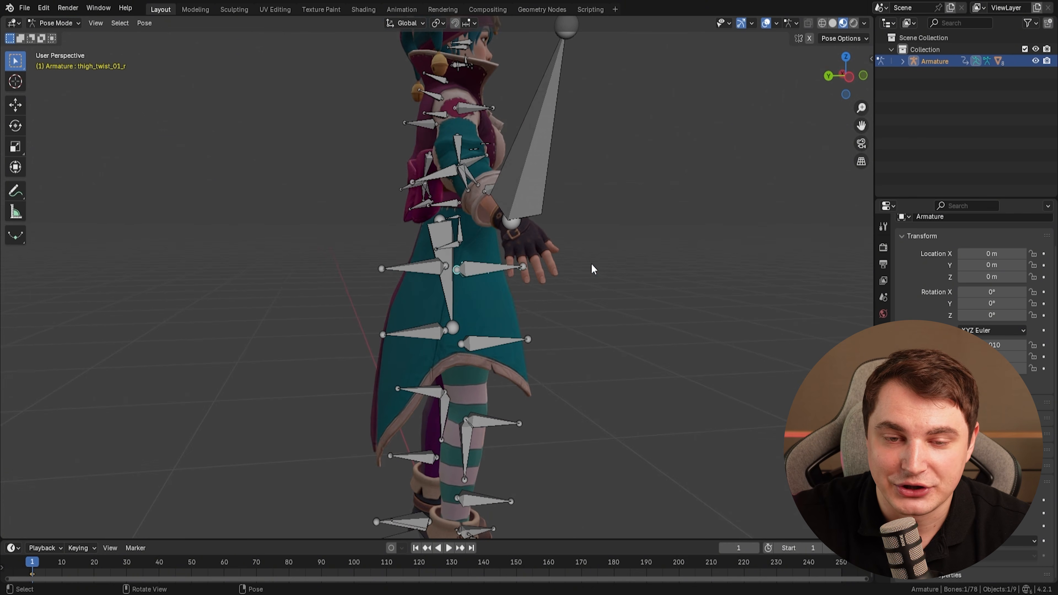
{"action": "key", "text": "r"}
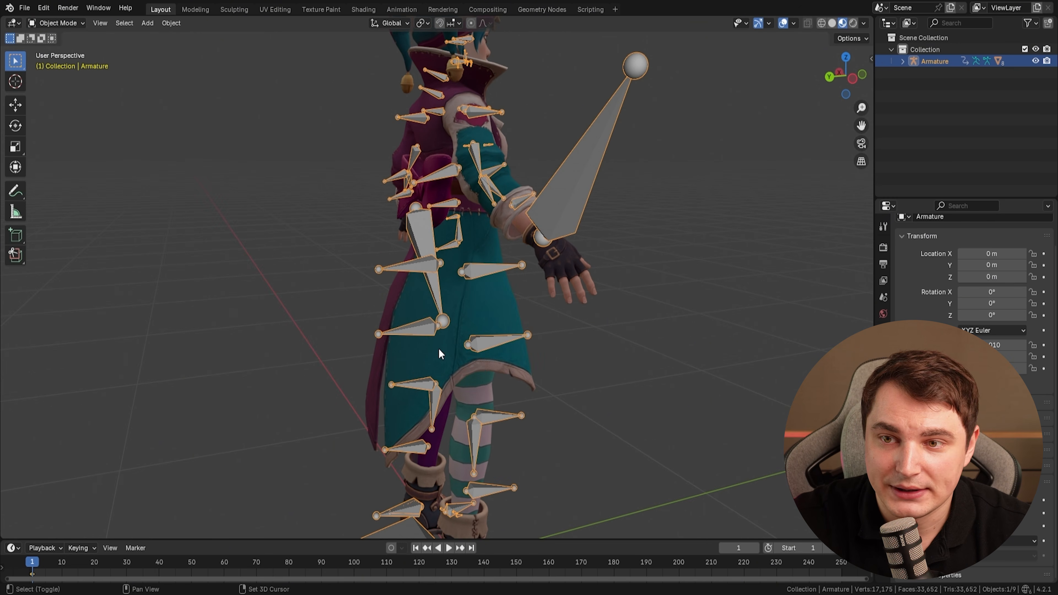
{"action": "left_click", "coordinate": [443, 351], "text": "shift"}
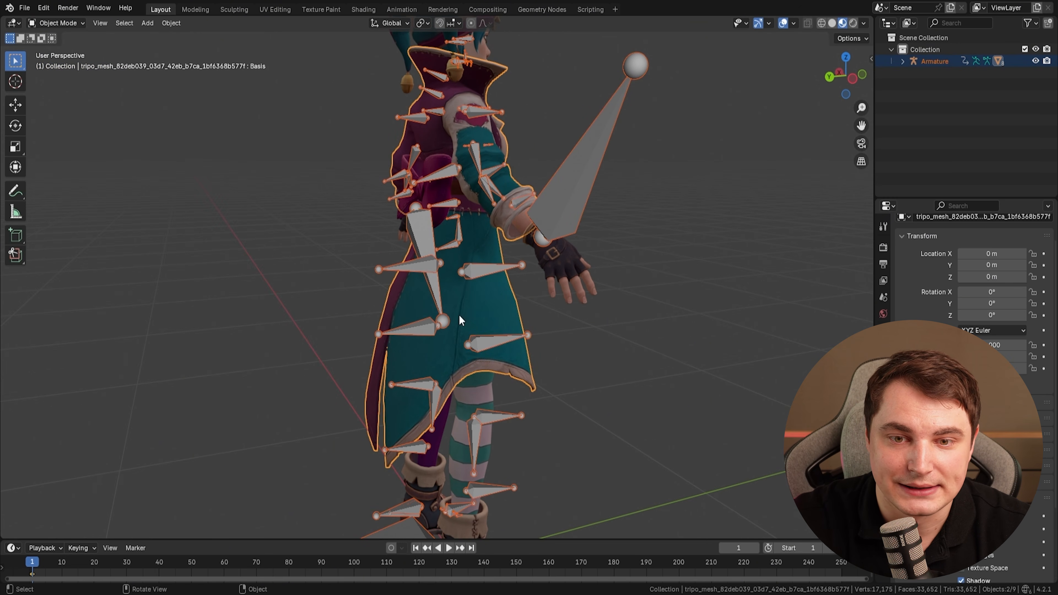
Switch the jester mesh to Weight Paint mode and inspect the thigh twist bones' weights on the coat.
{"action": "left_click", "coordinate": [62, 23]}
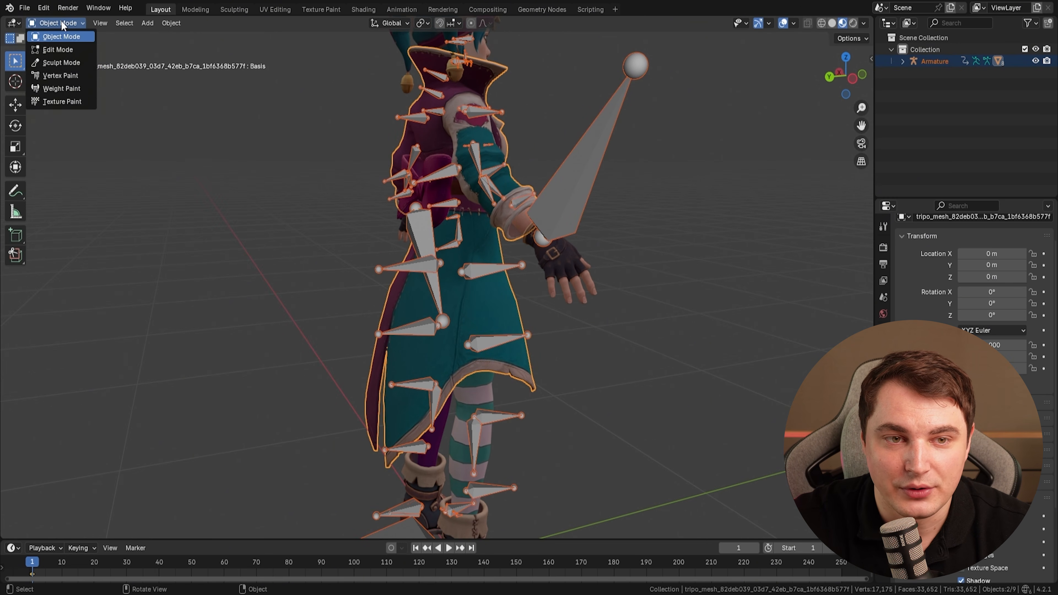
{"action": "left_click", "coordinate": [62, 93]}
{"action": "middle_click_drag", "start_coordinate": [526, 324], "coordinate": [571, 301]}
{"action": "scroll", "coordinate": [573, 329], "scroll_direction": "up", "scroll_amount": 3}
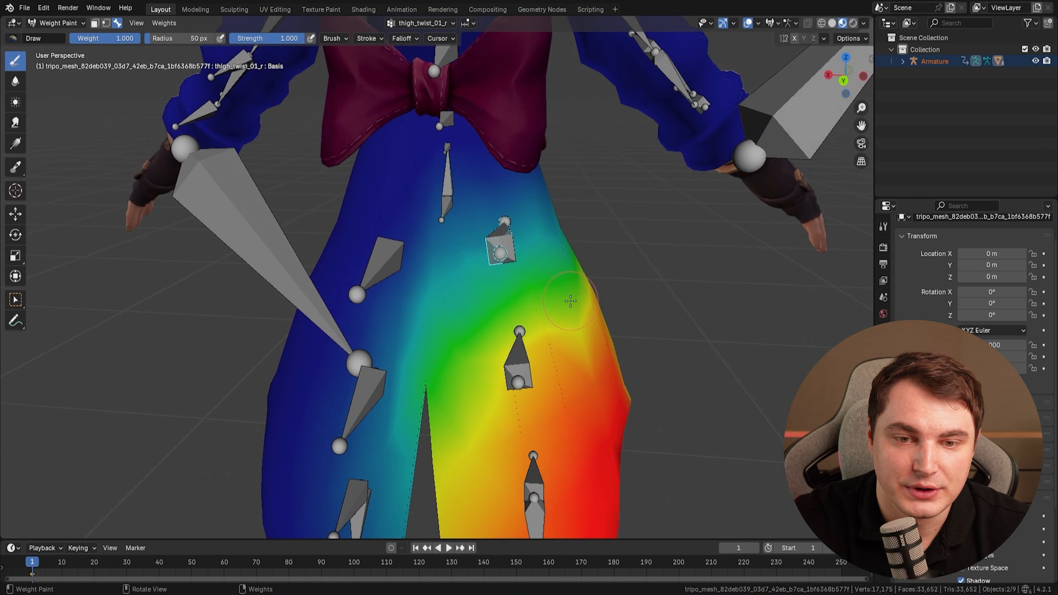
{"action": "left_click", "coordinate": [388, 262], "text": "ctrl"}
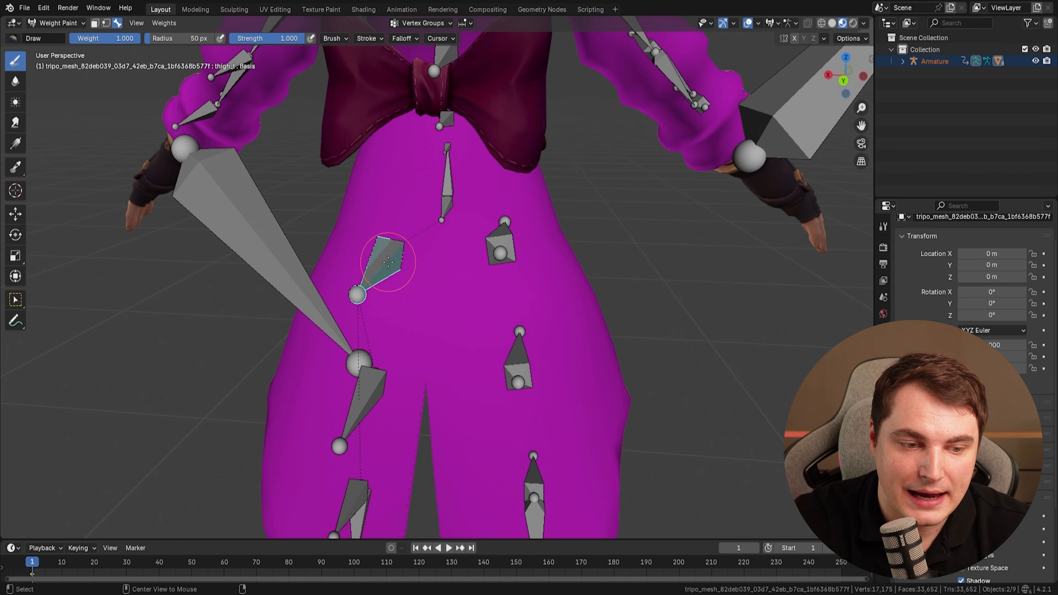
{"action": "left_click", "coordinate": [388, 264], "text": "alt"}
{"action": "middle_click_drag", "start_coordinate": [455, 322], "coordinate": [575, 230]}
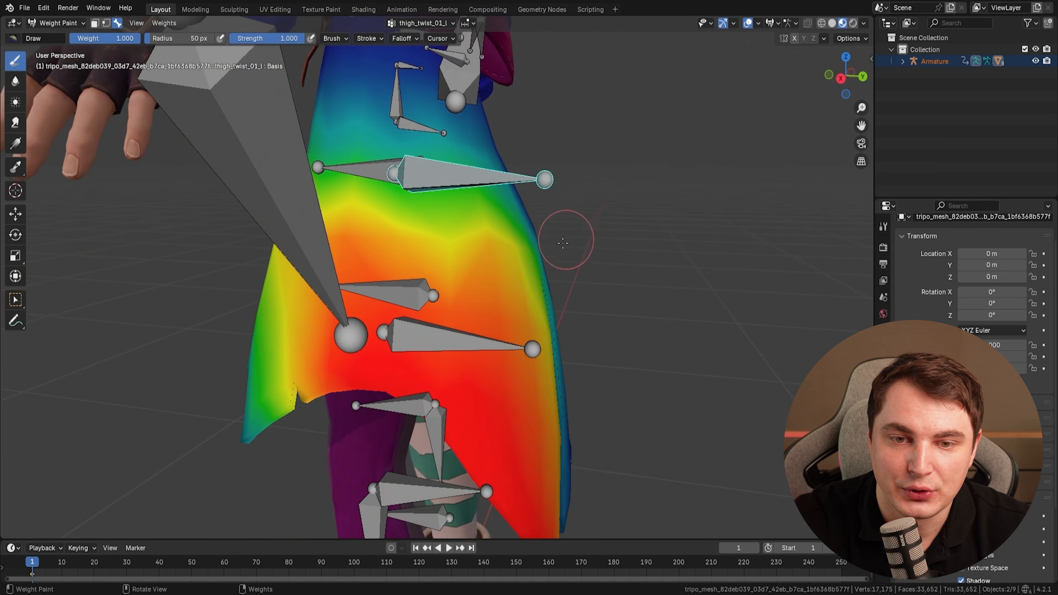
{"action": "scroll", "coordinate": [573, 231], "scroll_direction": "down", "scroll_amount": 1}
{"action": "scroll", "coordinate": [390, 330], "scroll_direction": "down", "scroll_amount": 3}
{"action": "mouse_move", "coordinate": [390, 330]}
{"action": "middle_mouse_down"}
{"action": "mouse_move", "coordinate": [384, 295]}
{"action": "mouse_move", "coordinate": [452, 333]}
{"action": "mouse_move", "coordinate": [486, 300]}
{"action": "middle_mouse_up"}
{"action": "scroll", "coordinate": [452, 334], "scroll_direction": "up", "scroll_amount": 3}
{"action": "middle_click_drag", "start_coordinate": [488, 291], "coordinate": [493, 367], "text": "shift"}
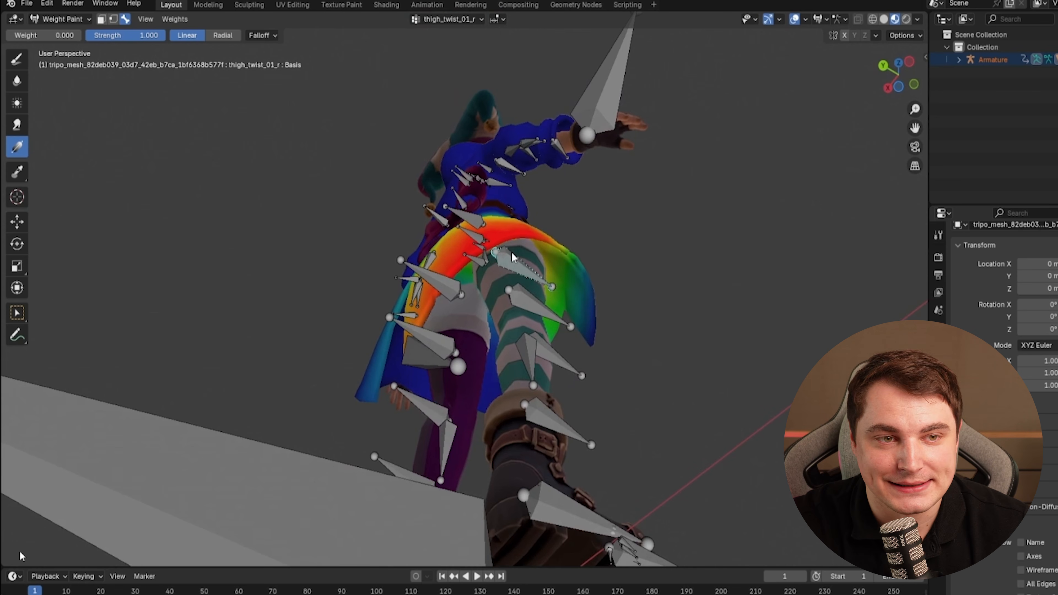
With the right thigh twist bone active, fade its coat weights using linear gradients at weight 0.
{"action": "middle_click_drag", "start_coordinate": [512, 252], "coordinate": [540, 358]}
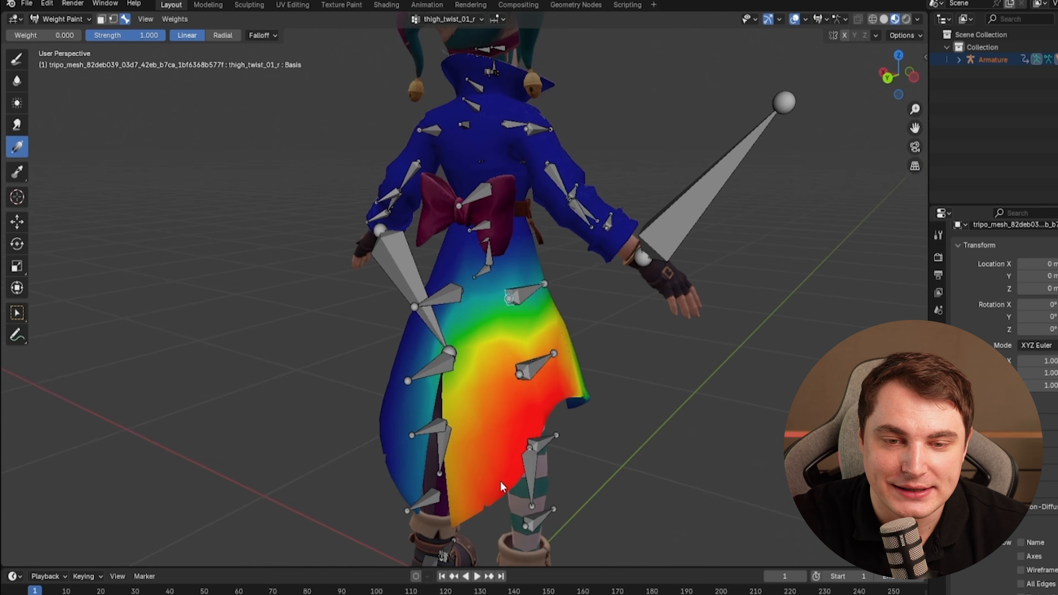
{"action": "left_click_drag", "start_coordinate": [496, 469], "coordinate": [522, 370]}
{"action": "middle_click_drag", "start_coordinate": [561, 341], "coordinate": [462, 394]}
{"action": "left_click_drag", "start_coordinate": [462, 394], "coordinate": [478, 379]}
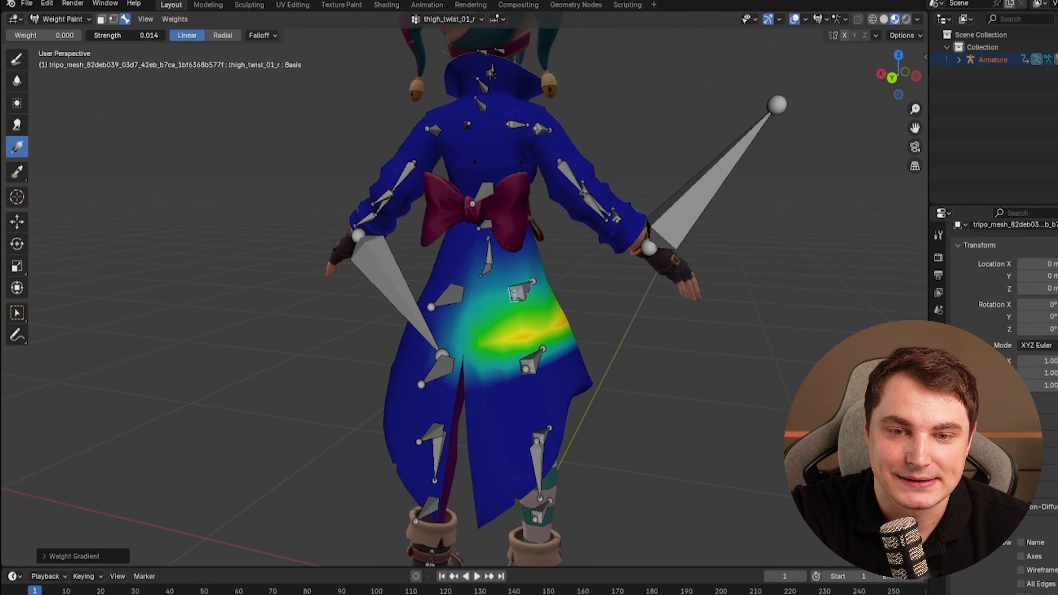
Select the left thigh twist bone and fade its weights on the coat with the gradient tool.
{"action": "middle_click_drag", "start_coordinate": [638, 278], "coordinate": [419, 289]}
{"action": "left_click", "coordinate": [483, 282], "text": "alt"}
{"action": "middle_click_drag", "start_coordinate": [517, 377], "coordinate": [452, 382]}
{"action": "left_click_drag", "start_coordinate": [547, 481], "coordinate": [466, 365]}
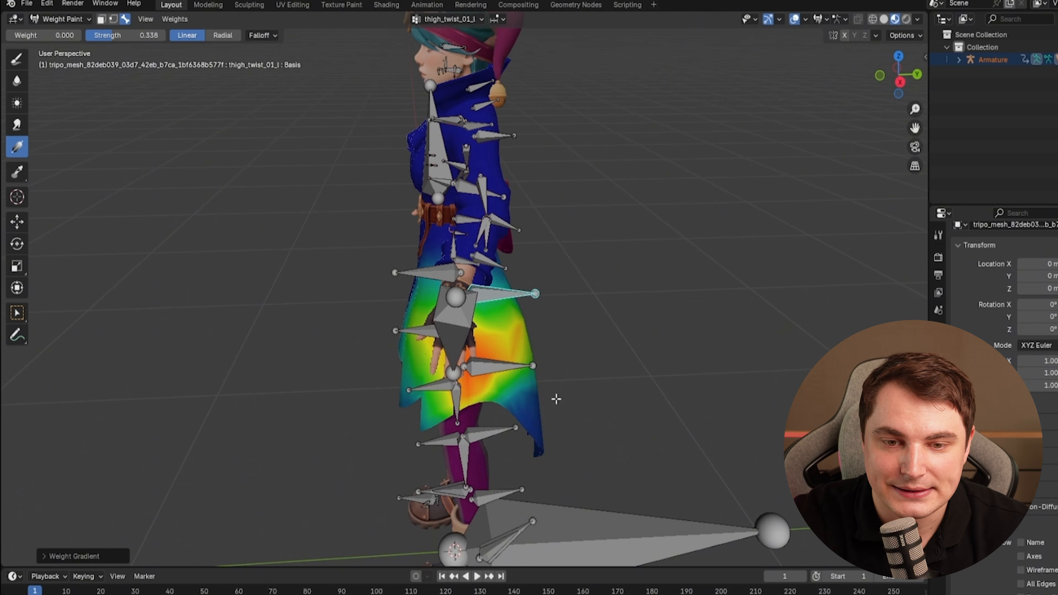
{"action": "middle_click_drag", "start_coordinate": [577, 414], "coordinate": [483, 365]}
{"action": "left_click_drag", "start_coordinate": [470, 421], "coordinate": [457, 339]}
{"action": "left_click_drag", "start_coordinate": [460, 414], "coordinate": [450, 358]}
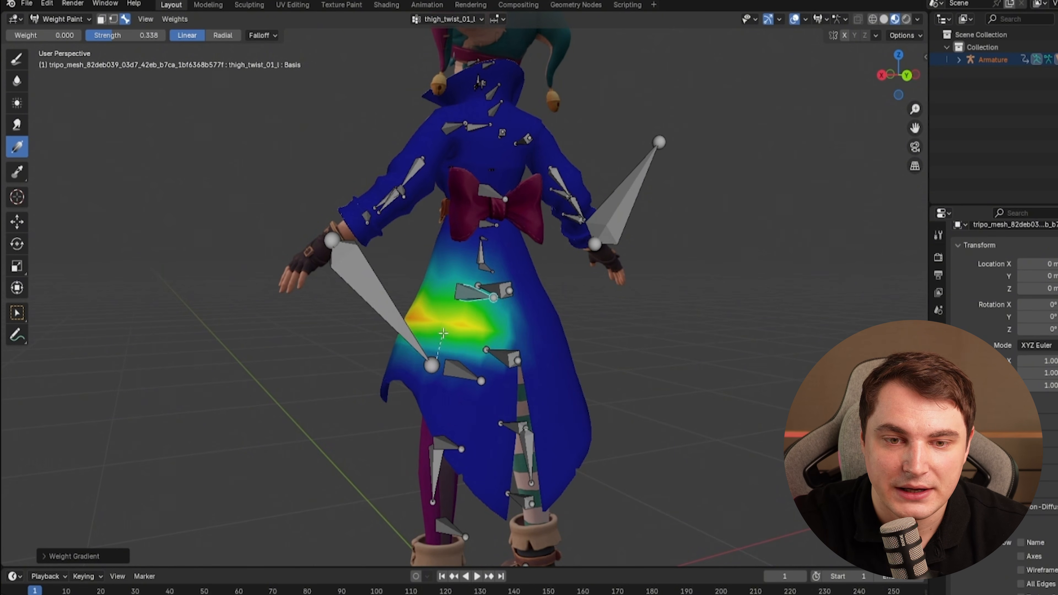
Reselect the right thigh twist bone and gradient away its remaining coat weights.
{"action": "middle_click_drag", "start_coordinate": [394, 363], "coordinate": [484, 372]}
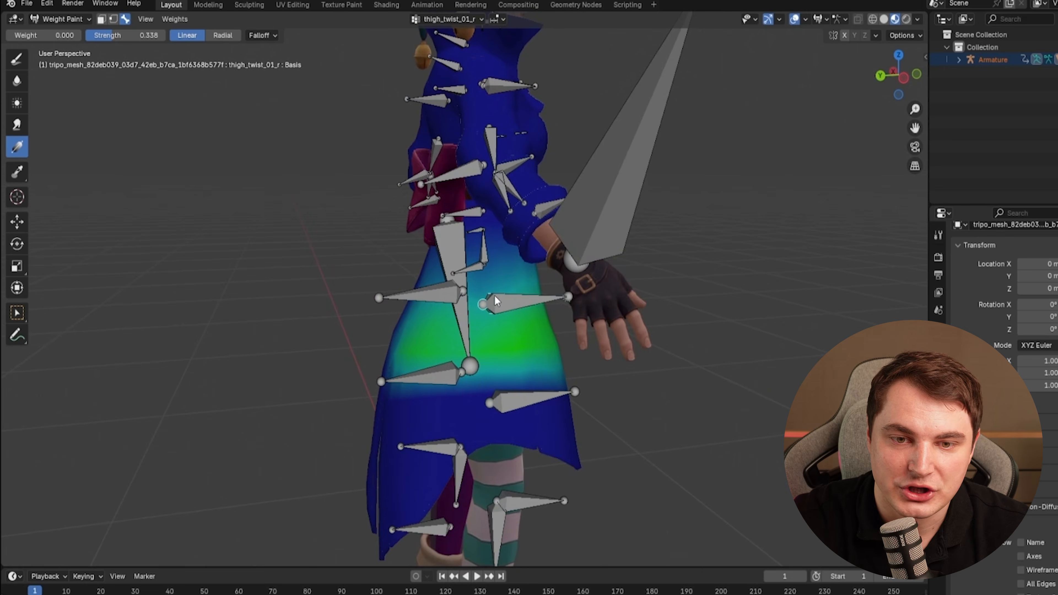
{"action": "left_click", "coordinate": [496, 296], "text": "alt"}
{"action": "middle_click_drag", "start_coordinate": [496, 296], "coordinate": [480, 434]}
{"action": "left_click", "coordinate": [528, 291], "text": "alt"}
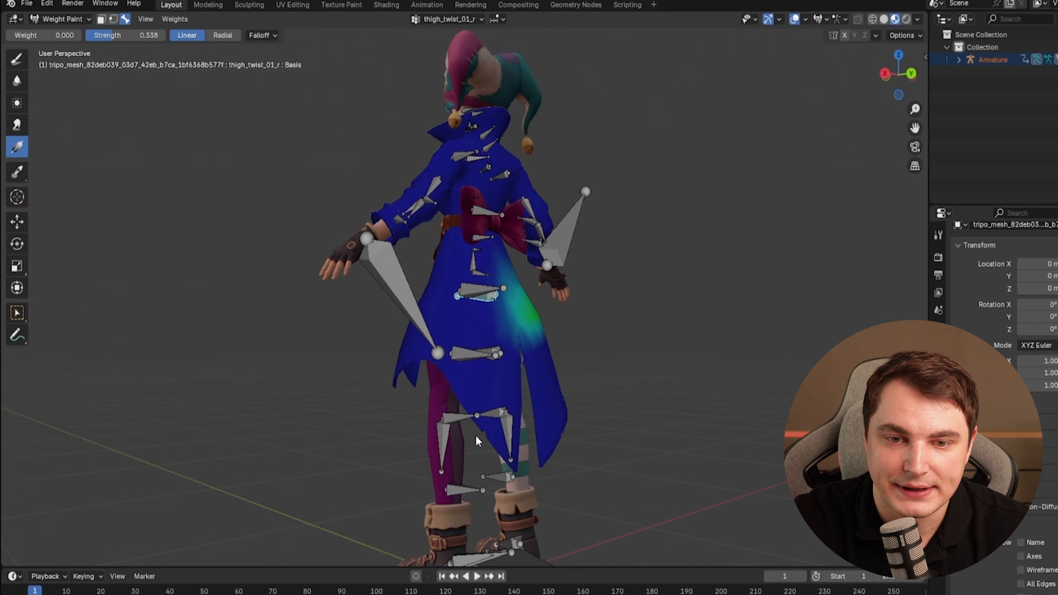
Check the calf and foot bone weights, then leave Weight Paint and put the armature into Pose Mode.
{"action": "left_click", "coordinate": [484, 427], "text": "alt"}
{"action": "left_click", "coordinate": [488, 513], "text": "alt"}
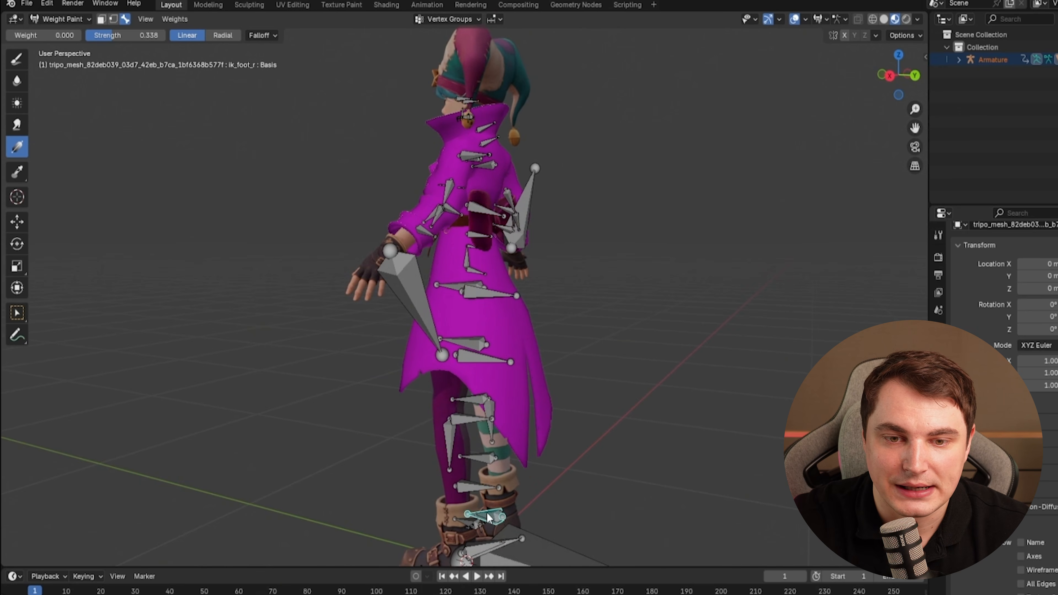
{"action": "middle_click_drag", "start_coordinate": [487, 513], "coordinate": [482, 516]}
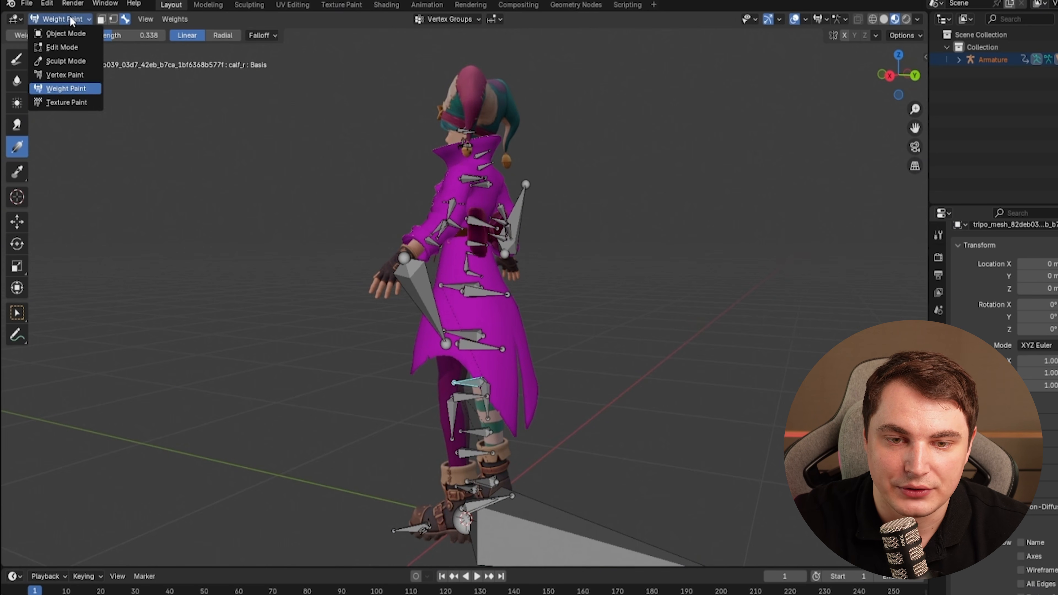
{"action": "left_click", "coordinate": [68, 30]}
{"action": "left_click", "coordinate": [63, 18]}
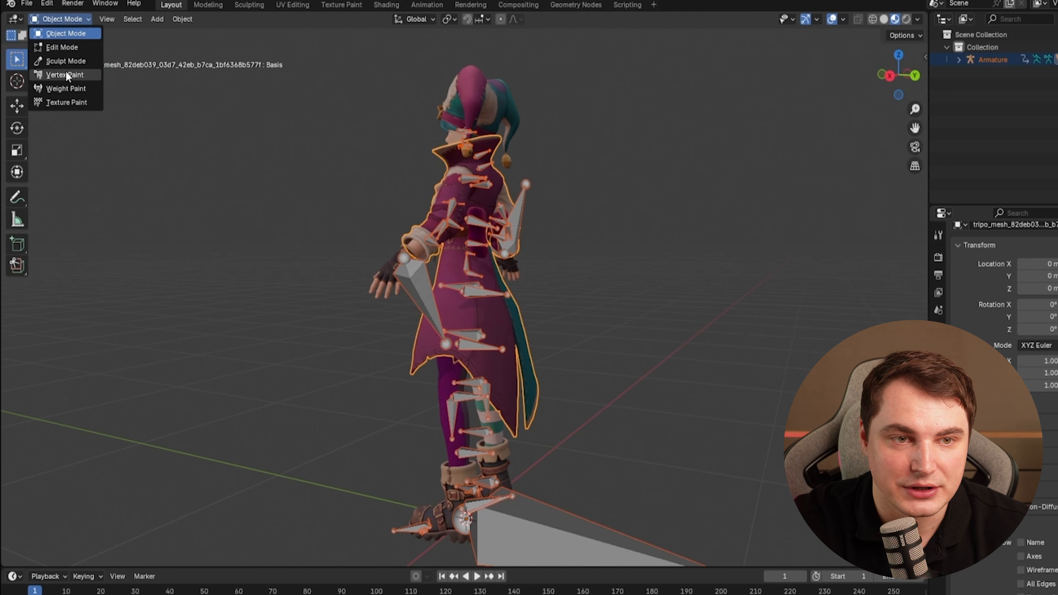
{"action": "left_click", "coordinate": [420, 292]}
{"action": "left_click", "coordinate": [70, 66]}
Select the left calf twist bone and test-rotate it, cancelling the rotation.
{"action": "middle_click_drag", "start_coordinate": [428, 262], "coordinate": [453, 243]}
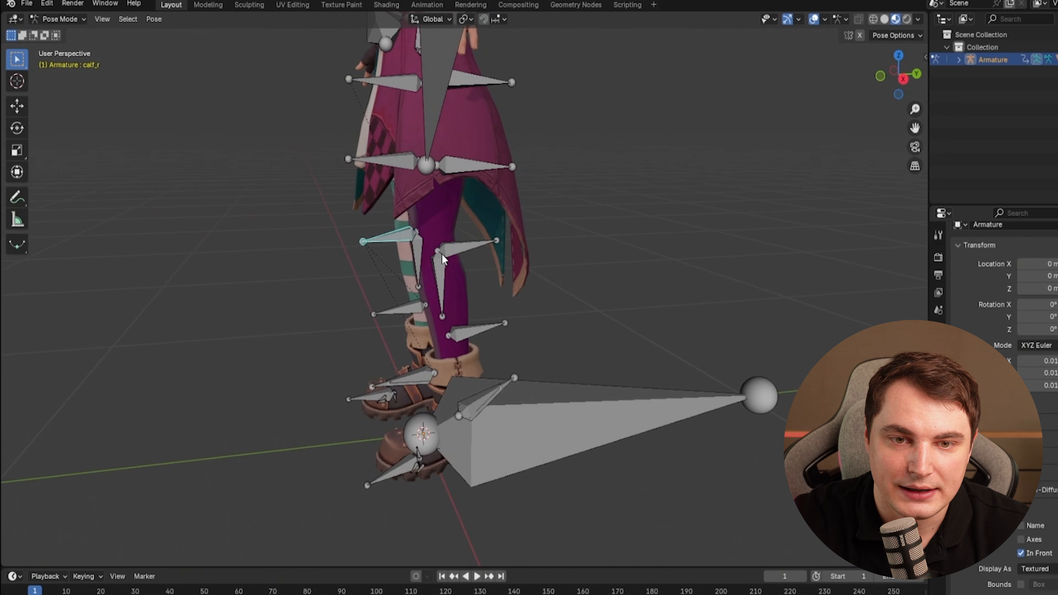
{"action": "left_click", "coordinate": [454, 244]}
{"action": "key", "text": "r"}
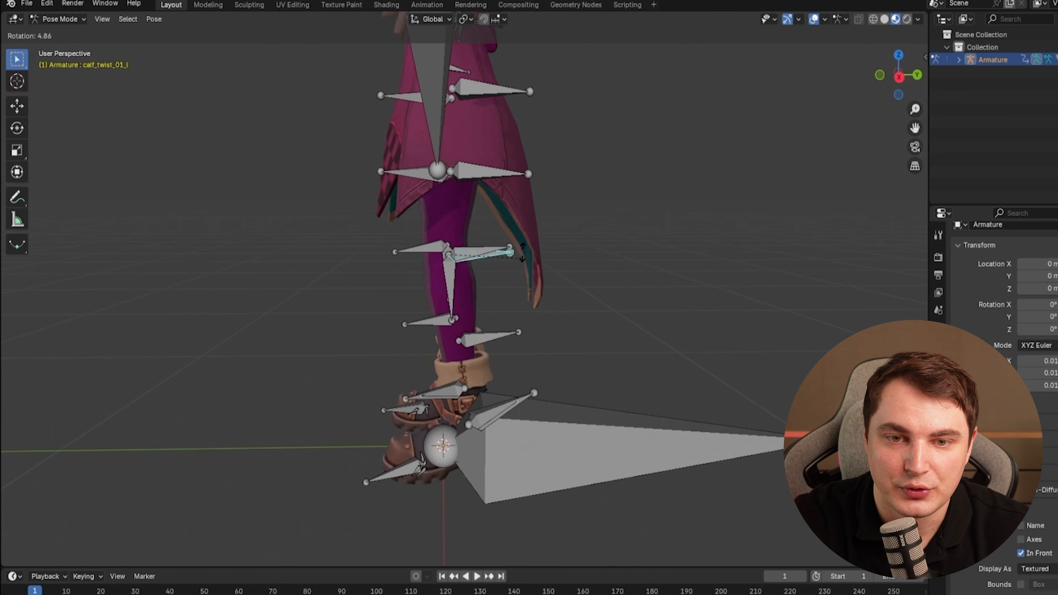
{"action": "key", "text": "r"}
{"action": "right_click", "coordinate": [528, 251]}
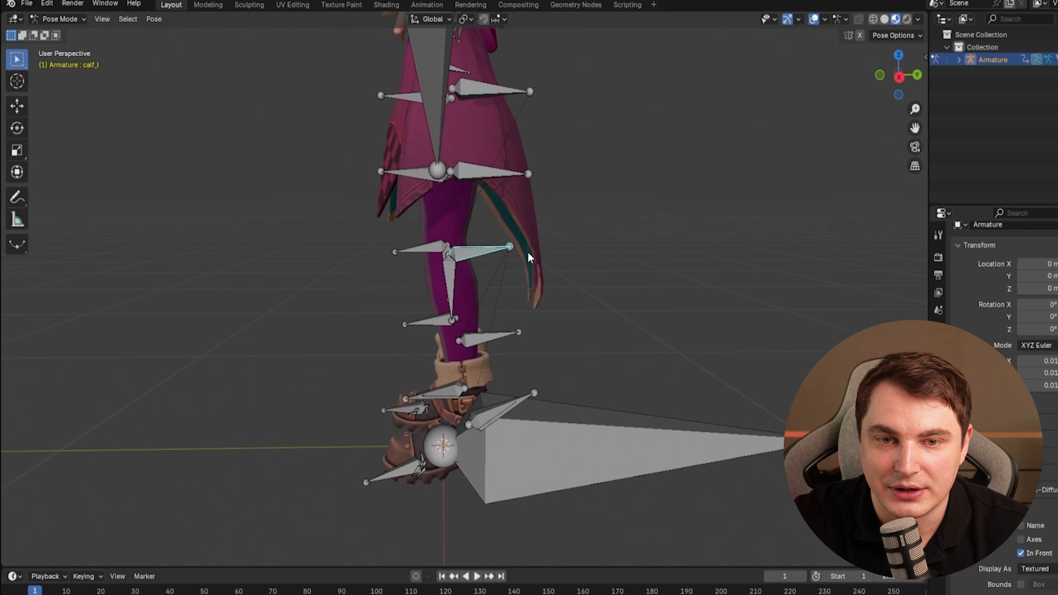
{"action": "key", "text": "r"}
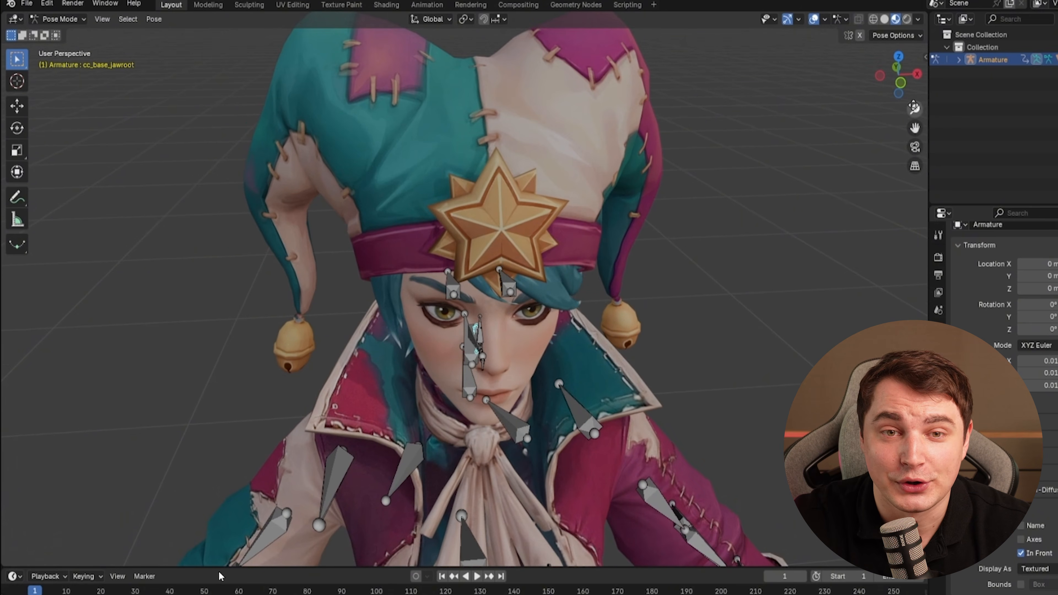
Expand the armature's pose hierarchy down to the root bone's children.
{"action": "left_click", "coordinate": [958, 60]}
{"action": "left_click", "coordinate": [970, 85]}
{"action": "left_click", "coordinate": [1006, 98]}
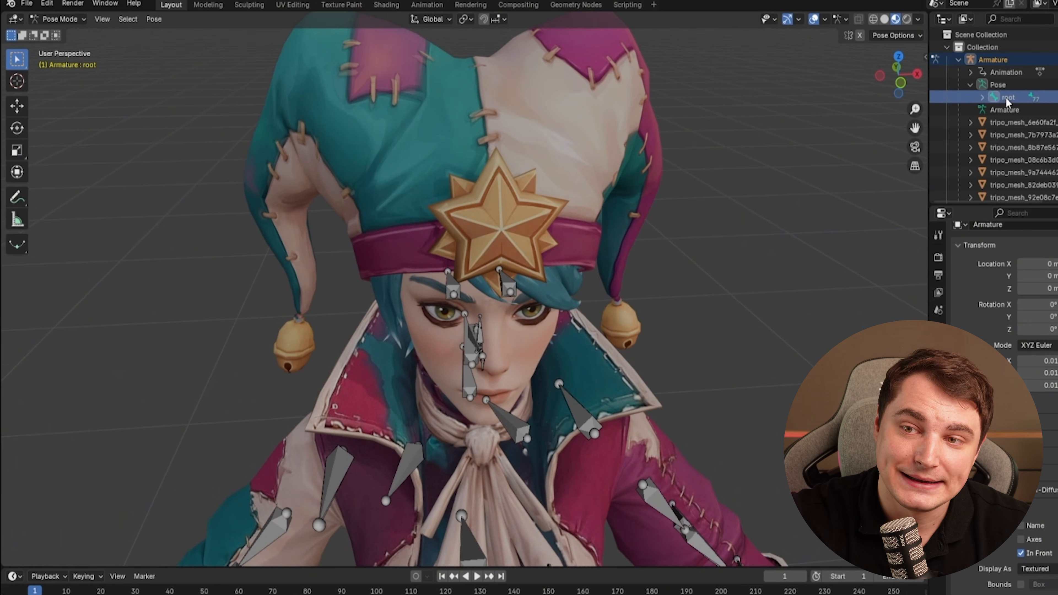
{"action": "left_click", "coordinate": [1020, 110]}
Zoom in on the face and select the teeth and jaw root bones to inspect them.
{"action": "middle_click_drag", "start_coordinate": [496, 246], "coordinate": [585, 223]}
{"action": "left_click", "coordinate": [552, 325]}
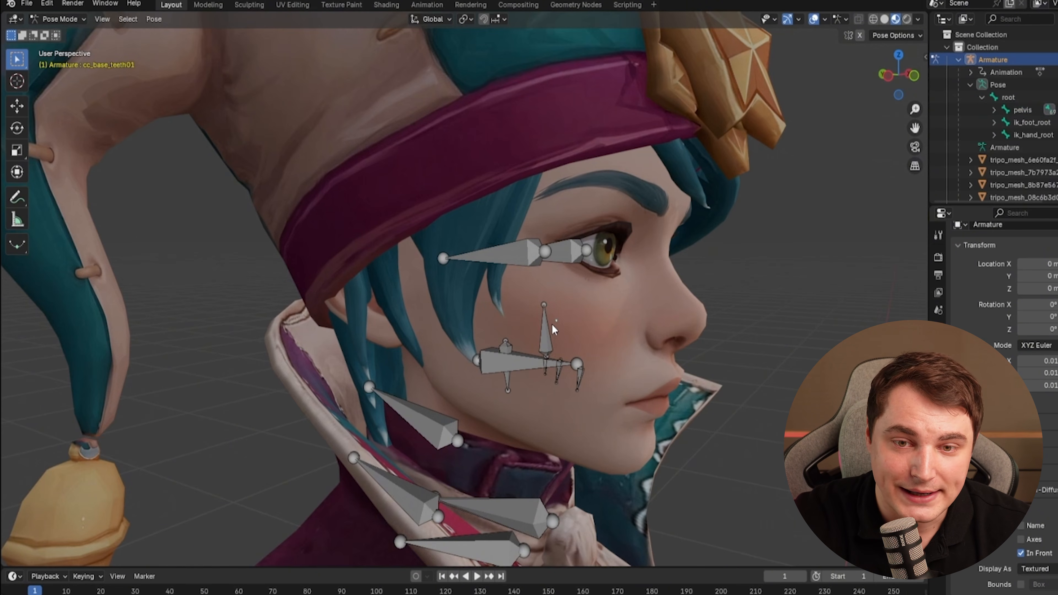
{"action": "middle_click_drag", "start_coordinate": [555, 265], "coordinate": [604, 301]}
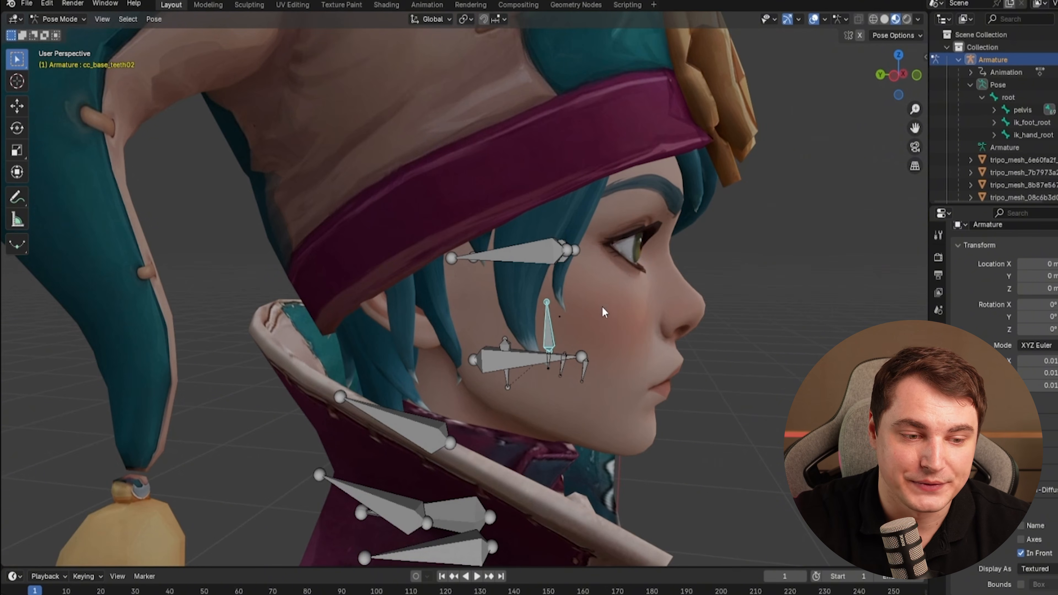
{"action": "left_click", "coordinate": [542, 261]}
{"action": "middle_click_drag", "start_coordinate": [545, 259], "coordinate": [510, 334]}
{"action": "left_click", "coordinate": [508, 344]}
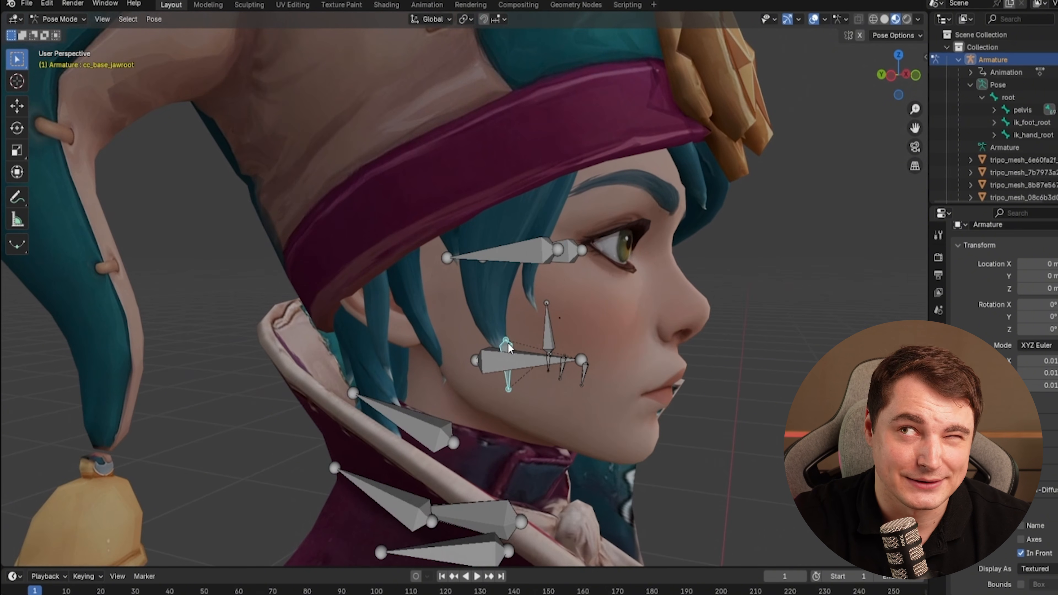
{"action": "left_click", "coordinate": [502, 364]}
{"action": "scroll", "coordinate": [533, 357], "scroll_direction": "up", "scroll_amount": 4}
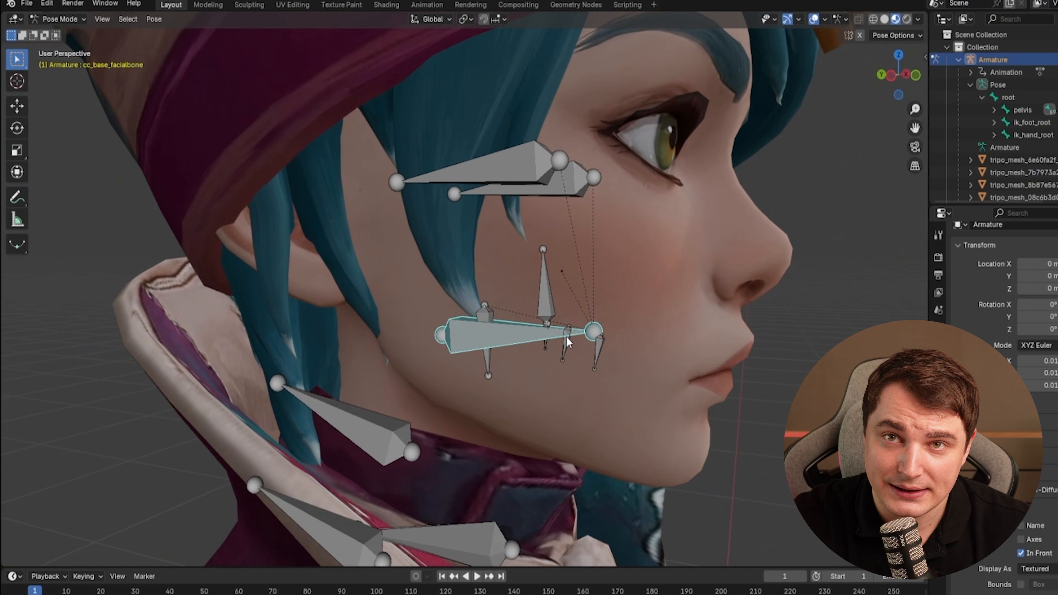
Select the facial, neck twist and tongue bones one by one to inspect the face rig.
{"action": "left_click", "coordinate": [597, 343]}
{"action": "left_click", "coordinate": [544, 343]}
{"action": "middle_click_drag", "start_coordinate": [516, 353], "coordinate": [557, 303], "text": "shift"}
{"action": "left_click", "coordinate": [451, 383]}
{"action": "scroll", "coordinate": [458, 362], "scroll_direction": "down", "scroll_amount": 5}
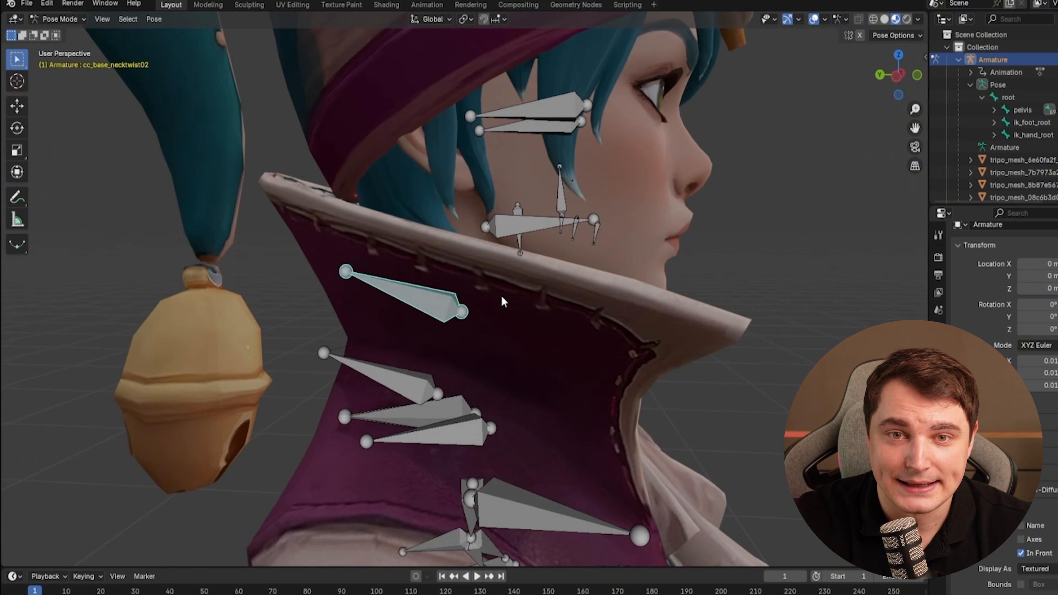
{"action": "left_click", "coordinate": [496, 275]}
{"action": "middle_click_drag", "start_coordinate": [523, 245], "coordinate": [514, 300], "text": "shift"}
{"action": "left_click", "coordinate": [521, 240]}
{"action": "middle_click_drag", "start_coordinate": [559, 250], "coordinate": [554, 287]}
{"action": "scroll", "coordinate": [554, 287], "scroll_direction": "up", "scroll_amount": 4}
{"action": "left_click", "coordinate": [623, 308]}
{"action": "left_click", "coordinate": [628, 326]}
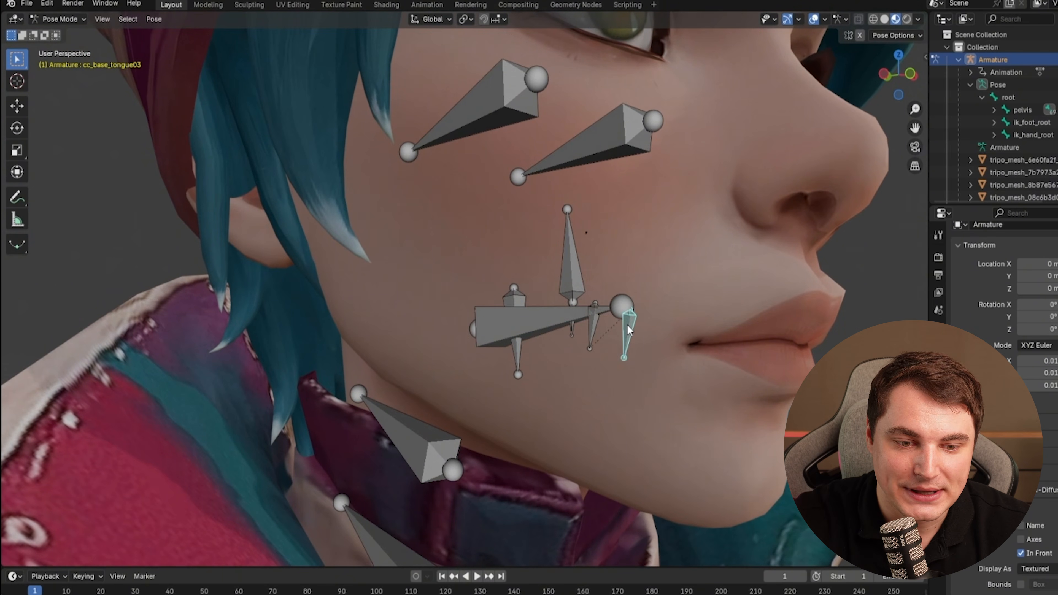
Expand the pose hierarchy down to the head bone, select it, and switch the armature to Edit Mode.
{"action": "middle_click_drag", "start_coordinate": [627, 325], "coordinate": [532, 292]}
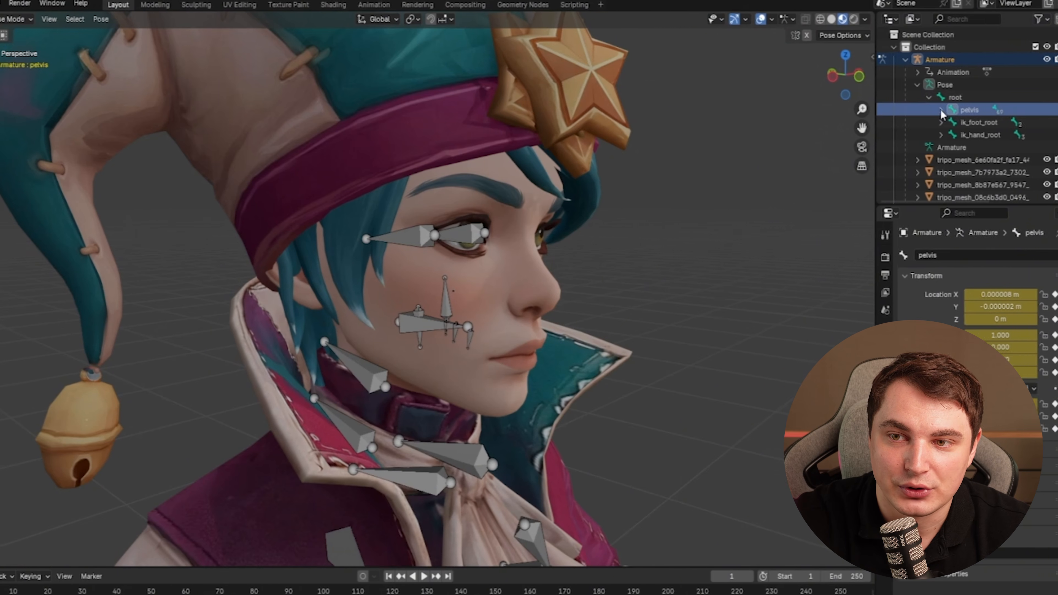
{"action": "left_click", "coordinate": [941, 111]}
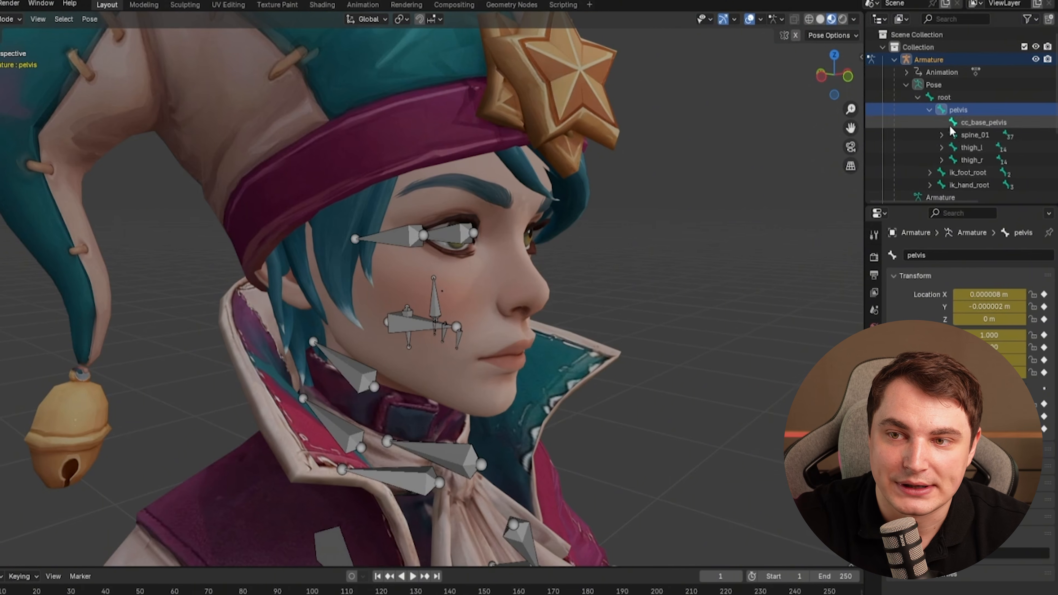
{"action": "left_click", "coordinate": [952, 137]}
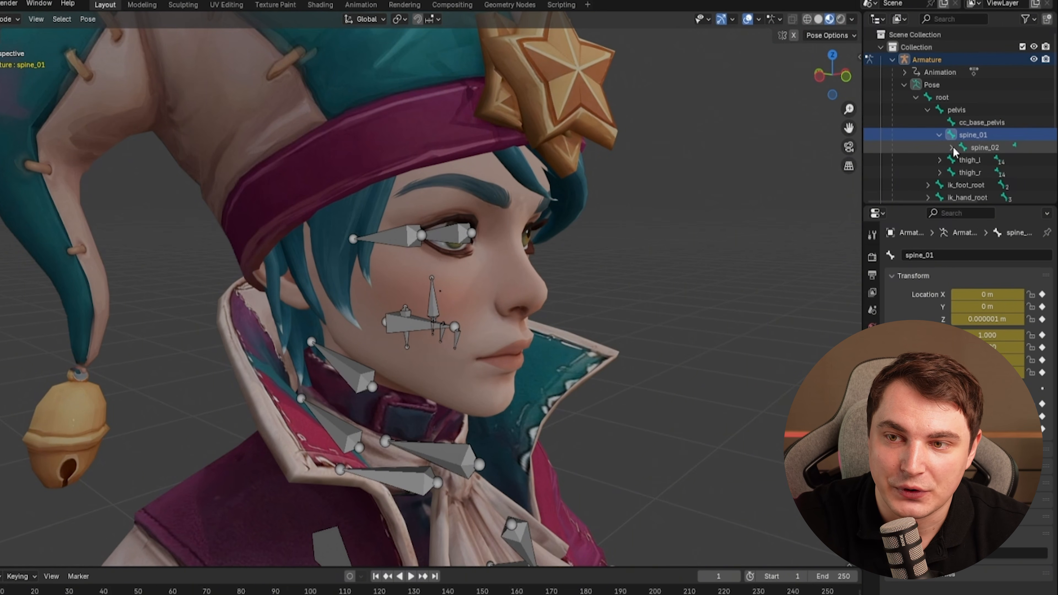
{"action": "left_click", "coordinate": [963, 160]}
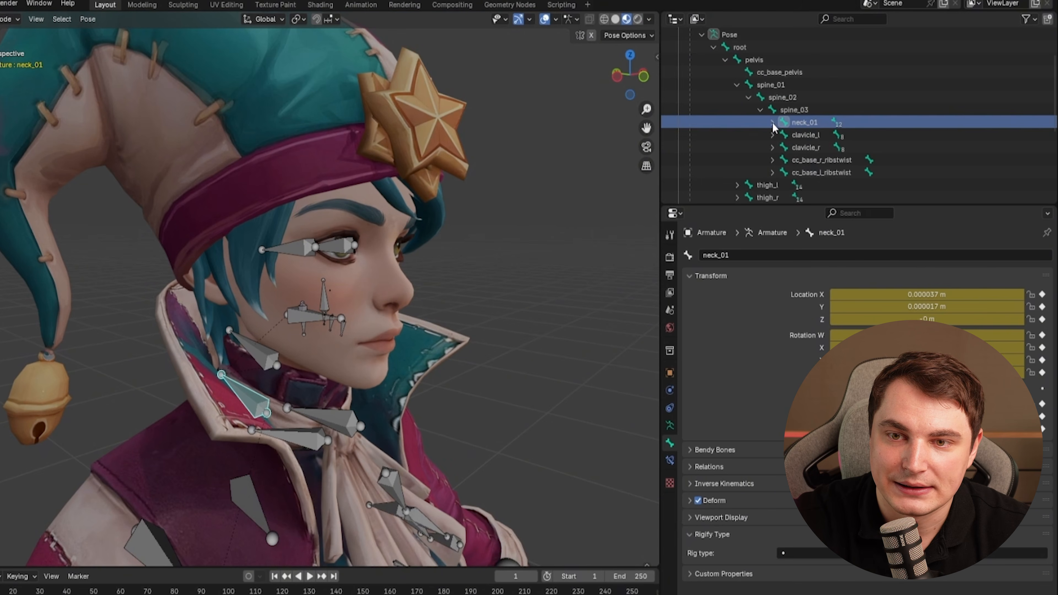
{"action": "left_click", "coordinate": [772, 122]}
{"action": "left_click", "coordinate": [811, 148]}
{"action": "middle_click_drag", "start_coordinate": [392, 251], "coordinate": [456, 201]}
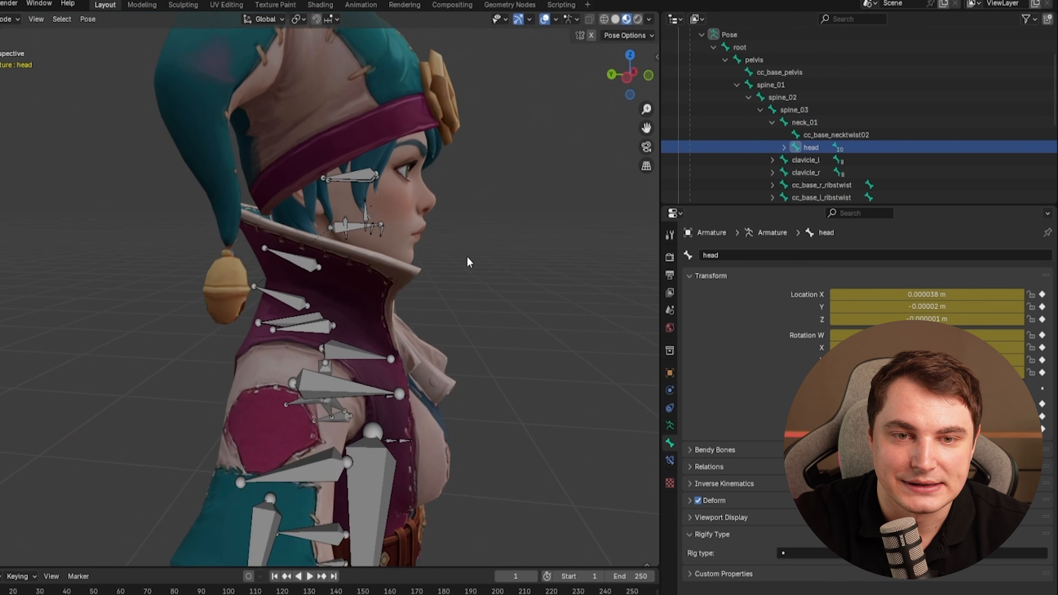
{"action": "key", "text": "KP_Decimal"}
{"action": "middle_click_drag", "start_coordinate": [466, 258], "coordinate": [438, 248]}
{"action": "scroll", "coordinate": [437, 247], "scroll_direction": "down", "scroll_amount": 10}
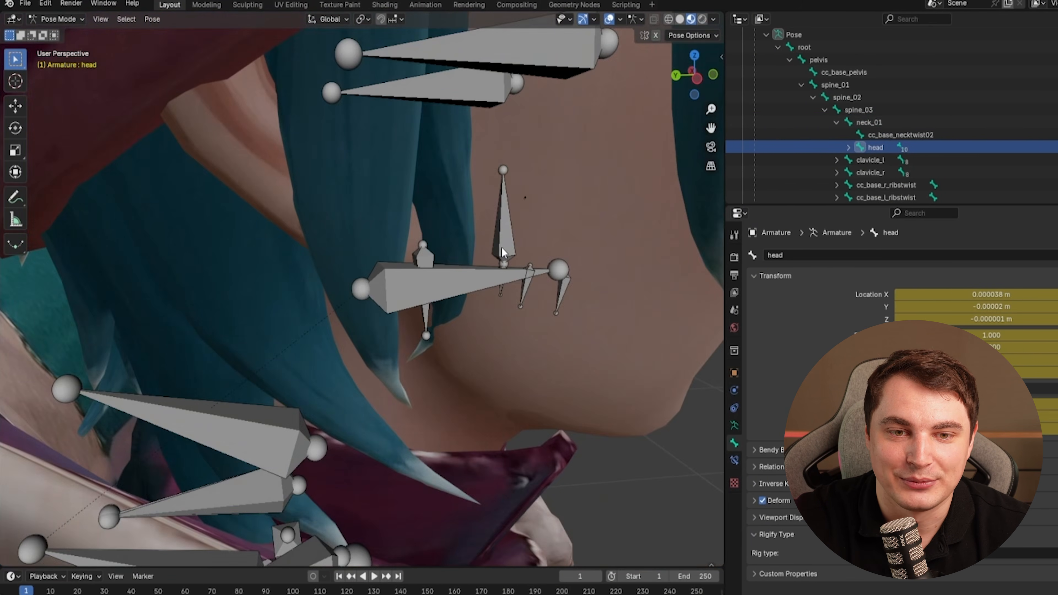
{"action": "scroll", "coordinate": [502, 247], "scroll_direction": "down", "scroll_amount": 8}
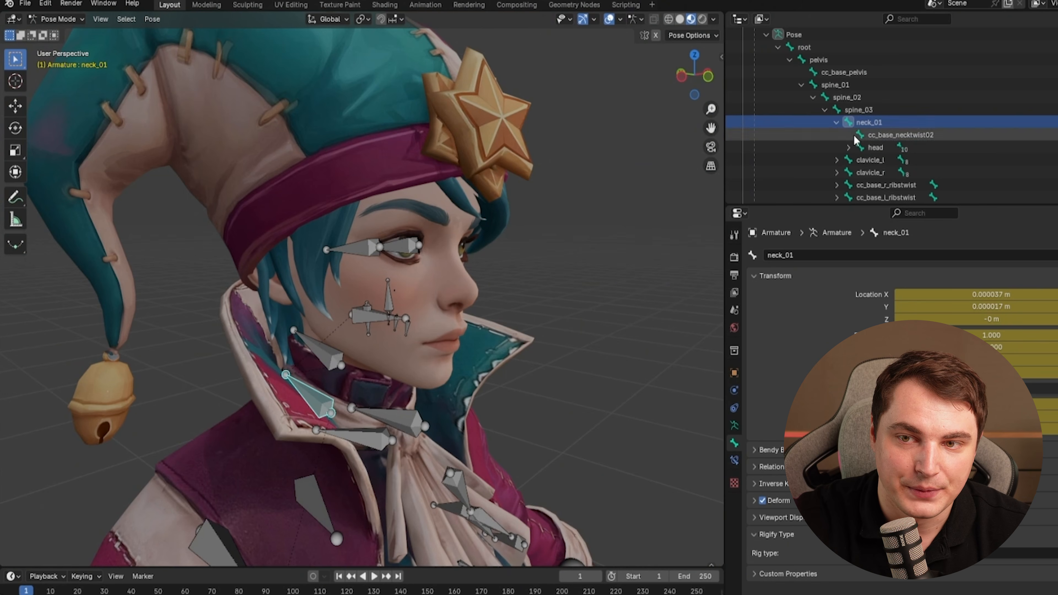
{"action": "left_click", "coordinate": [873, 149]}
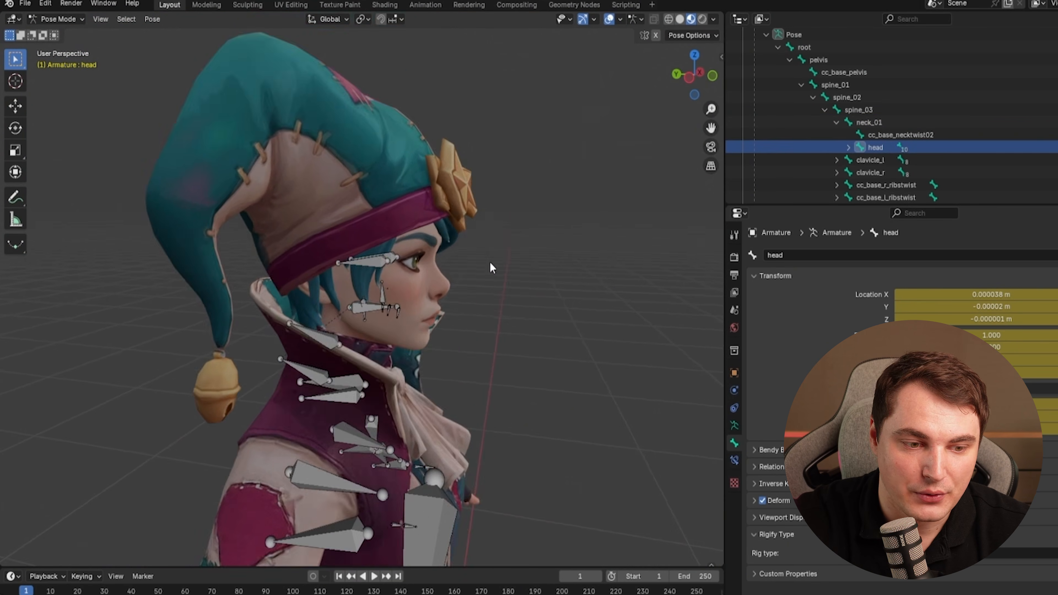
{"action": "middle_click_drag", "start_coordinate": [492, 262], "coordinate": [520, 203], "text": "shift"}
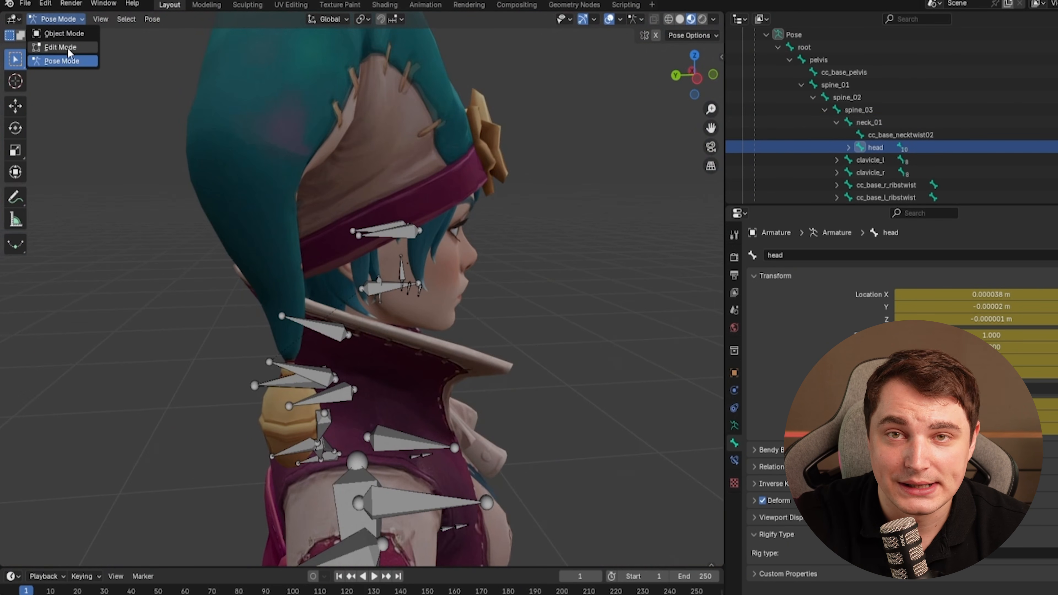
{"action": "left_click", "coordinate": [63, 47]}
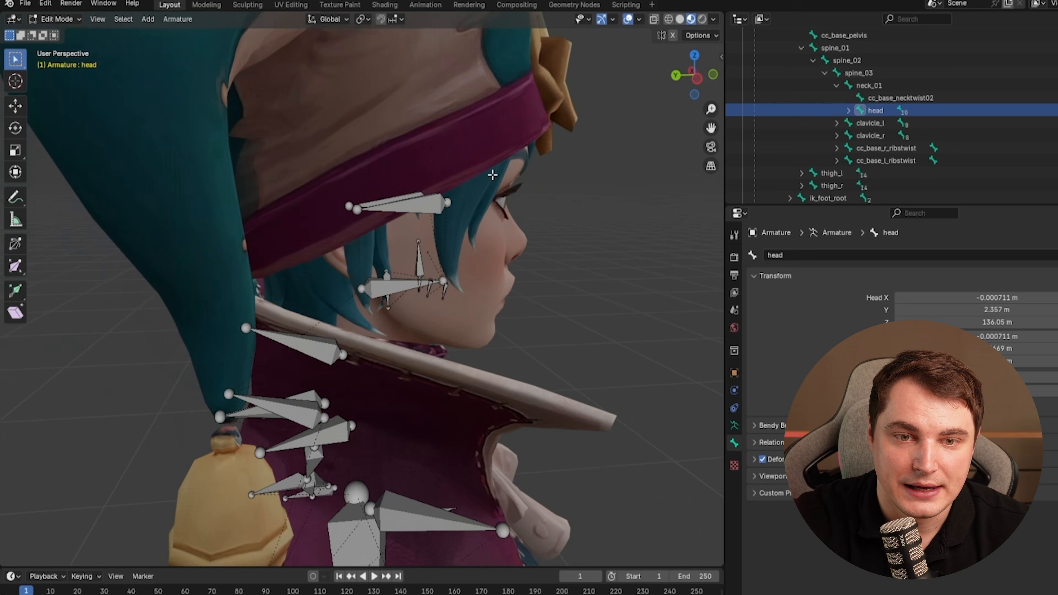
Duplicate the head bone and move the copy straight up along Z into the hat.
{"action": "scroll", "coordinate": [444, 290], "scroll_direction": "up", "scroll_amount": 3}
{"action": "middle_click_drag", "start_coordinate": [444, 290], "coordinate": [463, 253]}
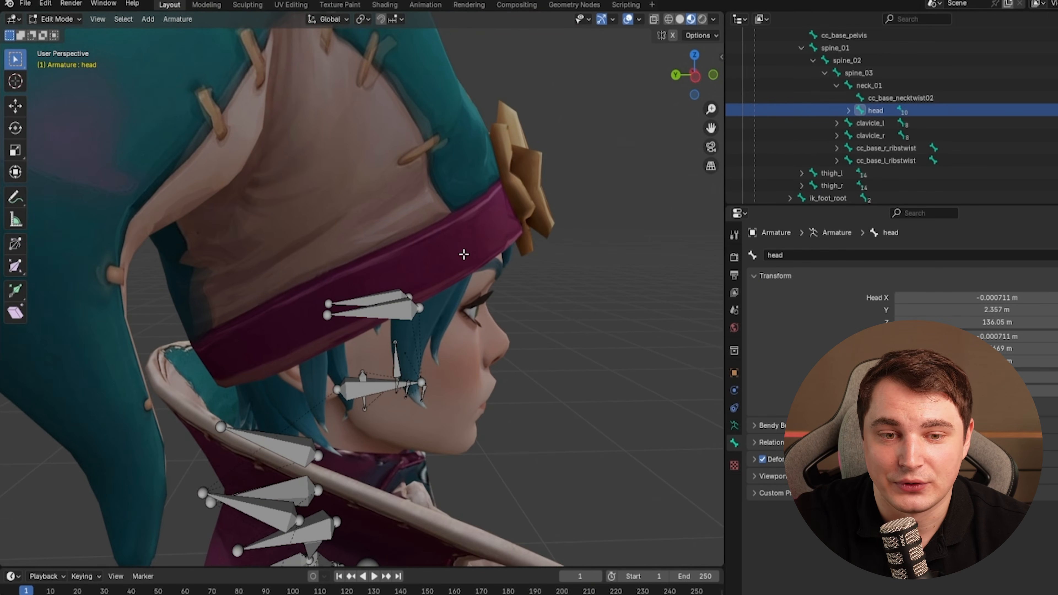
{"action": "key", "text": "shift+d"}
{"action": "key", "text": "z"}
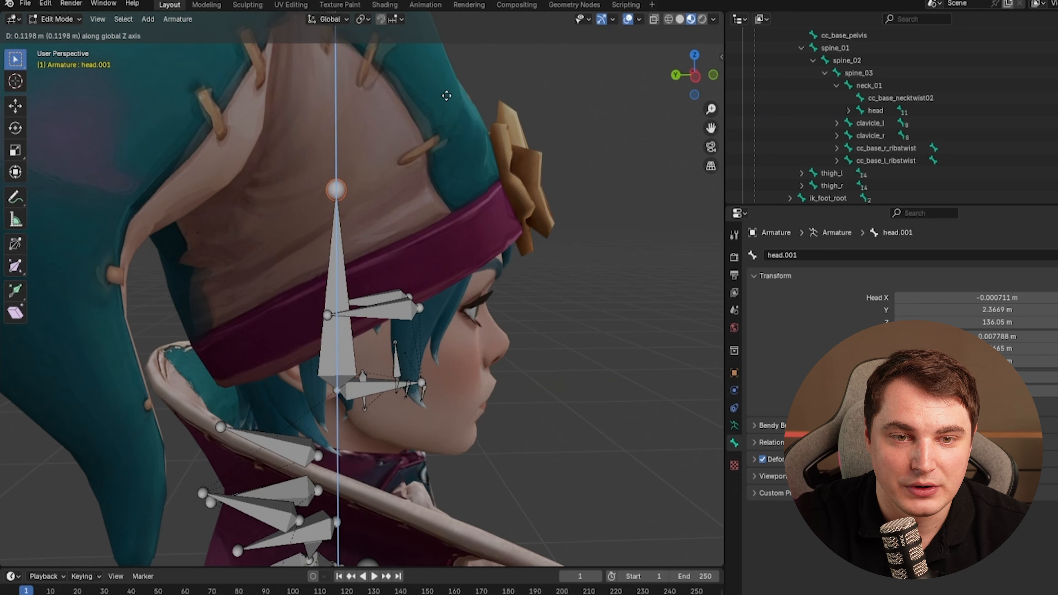
{"action": "left_click", "coordinate": [447, 96]}
In front view, extrude a bone from the duplicate's tip to the top of the hat's right horn.
{"action": "scroll", "coordinate": [455, 114], "scroll_direction": "down", "scroll_amount": 3}
{"action": "middle_click_drag", "start_coordinate": [479, 162], "coordinate": [537, 161]}
{"action": "key", "text": "KP_1"}
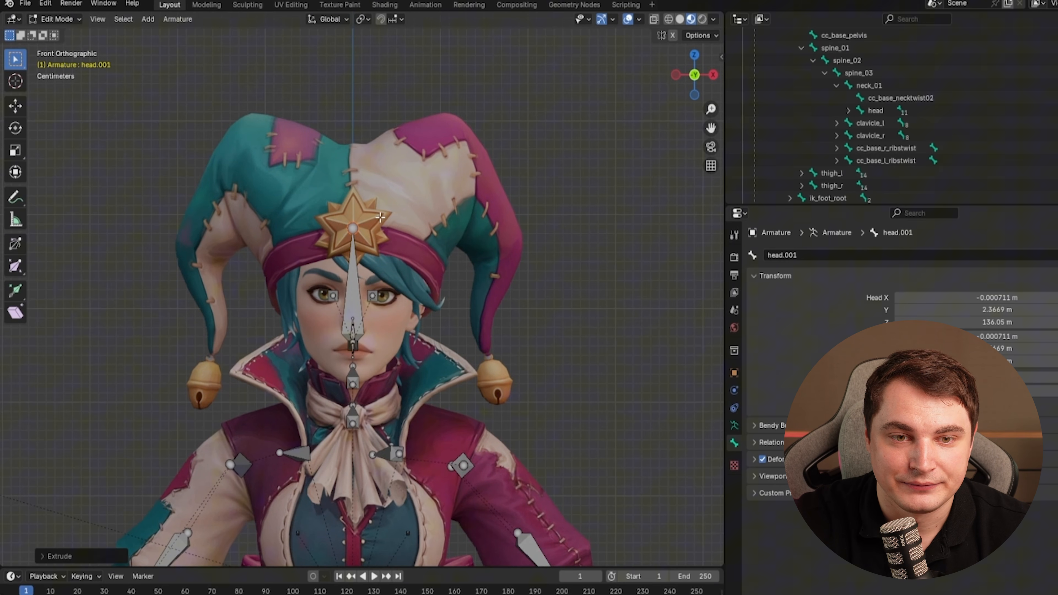
{"action": "key", "text": "g"}
{"action": "left_click", "coordinate": [398, 194]}
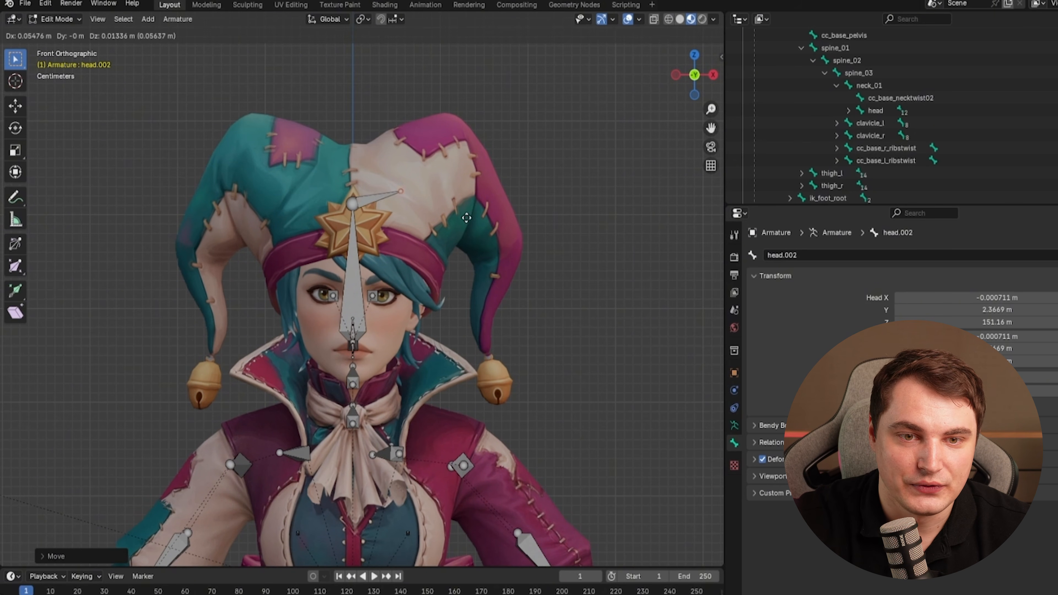
Extrude two more bones down the right horn to the bell.
{"action": "left_click", "coordinate": [518, 184]}
{"action": "key", "text": "e"}
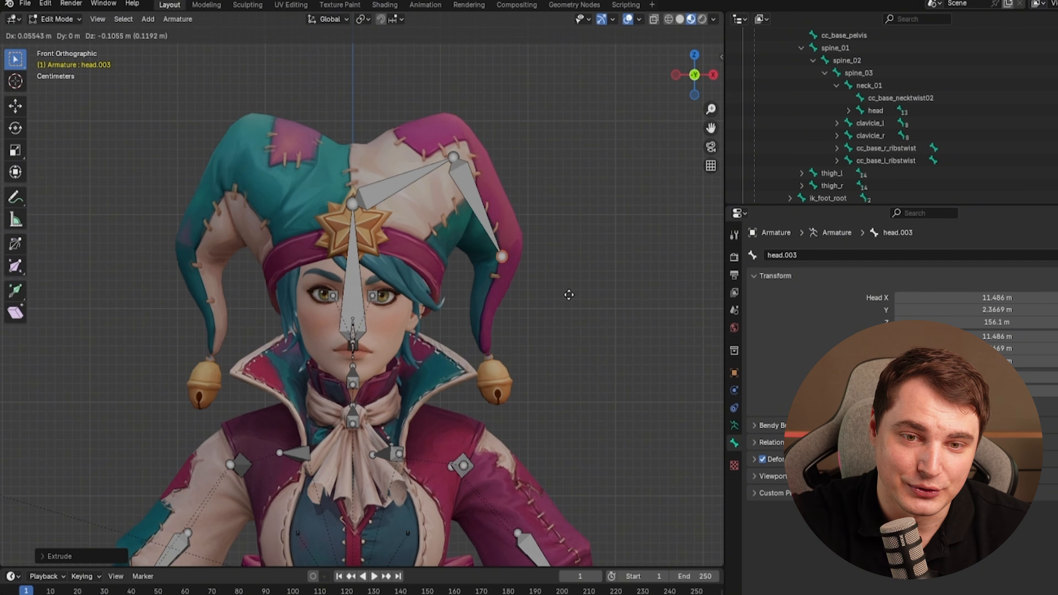
{"action": "left_click", "coordinate": [512, 323]}
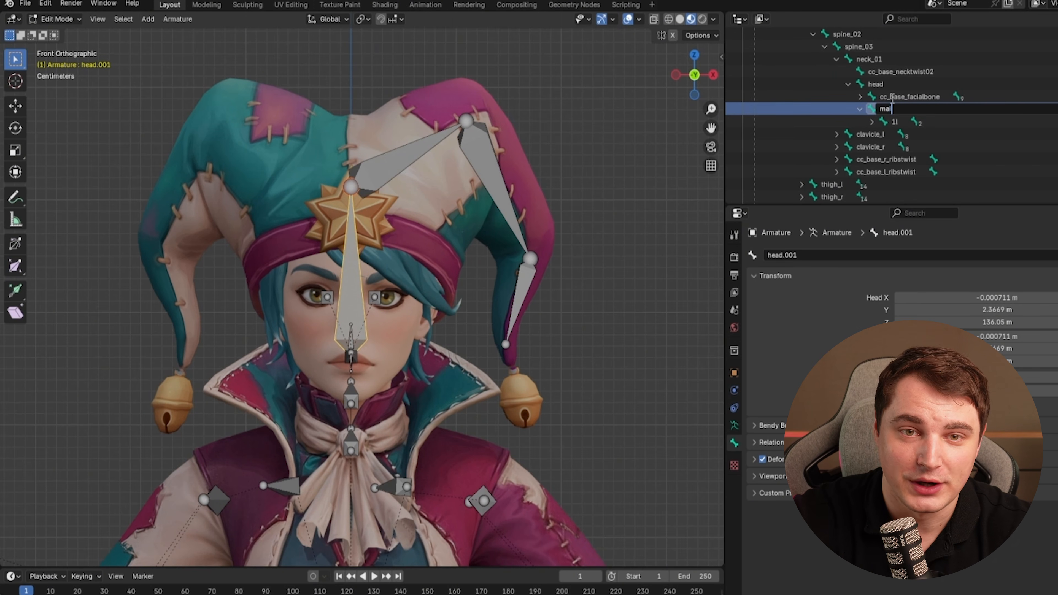
Rename the duplicated bone main_hat and the right horn bones 2l and 3l.
{"action": "key", "text": "Return"}
{"action": "left_click", "coordinate": [872, 122]}
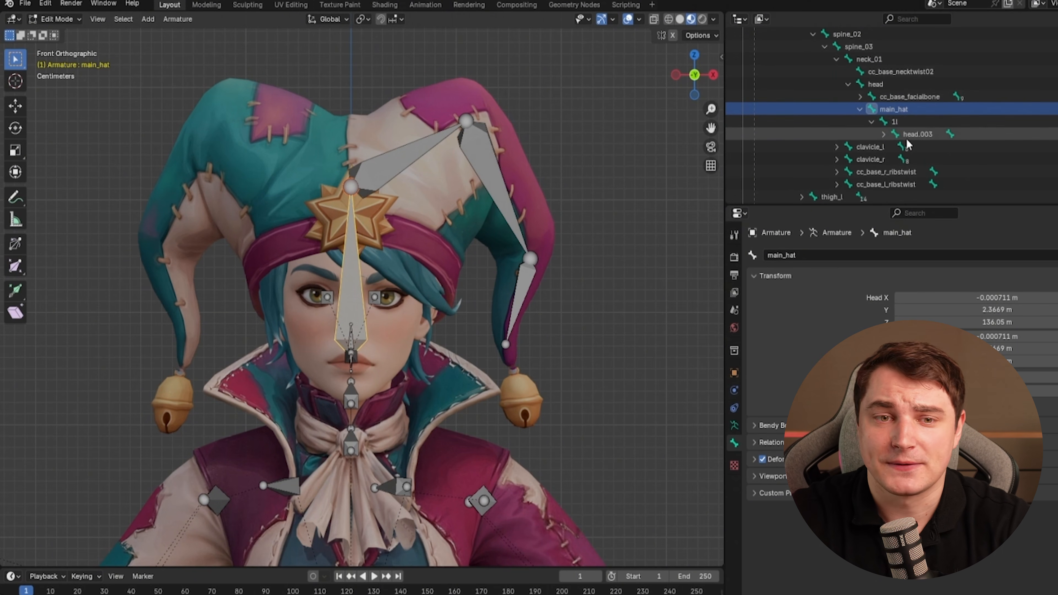
{"action": "double_click", "coordinate": [908, 134]}
{"action": "scroll", "coordinate": [911, 134], "scroll_direction": "down", "scroll_amount": 2}
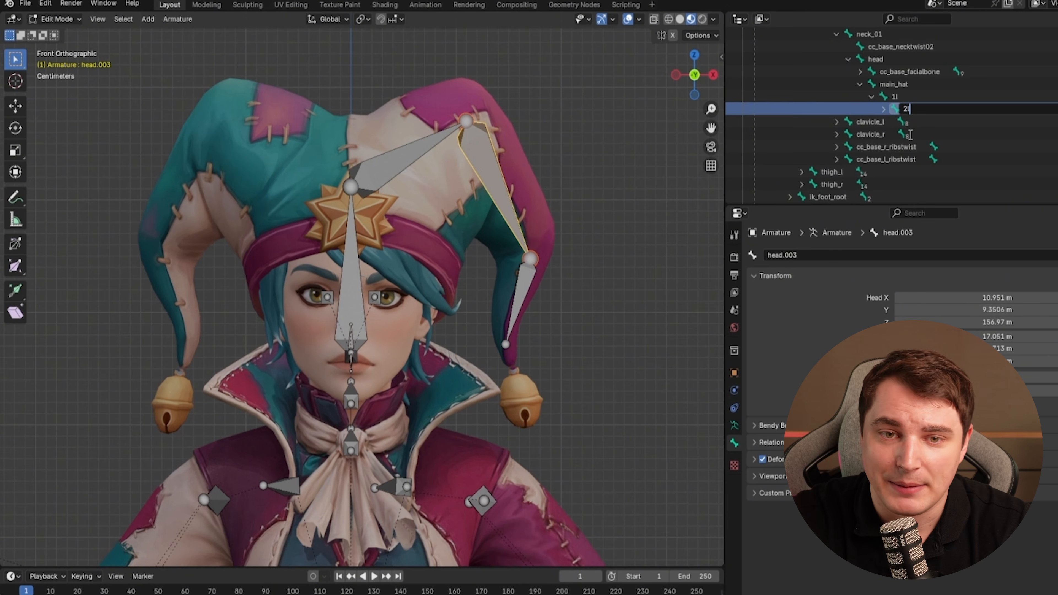
{"action": "type", "text": "2l"}
{"action": "key", "text": "Return"}
{"action": "left_click", "coordinate": [883, 109]}
{"action": "double_click", "coordinate": [919, 122]}
{"action": "scroll", "coordinate": [921, 123], "scroll_direction": "down", "scroll_amount": 1}
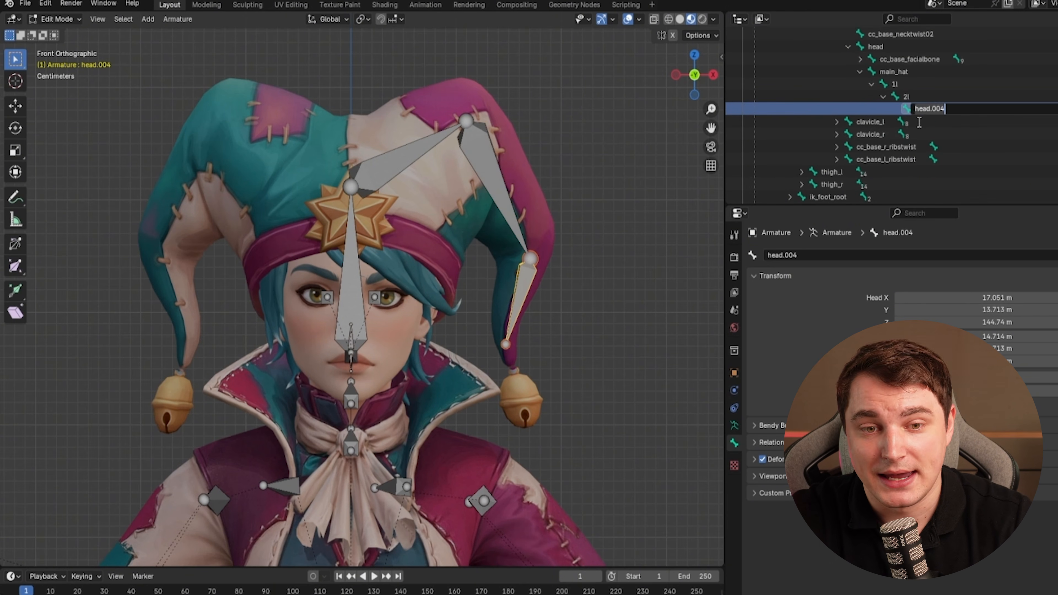
{"action": "type", "text": "3l"}
{"action": "key", "text": "Return"}
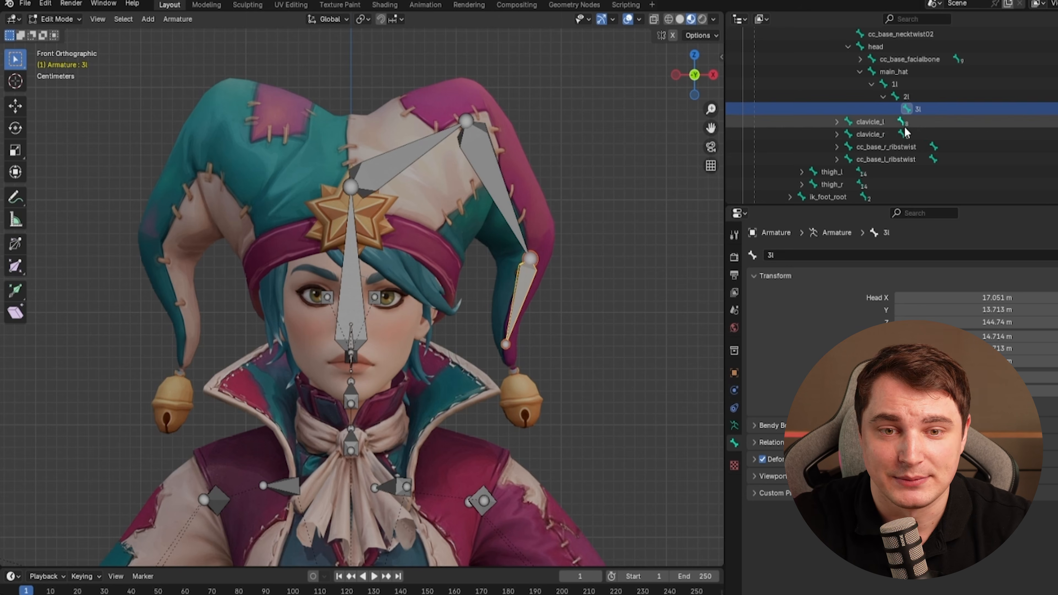
Extrude a chain of bones from main_hat along the hat's left horn down to its bell.
{"action": "left_click", "coordinate": [359, 187]}
{"action": "left_click", "coordinate": [902, 72]}
{"action": "key", "text": "e"}
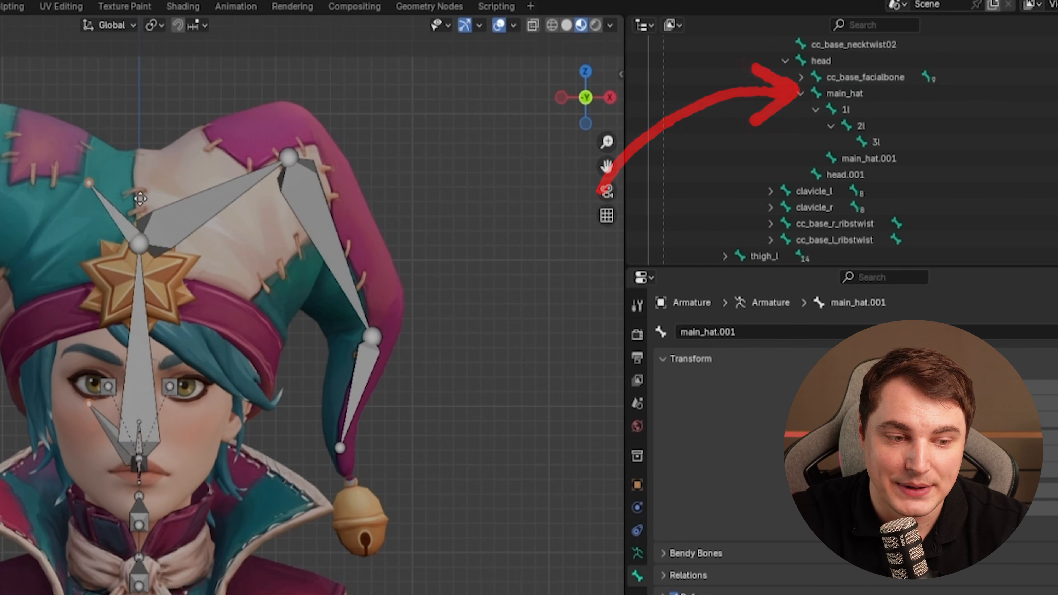
{"action": "left_click", "coordinate": [121, 187]}
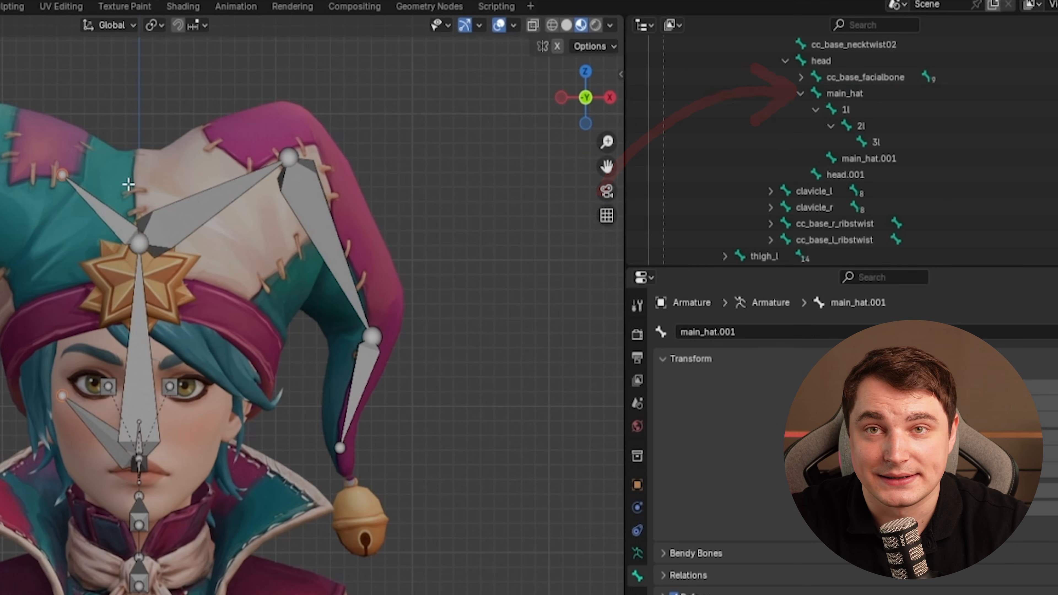
{"action": "key", "text": "ctrl+z"}
{"action": "left_click", "coordinate": [134, 239]}
{"action": "key", "text": "e"}
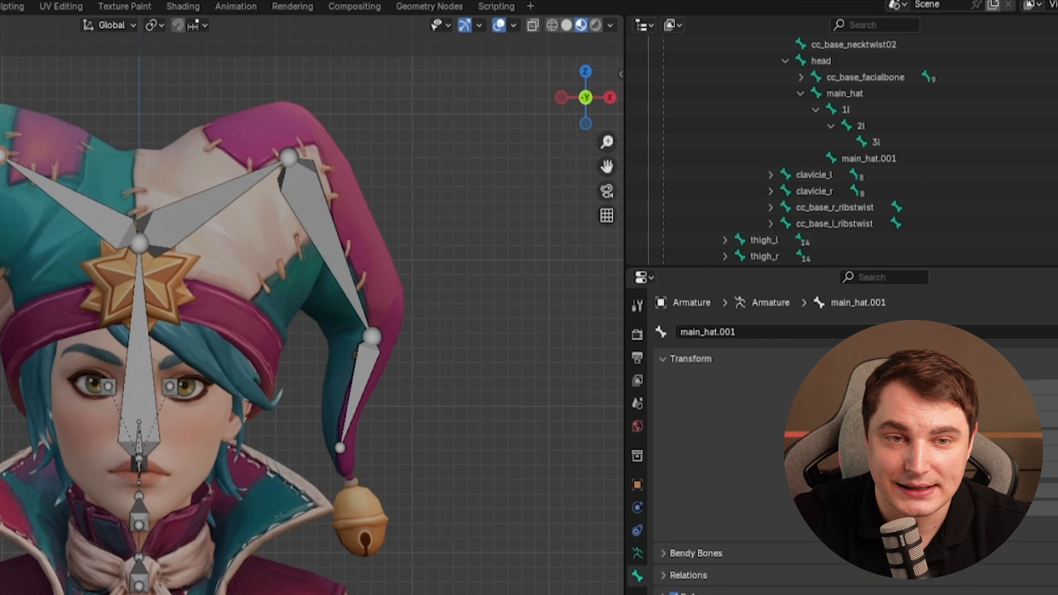
{"action": "middle_click_drag", "start_coordinate": [146, 442], "coordinate": [314, 468]}
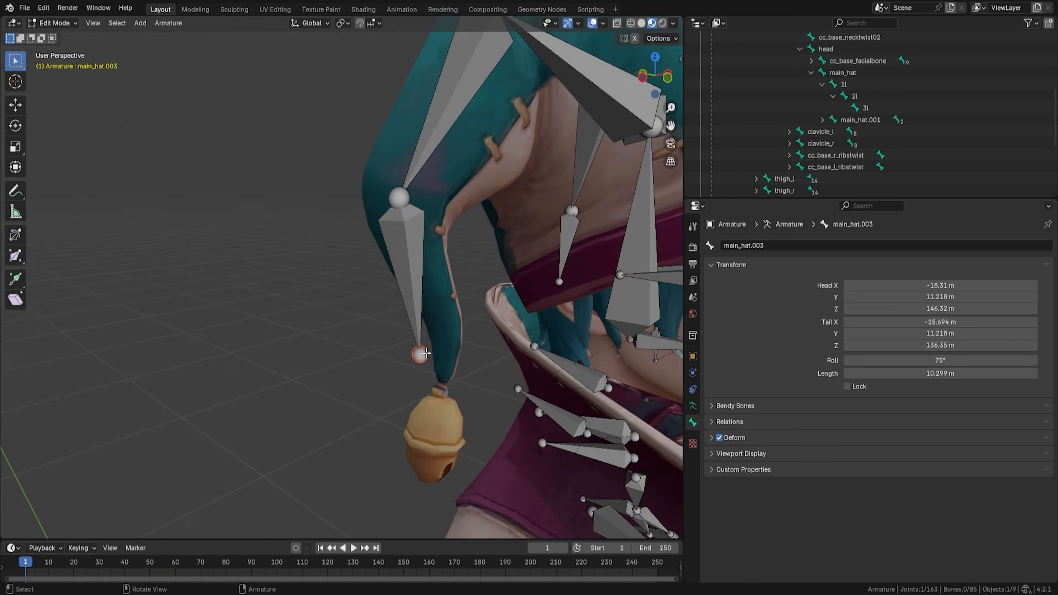
{"action": "middle_click_drag", "start_coordinate": [459, 292], "coordinate": [482, 347]}
{"action": "left_click", "coordinate": [442, 375]}
{"action": "middle_click_drag", "start_coordinate": [442, 375], "coordinate": [513, 419]}
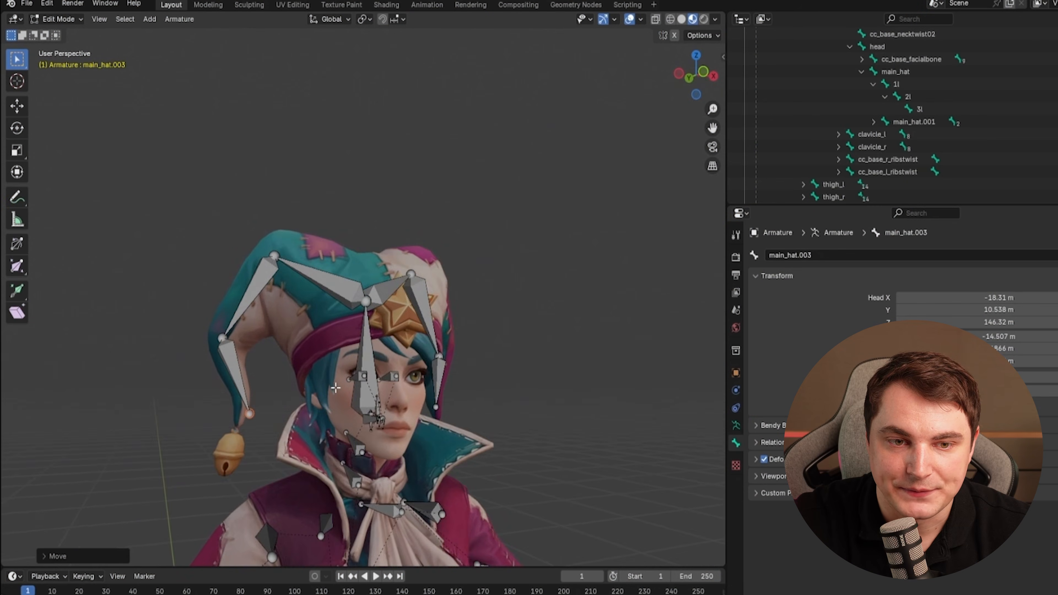
{"action": "middle_click_drag", "start_coordinate": [336, 388], "coordinate": [310, 389]}
{"action": "key", "text": "g"}
{"action": "left_click", "coordinate": [550, 396]}
{"action": "middle_click_drag", "start_coordinate": [550, 396], "coordinate": [565, 367]}
{"action": "scroll", "coordinate": [480, 414], "scroll_direction": "down", "scroll_amount": 3}
Rename the left horn bones 1r, 2r and 3r.
{"action": "double_click", "coordinate": [912, 191]}
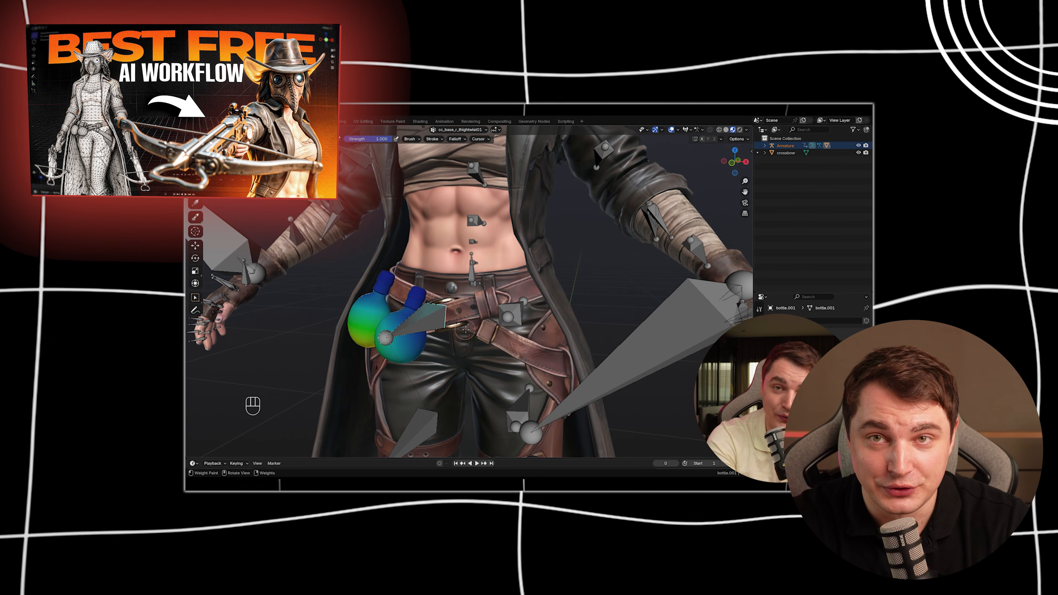
{"action": "key", "text": "g"}
{"action": "key", "text": "x"}
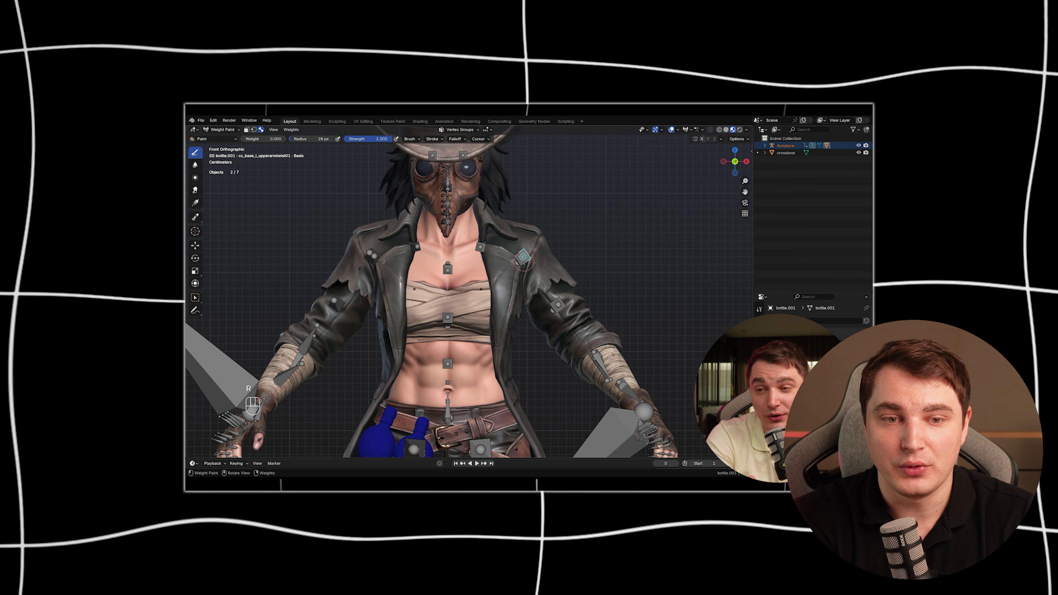
{"action": "key", "text": "r"}
{"action": "key", "text": "r"}
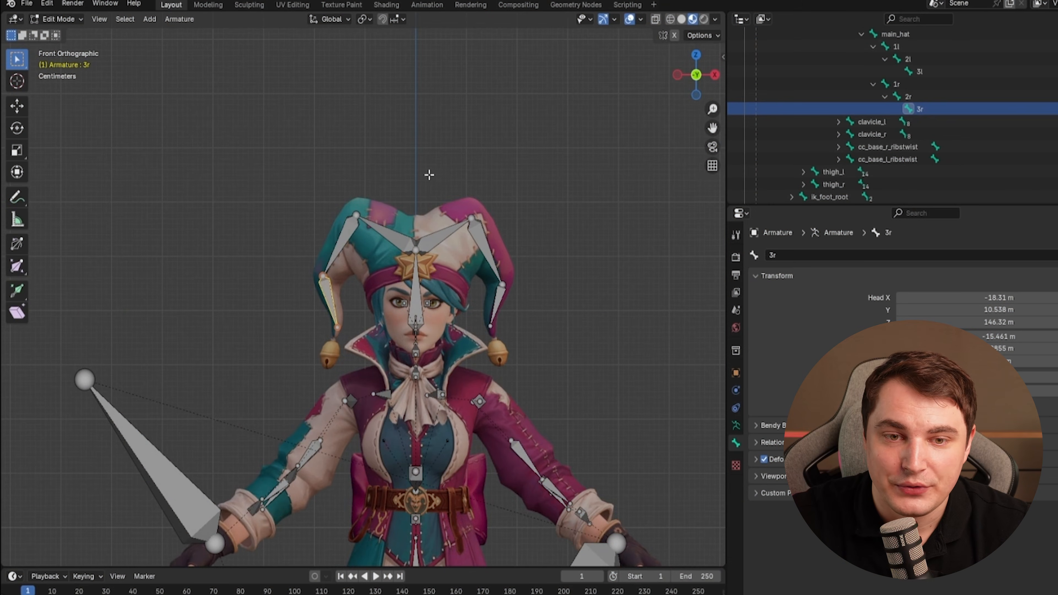
Return to Object Mode, select the hat mesh together with the armature, and enter Weight Paint mode.
{"action": "scroll", "coordinate": [438, 287], "scroll_direction": "up", "scroll_amount": 4}
{"action": "middle_click_drag", "start_coordinate": [420, 267], "coordinate": [397, 314], "text": "shift"}
{"action": "left_click", "coordinate": [67, 21]}
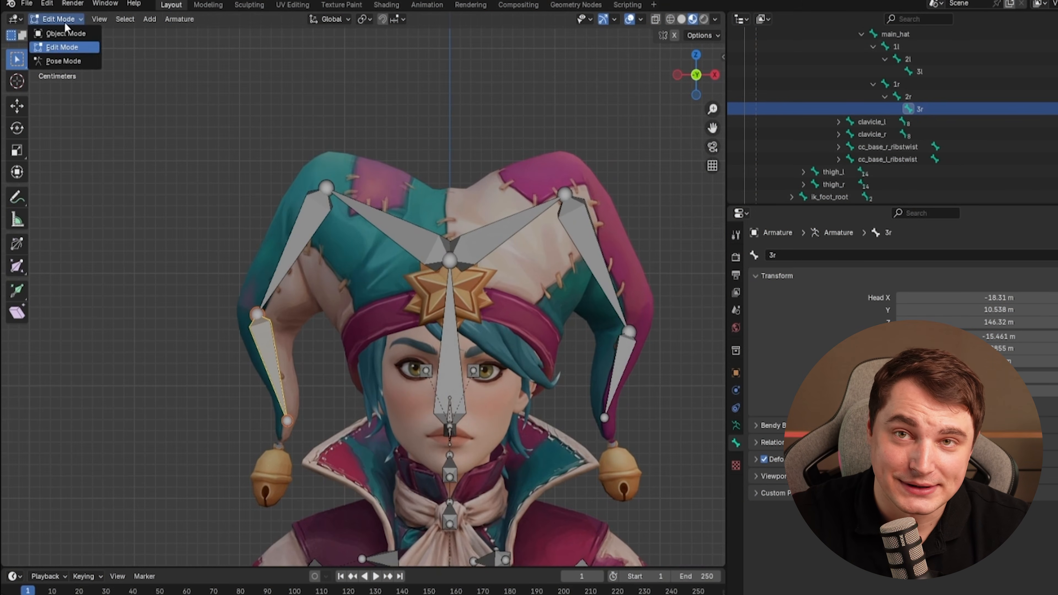
{"action": "left_click", "coordinate": [67, 34]}
{"action": "left_click", "coordinate": [406, 285]}
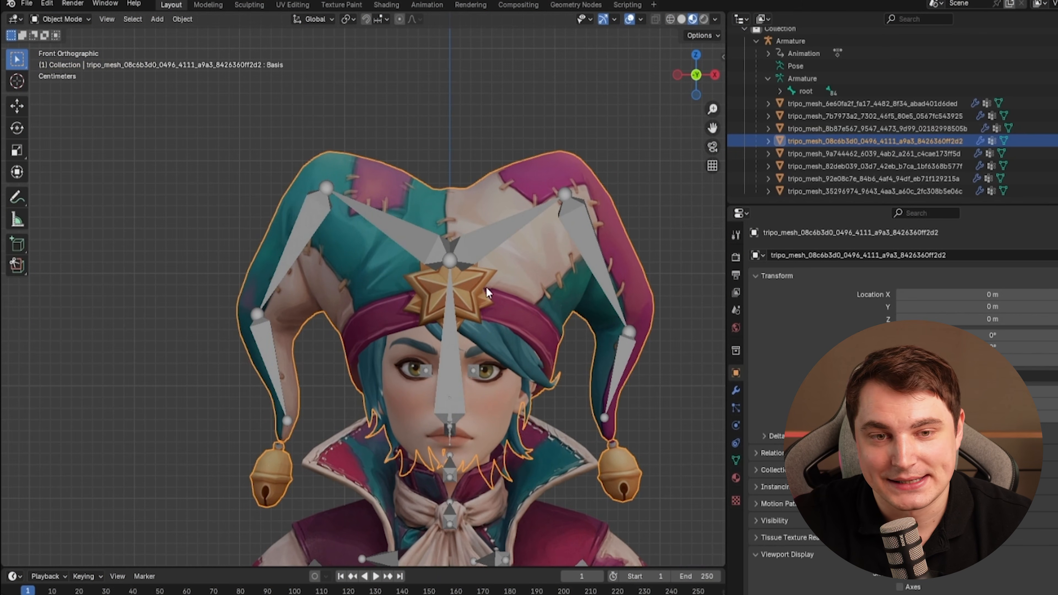
{"action": "left_click", "coordinate": [423, 243], "text": "shift"}
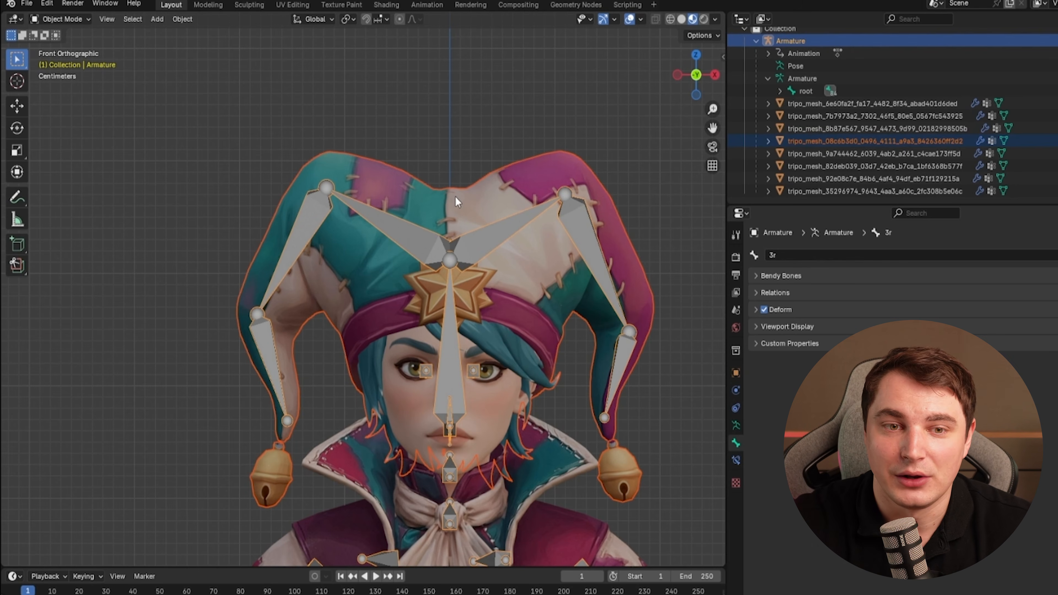
{"action": "left_click", "coordinate": [457, 202], "text": "shift"}
{"action": "left_click", "coordinate": [70, 19]}
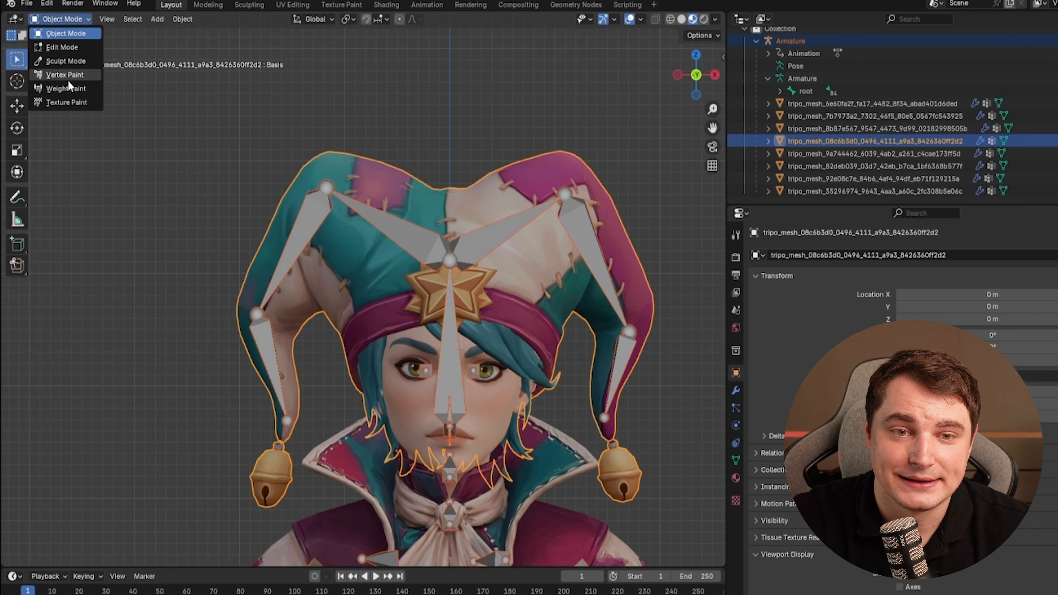
{"action": "left_click", "coordinate": [68, 88]}
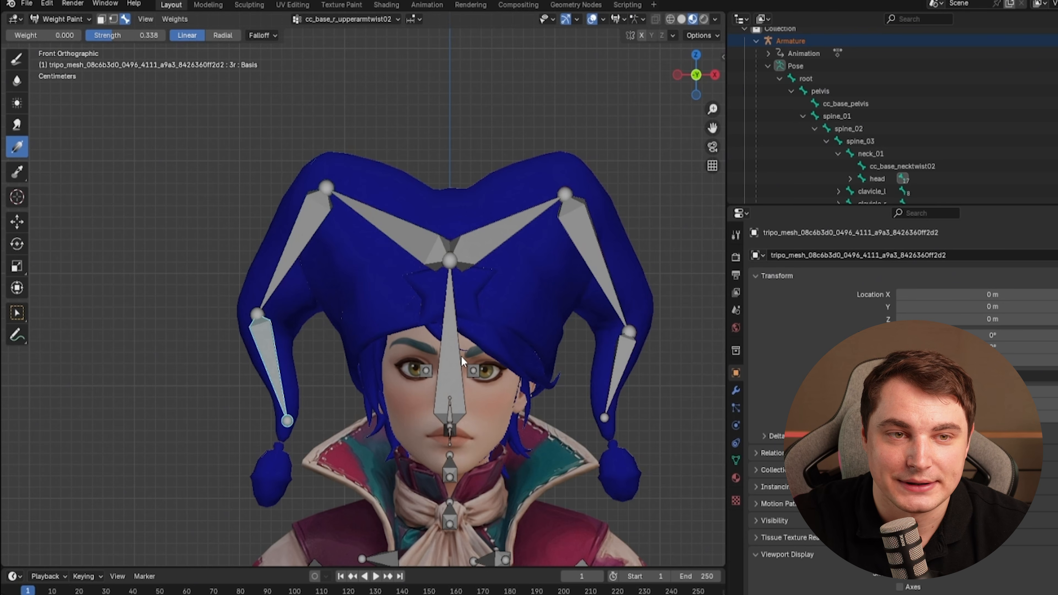
Select the 1r bone's vertex group on the hat and set the paint weight to 1.000.
{"action": "left_click", "coordinate": [454, 330], "text": "ctrl"}
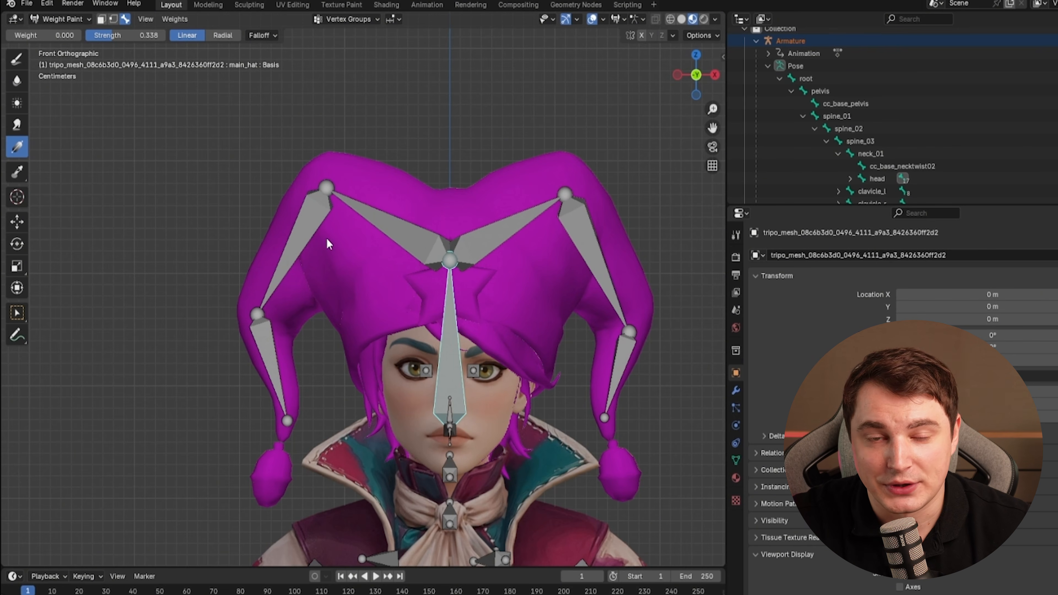
{"action": "left_click", "coordinate": [415, 242], "text": "ctrl"}
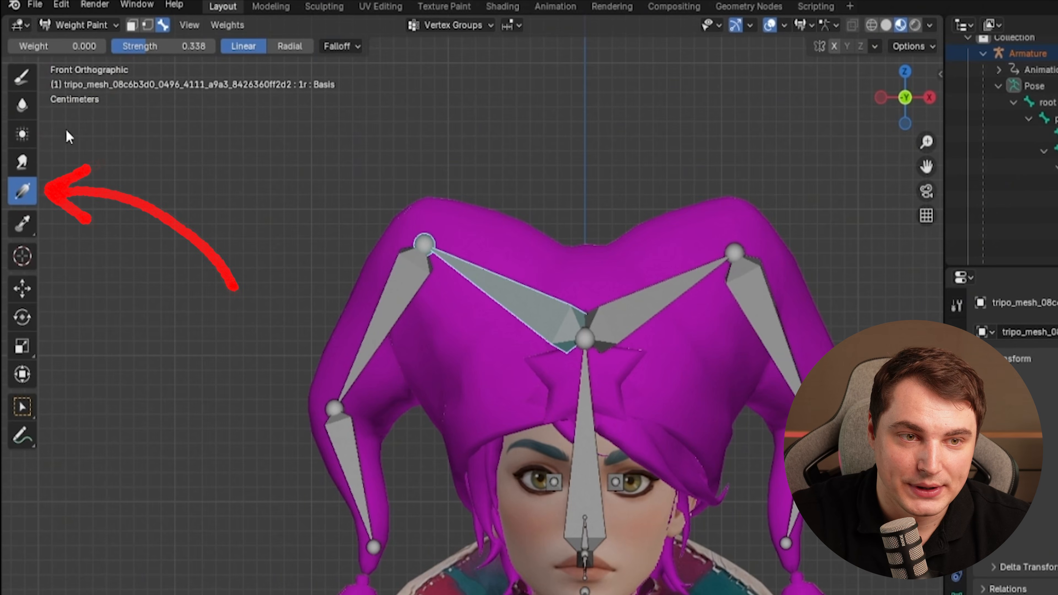
{"action": "left_click_drag", "start_coordinate": [46, 46], "coordinate": [133, 46]}
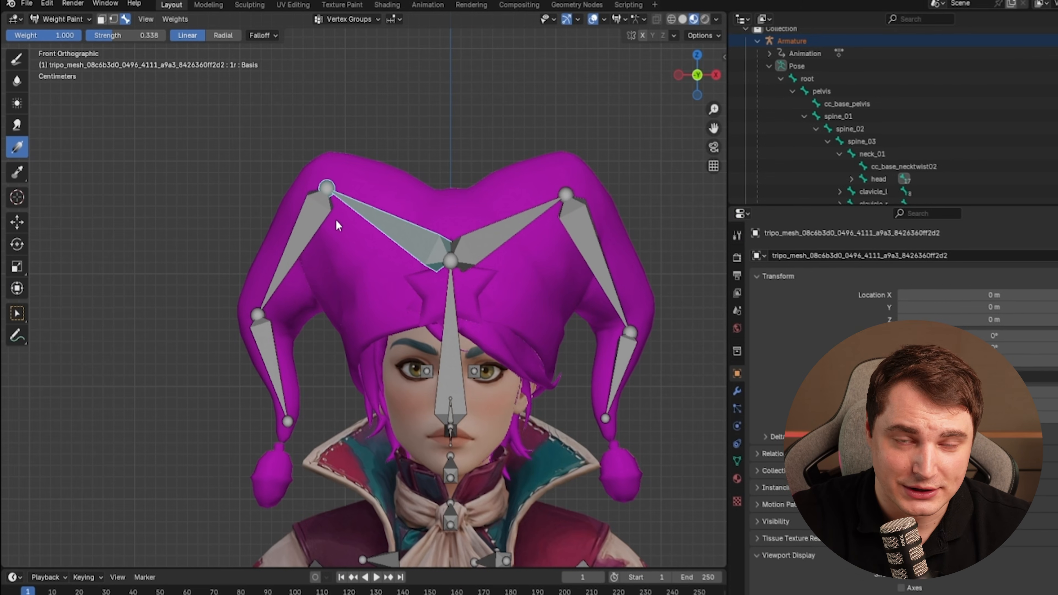
Paint weight gradients across the hat's left horn for the 1r bone.
{"action": "left_click_drag", "start_coordinate": [277, 167], "coordinate": [406, 256]}
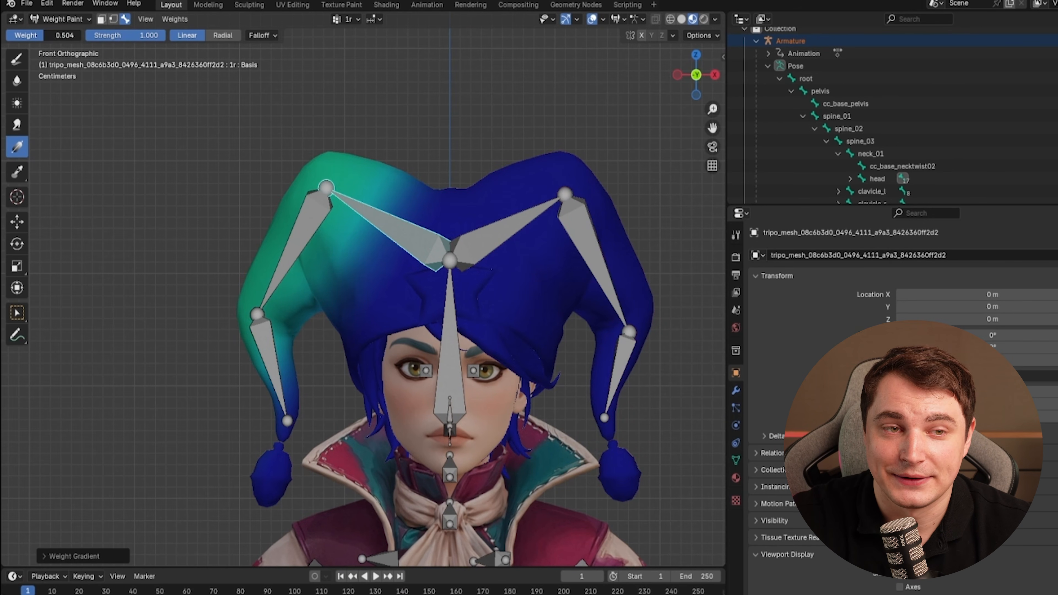
{"action": "left_click_drag", "start_coordinate": [355, 234], "coordinate": [485, 299]}
{"action": "left_click_drag", "start_coordinate": [429, 232], "coordinate": [399, 317]}
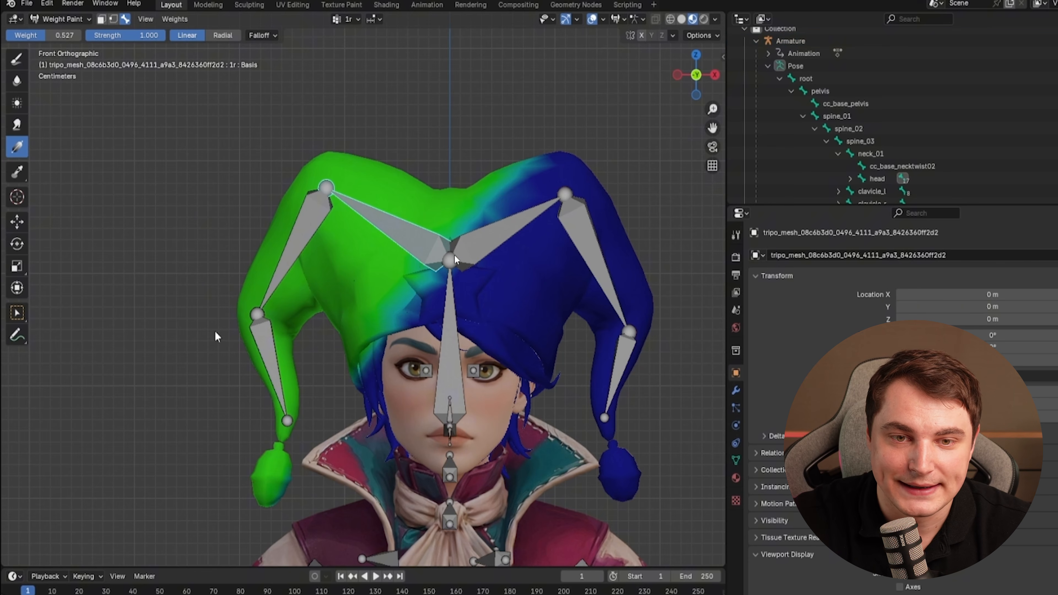
Refine the 1r bone's weights with gradients at weights 0 and 1, limiting them to the upper left horn.
{"action": "left_click_drag", "start_coordinate": [39, 37], "coordinate": [1, 37]}
{"action": "left_click_drag", "start_coordinate": [285, 475], "coordinate": [314, 252]}
{"action": "left_click_drag", "start_coordinate": [365, 371], "coordinate": [363, 333]}
{"action": "left_click_drag", "start_coordinate": [541, 158], "coordinate": [427, 191]}
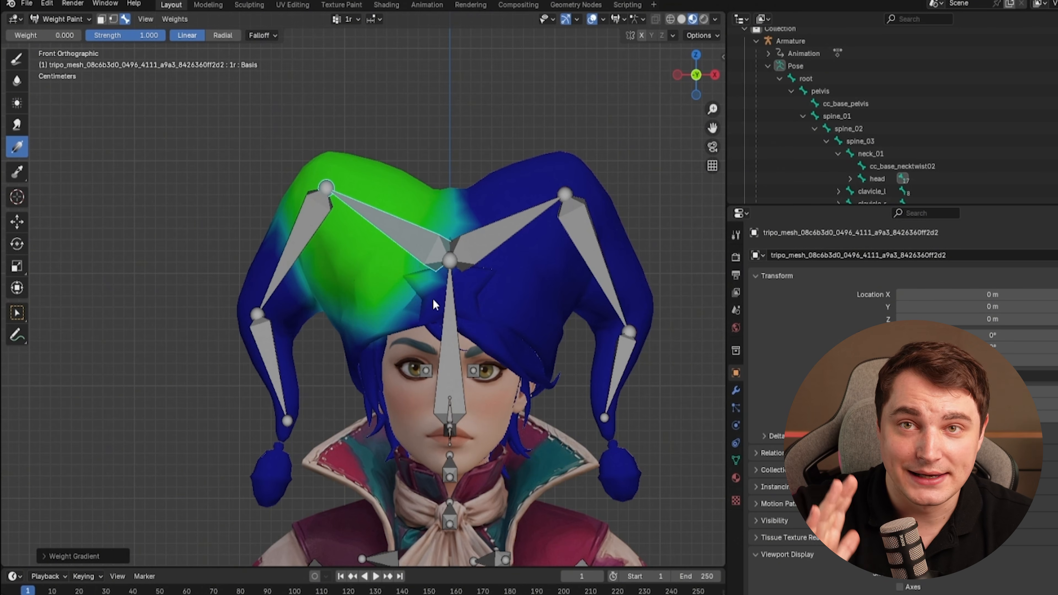
{"action": "left_click_drag", "start_coordinate": [42, 35], "coordinate": [80, 35]}
{"action": "mouse_move", "coordinate": [296, 164]}
{"action": "left_mouse_down"}
{"action": "mouse_move", "coordinate": [381, 242]}
{"action": "mouse_move", "coordinate": [271, 417]}
{"action": "left_mouse_up"}
{"action": "left_click_drag", "start_coordinate": [79, 35], "coordinate": [8, 35]}
{"action": "left_click_drag", "start_coordinate": [304, 198], "coordinate": [335, 203]}
{"action": "left_click_drag", "start_coordinate": [246, 127], "coordinate": [402, 225]}
{"action": "left_click_drag", "start_coordinate": [614, 201], "coordinate": [340, 198]}
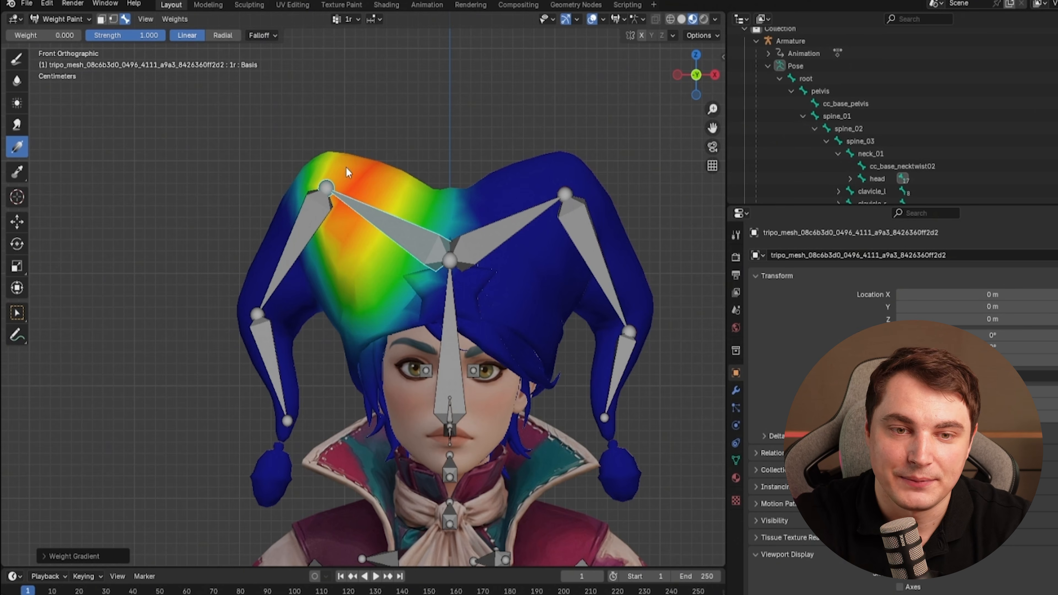
Select the 2r bone and paint weight gradients over the left horn's middle section, undoing the first attempts.
{"action": "left_click", "coordinate": [306, 228], "text": "ctrl"}
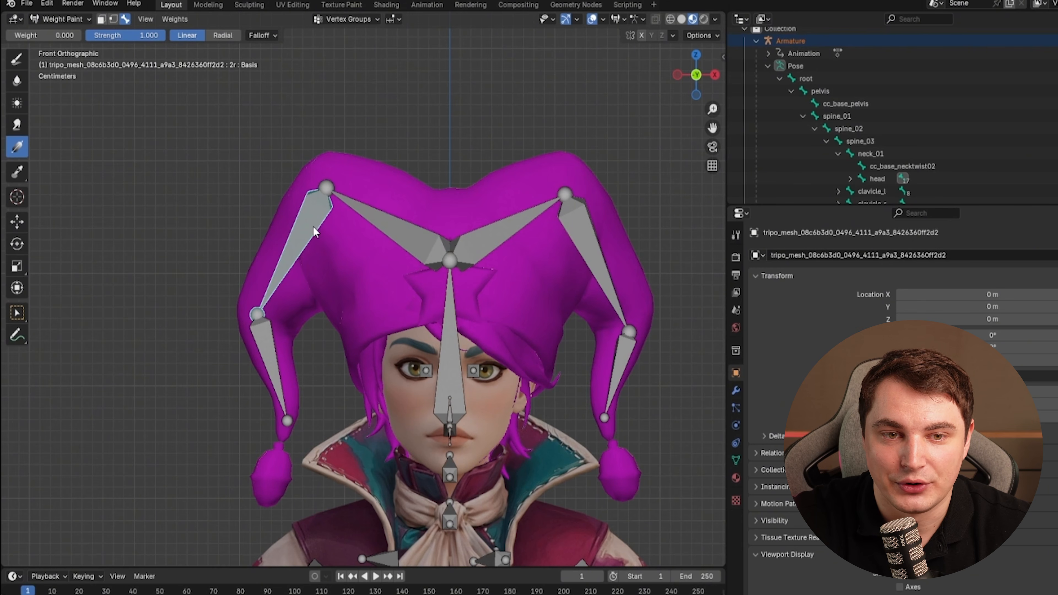
{"action": "left_click_drag", "start_coordinate": [42, 35], "coordinate": [79, 35]}
{"action": "left_click_drag", "start_coordinate": [371, 294], "coordinate": [436, 302]}
{"action": "key", "text": "ctrl+z"}
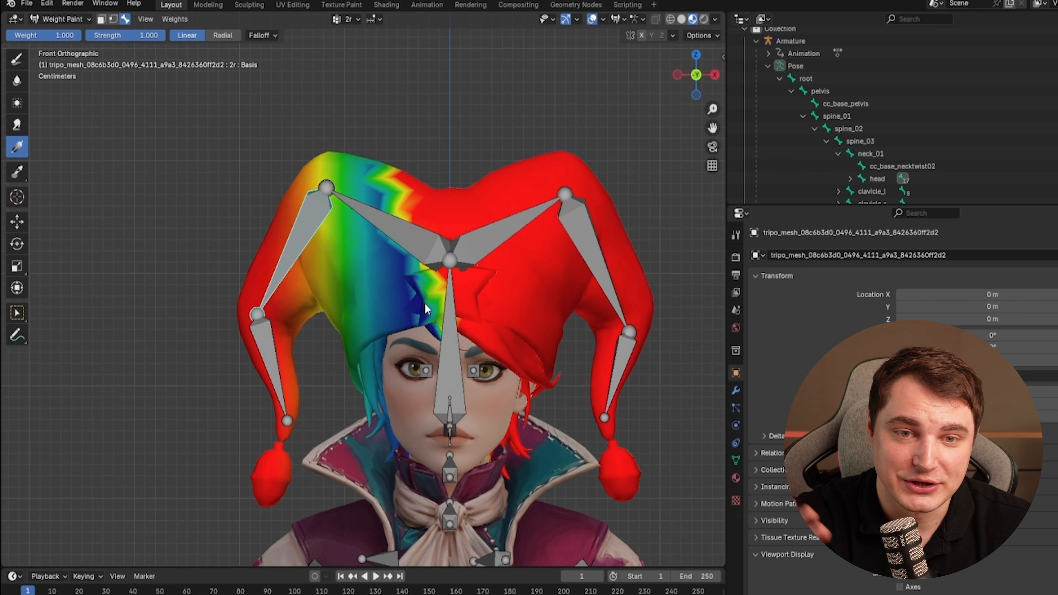
{"action": "key", "text": "ctrl+z"}
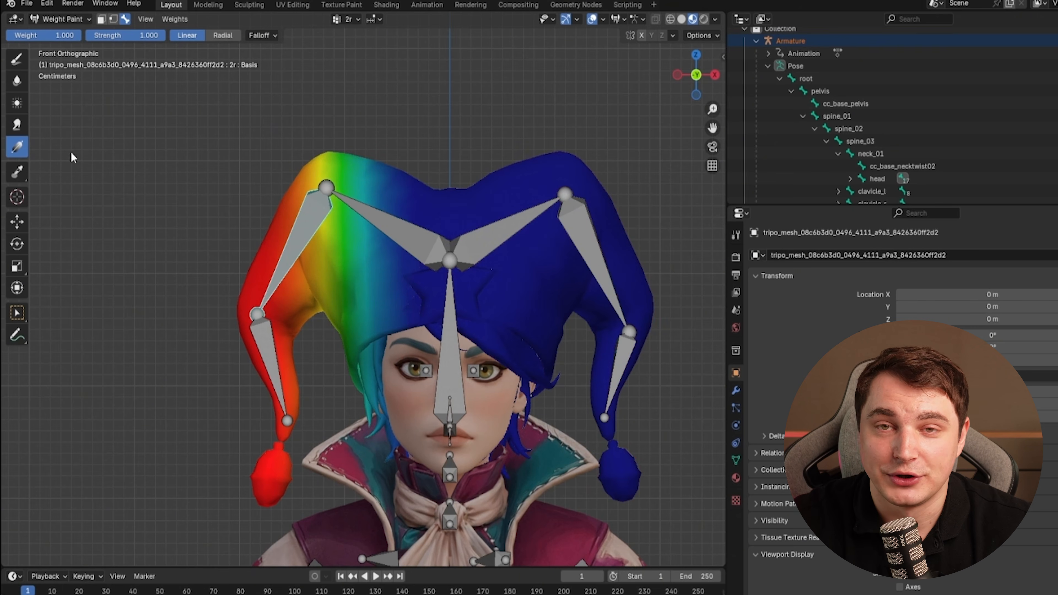
{"action": "key", "text": "ctrl+z"}
{"action": "left_click_drag", "start_coordinate": [183, 236], "coordinate": [474, 243]}
{"action": "key", "text": "x"}
{"action": "left_click_drag", "start_coordinate": [408, 376], "coordinate": [350, 320]}
{"action": "left_click_drag", "start_coordinate": [524, 455], "coordinate": [379, 336]}
{"action": "left_click_drag", "start_coordinate": [215, 444], "coordinate": [225, 369]}
{"action": "left_click_drag", "start_coordinate": [253, 288], "coordinate": [310, 234]}
Select the 3r bone, paint gradients on the left horn's lower tip, and switch to Object Mode.
{"action": "left_click", "coordinate": [269, 357], "text": "alt"}
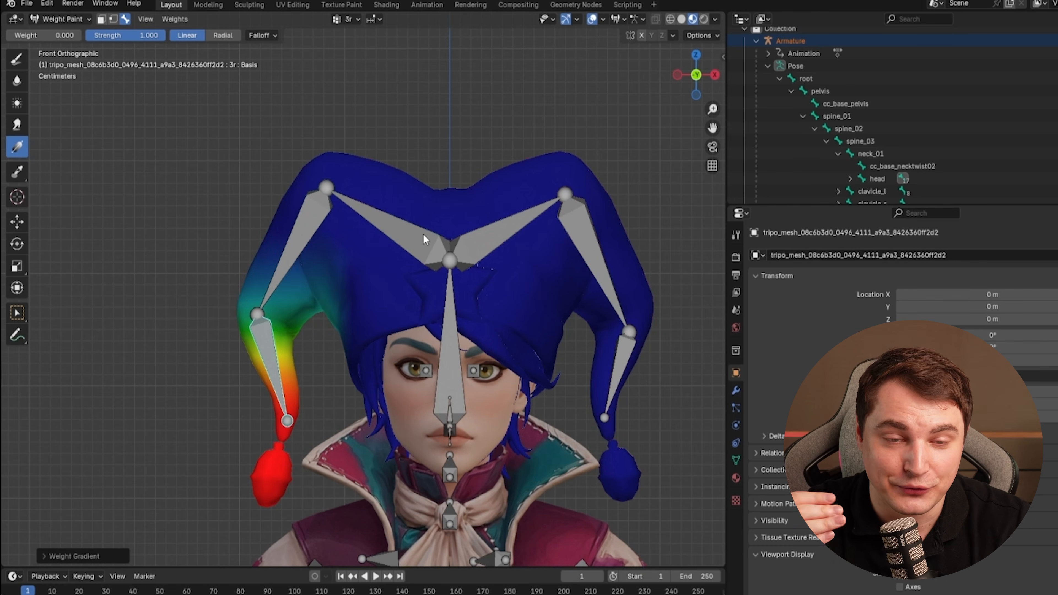
{"action": "left_click_drag", "start_coordinate": [425, 238], "coordinate": [281, 290]}
{"action": "left_click_drag", "start_coordinate": [369, 285], "coordinate": [278, 324]}
{"action": "left_click", "coordinate": [58, 20]}
{"action": "left_click", "coordinate": [54, 30]}
Select the armature and enter Pose Mode.
{"action": "middle_click_drag", "start_coordinate": [318, 299], "coordinate": [367, 221]}
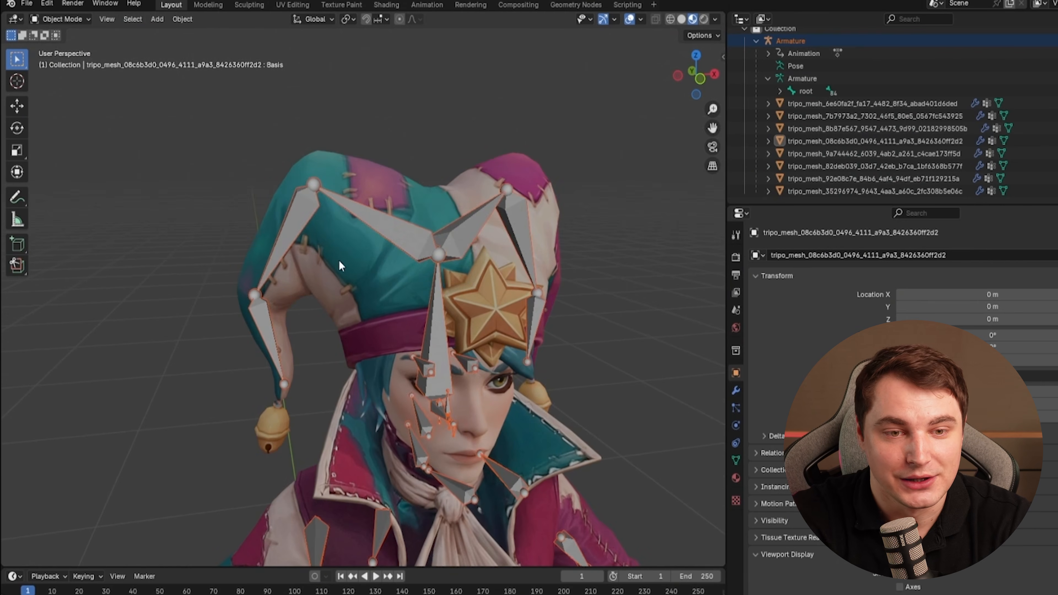
{"action": "left_click", "coordinate": [372, 214]}
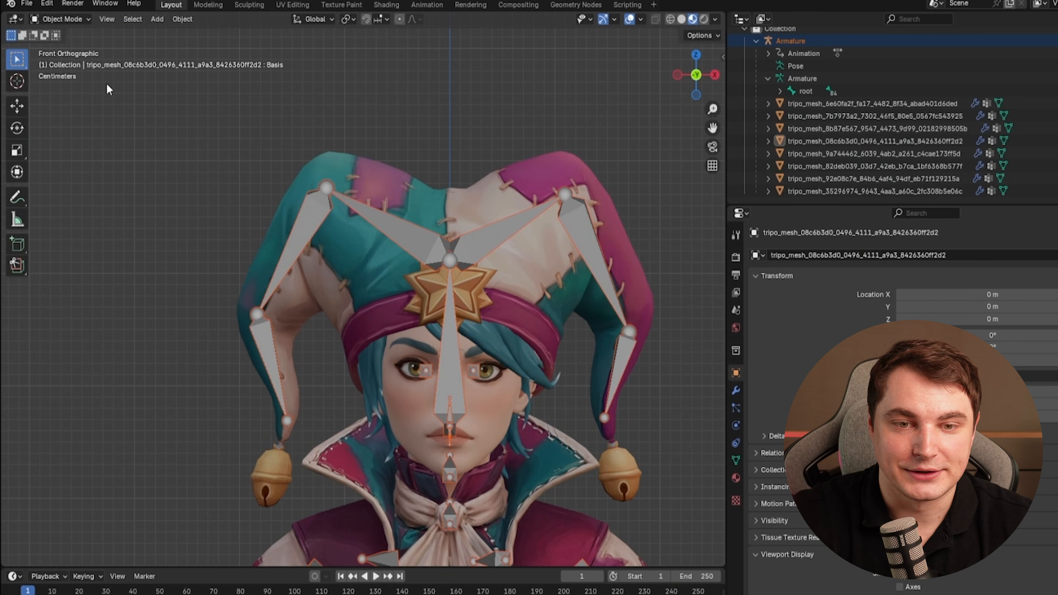
{"action": "middle_click_drag", "start_coordinate": [110, 89], "coordinate": [317, 318]}
{"action": "left_click", "coordinate": [318, 318]}
{"action": "left_click", "coordinate": [373, 214]}
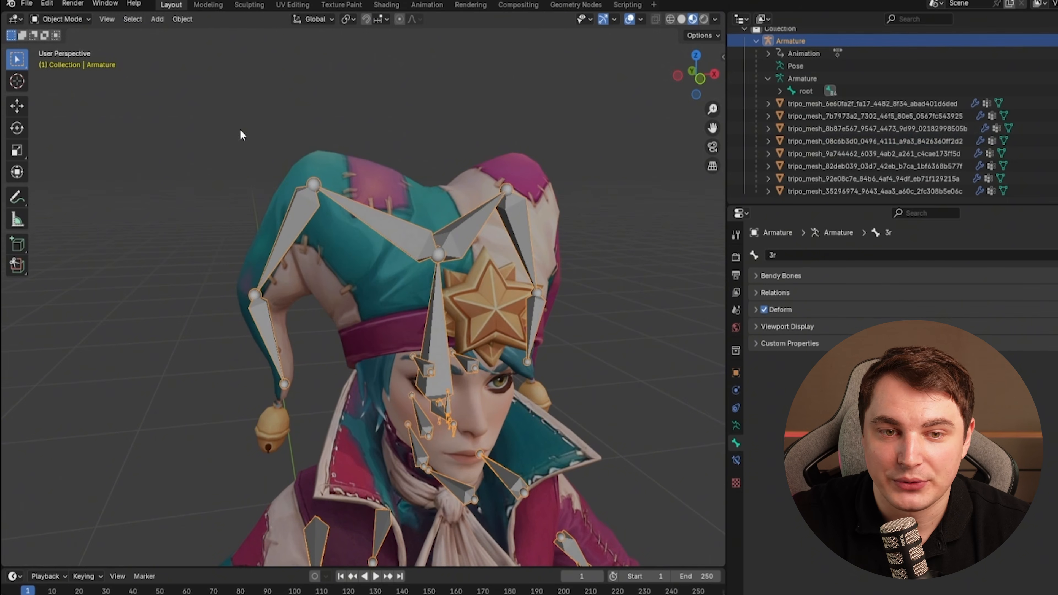
{"action": "left_click", "coordinate": [60, 19]}
{"action": "left_click", "coordinate": [54, 48]}
Test-rotate the 1r, 2r and 3r horn bones to check the deformation, cancelling each rotation.
{"action": "left_click", "coordinate": [384, 221]}
{"action": "key", "text": "r"}
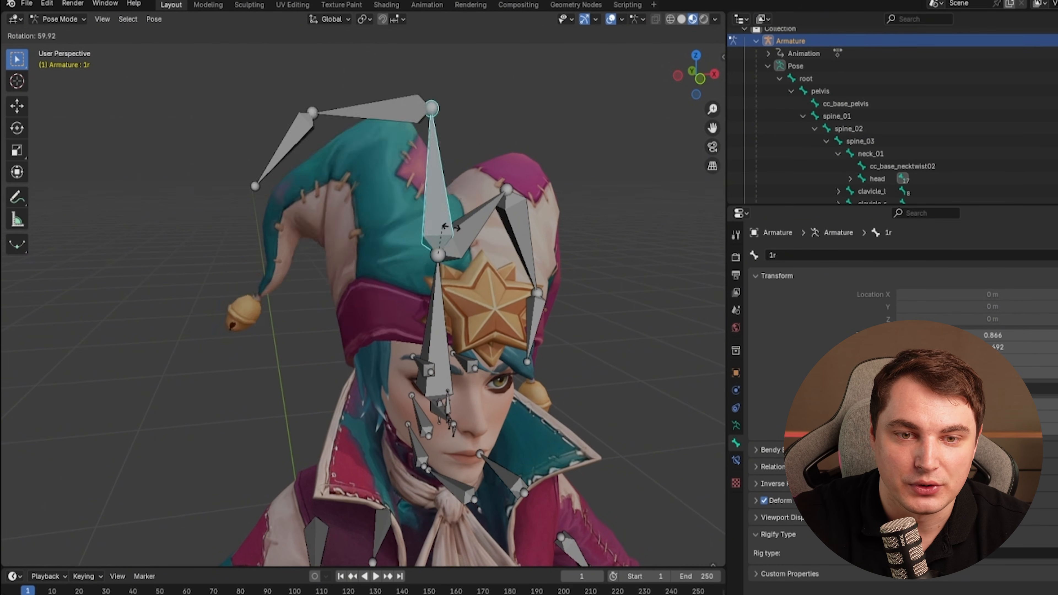
{"action": "key", "text": "Escape"}
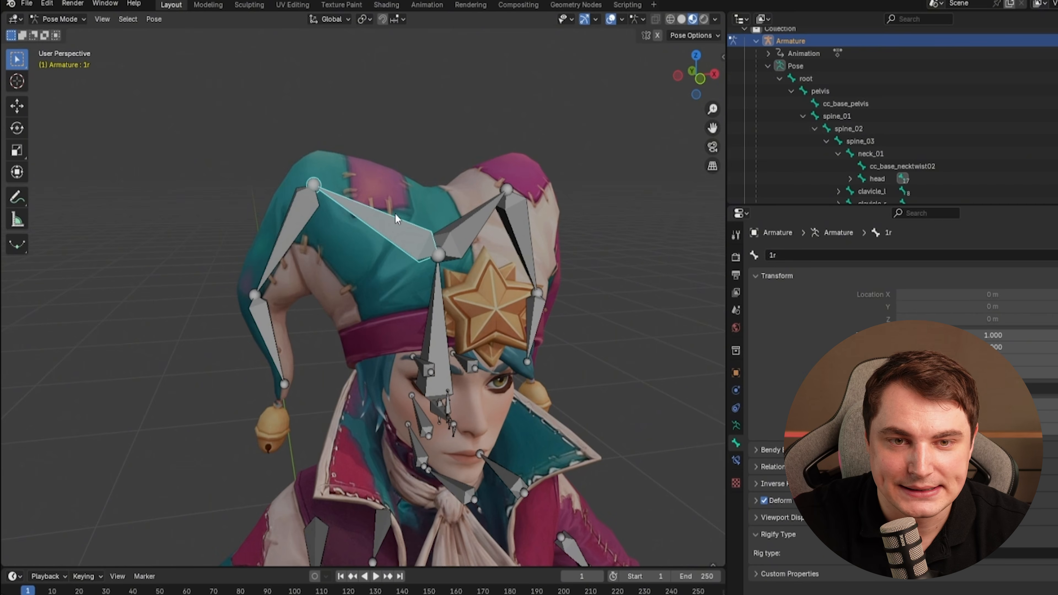
{"action": "left_click", "coordinate": [284, 230]}
{"action": "key", "text": "r"}
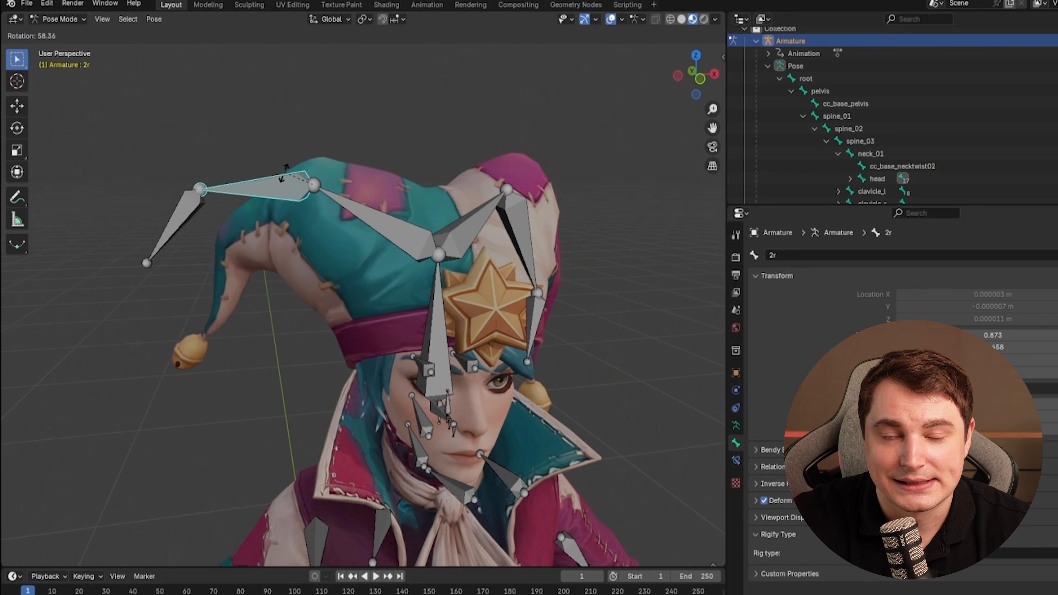
{"action": "key", "text": "Escape"}
{"action": "middle_click_drag", "start_coordinate": [265, 198], "coordinate": [406, 252]}
{"action": "key", "text": "r"}
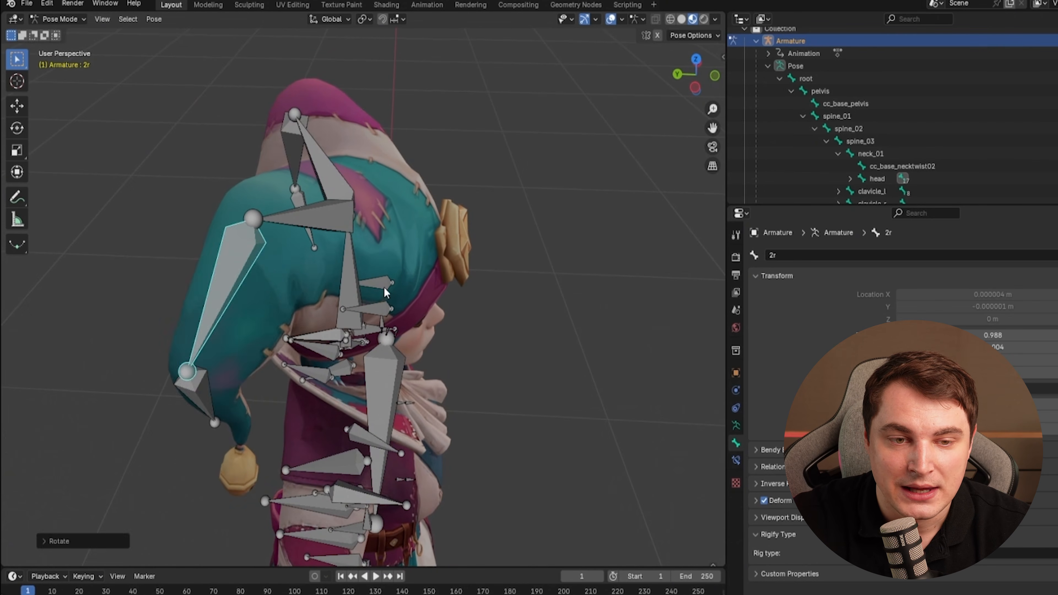
{"action": "right_click", "coordinate": [372, 284]}
{"action": "left_click", "coordinate": [247, 412]}
{"action": "key", "text": "r"}
{"action": "right_click", "coordinate": [307, 354]}
{"action": "middle_click_drag", "start_coordinate": [306, 354], "coordinate": [352, 247]}
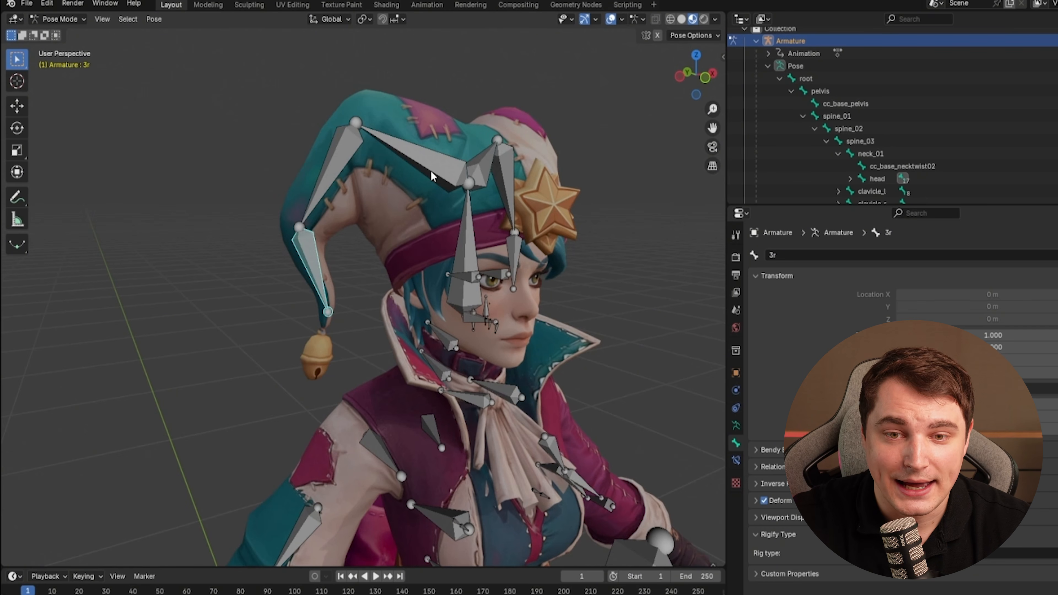
Deselect the bones, select the hat mesh, and enter Weight Paint mode.
{"action": "key", "text": "alt+a"}
{"action": "left_click", "coordinate": [466, 184]}
{"action": "scroll", "coordinate": [416, 179], "scroll_direction": "down", "scroll_amount": 2}
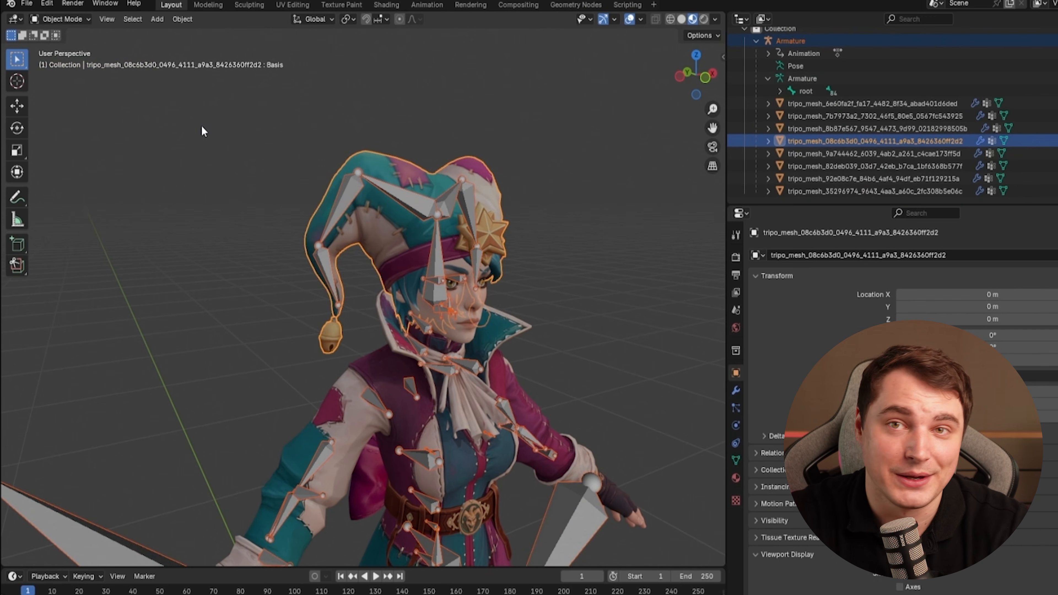
{"action": "left_click", "coordinate": [61, 19]}
{"action": "left_click", "coordinate": [65, 84]}
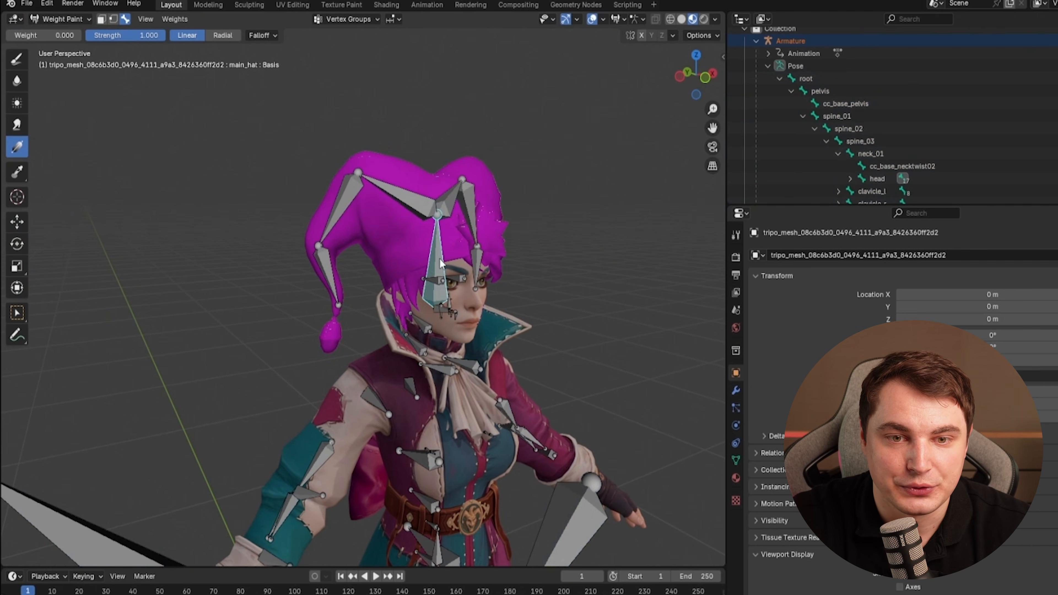
Open the hat's Object Data properties and select the head vertex group.
{"action": "left_click", "coordinate": [440, 310], "text": "ctrl"}
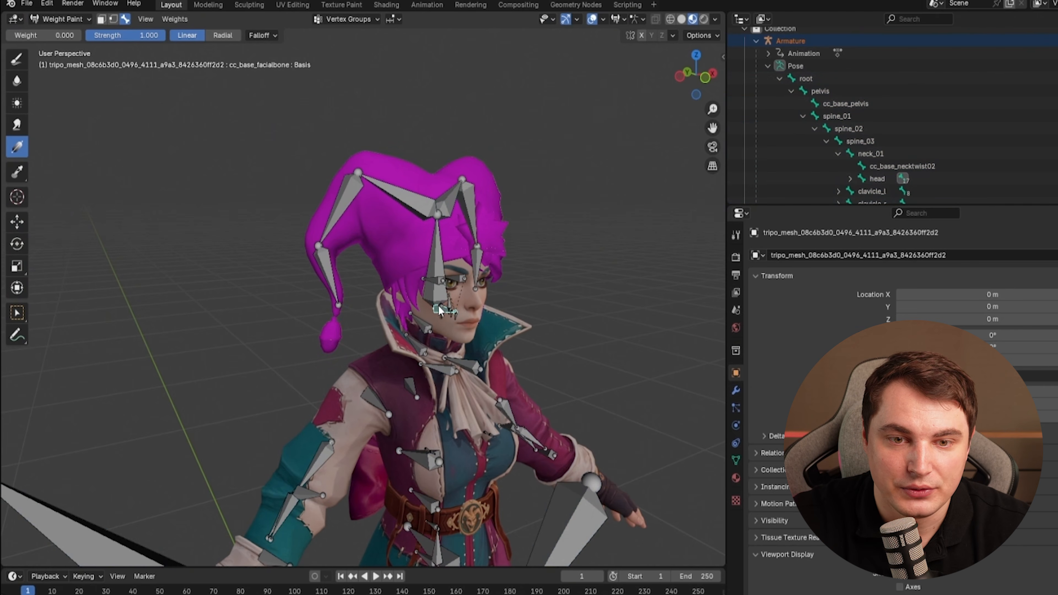
{"action": "left_click", "coordinate": [736, 460]}
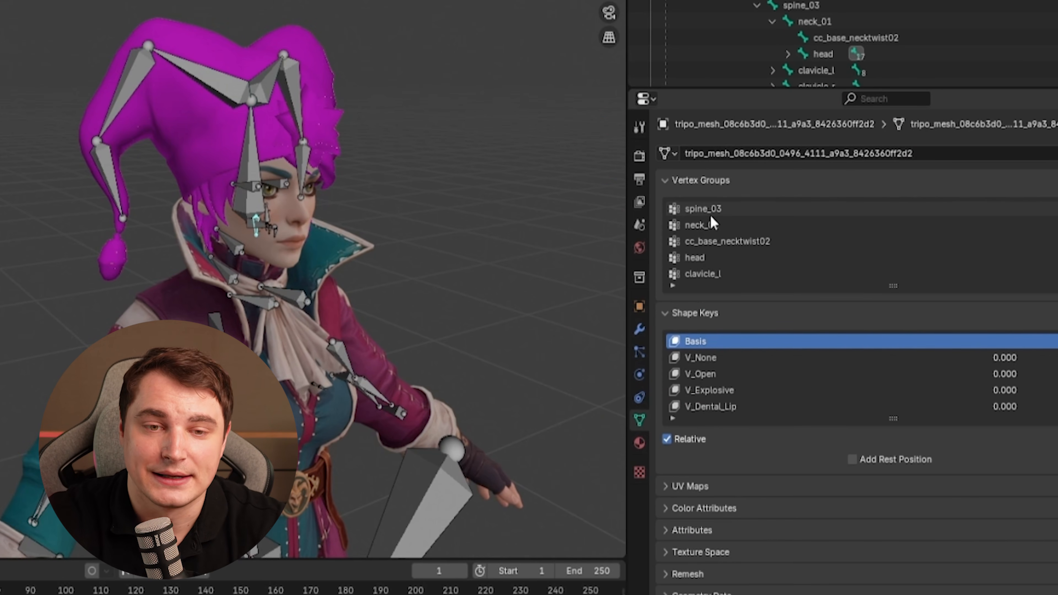
{"action": "double_click", "coordinate": [695, 258]}
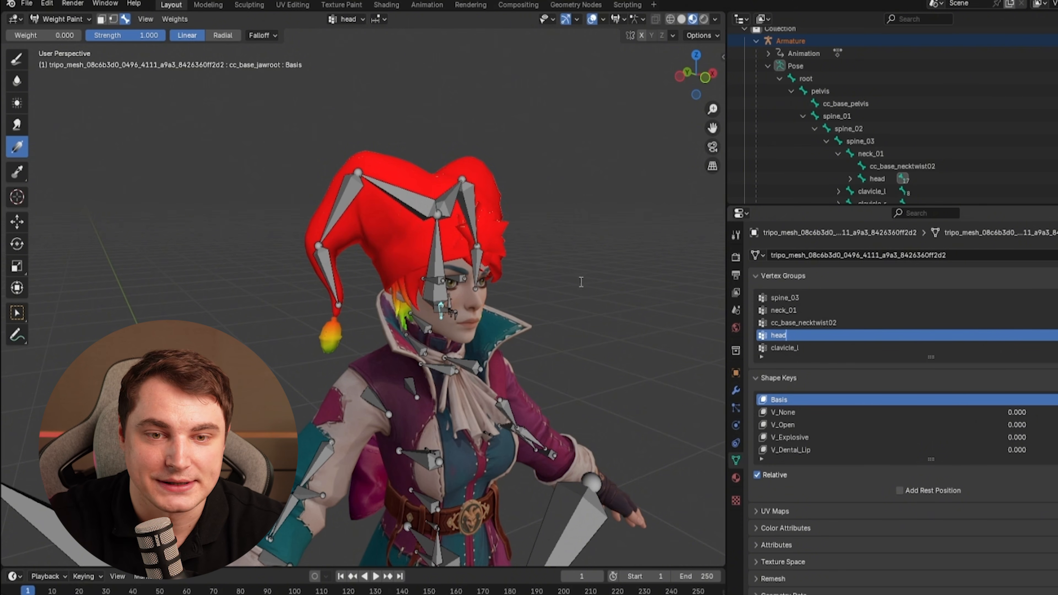
Paint zero-weight gradients from the front view to remove the head group's influence from both horns.
{"action": "left_click_drag", "start_coordinate": [384, 167], "coordinate": [438, 231]}
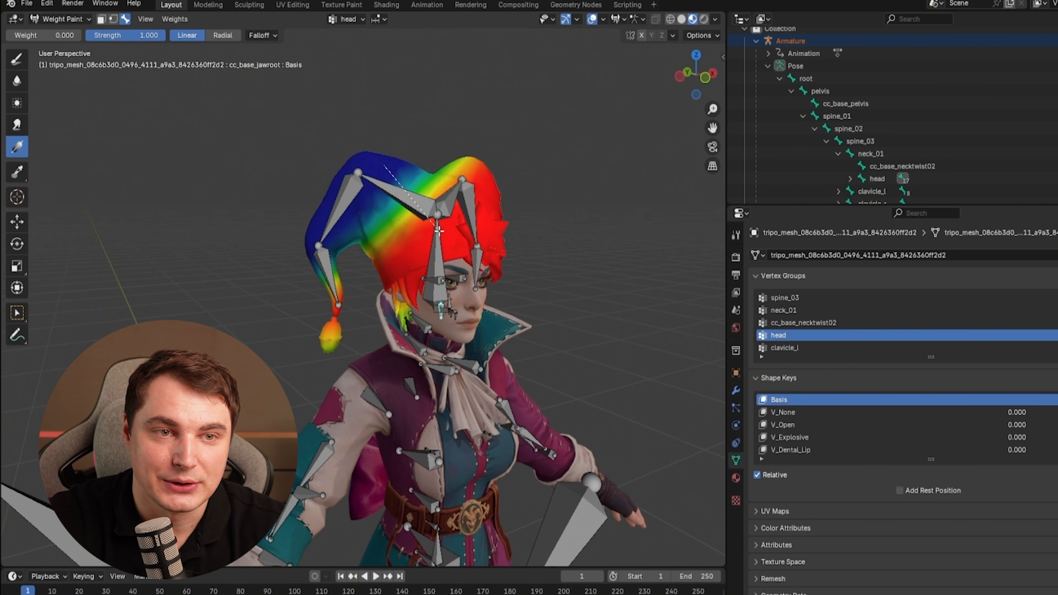
{"action": "key", "text": "KP_1"}
{"action": "left_click_drag", "start_coordinate": [447, 166], "coordinate": [436, 243]}
{"action": "left_click_drag", "start_coordinate": [535, 195], "coordinate": [529, 213]}
{"action": "left_click_drag", "start_coordinate": [483, 264], "coordinate": [474, 276]}
{"action": "left_click_drag", "start_coordinate": [537, 211], "coordinate": [466, 285]}
{"action": "left_click_drag", "start_coordinate": [348, 202], "coordinate": [377, 288]}
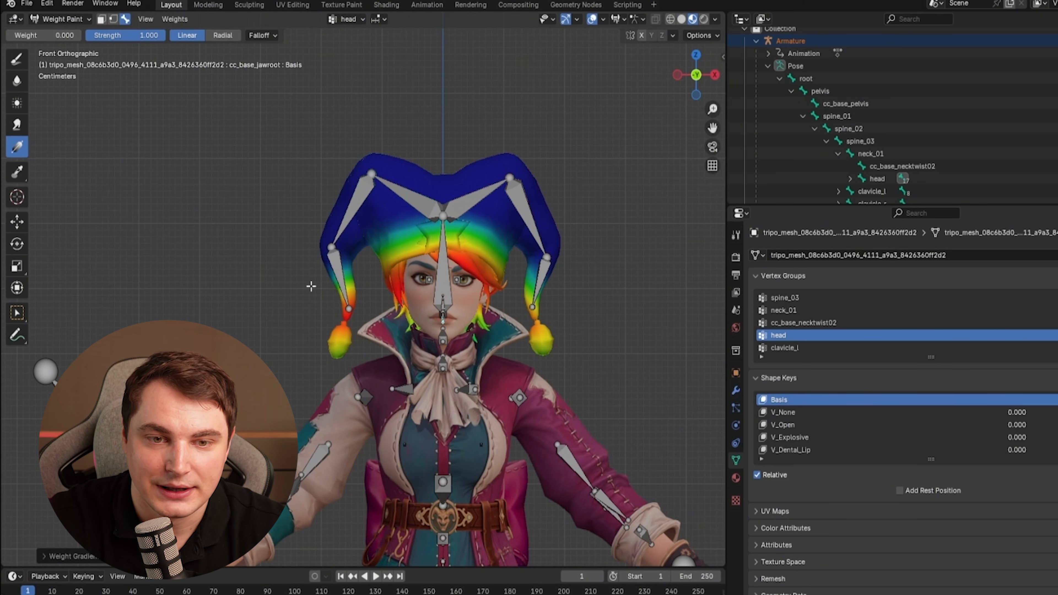
{"action": "left_click_drag", "start_coordinate": [362, 294], "coordinate": [363, 294]}
{"action": "left_click_drag", "start_coordinate": [435, 193], "coordinate": [430, 239]}
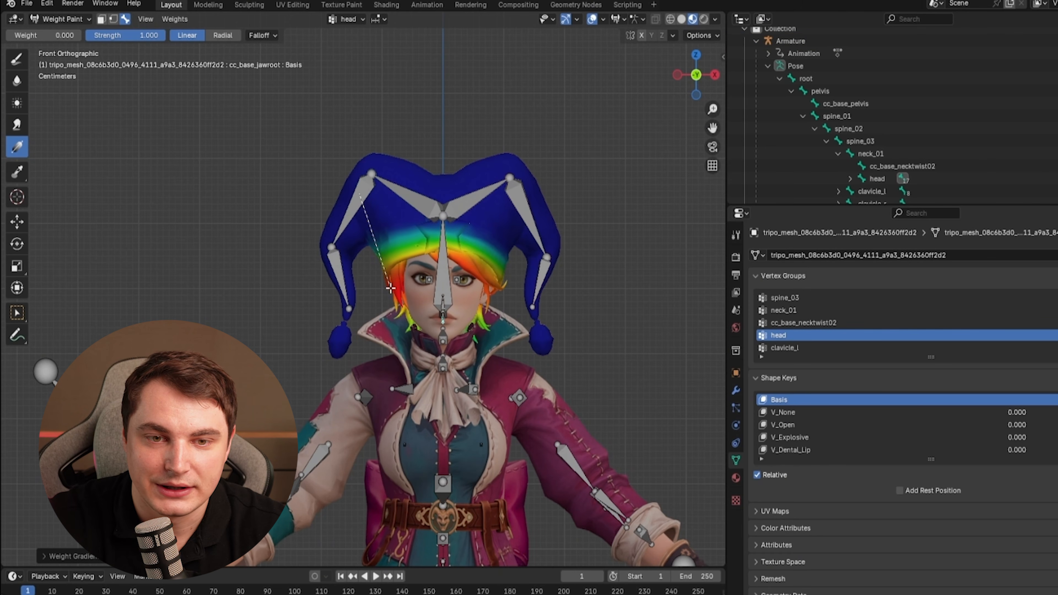
Inspect the clavicle_l and upperarm twist vertex groups, then switch to Pose Mode.
{"action": "left_click", "coordinate": [787, 346]}
{"action": "scroll", "coordinate": [787, 345], "scroll_direction": "down", "scroll_amount": 2}
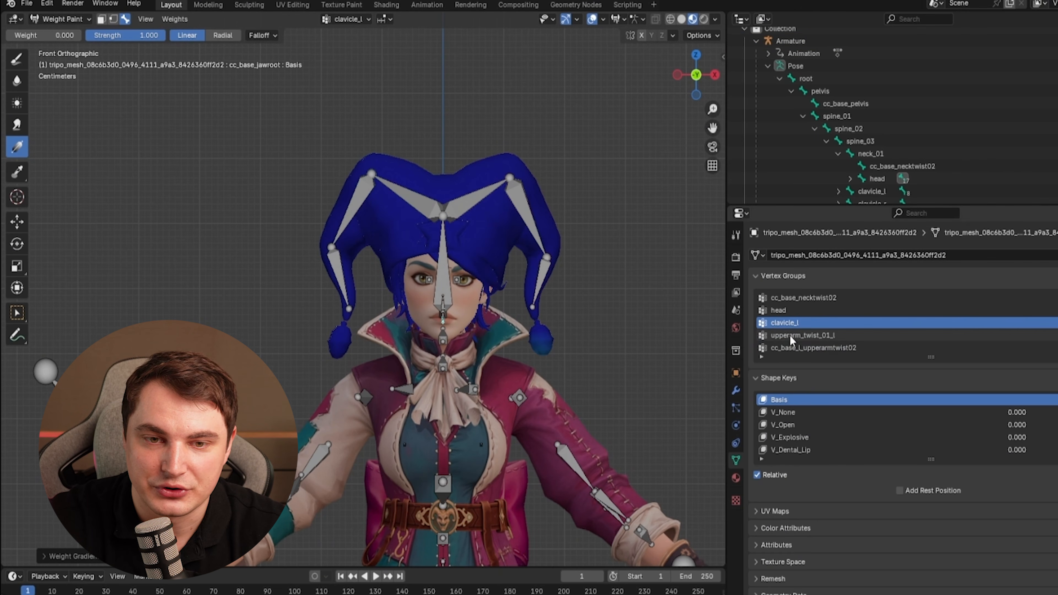
{"action": "left_click", "coordinate": [789, 337]}
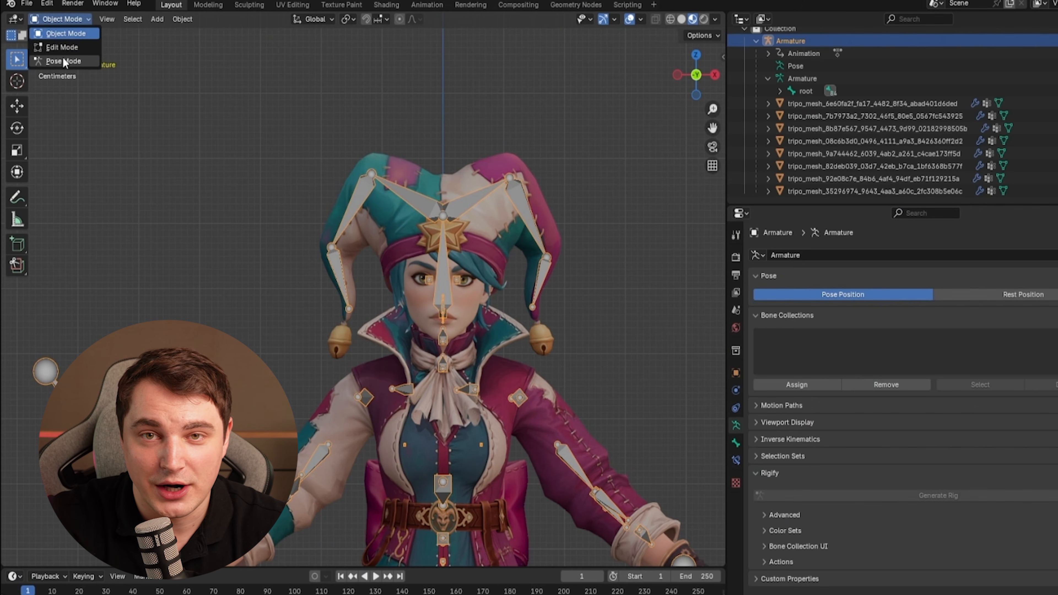
{"action": "left_click", "coordinate": [63, 61]}
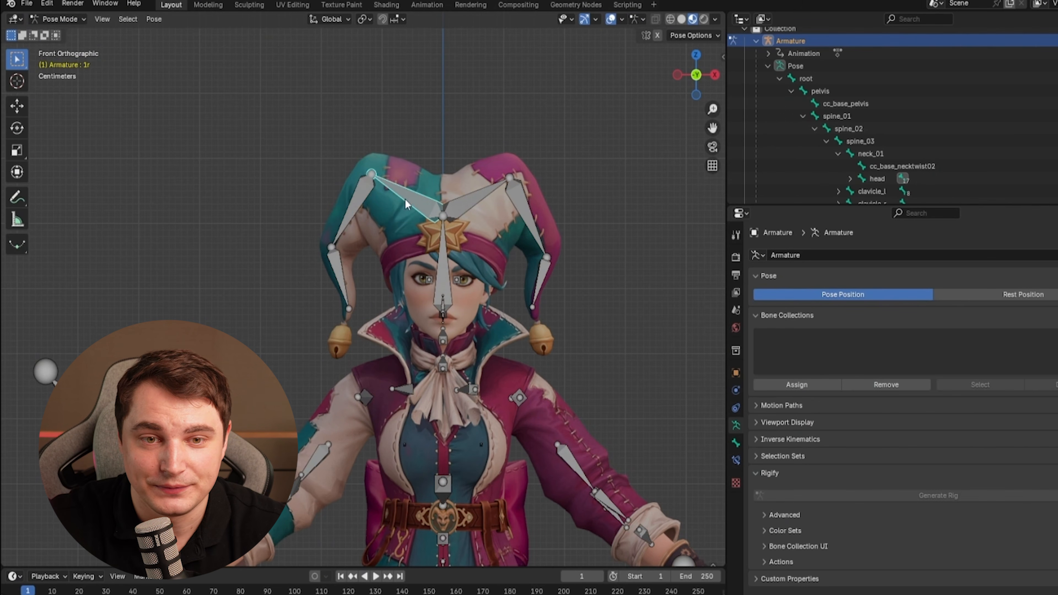
Test-rotate the 1r horn bone and undo the rotation.
{"action": "key", "text": "r"}
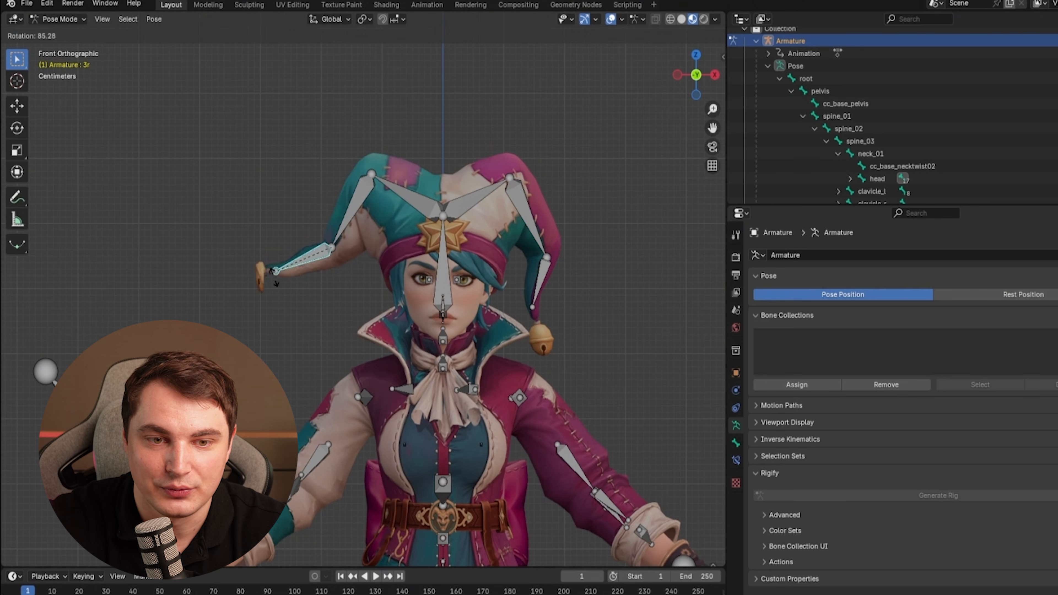
{"action": "left_click", "coordinate": [274, 277]}
{"action": "key", "text": "ctrl+z"}
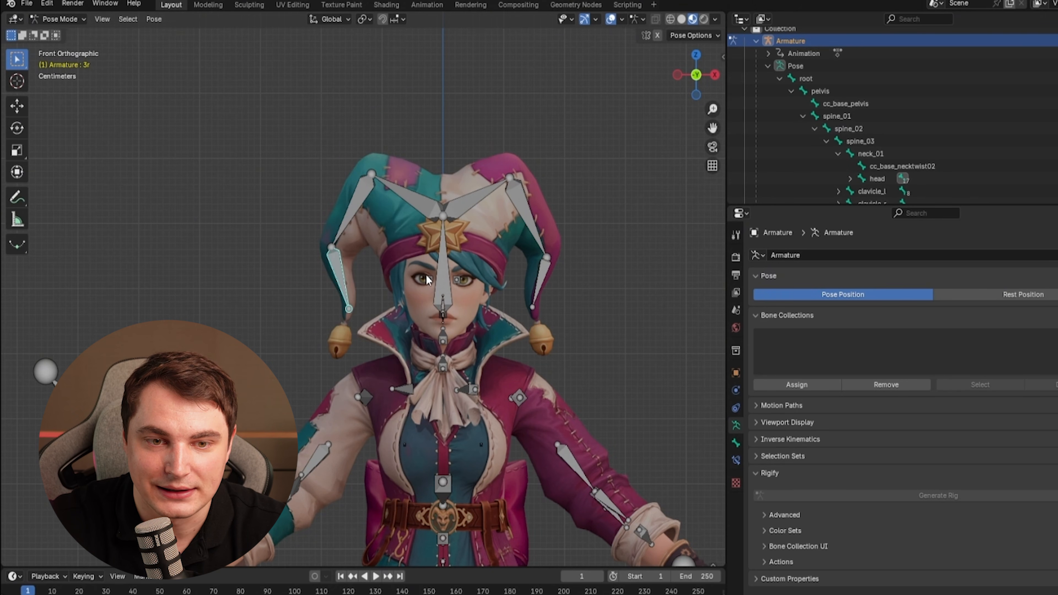
{"action": "middle_click_drag", "start_coordinate": [338, 273], "coordinate": [432, 300]}
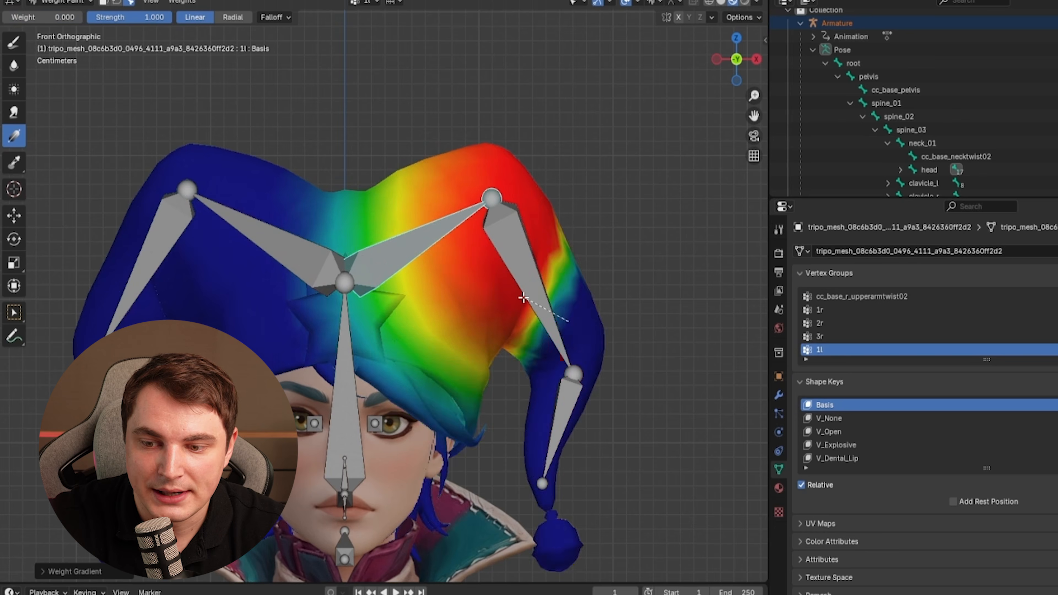
{"action": "left_click_drag", "start_coordinate": [590, 282], "coordinate": [447, 257]}
{"action": "key", "text": "ctrl+z"}
Paint weight gradients on the hat's right horn for the 2l bone.
{"action": "left_click_drag", "start_coordinate": [619, 360], "coordinate": [423, 363]}
{"action": "key", "text": "x"}
{"action": "left_click_drag", "start_coordinate": [479, 388], "coordinate": [496, 348]}
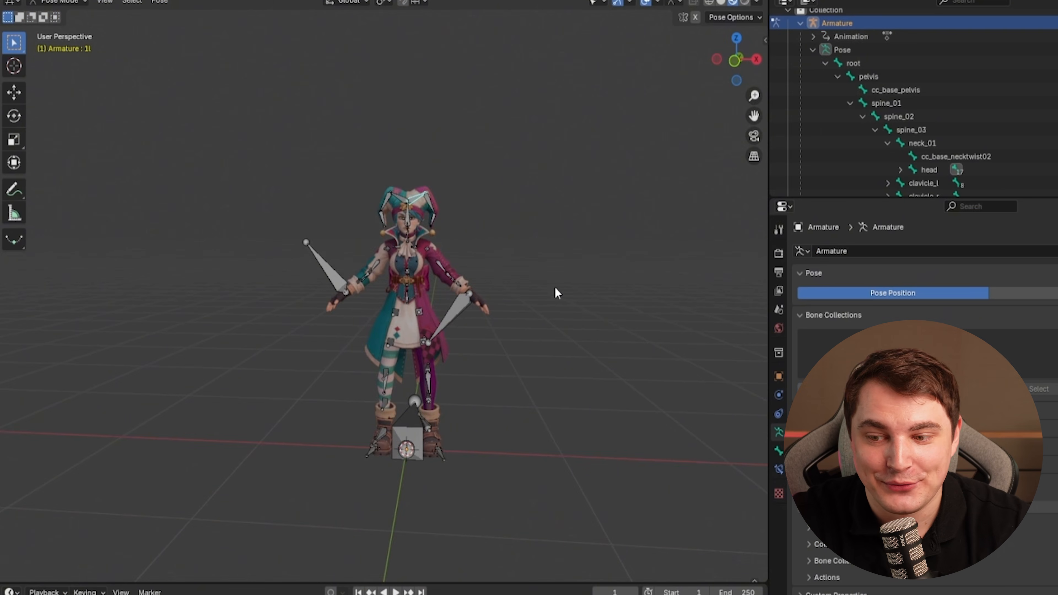
{"action": "middle_click_drag", "start_coordinate": [555, 289], "coordinate": [538, 312]}
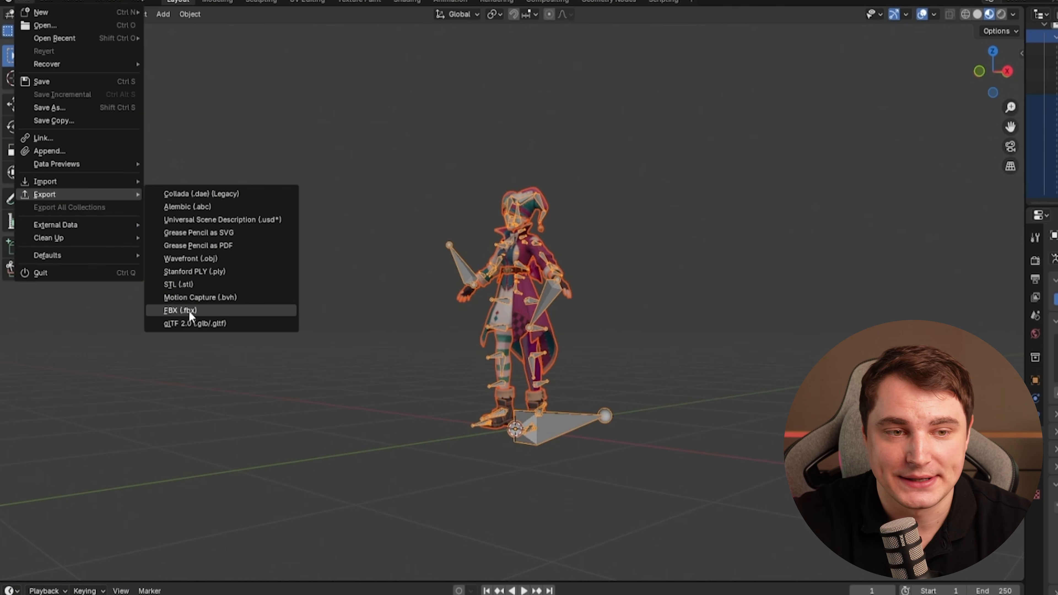
Export the scene as FBX with Path Mode set to Copy.
{"action": "left_click", "coordinate": [185, 311]}
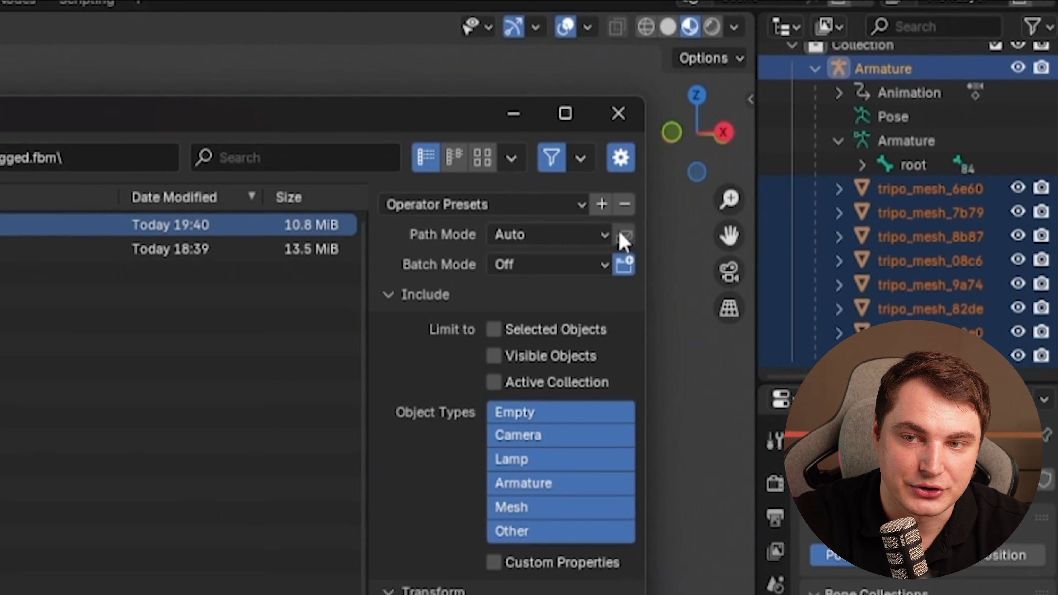
{"action": "left_click", "coordinate": [605, 236]}
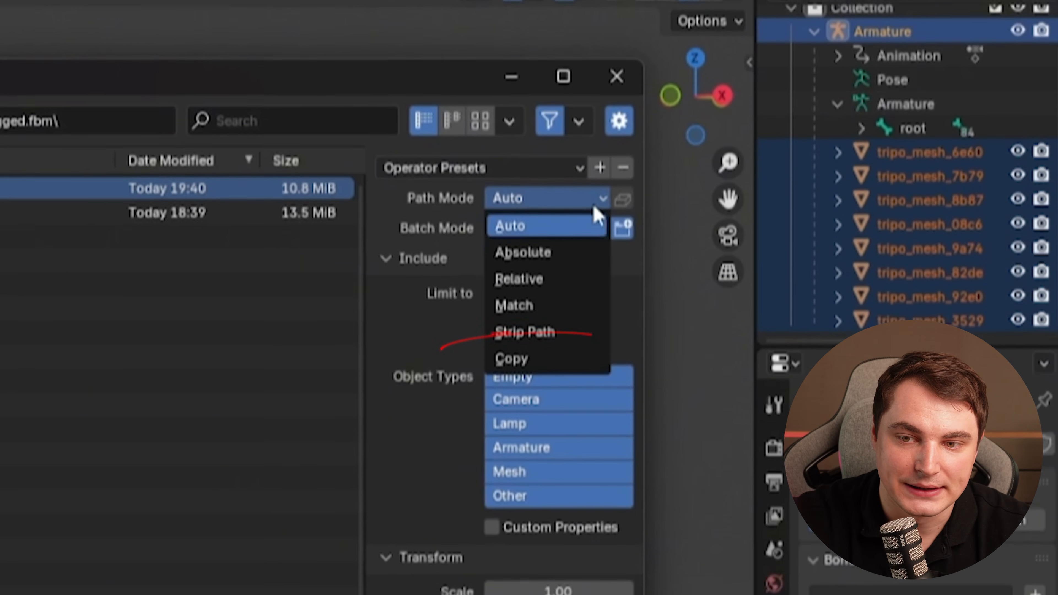
{"action": "left_click", "coordinate": [514, 391]}
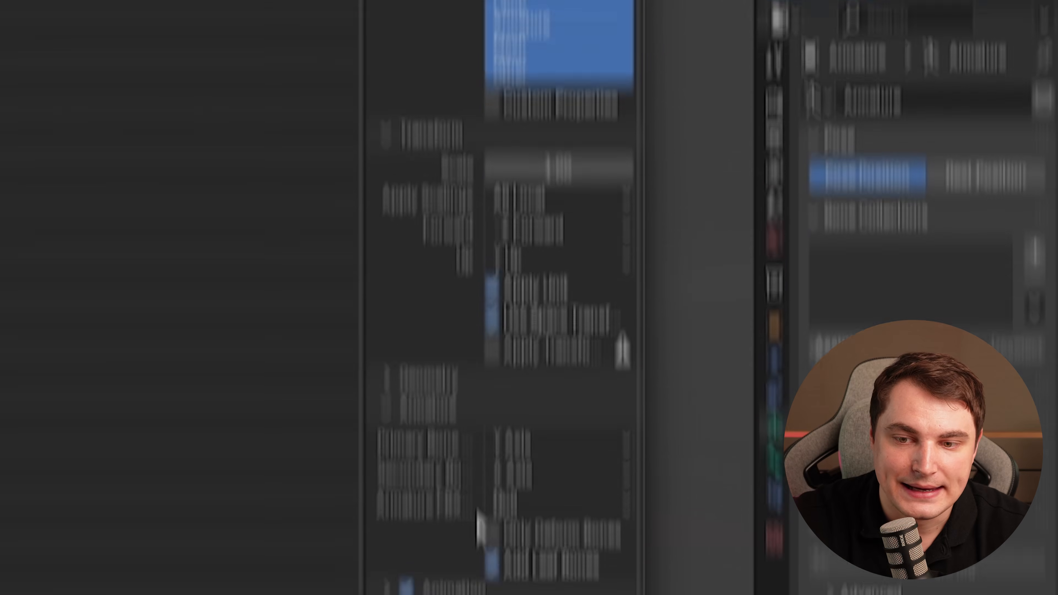
{"action": "left_click", "coordinate": [492, 501]}
{"action": "left_click", "coordinate": [406, 530]}
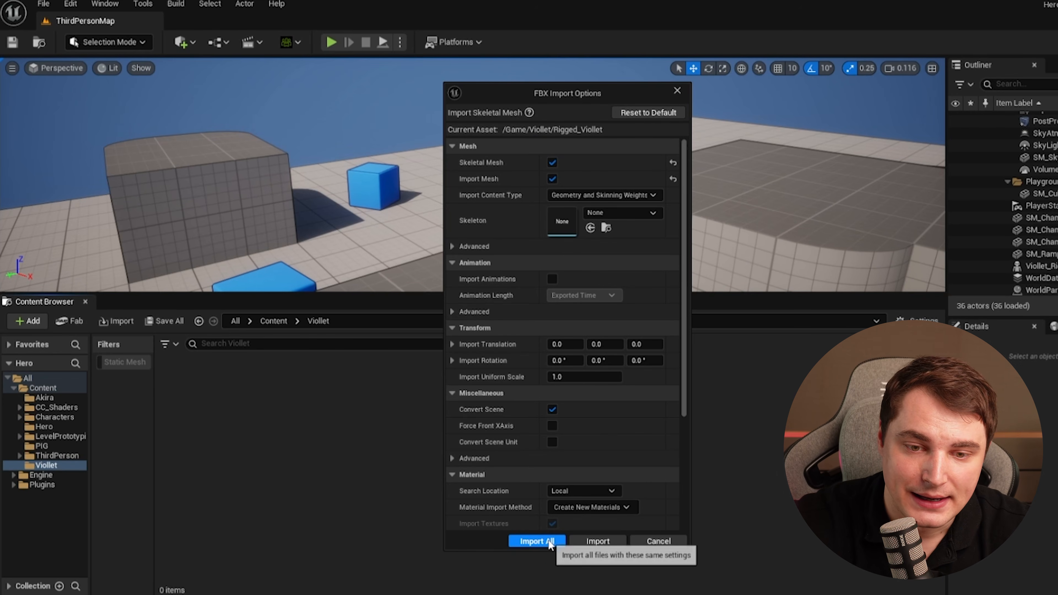
Switch to Unreal Engine, import the FBX with Import All, and place the character in the level.
{"action": "left_click", "coordinate": [537, 541]}
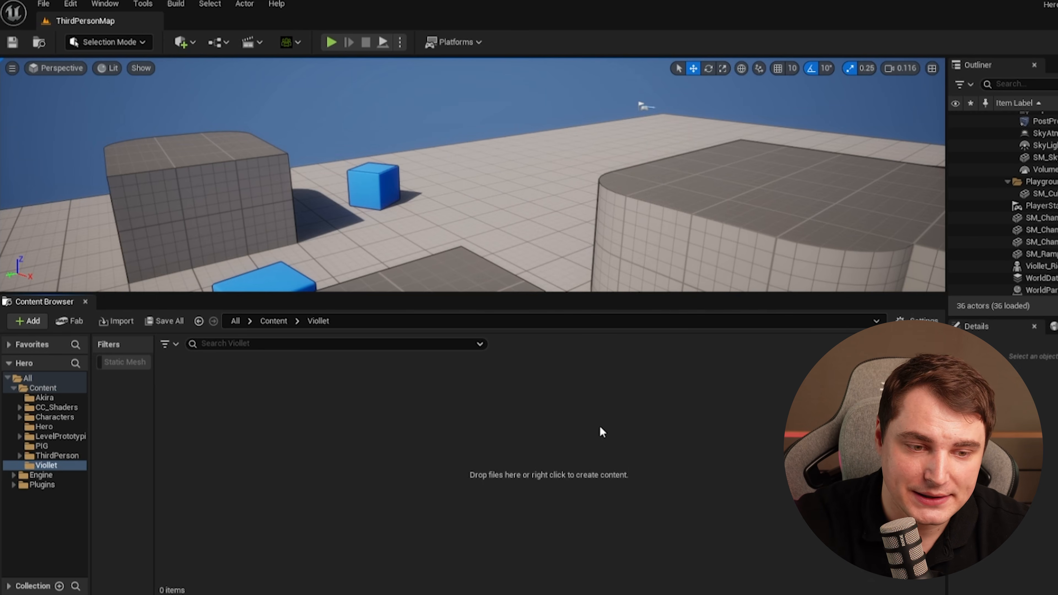
{"action": "left_click", "coordinate": [840, 134]}
{"action": "left_click", "coordinate": [550, 371]}
{"action": "left_click_drag", "start_coordinate": [494, 377], "coordinate": [744, 216]}
{"action": "key", "text": "f"}
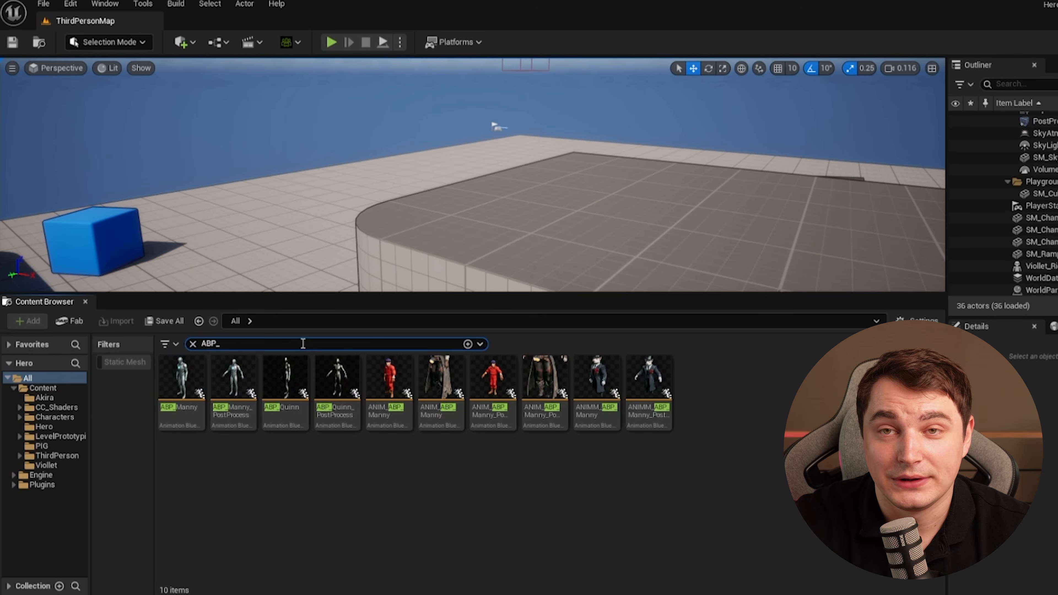
Search the content for ABP_ and open Retarget Animations for the ABP_Manny animation blueprint.
{"action": "key", "text": "BackSpace"}
{"action": "key", "text": "BackSpace"}
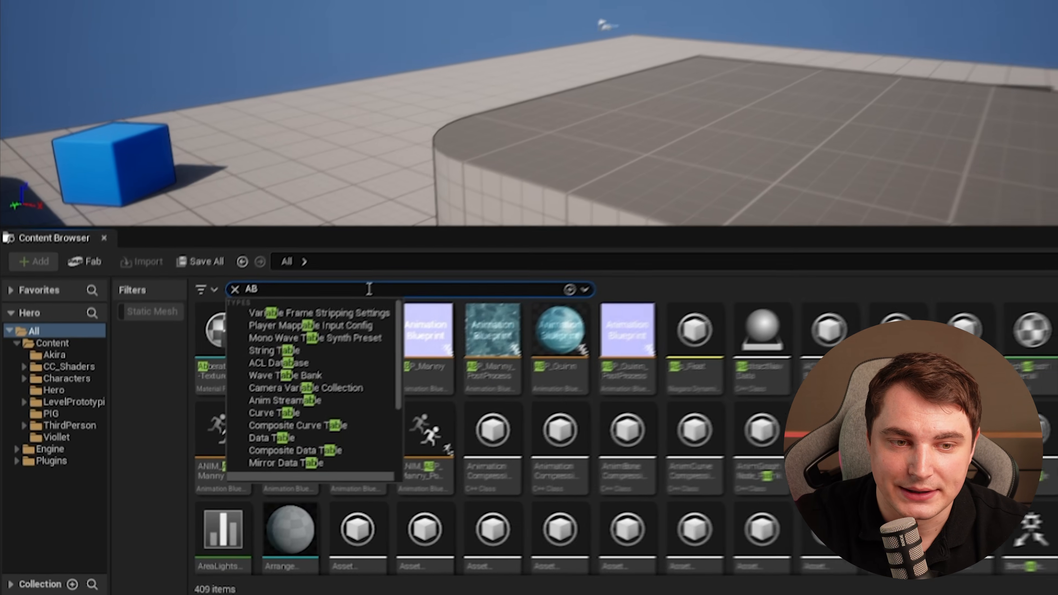
{"action": "type", "text": "P_"}
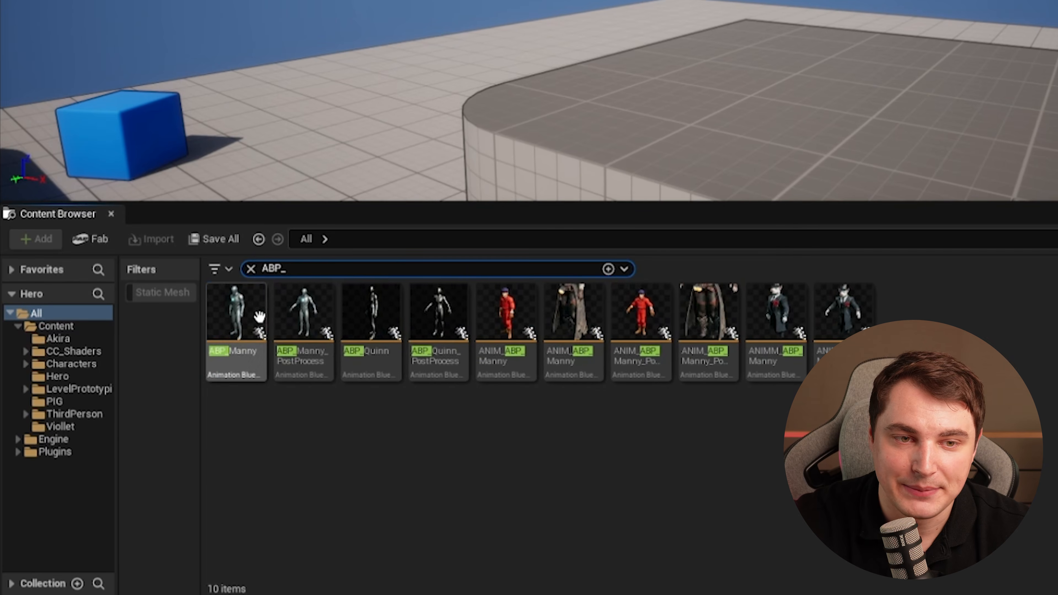
{"action": "left_click", "coordinate": [235, 330]}
{"action": "right_click", "coordinate": [236, 333]}
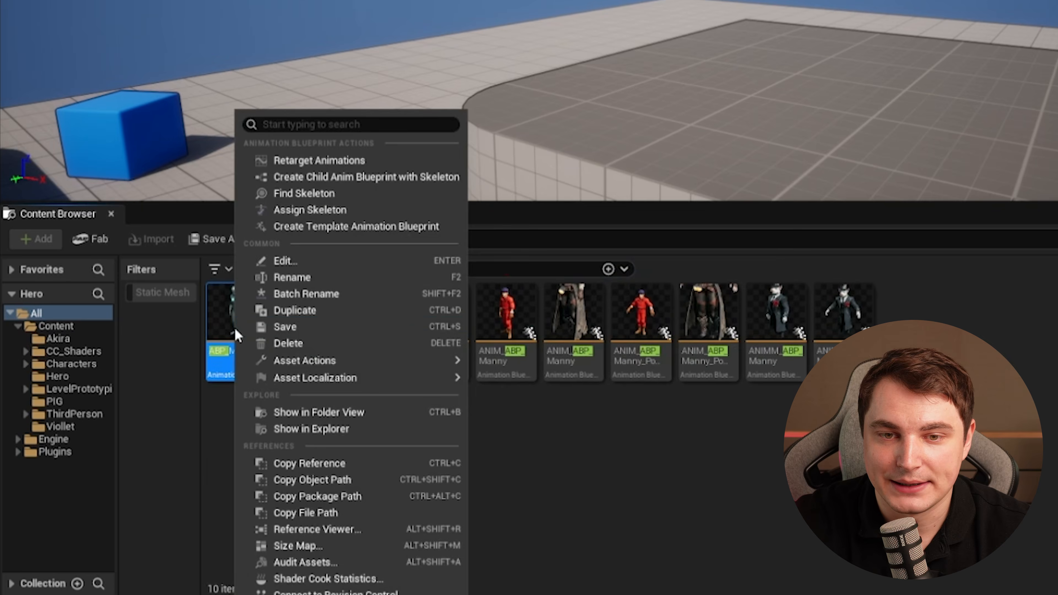
{"action": "left_click", "coordinate": [313, 159]}
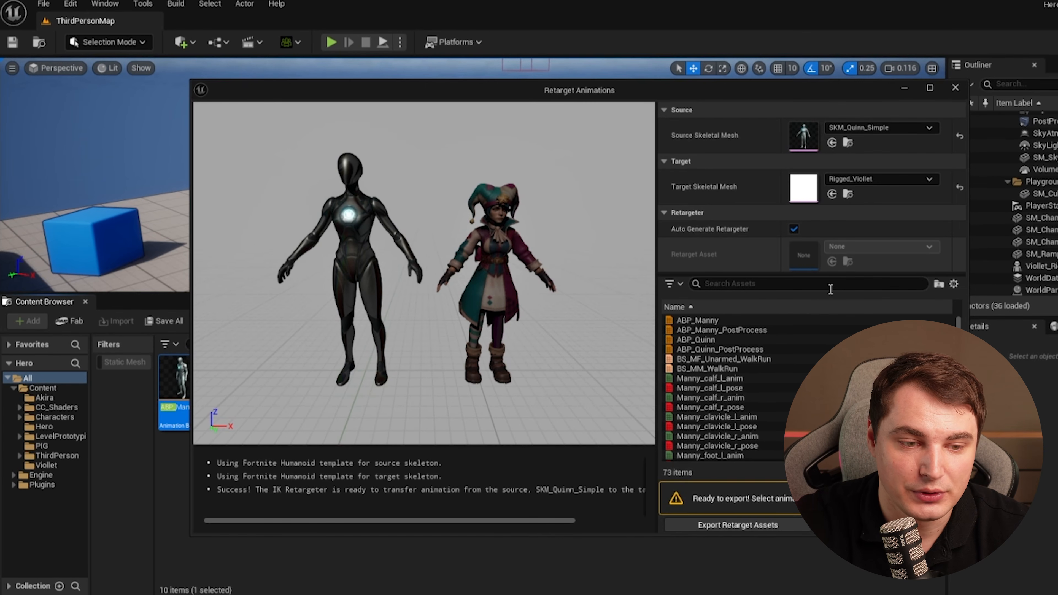
Select all listed animations and export the retargeted assets to Rigged_Viollet with the prefix vio_.
{"action": "double_click", "coordinate": [715, 386]}
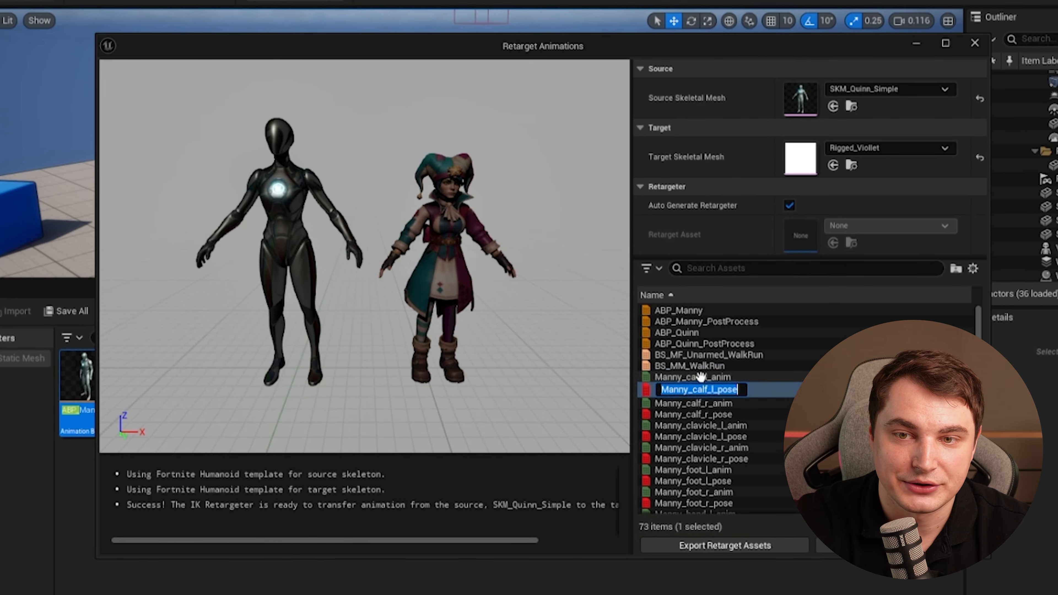
{"action": "left_click", "coordinate": [701, 376]}
{"action": "left_click_drag", "start_coordinate": [375, 271], "coordinate": [417, 275]}
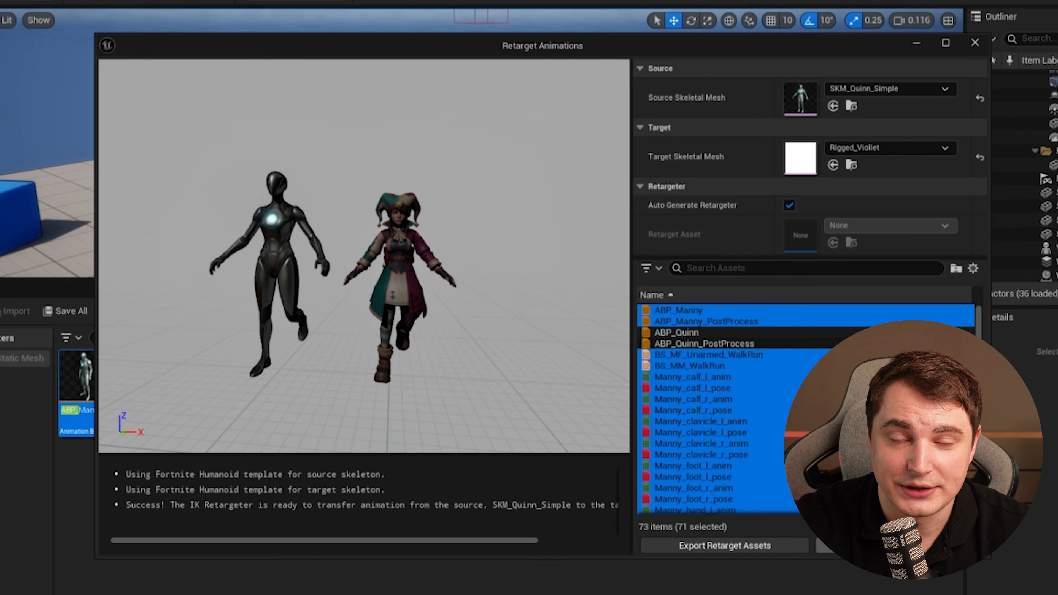
{"action": "left_click", "coordinate": [899, 546]}
{"action": "left_click", "coordinate": [492, 241]}
{"action": "left_click", "coordinate": [573, 420]}
{"action": "type", "text": "new_"}
{"action": "left_click", "coordinate": [611, 522]}
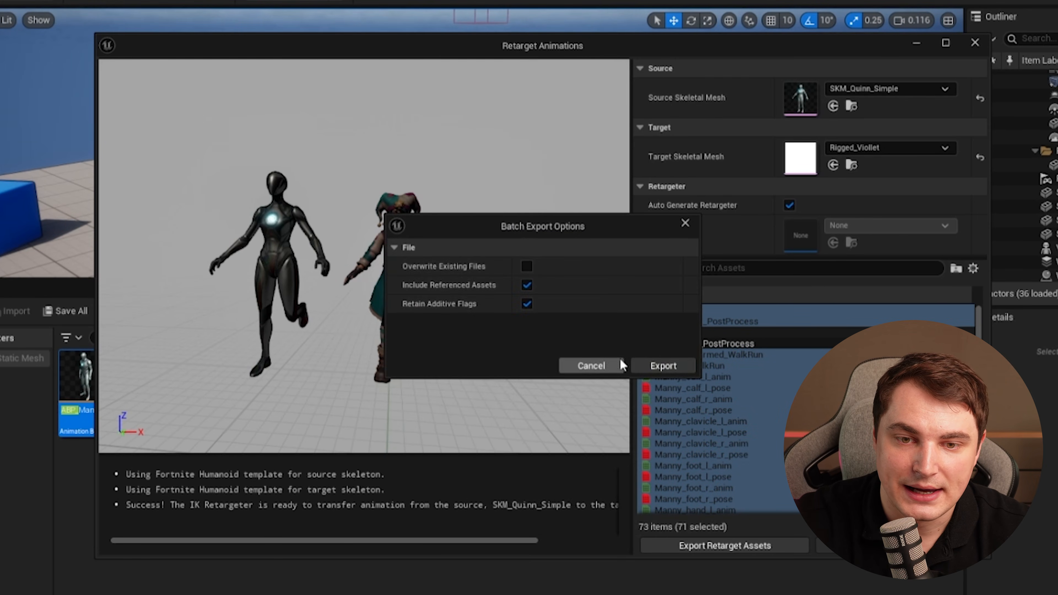
{"action": "left_click", "coordinate": [664, 366]}
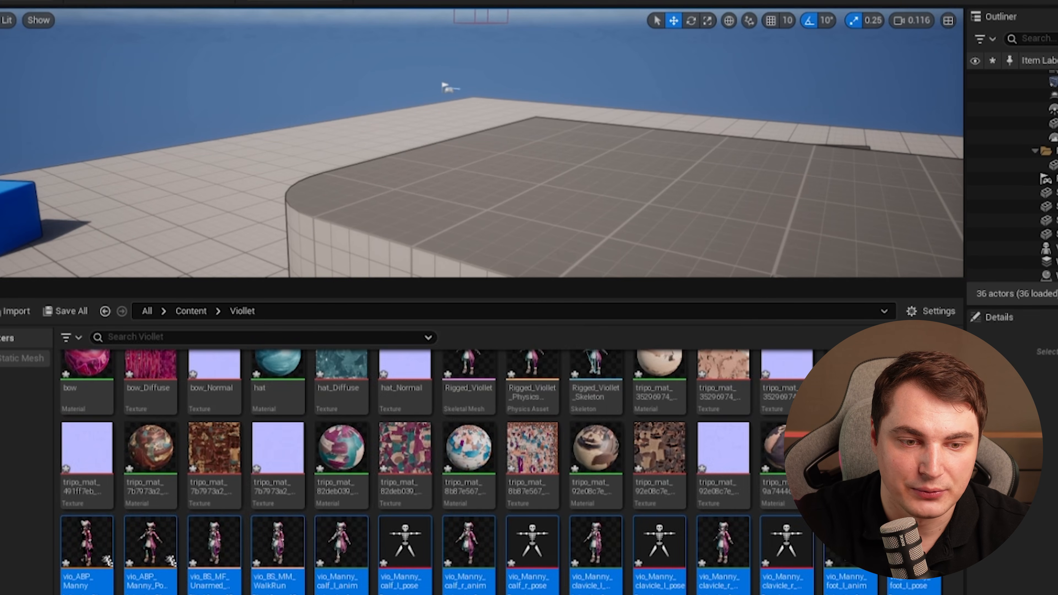
Search for BP_, open the BP_ThirdPersonCharacter blueprint and set its skeletal mesh to Rigged_Viollet.
{"action": "left_click", "coordinate": [147, 312]}
{"action": "left_click", "coordinate": [138, 339]}
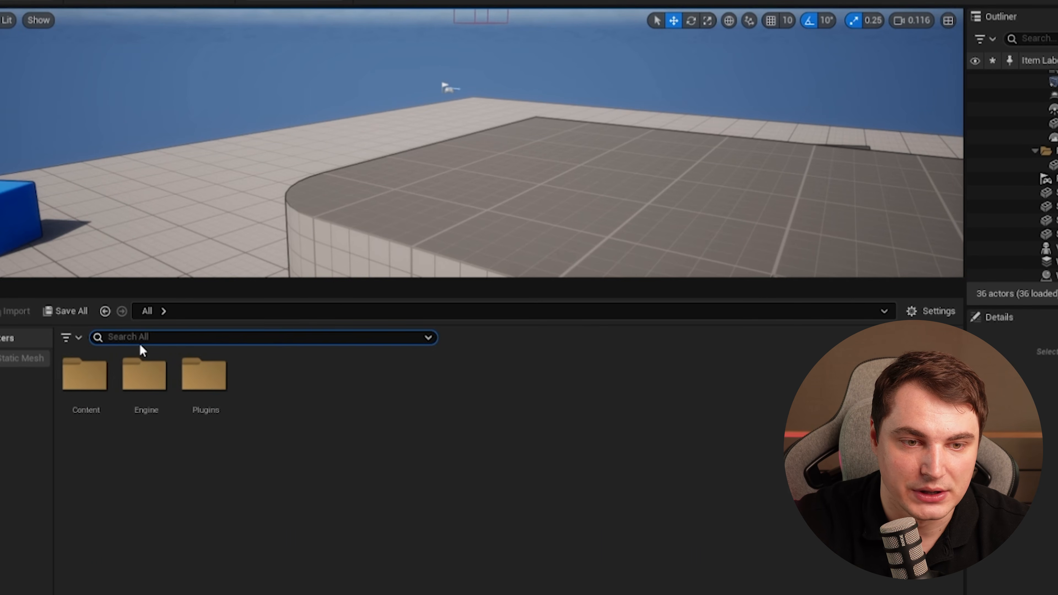
{"action": "type", "text": "BP_"}
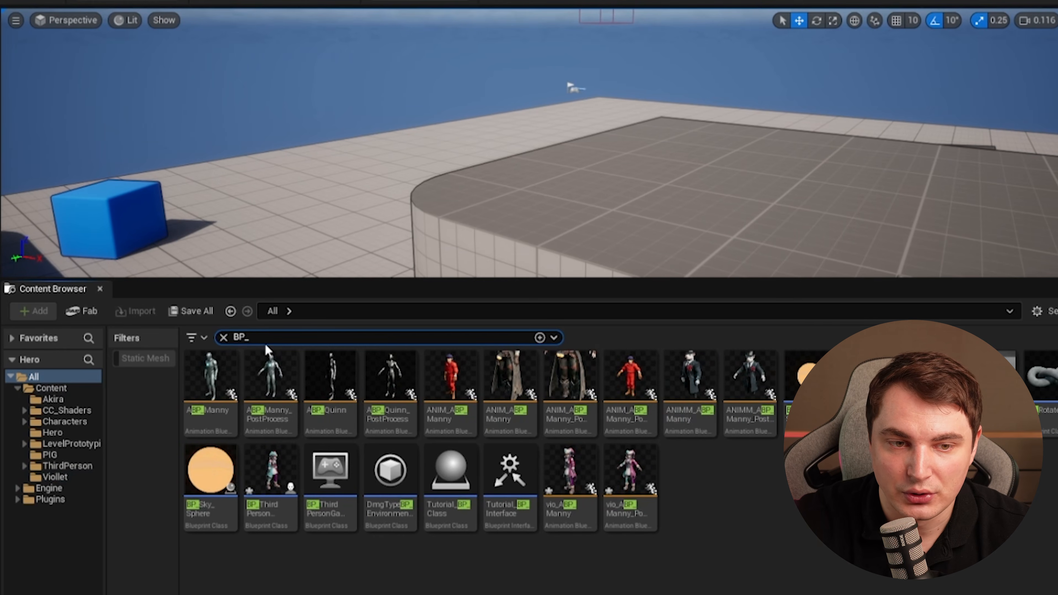
{"action": "left_click", "coordinate": [271, 479]}
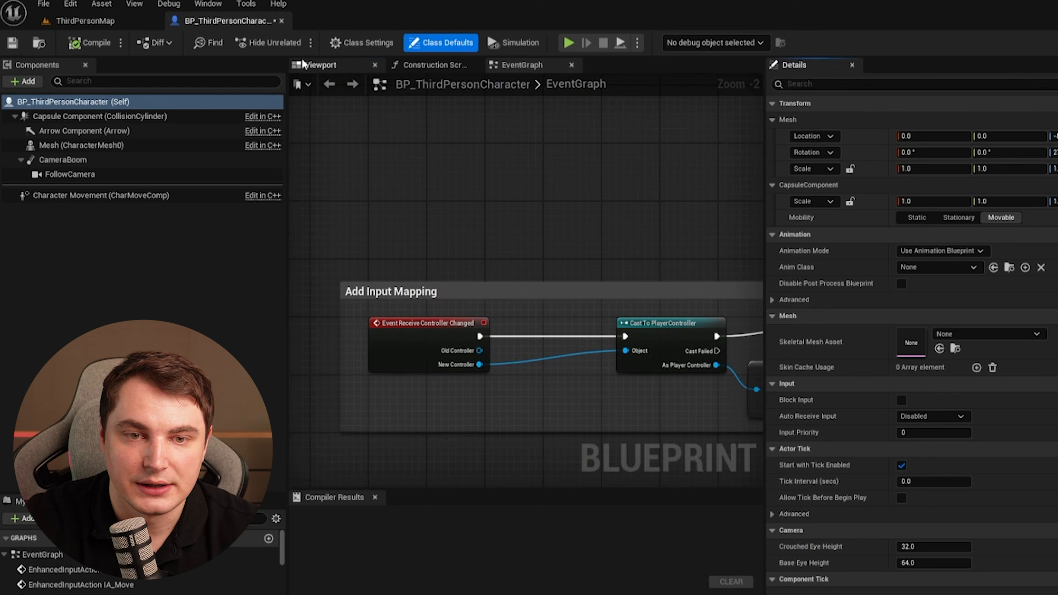
{"action": "left_click", "coordinate": [333, 39]}
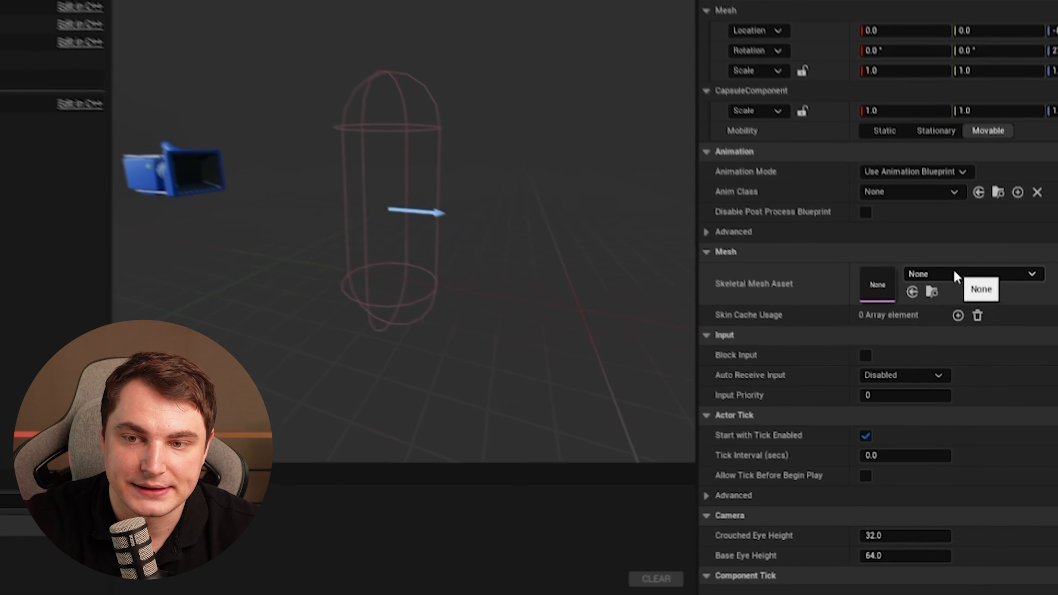
{"action": "left_click", "coordinate": [959, 323]}
Set the character's Anim Class to vio_ABP_Manny.
{"action": "scroll", "coordinate": [976, 519], "scroll_direction": "down", "scroll_amount": 2}
{"action": "left_click", "coordinate": [987, 518]}
{"action": "left_click", "coordinate": [878, 171]}
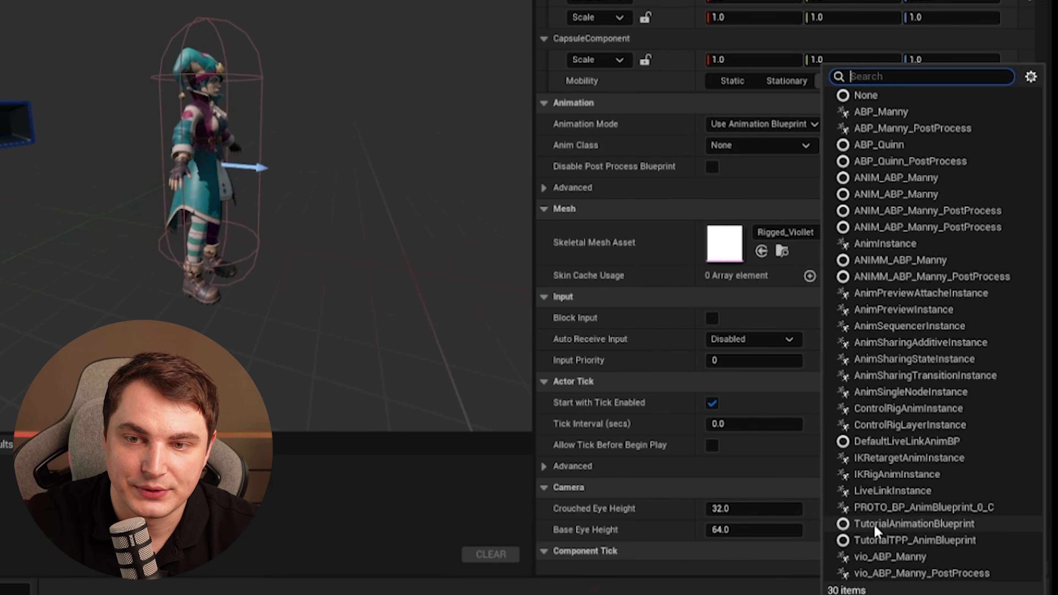
{"action": "left_click", "coordinate": [890, 557]}
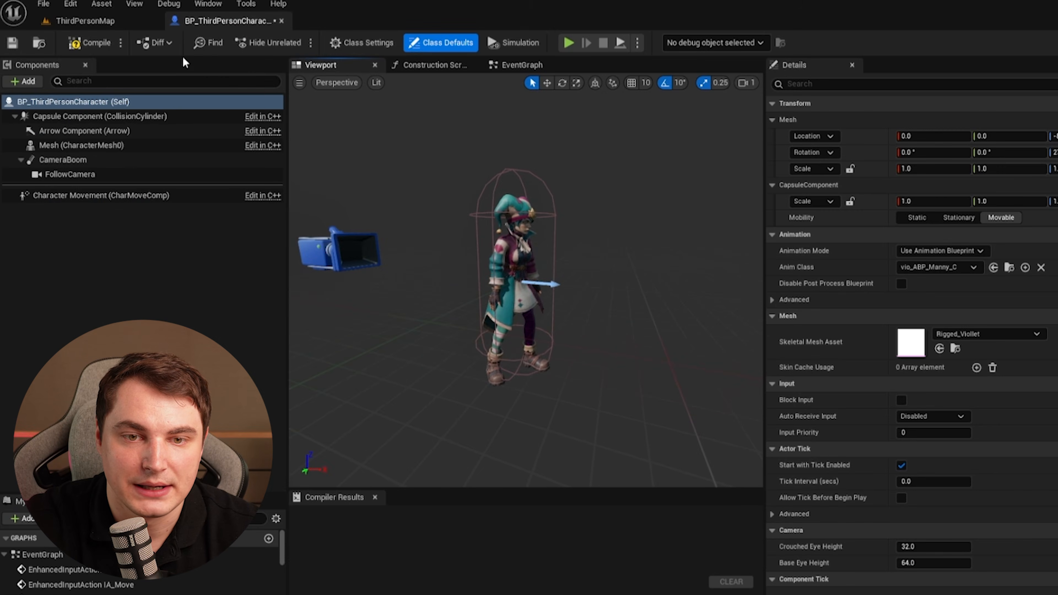
Compile the blueprint, return to the map and play-test by walking the jester around.
{"action": "left_click", "coordinate": [89, 42]}
{"action": "left_click", "coordinate": [85, 21]}
{"action": "key", "text": "alt+p"}
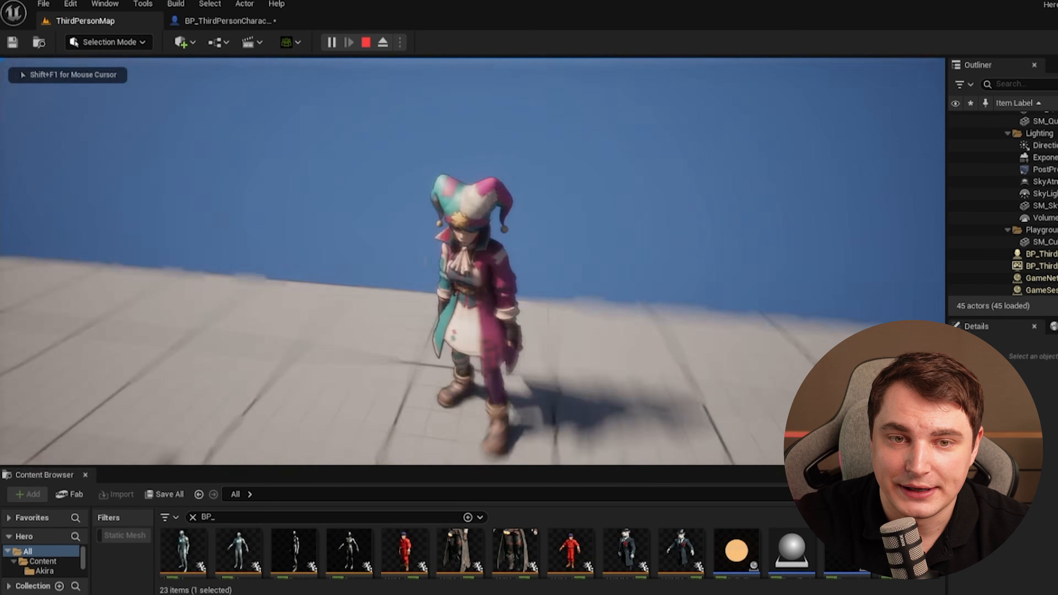
{"action": "key", "text": "a"}
{"action": "key", "text": "s"}
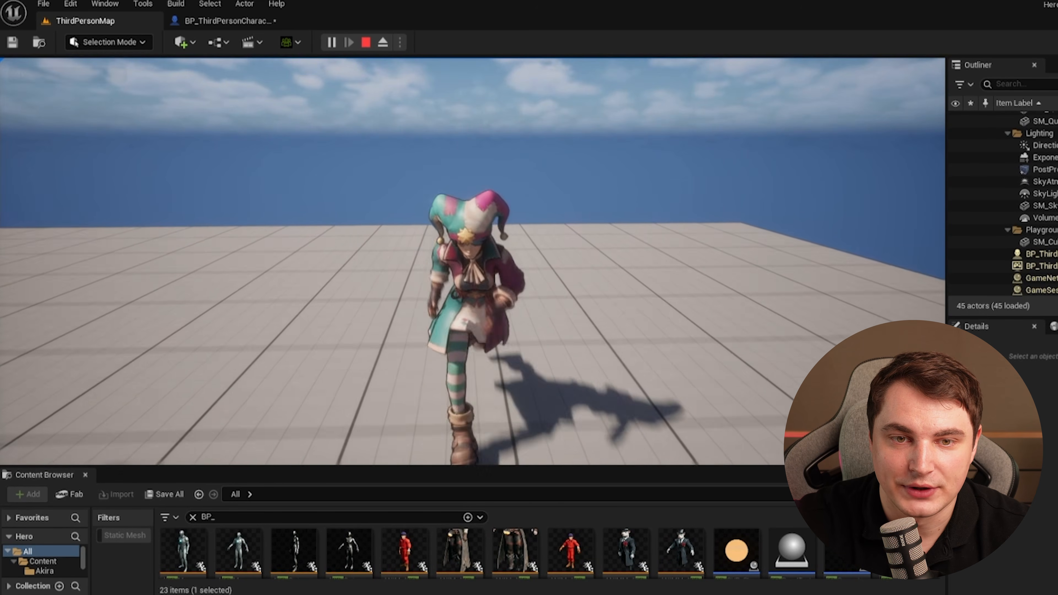
{"action": "key", "text": "w"}
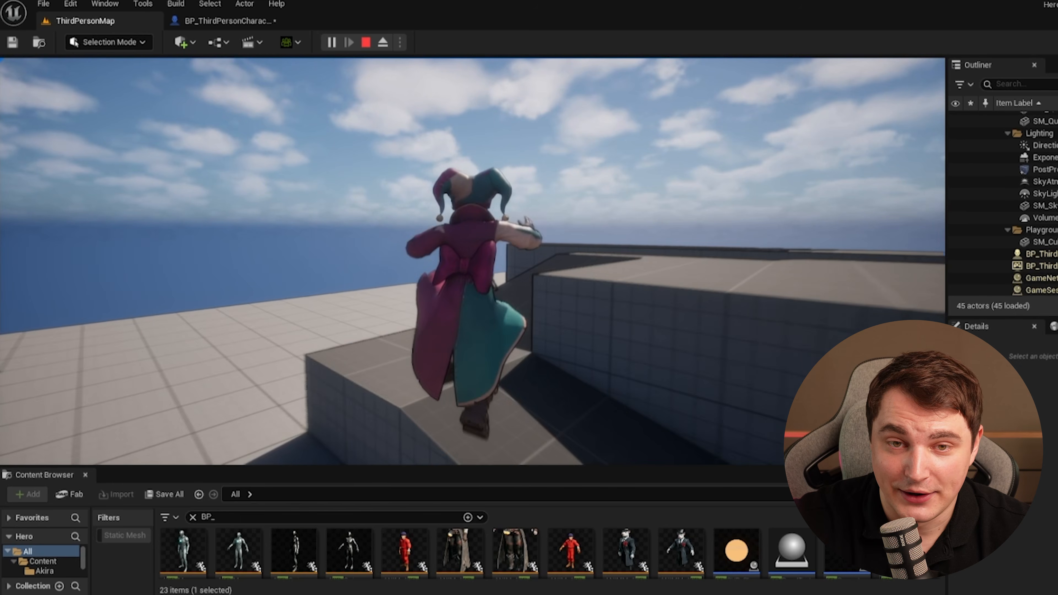
{"action": "key", "text": "Escape"}
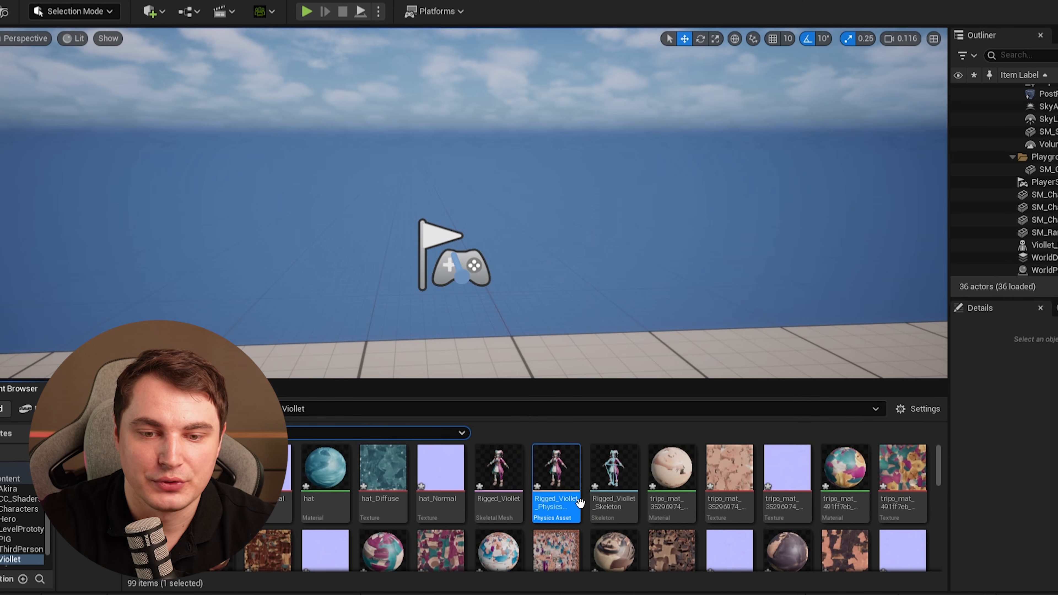
Open the Rigged_Viollet physics asset and shrink the spine_01 collision sphere.
{"action": "mouse_move", "coordinate": [556, 478]}
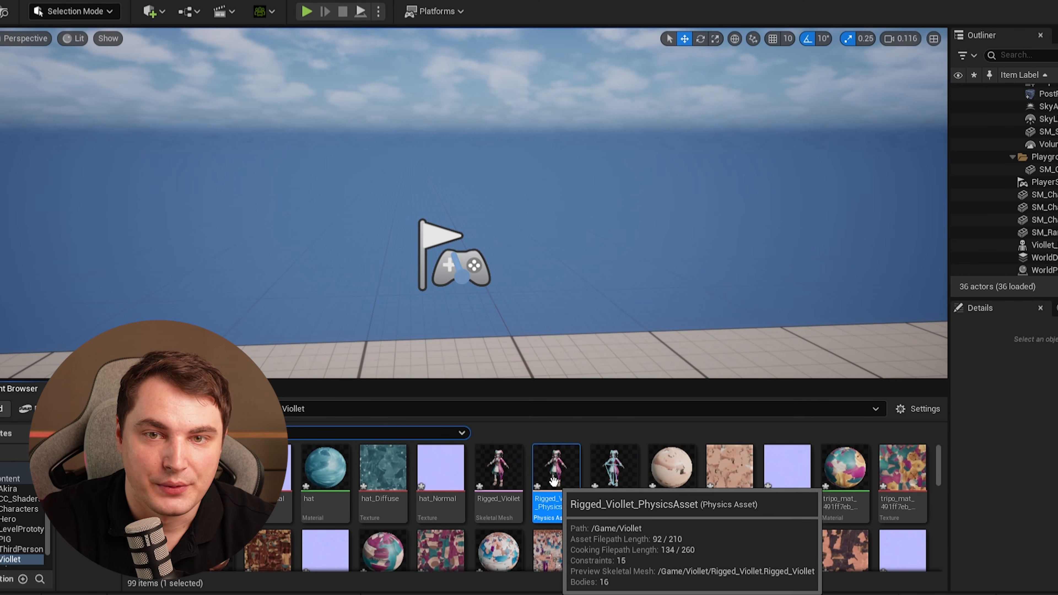
{"action": "double_click", "coordinate": [556, 479]}
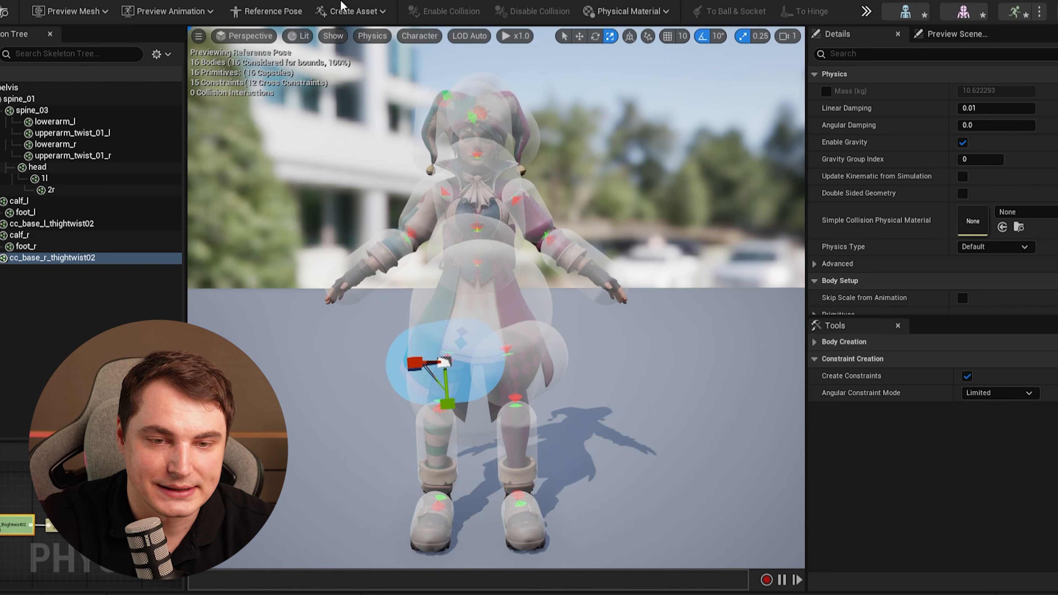
{"action": "right_click_drag", "start_coordinate": [552, 390], "coordinate": [758, 396]}
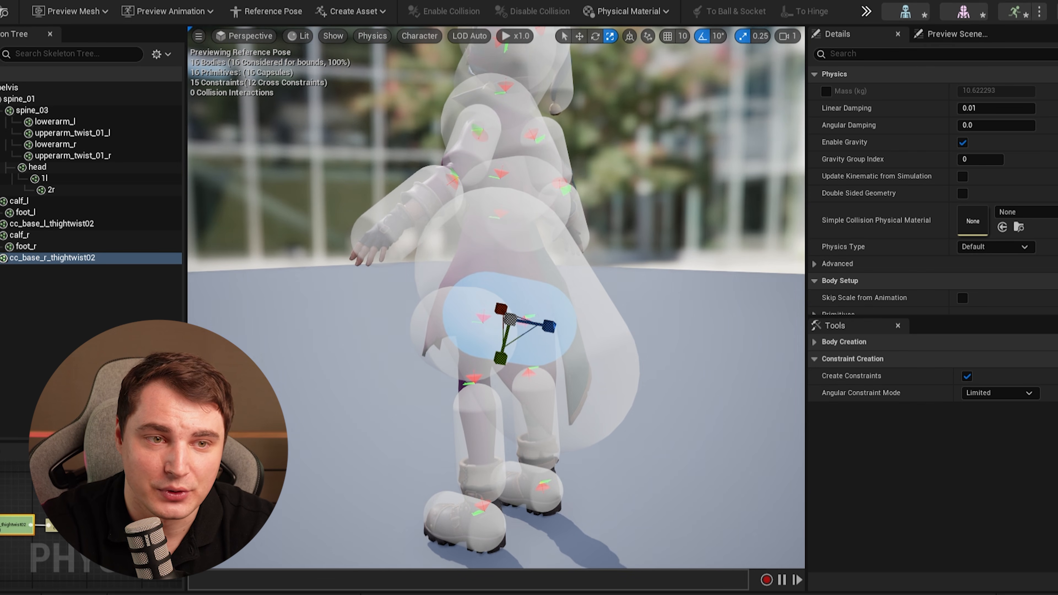
{"action": "left_click", "coordinate": [556, 285]}
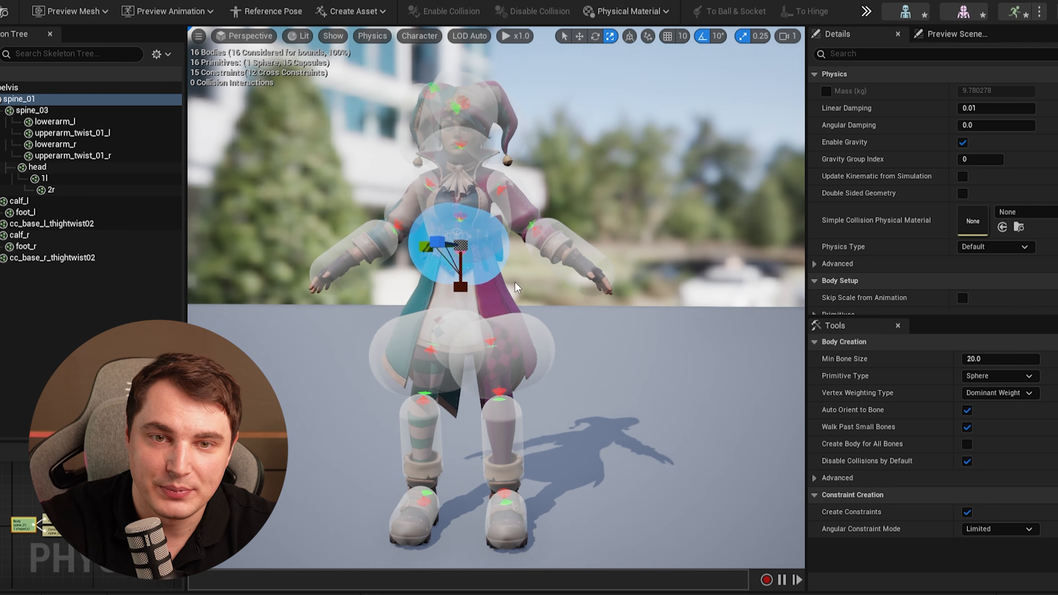
{"action": "right_click_drag", "start_coordinate": [500, 292], "coordinate": [513, 281]}
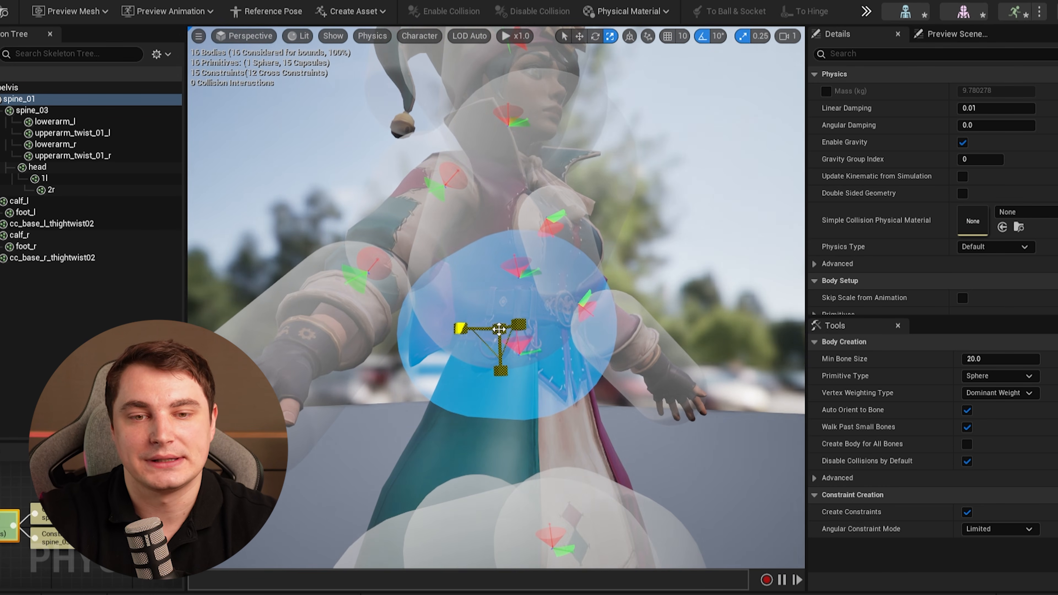
{"action": "left_click_drag", "start_coordinate": [500, 329], "coordinate": [485, 336]}
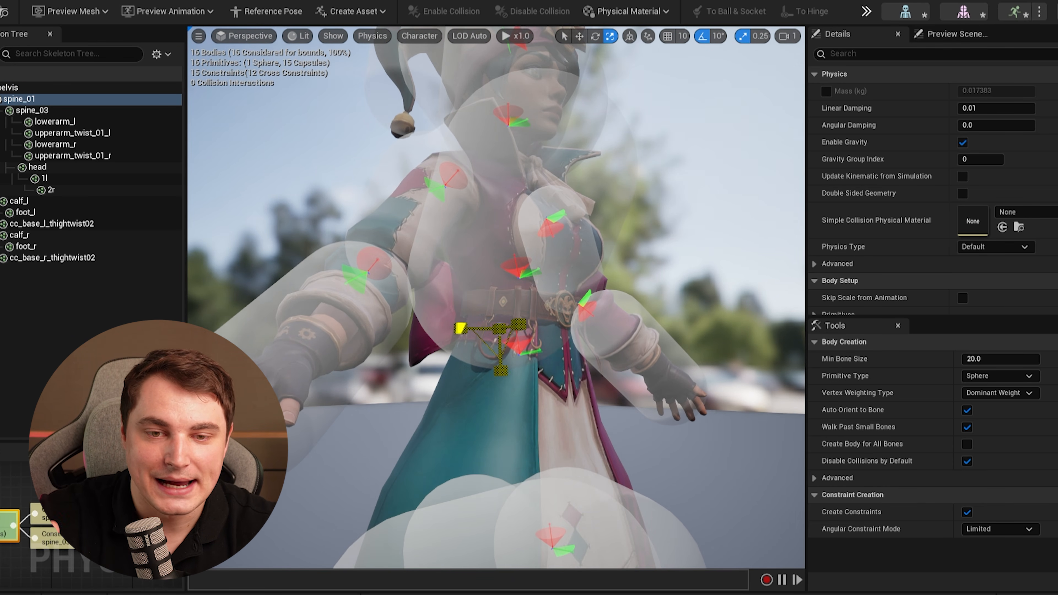
Shrink the spine_03 collision sphere to fit the chest.
{"action": "right_click_drag", "start_coordinate": [500, 328], "coordinate": [734, 325]}
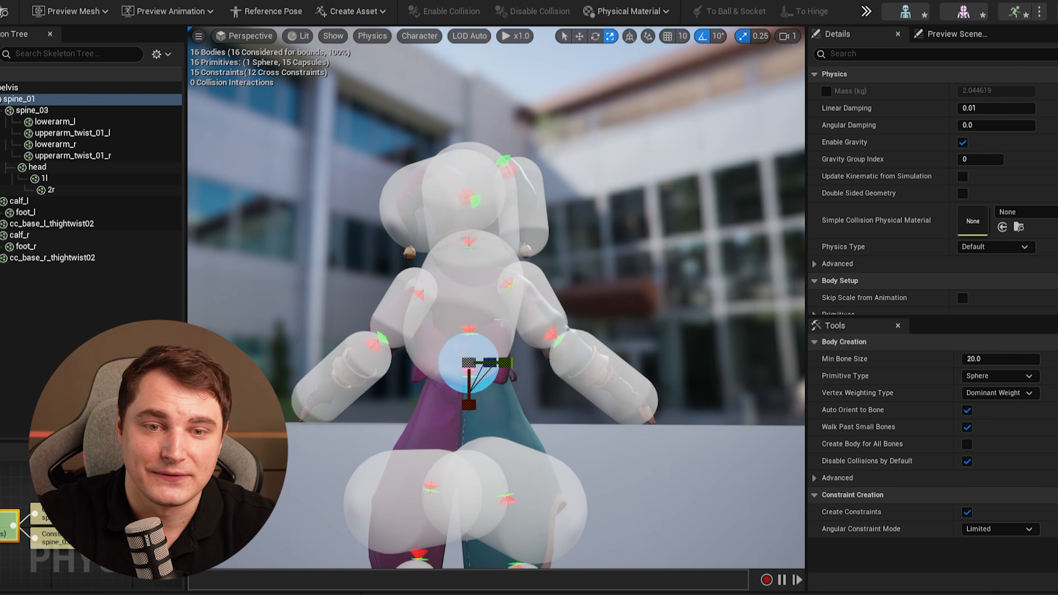
{"action": "left_click", "coordinate": [452, 312]}
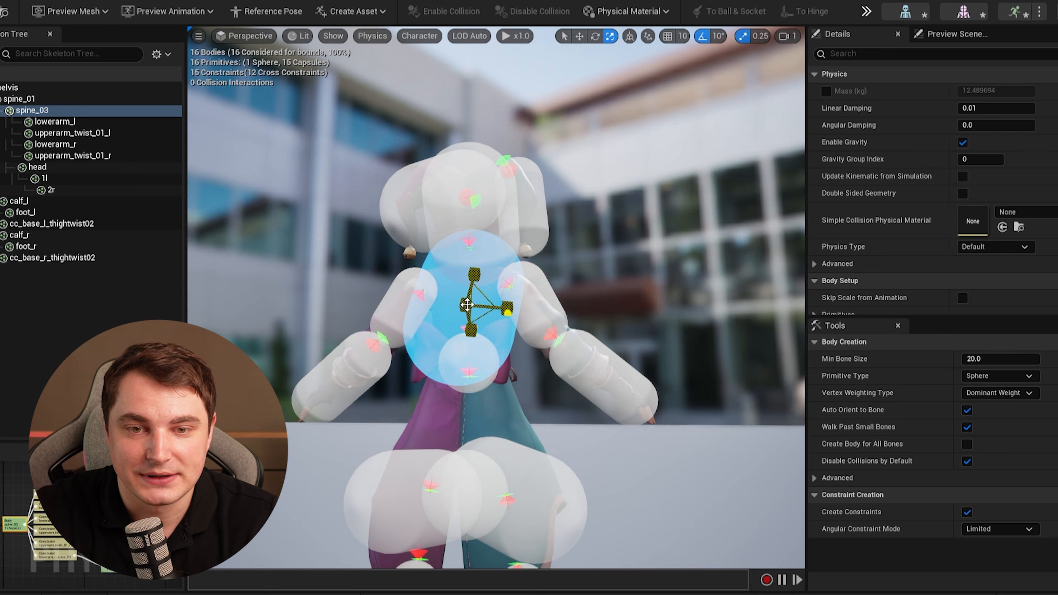
{"action": "left_click_drag", "start_coordinate": [466, 305], "coordinate": [450, 313]}
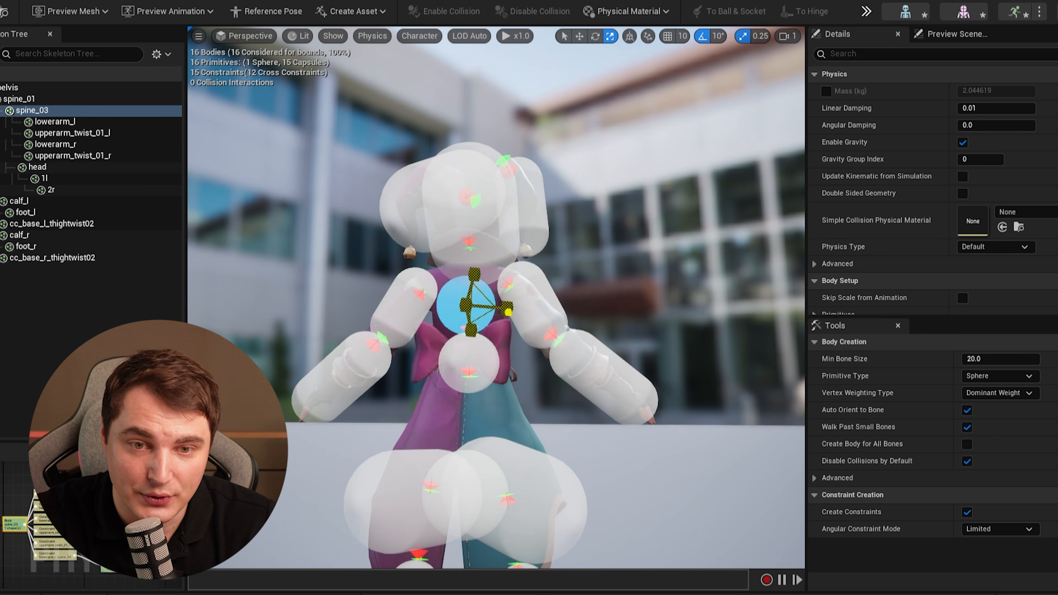
{"action": "left_click", "coordinate": [484, 375]}
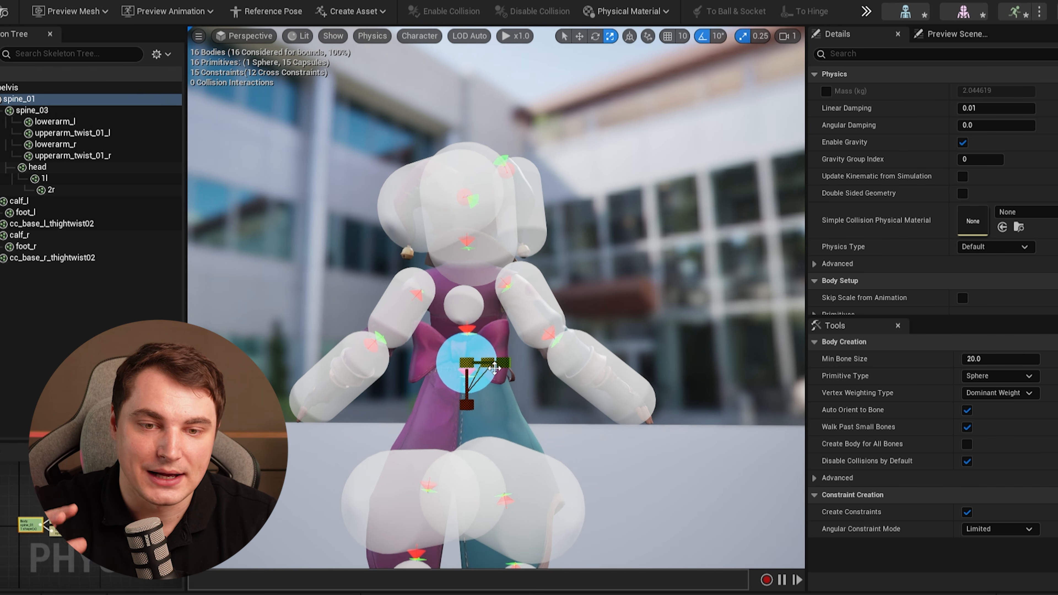
Move the pelvis collision sphere upward and shrink it.
{"action": "right_click_drag", "start_coordinate": [534, 414], "coordinate": [583, 450]}
{"action": "left_click", "coordinate": [571, 391]}
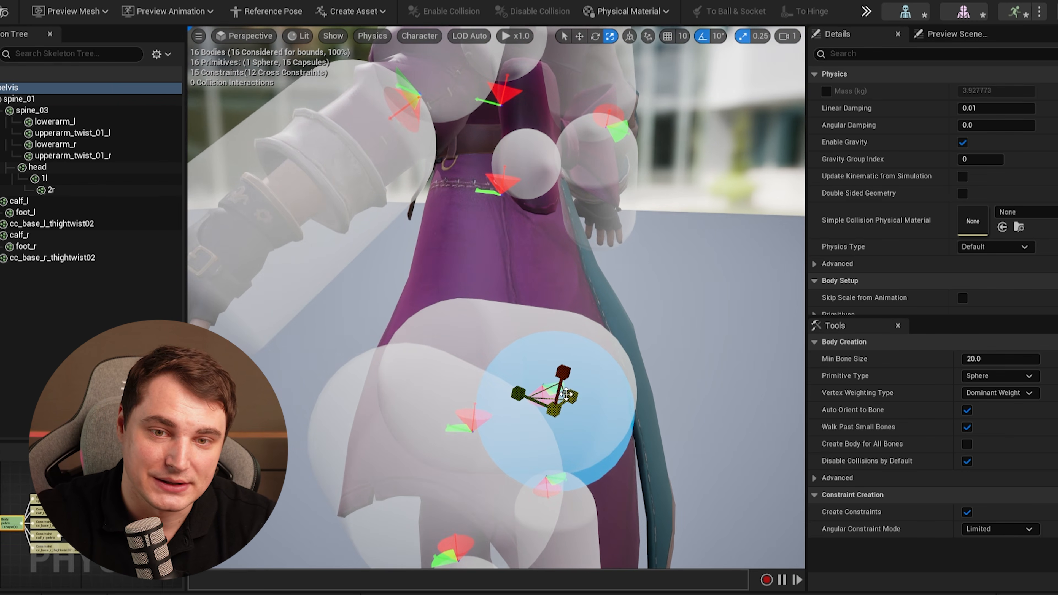
{"action": "left_click_drag", "start_coordinate": [559, 359], "coordinate": [458, 256]}
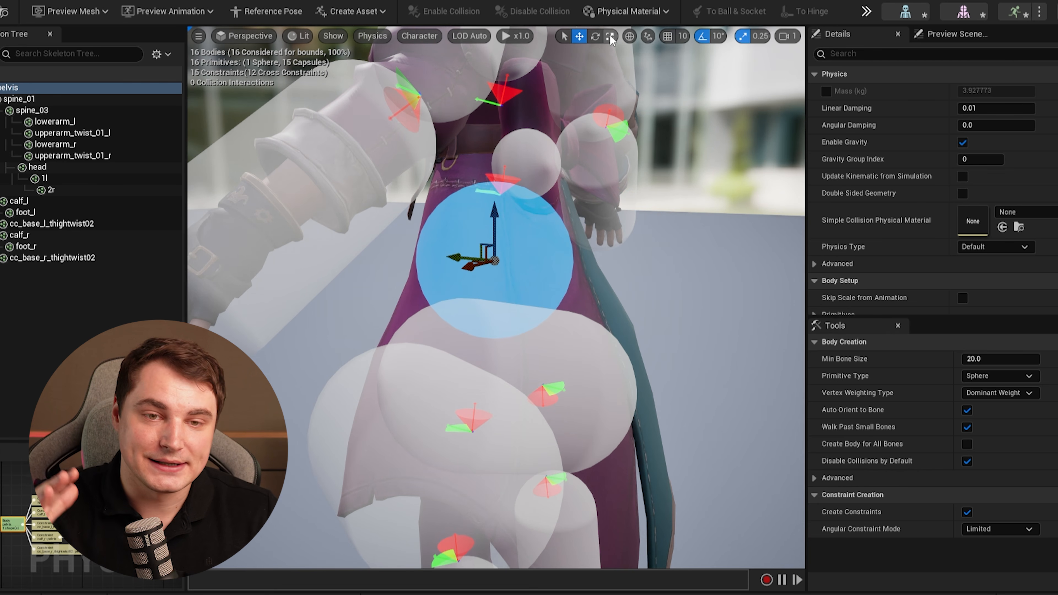
{"action": "left_click_drag", "start_coordinate": [499, 268], "coordinate": [491, 278]}
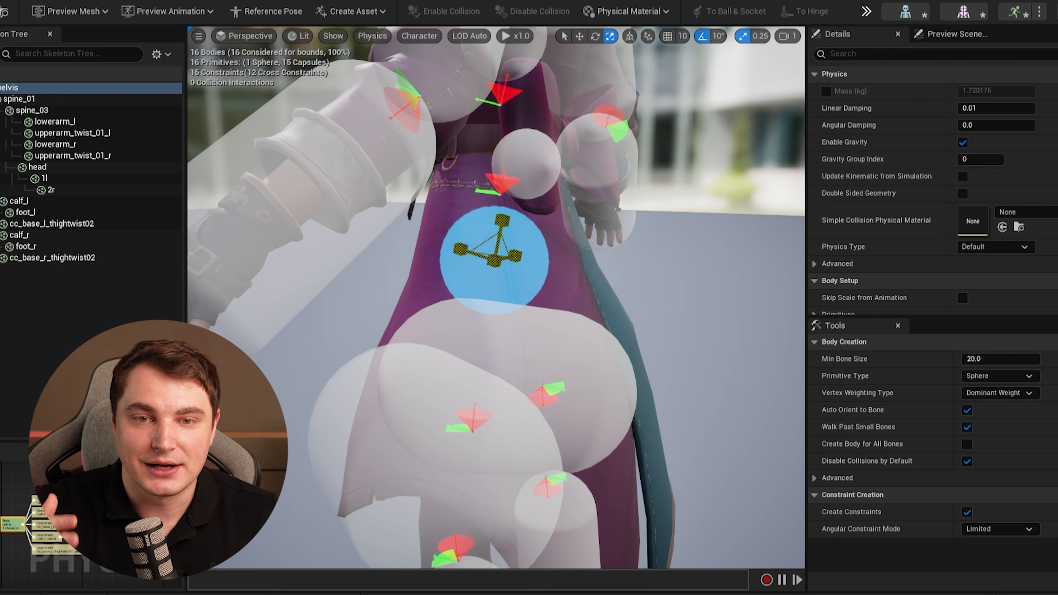
Select both thigh-twist collision spheres and shrink them to fit the upper legs.
{"action": "right_click_drag", "start_coordinate": [508, 263], "coordinate": [344, 265]}
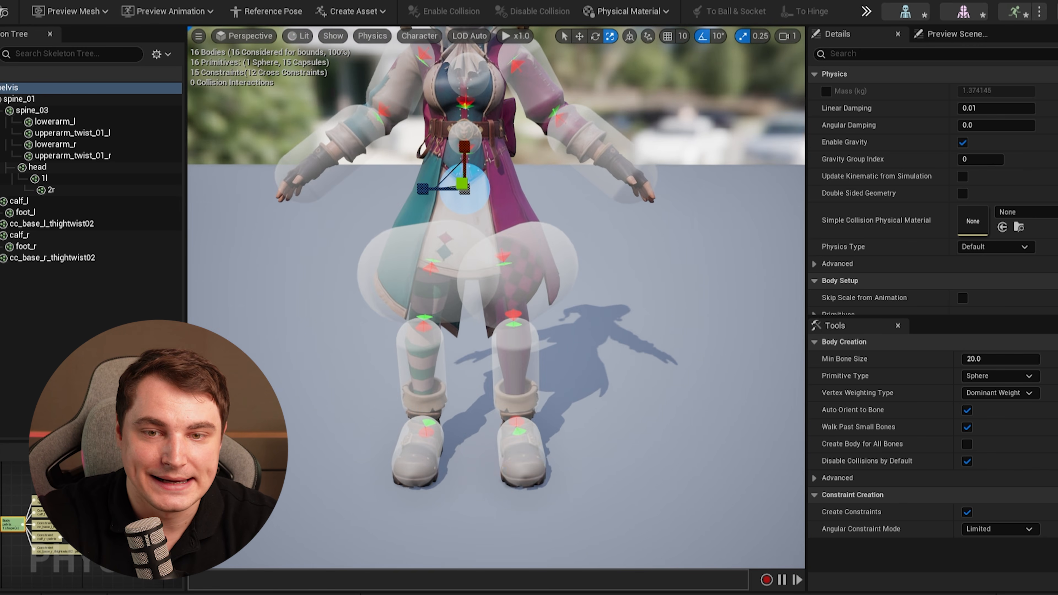
{"action": "left_click", "coordinate": [545, 273]}
{"action": "right_click_drag", "start_coordinate": [545, 273], "coordinate": [600, 269]}
{"action": "right_click_drag", "start_coordinate": [430, 342], "coordinate": [359, 338]}
{"action": "left_click", "coordinate": [448, 315]}
{"action": "mouse_move", "coordinate": [449, 316]}
{"action": "right_mouse_down"}
{"action": "mouse_move", "coordinate": [626, 313]}
{"action": "mouse_move", "coordinate": [439, 307]}
{"action": "right_mouse_up"}
{"action": "left_click", "coordinate": [346, 257], "text": "ctrl"}
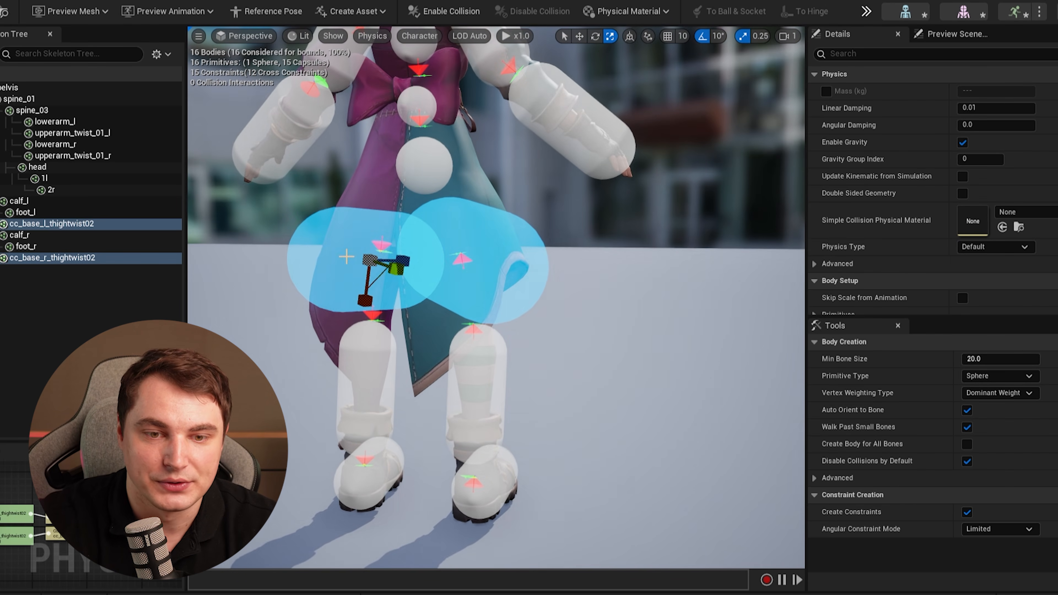
{"action": "left_click", "coordinate": [488, 244]}
{"action": "right_click_drag", "start_coordinate": [489, 244], "coordinate": [539, 235]}
{"action": "left_click", "coordinate": [371, 274], "text": "ctrl"}
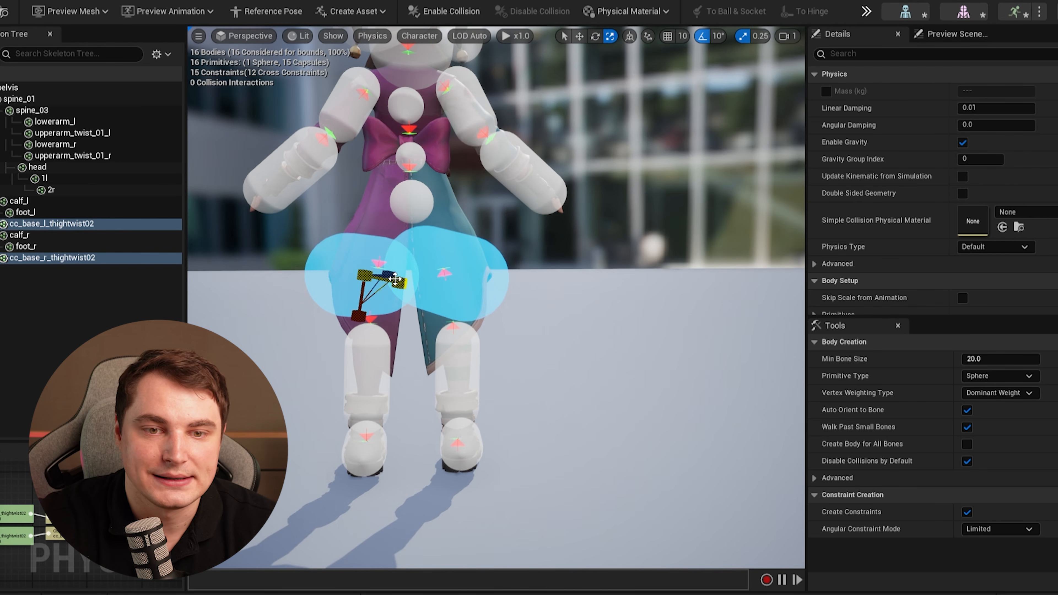
{"action": "left_click_drag", "start_coordinate": [365, 275], "coordinate": [339, 284]}
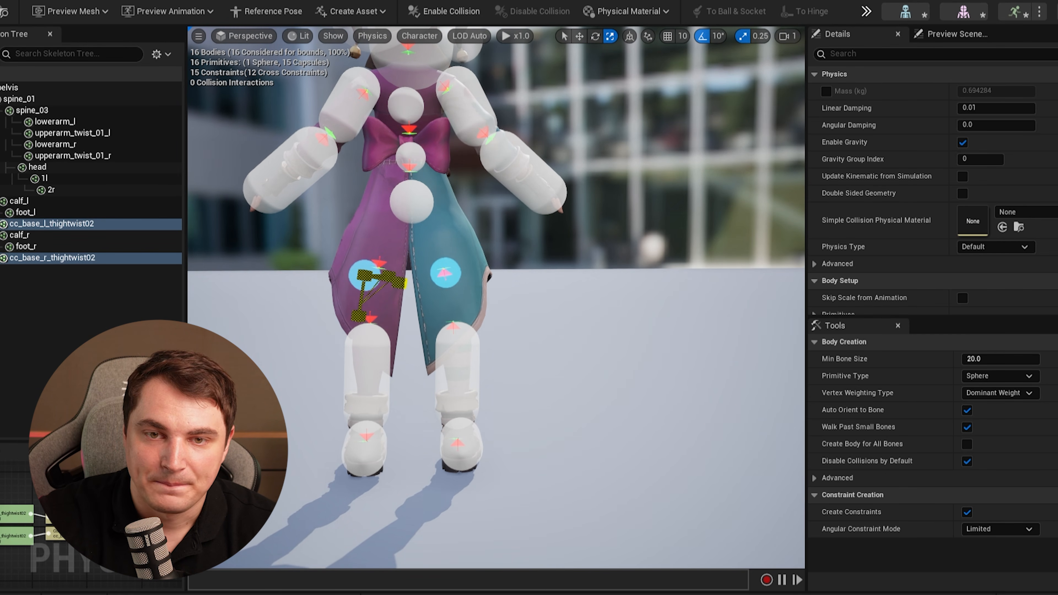
Rotate and reposition the two thigh-twist collision bodies so they align with the upper legs.
{"action": "right_click_drag", "start_coordinate": [363, 282], "coordinate": [425, 286]}
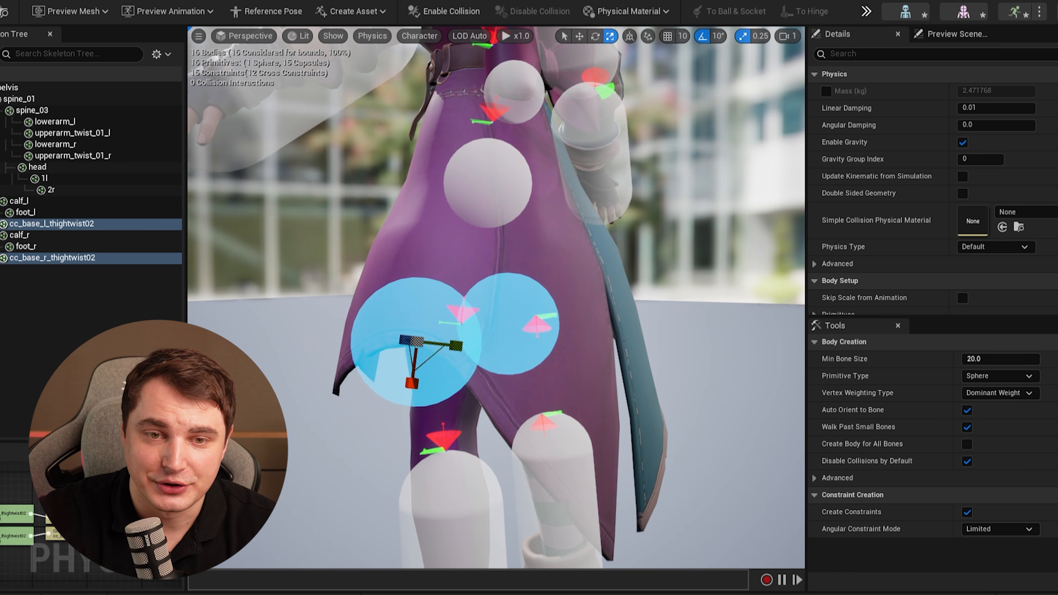
{"action": "left_click", "coordinate": [519, 319]}
{"action": "left_click", "coordinate": [442, 344]}
{"action": "left_click", "coordinate": [529, 312], "text": "ctrl"}
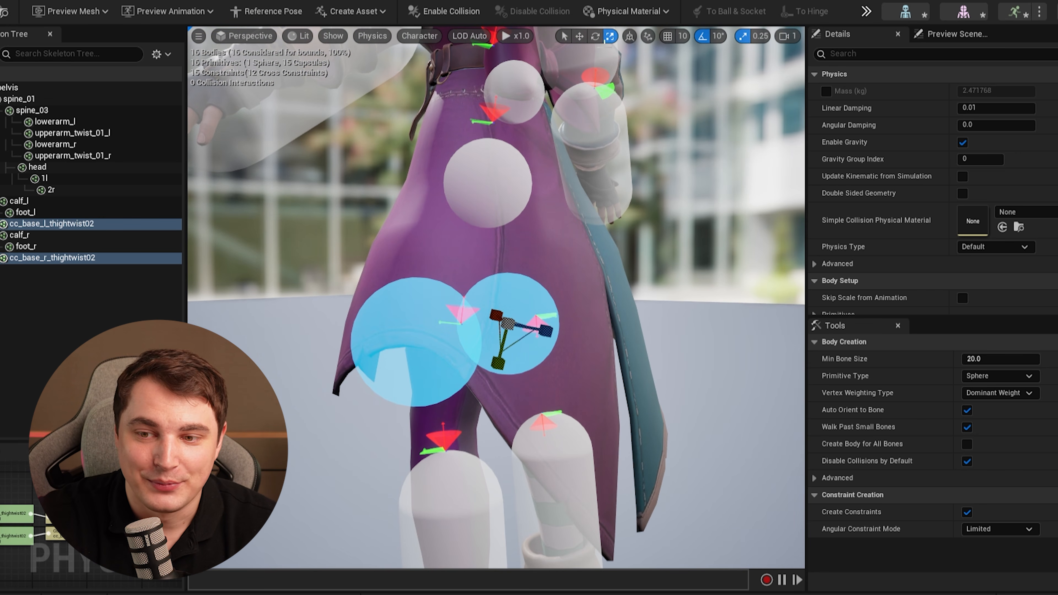
{"action": "key", "text": "e"}
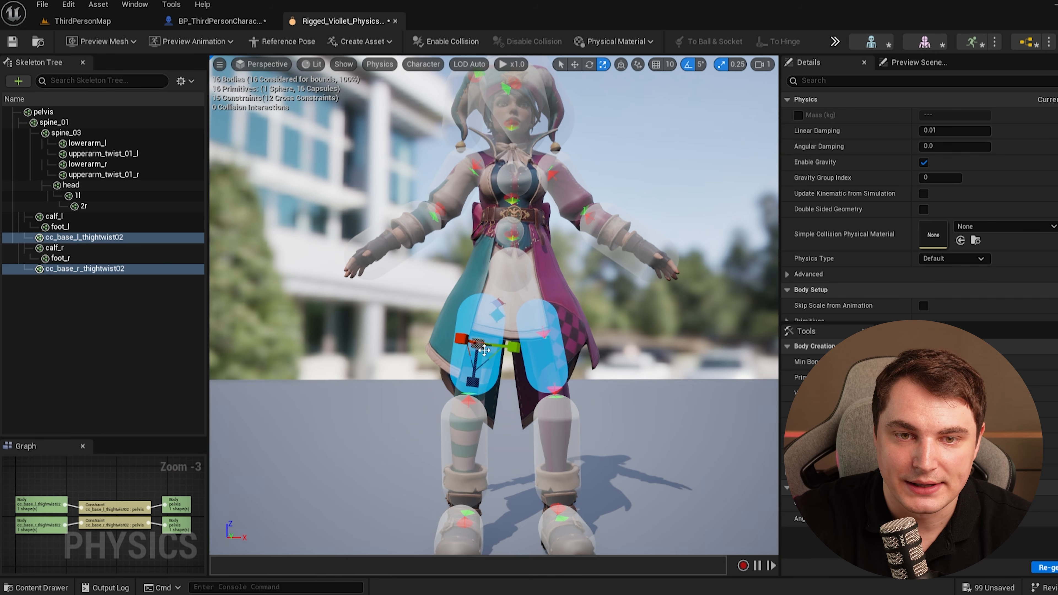
{"action": "left_click", "coordinate": [335, 338]}
{"action": "right_click_drag", "start_coordinate": [335, 338], "coordinate": [421, 383]}
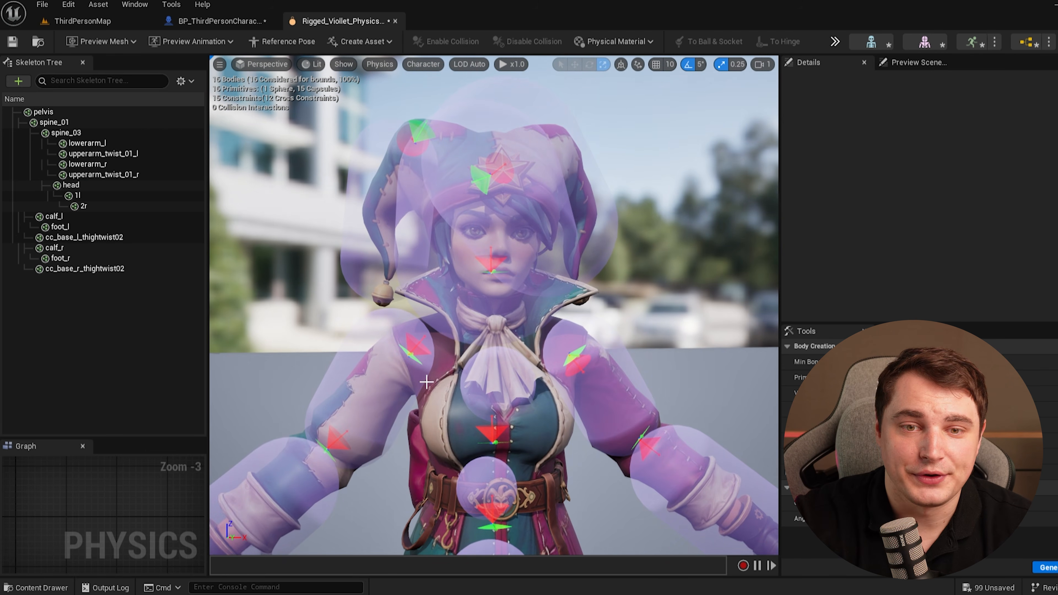
Select the head collision sphere and shrink it.
{"action": "left_click", "coordinate": [465, 300]}
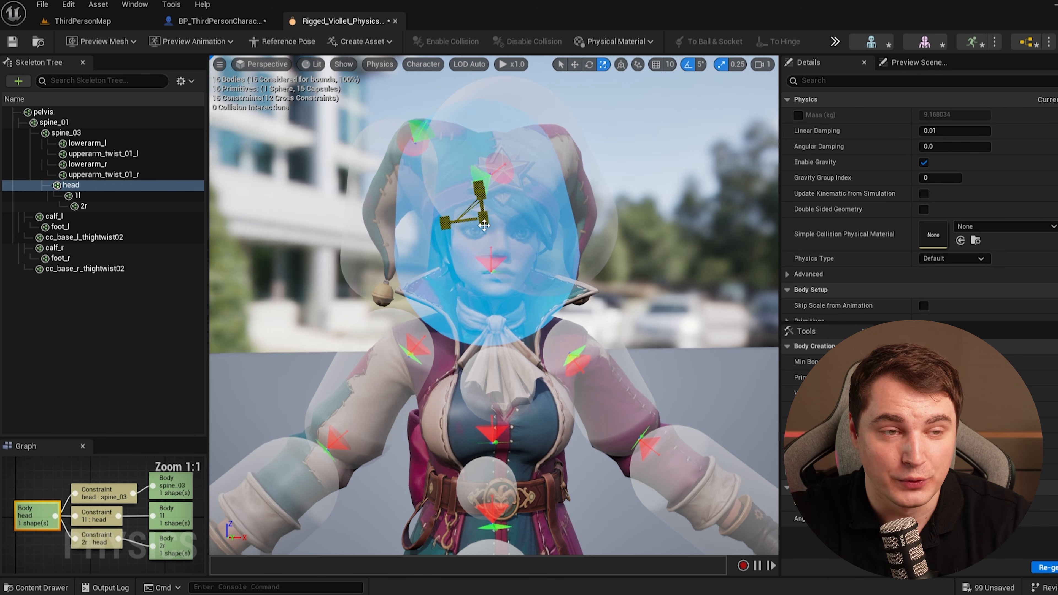
{"action": "left_click_drag", "start_coordinate": [483, 223], "coordinate": [446, 248]}
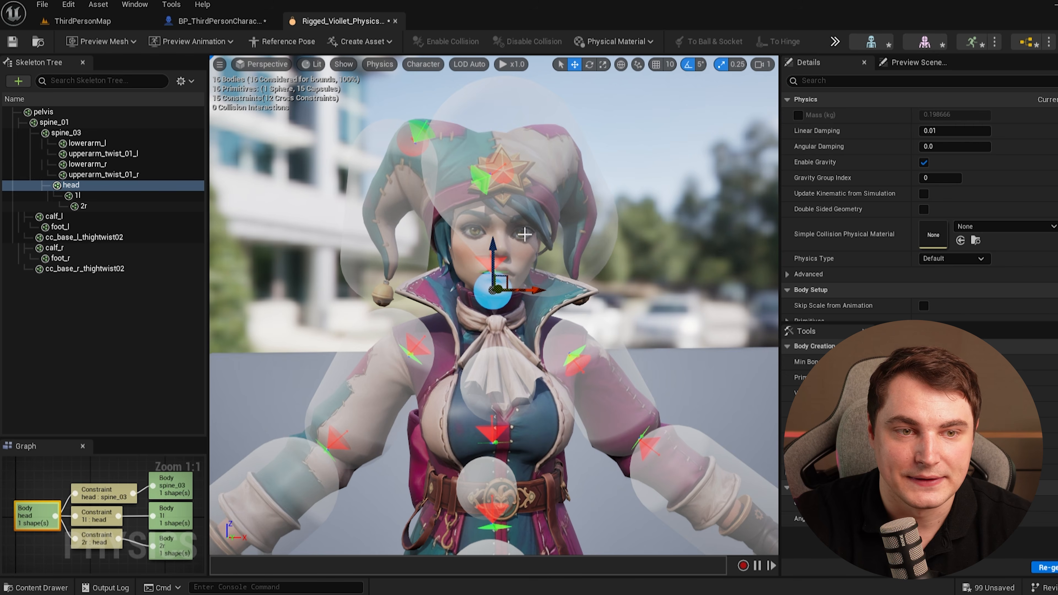
{"action": "left_click", "coordinate": [541, 227]}
Examine the collision bodies on the hat bones 1l and 2r and how the hat flaps are rigged.
{"action": "left_click", "coordinate": [88, 195]}
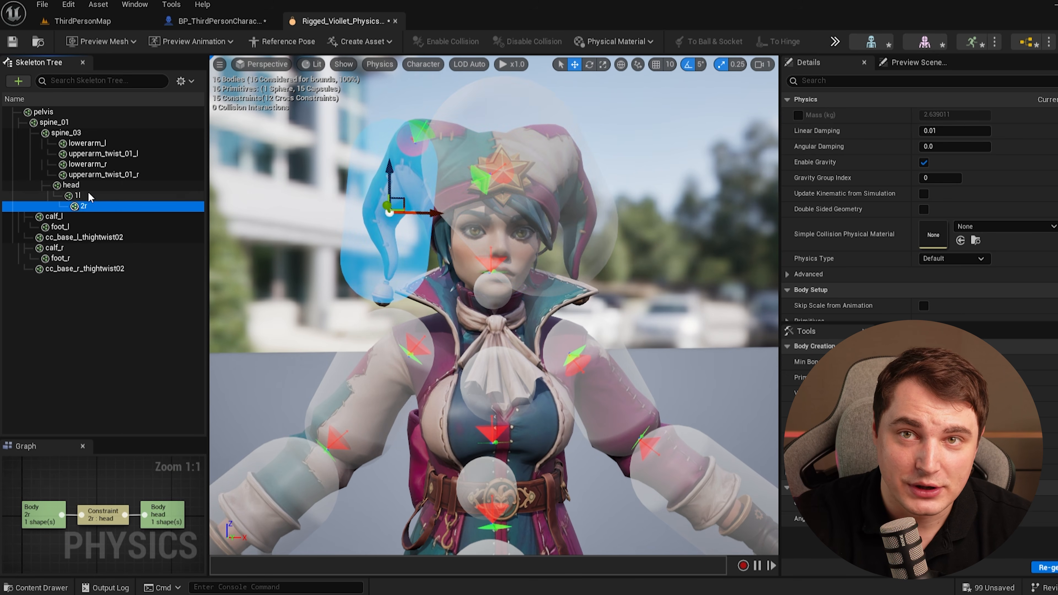
{"action": "left_click", "coordinate": [94, 203]}
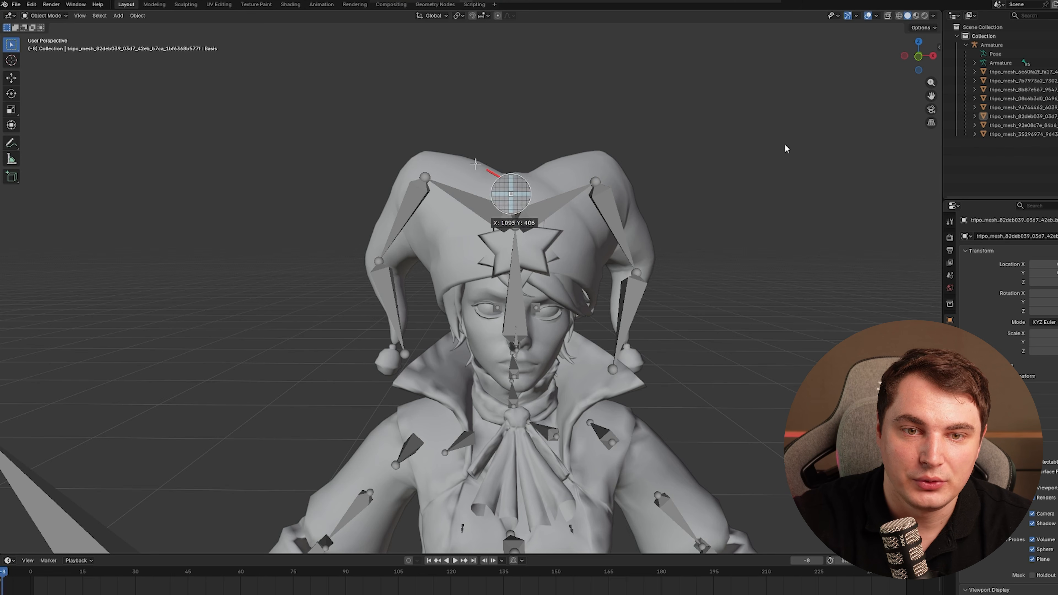
{"action": "mouse_move", "coordinate": [399, 179]}
{"action": "left_mouse_down"}
{"action": "mouse_move", "coordinate": [521, 196]}
{"action": "mouse_move", "coordinate": [403, 191]}
{"action": "mouse_move", "coordinate": [363, 248]}
{"action": "mouse_move", "coordinate": [383, 272]}
{"action": "mouse_move", "coordinate": [410, 257]}
{"action": "left_mouse_up"}
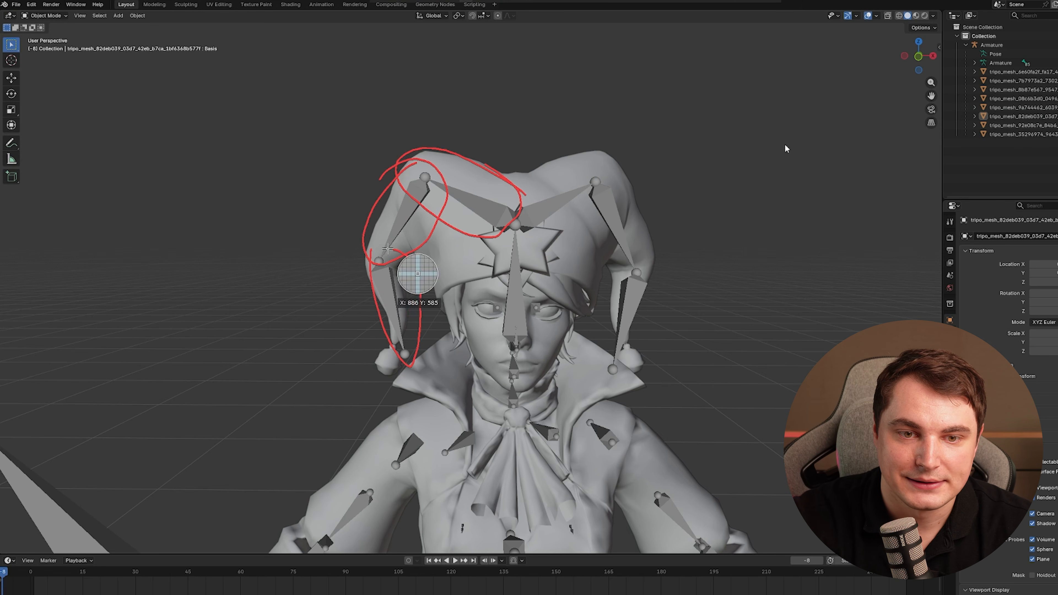
{"action": "mouse_move", "coordinate": [513, 250]}
{"action": "left_mouse_down"}
{"action": "mouse_move", "coordinate": [525, 252]}
{"action": "mouse_move", "coordinate": [555, 191]}
{"action": "mouse_move", "coordinate": [563, 219]}
{"action": "mouse_move", "coordinate": [567, 162]}
{"action": "left_mouse_up"}
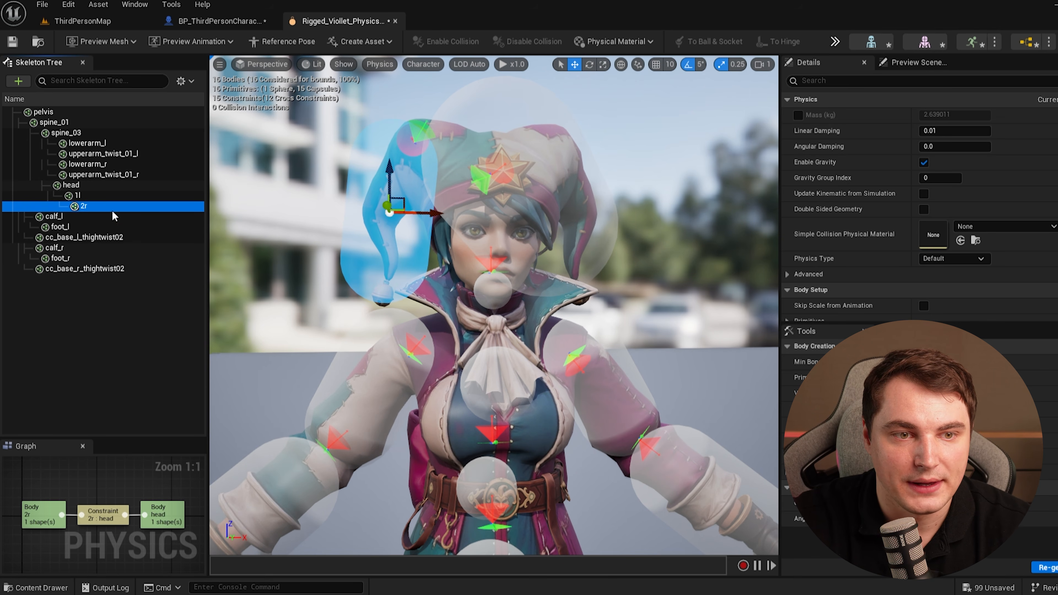
{"action": "left_click", "coordinate": [84, 198]}
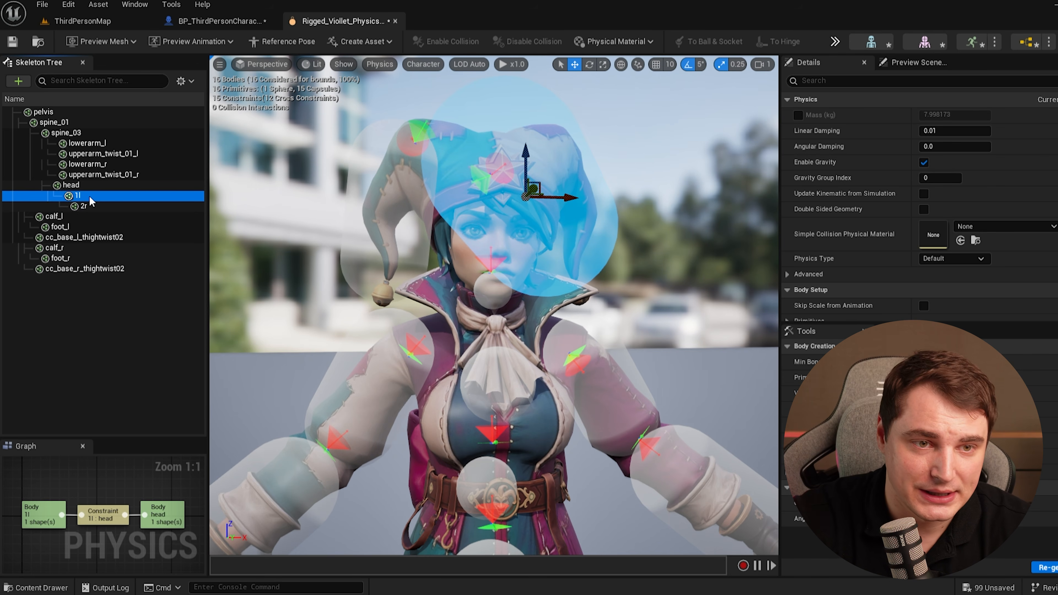
{"action": "left_click", "coordinate": [97, 206]}
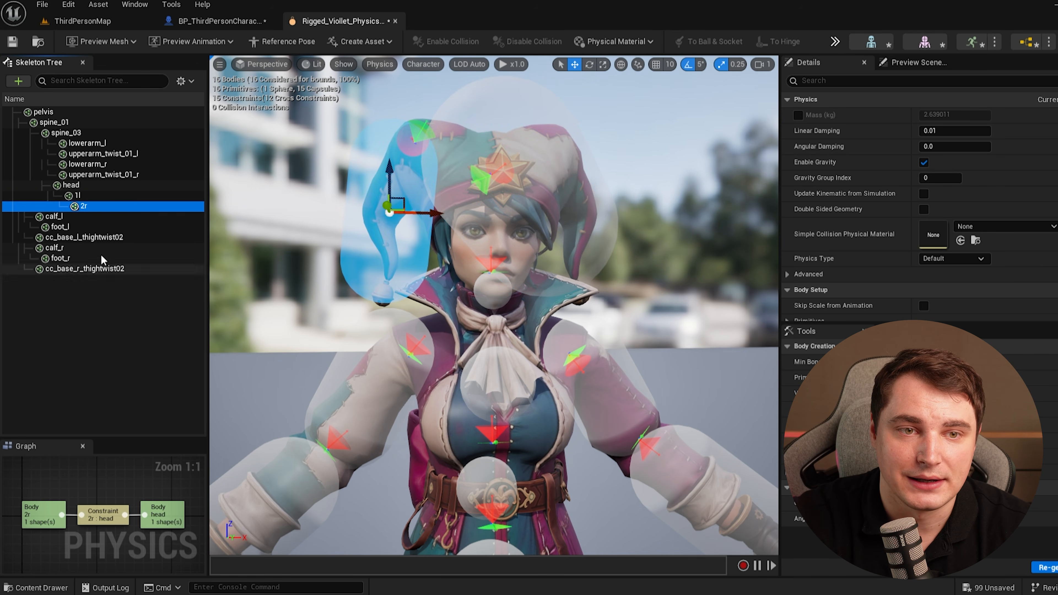
Shrink the 1l hat collision body to fit inside the hat flap.
{"action": "left_click", "coordinate": [77, 195], "text": "ctrl"}
{"action": "mouse_move", "coordinate": [526, 197]}
{"action": "left_mouse_down"}
{"action": "mouse_move", "coordinate": [495, 206]}
{"action": "mouse_move", "coordinate": [506, 203]}
{"action": "left_mouse_up"}
{"action": "left_click", "coordinate": [517, 226]}
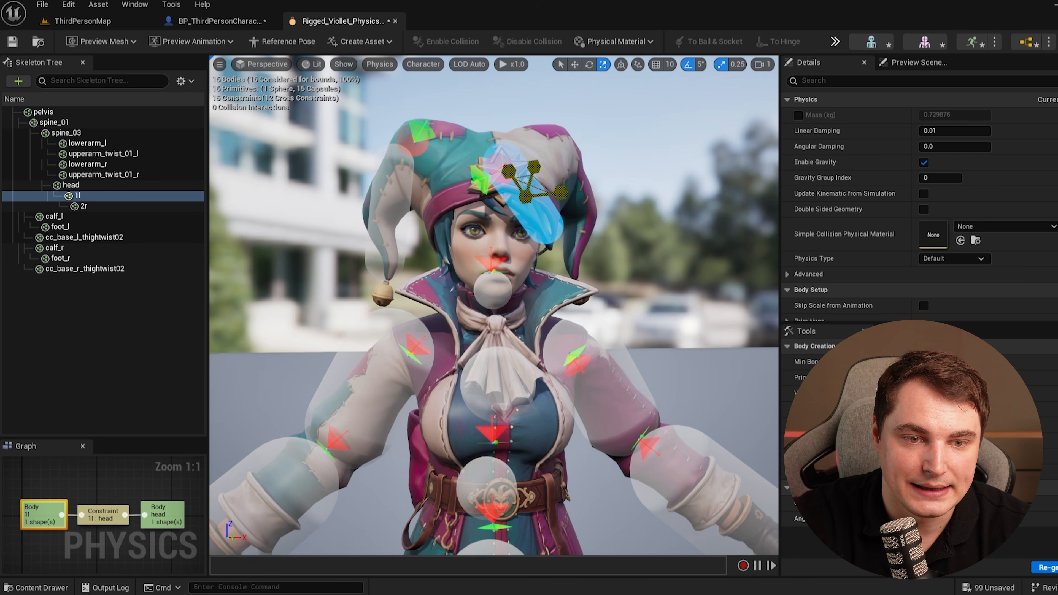
Show all bones in the skeleton tree and select the hat bones from 1l through 3r.
{"action": "left_click", "coordinate": [183, 80]}
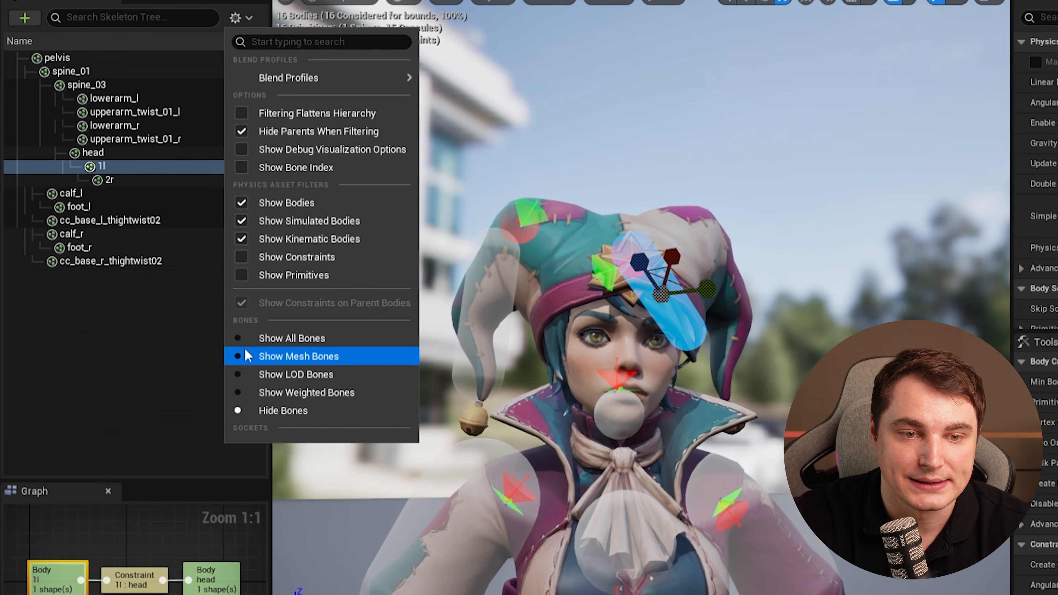
{"action": "left_click", "coordinate": [246, 338]}
{"action": "left_click", "coordinate": [118, 280]}
{"action": "scroll", "coordinate": [159, 308], "scroll_direction": "down", "scroll_amount": 2}
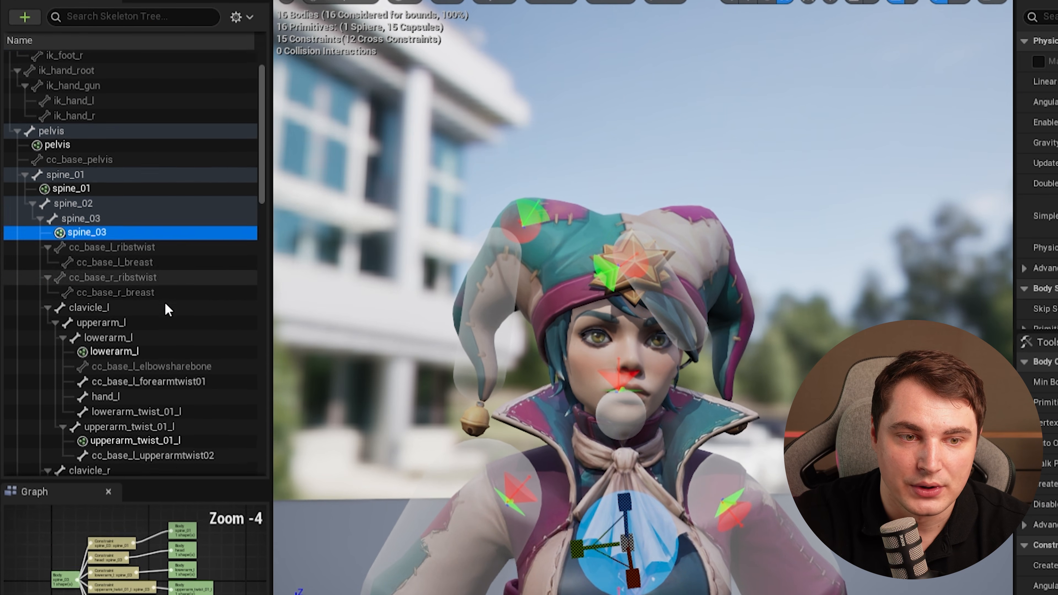
{"action": "scroll", "coordinate": [169, 311], "scroll_direction": "down", "scroll_amount": 15}
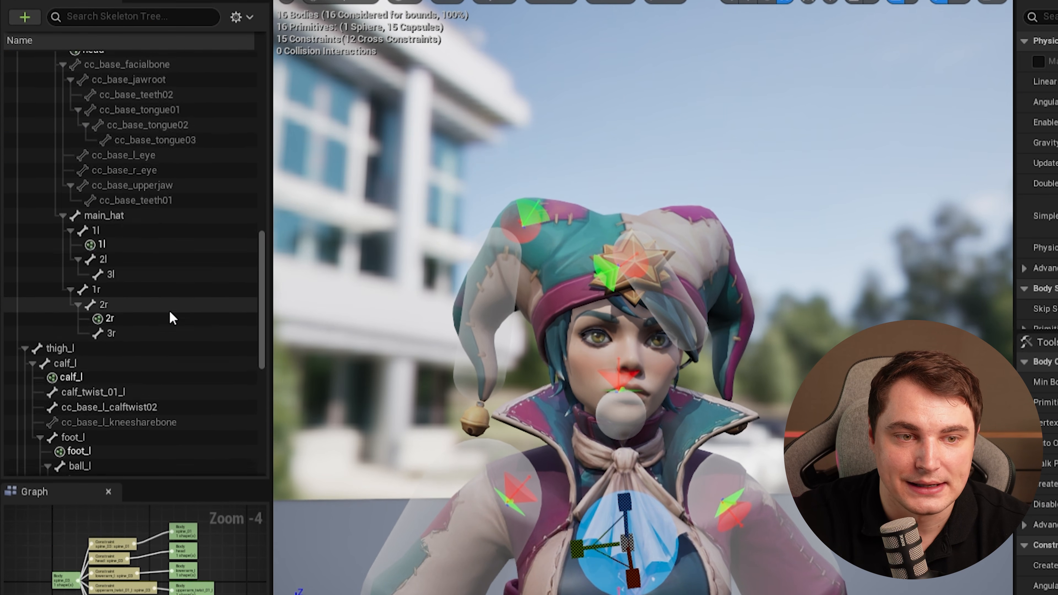
{"action": "scroll", "coordinate": [173, 318], "scroll_direction": "down", "scroll_amount": 1}
{"action": "left_click", "coordinate": [123, 309]}
{"action": "left_click", "coordinate": [116, 212], "text": "shift"}
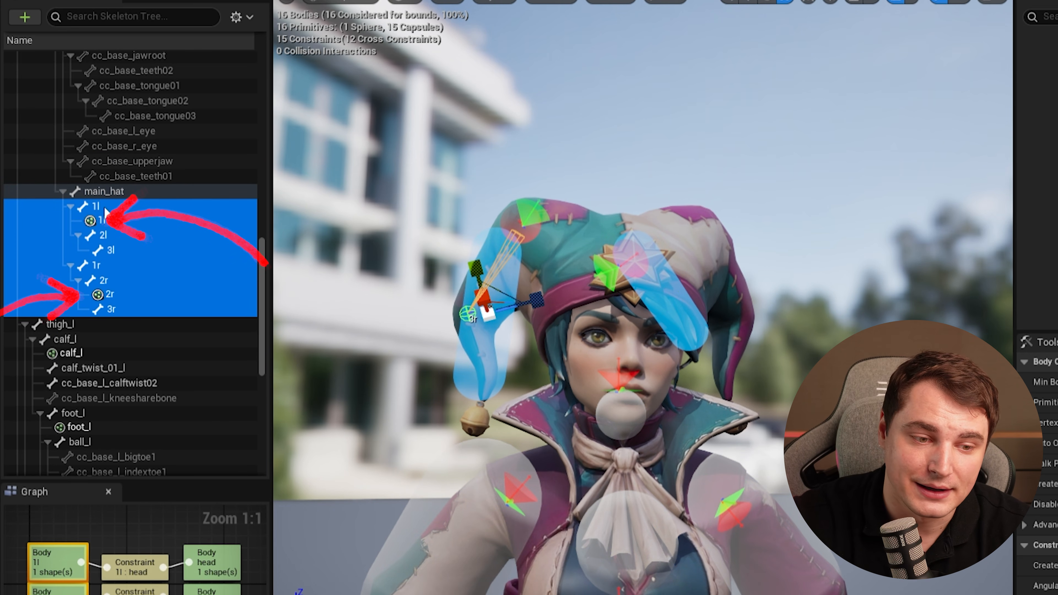
Add capsule collision shapes to all the selected hat bones.
{"action": "right_click", "coordinate": [115, 249]}
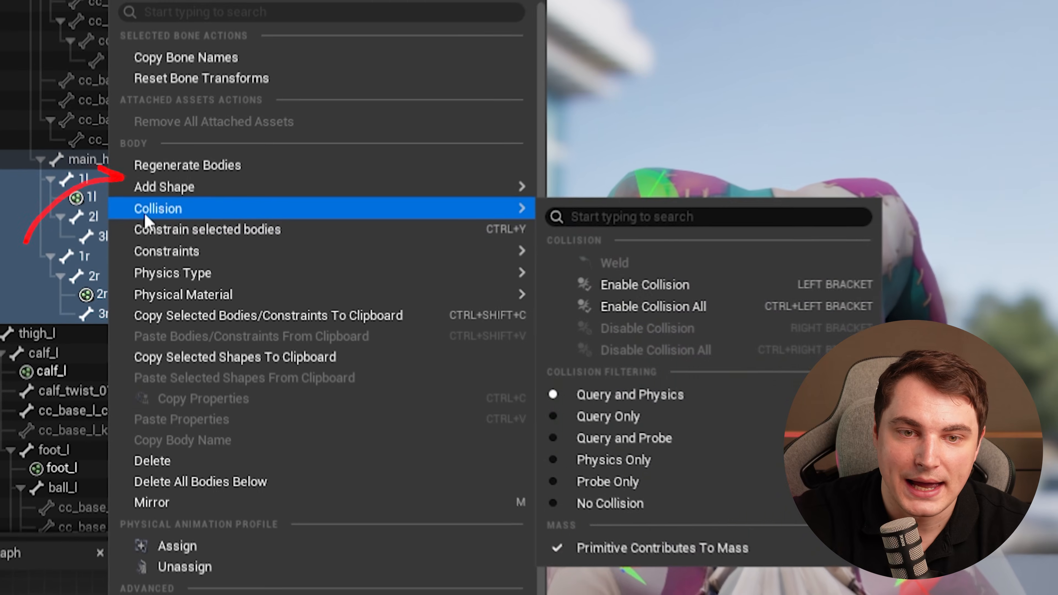
{"action": "mouse_move", "coordinate": [172, 214]}
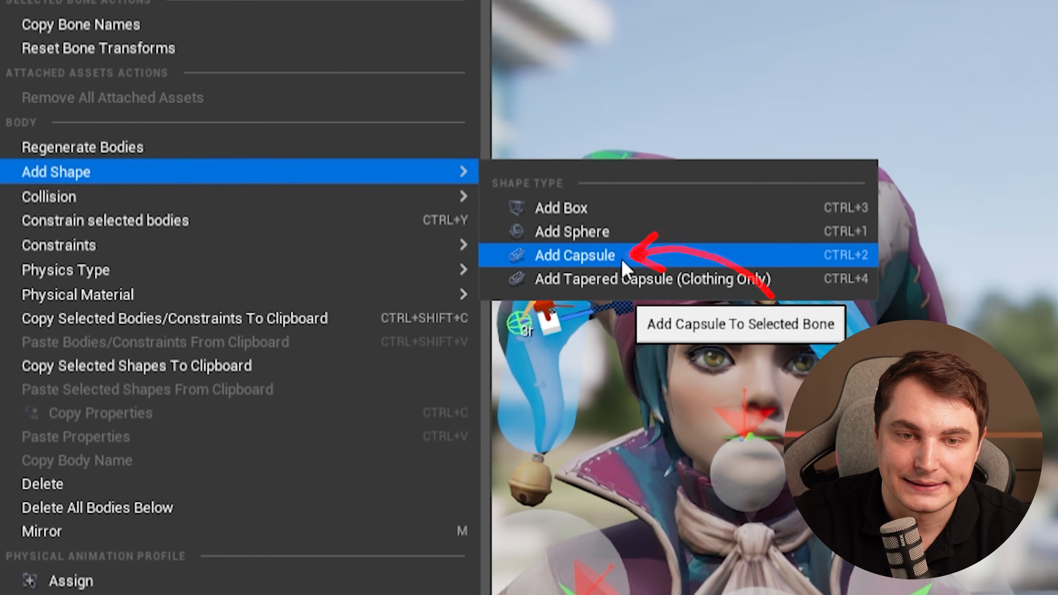
{"action": "left_click", "coordinate": [622, 260]}
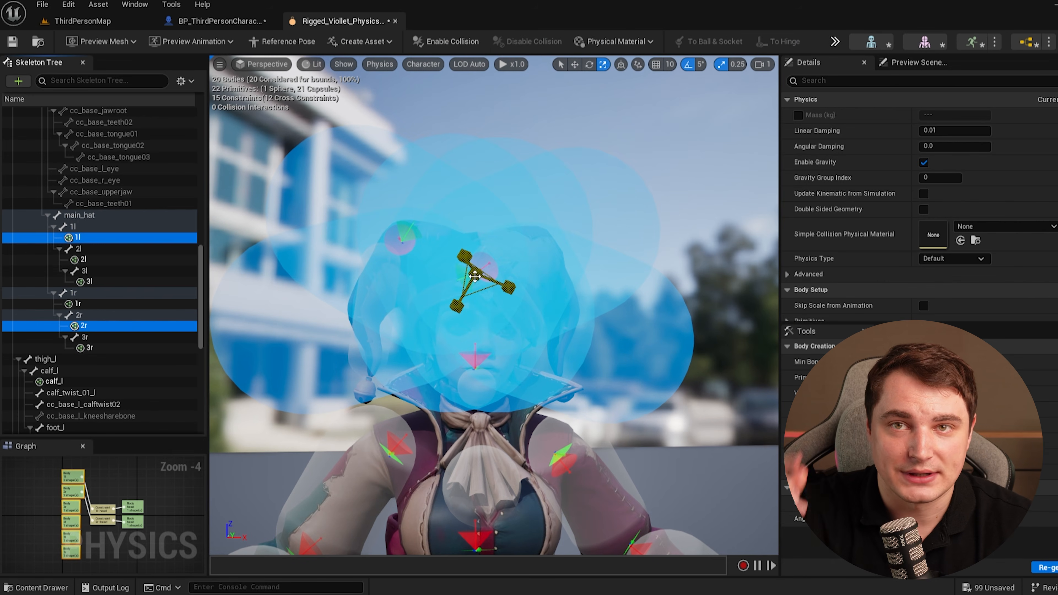
Examine the new hat capsules from the side, selecting the 2r and 3r bodies.
{"action": "left_click_drag", "start_coordinate": [475, 276], "coordinate": [450, 303]}
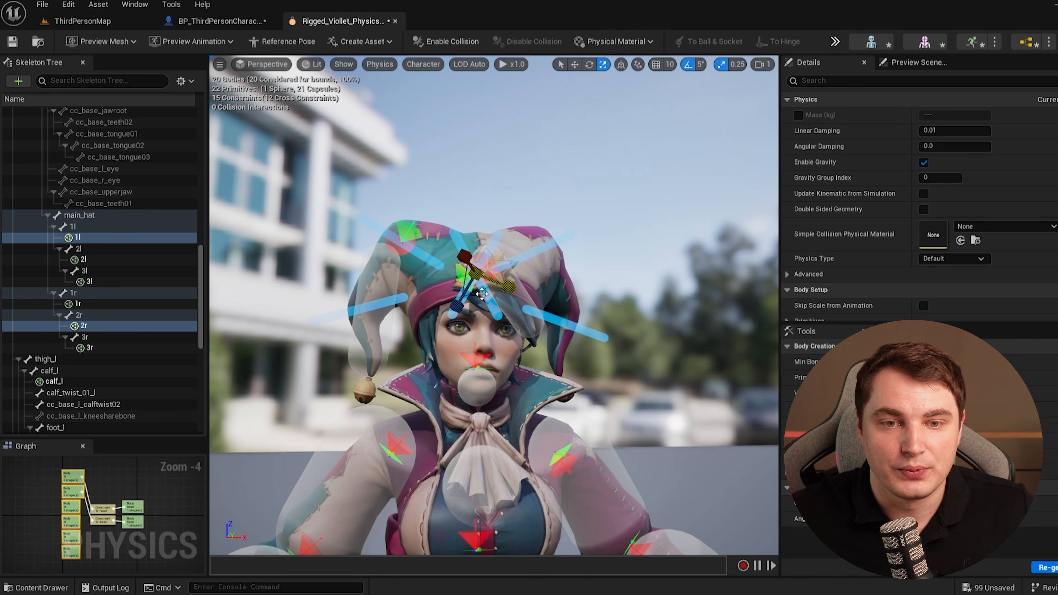
{"action": "key", "text": "a"}
{"action": "right_click_drag", "start_coordinate": [451, 320], "coordinate": [590, 325]}
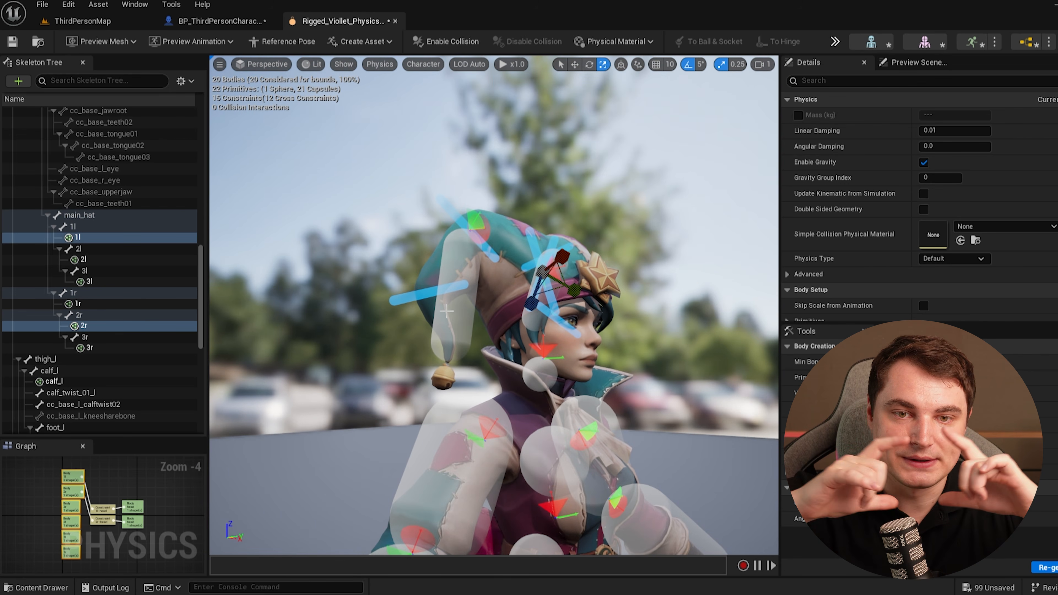
{"action": "left_click", "coordinate": [89, 261]}
{"action": "left_click", "coordinate": [446, 324]}
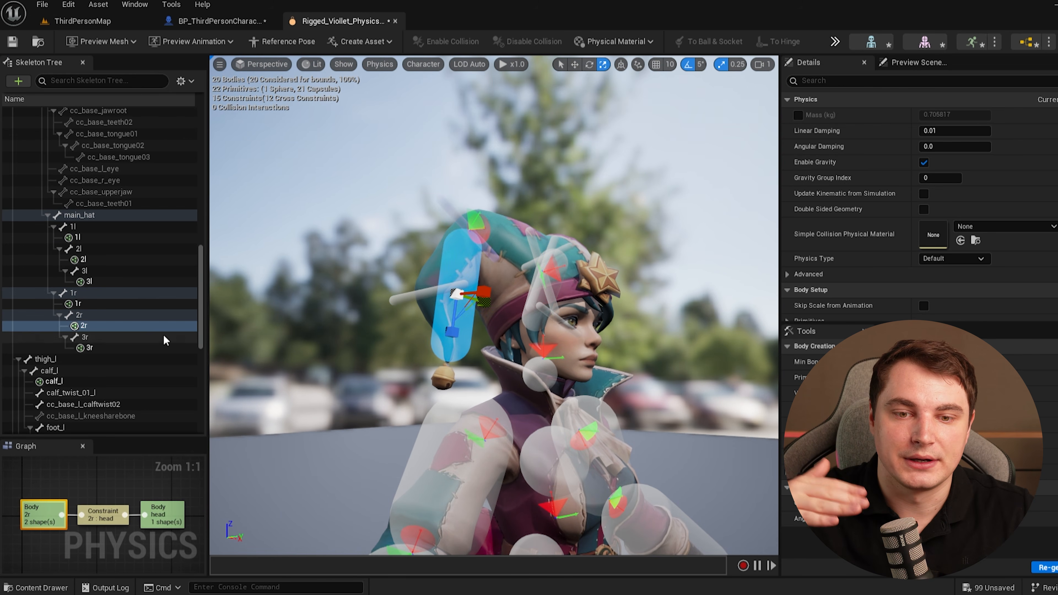
{"action": "left_click", "coordinate": [100, 348]}
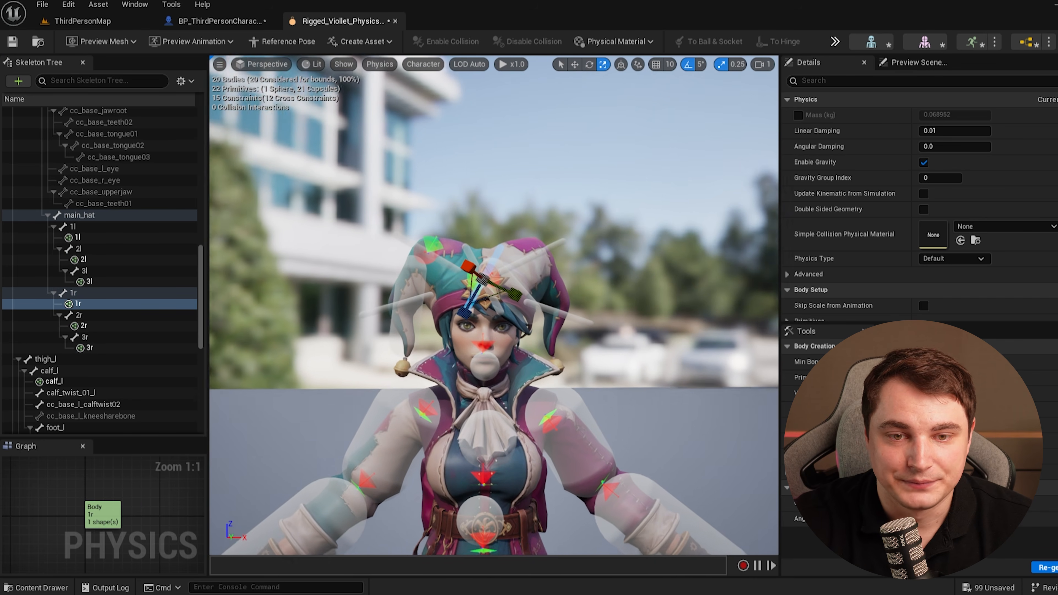
{"action": "right_click_drag", "start_coordinate": [485, 319], "coordinate": [484, 313]}
{"action": "key", "text": "w"}
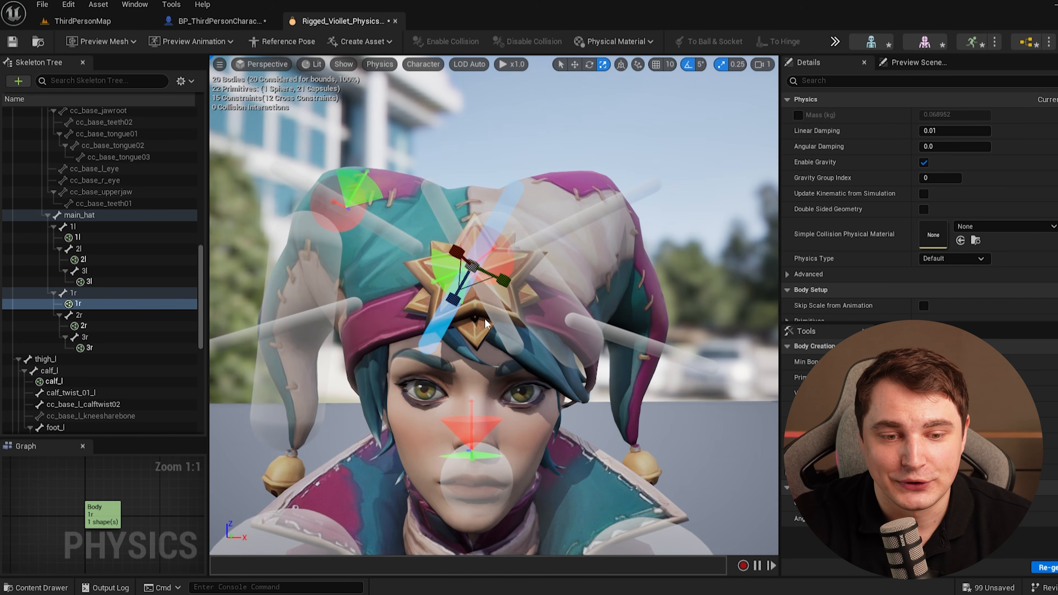
{"action": "left_click", "coordinate": [392, 232]}
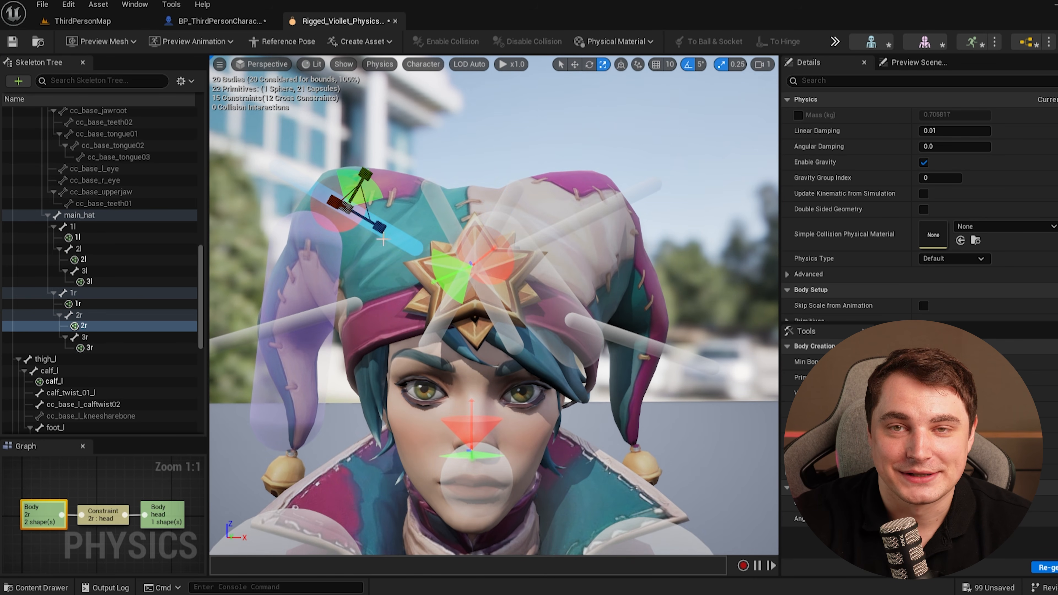
Rotate and scale the 1r hat capsule to lie along the hat's right flap.
{"action": "left_click", "coordinate": [89, 305]}
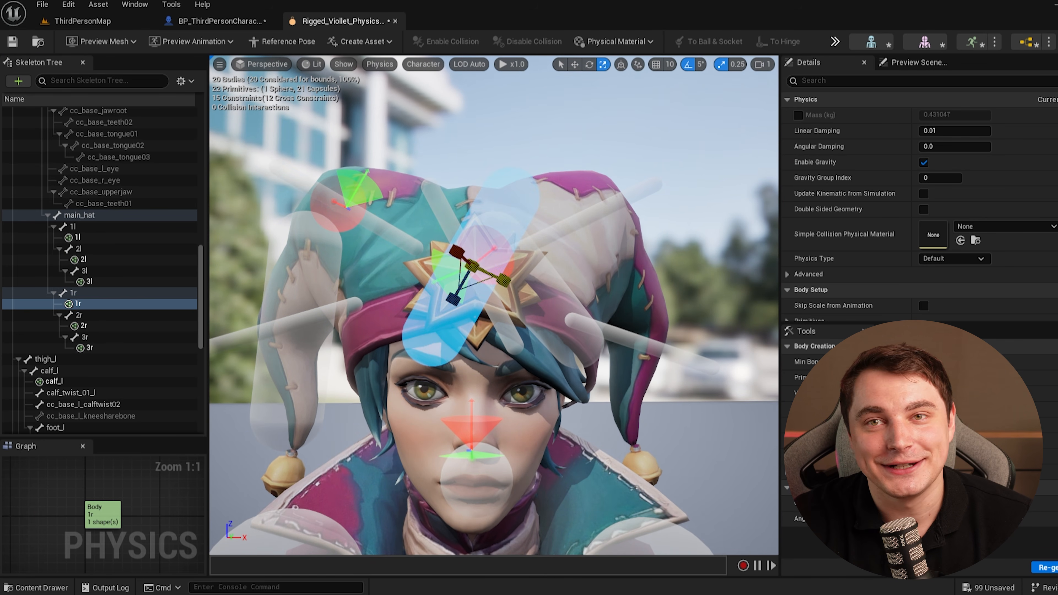
{"action": "key", "text": "e"}
{"action": "key", "text": "w"}
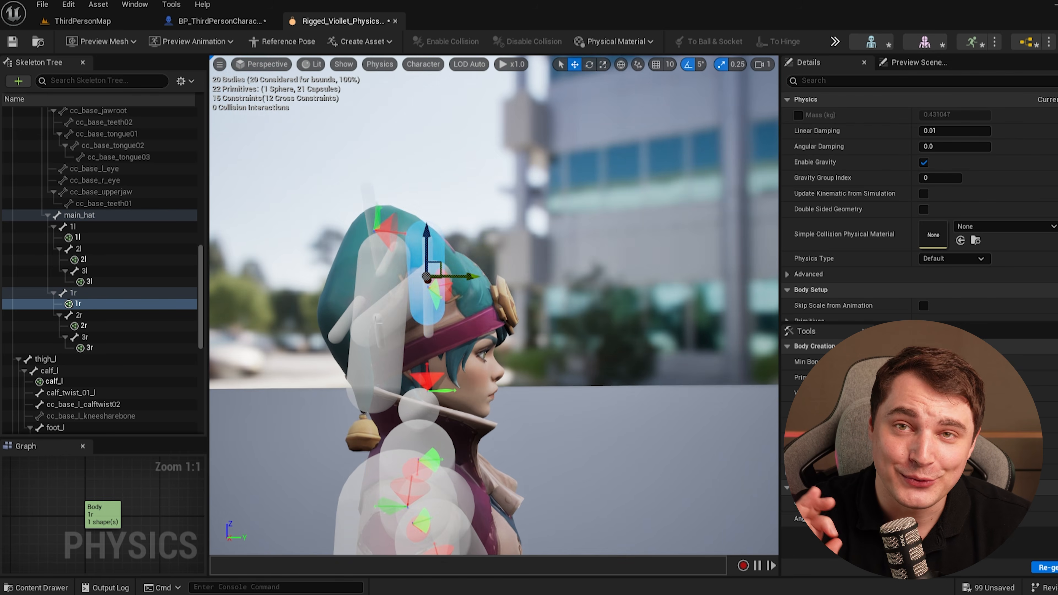
{"action": "key", "text": "e"}
{"action": "left_click", "coordinate": [450, 125]}
{"action": "key", "text": "r"}
{"action": "left_click_drag", "start_coordinate": [498, 220], "coordinate": [491, 218]}
{"action": "right_click_drag", "start_coordinate": [491, 219], "coordinate": [491, 180]}
{"action": "left_click", "coordinate": [448, 329]}
Select the 2r hat body and delete its extra duplicate shape.
{"action": "left_click", "coordinate": [107, 317]}
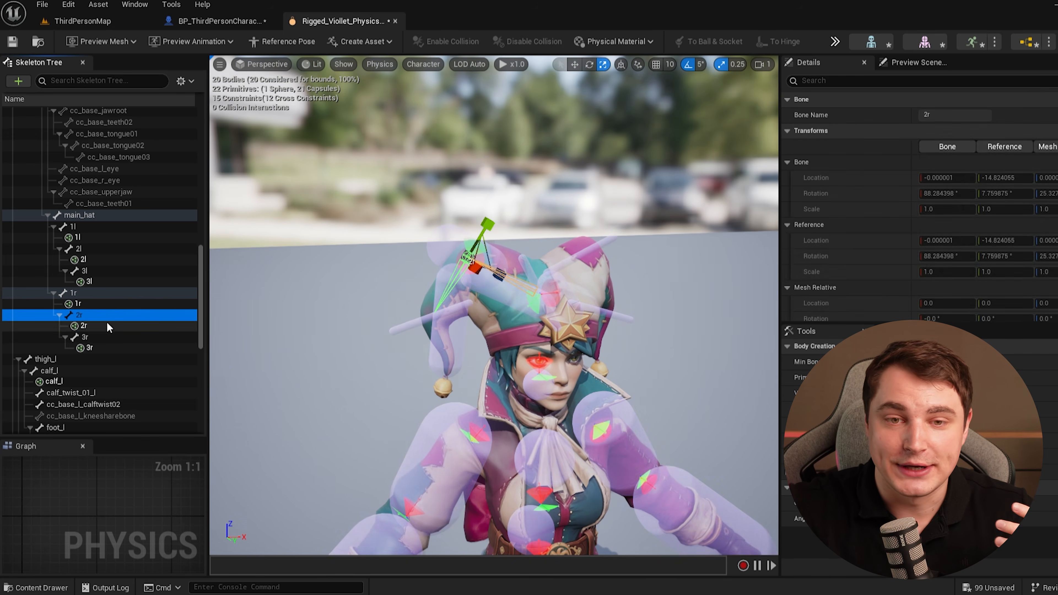
{"action": "left_click", "coordinate": [108, 326]}
{"action": "key", "text": "f"}
{"action": "scroll", "coordinate": [494, 304], "scroll_direction": "down", "scroll_amount": 5}
{"action": "left_click", "coordinate": [81, 304]}
{"action": "left_click", "coordinate": [84, 326]}
{"action": "key", "text": "Delete"}
Move, rotate and scale the 2r capsule to follow the upper part of the hat flap.
{"action": "scroll", "coordinate": [494, 305], "scroll_direction": "down", "scroll_amount": 5}
{"action": "left_click_drag", "start_coordinate": [494, 351], "coordinate": [494, 334]}
{"action": "key", "text": "w"}
{"action": "left_click_drag", "start_coordinate": [500, 262], "coordinate": [501, 212]}
{"action": "key", "text": "e"}
{"action": "left_click_drag", "start_coordinate": [452, 227], "coordinate": [517, 206]}
{"action": "key", "text": "r"}
{"action": "left_click", "coordinate": [583, 246]}
{"action": "left_click", "coordinate": [507, 247]}
{"action": "key", "text": "w"}
{"action": "left_click", "coordinate": [610, 93]}
{"action": "right_click_drag", "start_coordinate": [610, 94], "coordinate": [504, 233]}
{"action": "left_click", "coordinate": [501, 278]}
{"action": "right_click_drag", "start_coordinate": [500, 277], "coordinate": [555, 277]}
{"action": "scroll", "coordinate": [493, 305], "scroll_direction": "up", "scroll_amount": 5}
{"action": "right_click_drag", "start_coordinate": [493, 305], "coordinate": [416, 292]}
{"action": "left_click", "coordinate": [417, 230]}
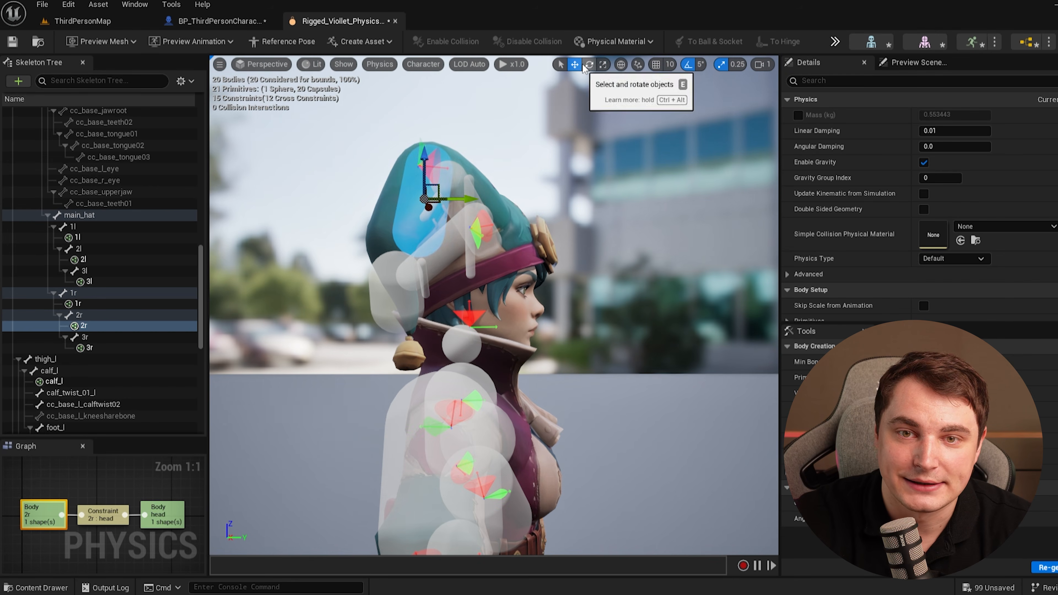
{"action": "left_click_drag", "start_coordinate": [458, 197], "coordinate": [453, 197]}
Select and adjust the 3r capsule at the hat tip.
{"action": "left_click", "coordinate": [396, 298]}
{"action": "right_click_drag", "start_coordinate": [395, 298], "coordinate": [685, 326]}
{"action": "key", "text": "e"}
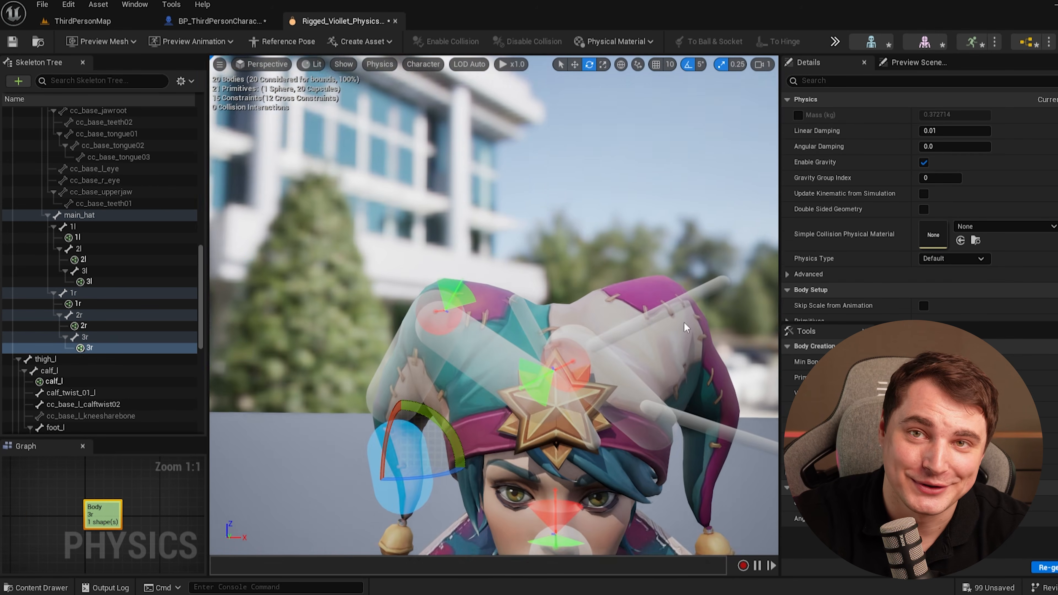
{"action": "left_click", "coordinate": [644, 403]}
{"action": "key", "text": "Delete"}
{"action": "right_click_drag", "start_coordinate": [644, 402], "coordinate": [604, 317]}
Move, rotate and scale the 1l hat capsule to fit along the hat's left flap.
{"action": "scroll", "coordinate": [473, 314], "scroll_direction": "up", "scroll_amount": 3}
{"action": "left_click", "coordinate": [73, 227]}
{"action": "left_click", "coordinate": [499, 291]}
{"action": "left_click", "coordinate": [558, 290]}
{"action": "right_click_drag", "start_coordinate": [558, 291], "coordinate": [483, 292]}
{"action": "key", "text": "r"}
{"action": "left_click", "coordinate": [452, 285]}
{"action": "key", "text": "e"}
{"action": "left_click_drag", "start_coordinate": [512, 287], "coordinate": [494, 334]}
{"action": "right_click_drag", "start_coordinate": [489, 313], "coordinate": [458, 292]}
{"action": "key", "text": "e"}
{"action": "left_click_drag", "start_coordinate": [496, 234], "coordinate": [488, 223]}
Select the 3l capsule at the left hat tip and scale it down.
{"action": "left_click", "coordinate": [86, 273]}
{"action": "left_click", "coordinate": [89, 282]}
{"action": "key", "text": "r"}
{"action": "left_click_drag", "start_coordinate": [497, 381], "coordinate": [506, 385]}
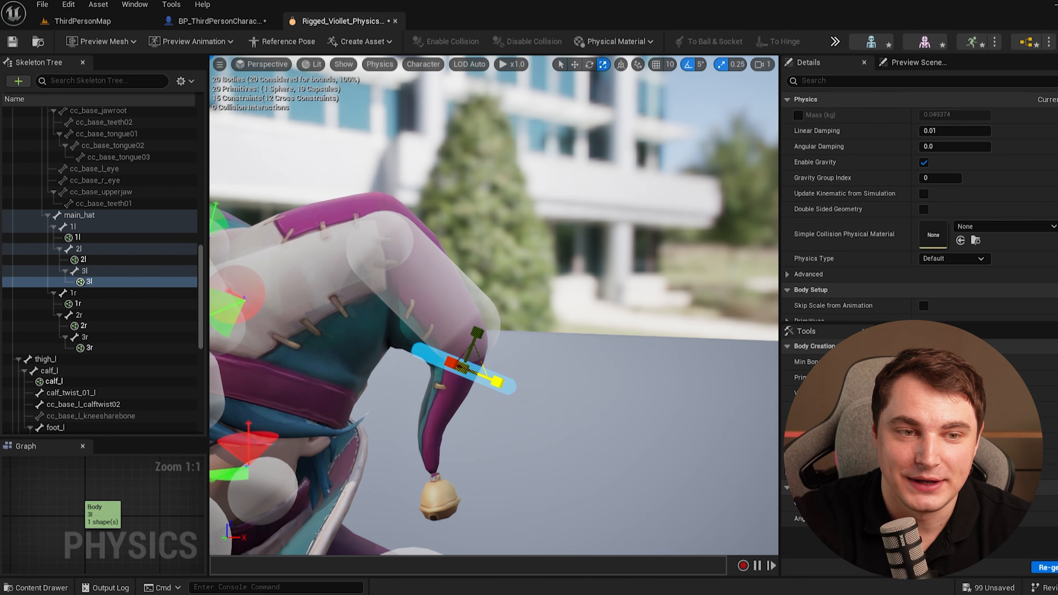
Orbit around the head to check the hat capsules' fit, then select the main_hat bone.
{"action": "right_click_drag", "start_coordinate": [514, 423], "coordinate": [437, 342]}
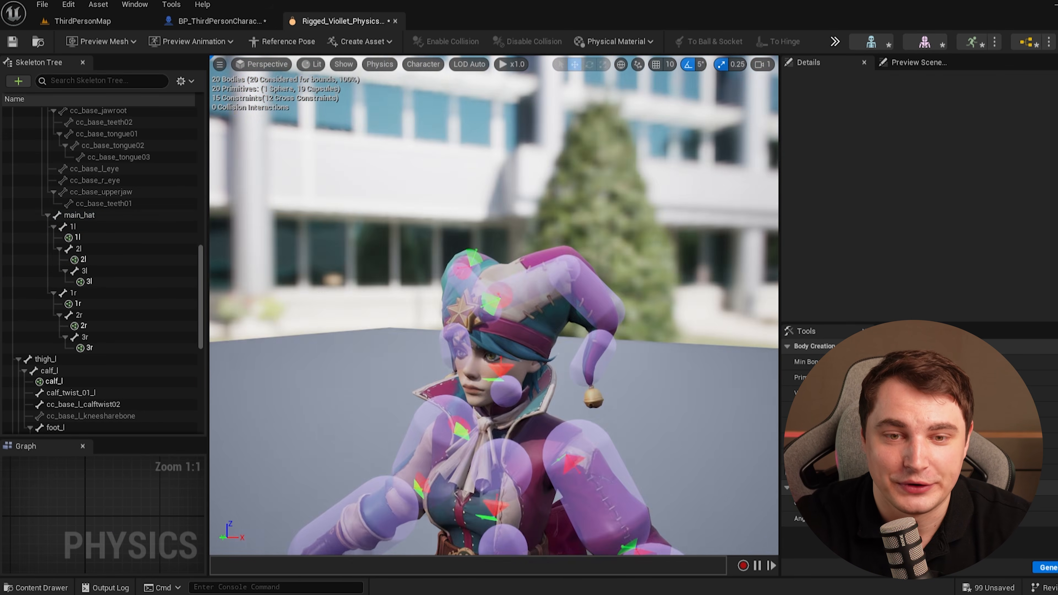
{"action": "left_click", "coordinate": [579, 425]}
{"action": "right_click_drag", "start_coordinate": [579, 425], "coordinate": [500, 334]}
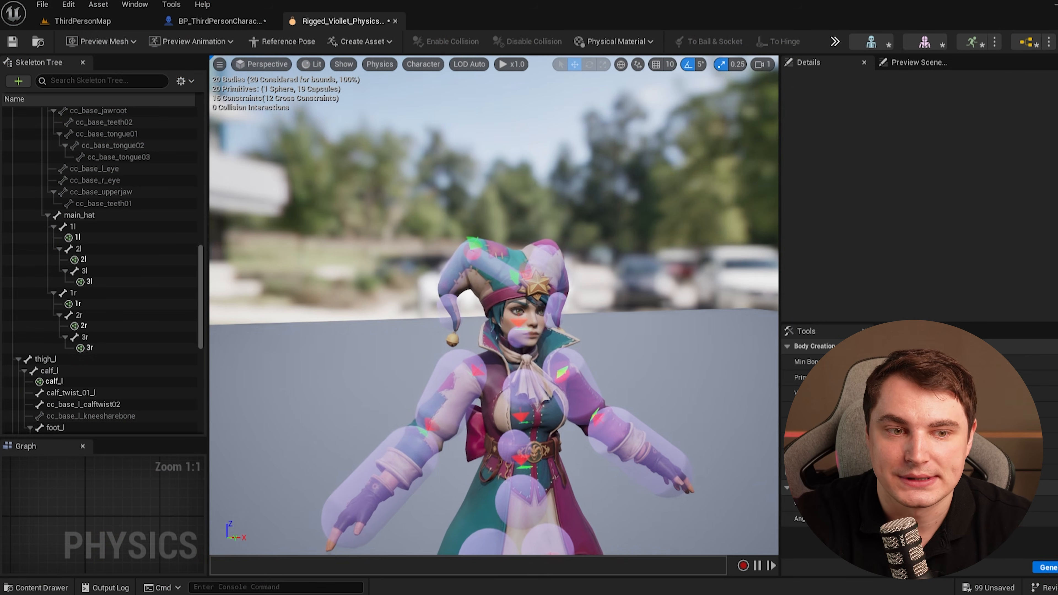
{"action": "left_click", "coordinate": [369, 325]}
{"action": "right_click_drag", "start_coordinate": [369, 326], "coordinate": [681, 312]}
{"action": "key", "text": "w"}
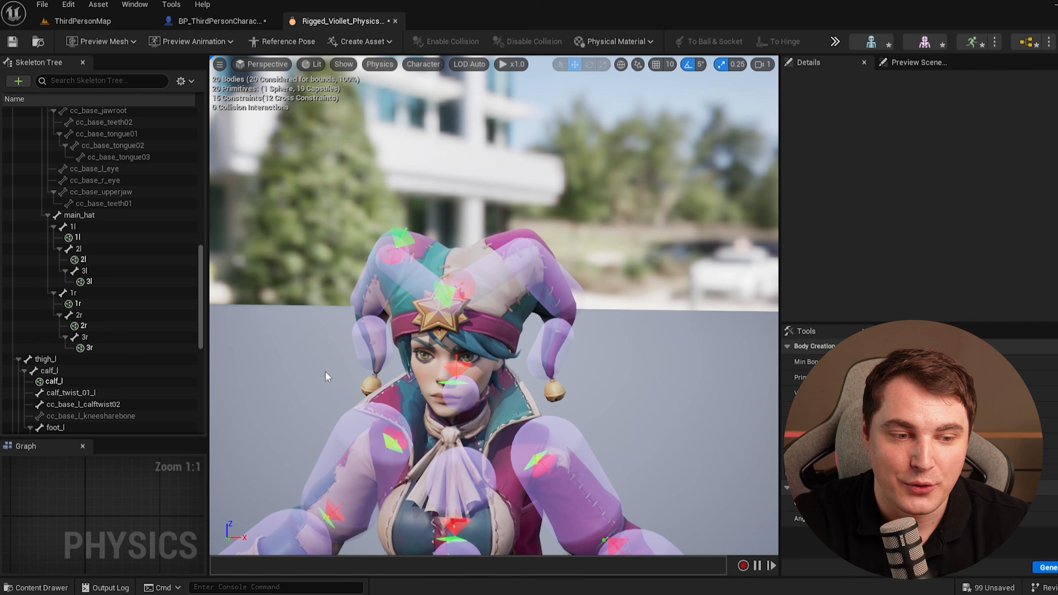
{"action": "left_click", "coordinate": [426, 284]}
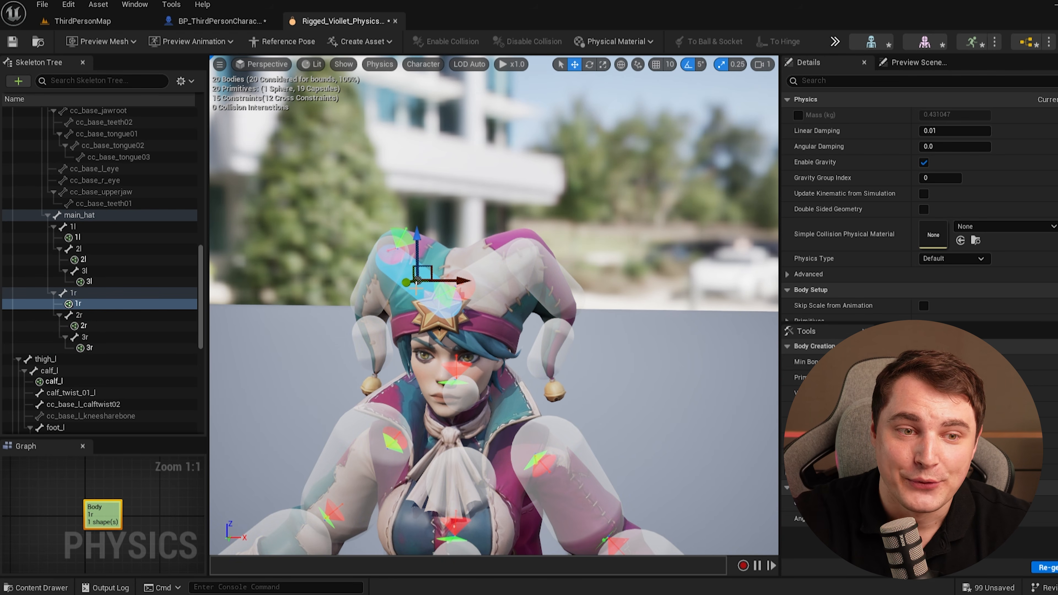
{"action": "left_click", "coordinate": [83, 237]}
{"action": "left_click", "coordinate": [102, 216]}
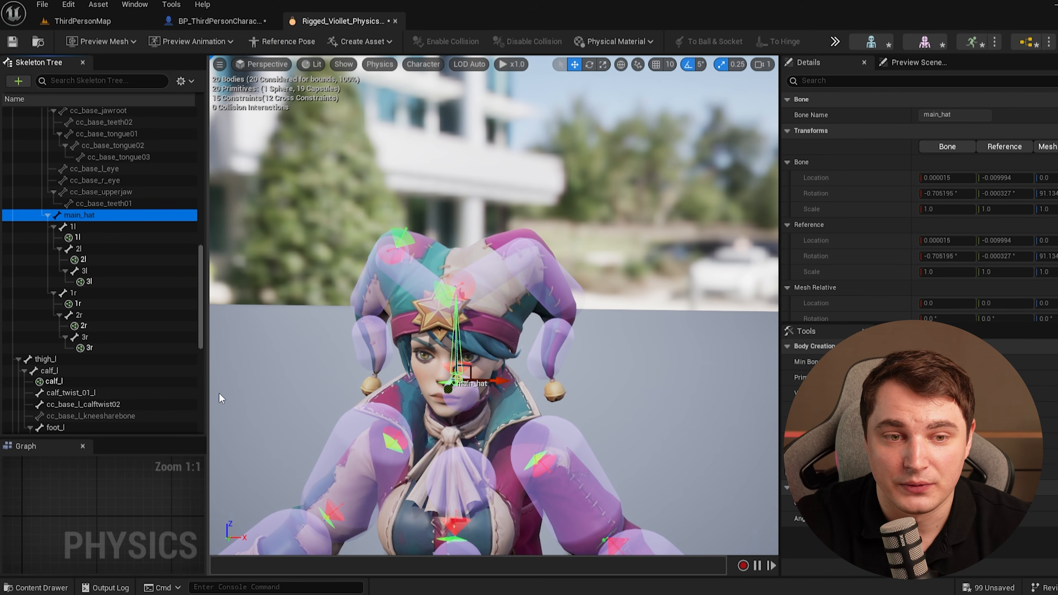
Review the hat bodies' constraints, then create a new constraint linking the 2l hat body to the 1l body.
{"action": "left_click", "coordinate": [104, 238]}
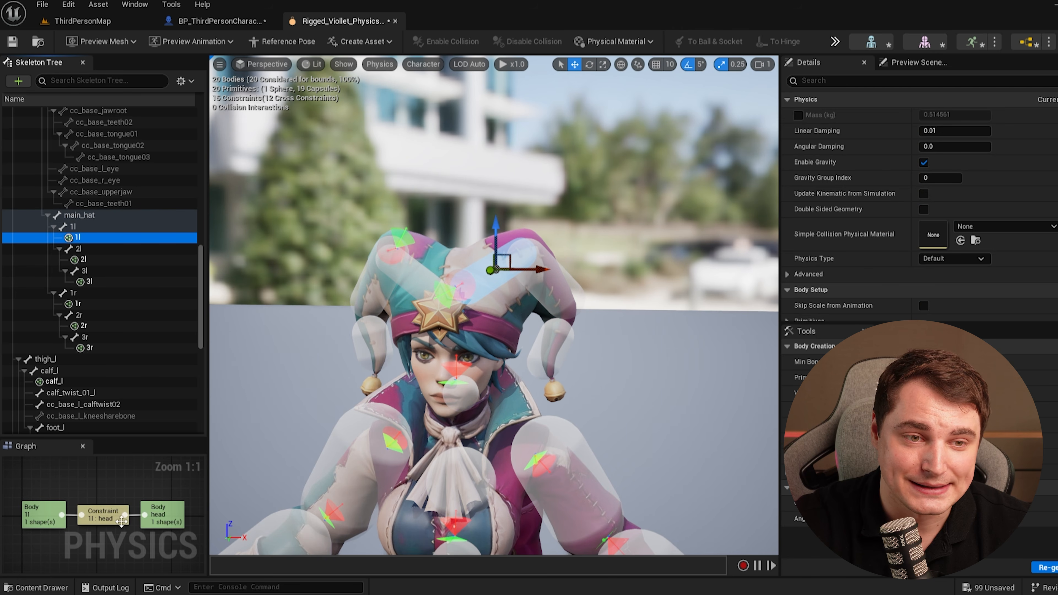
{"action": "left_click", "coordinate": [79, 304]}
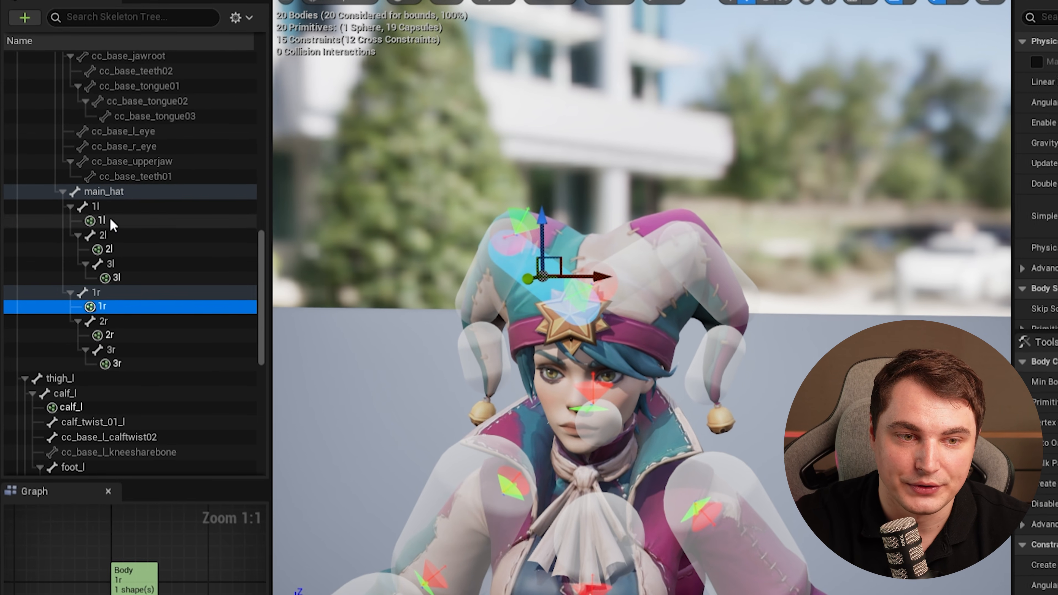
{"action": "left_click", "coordinate": [86, 236]}
{"action": "left_click", "coordinate": [136, 577]}
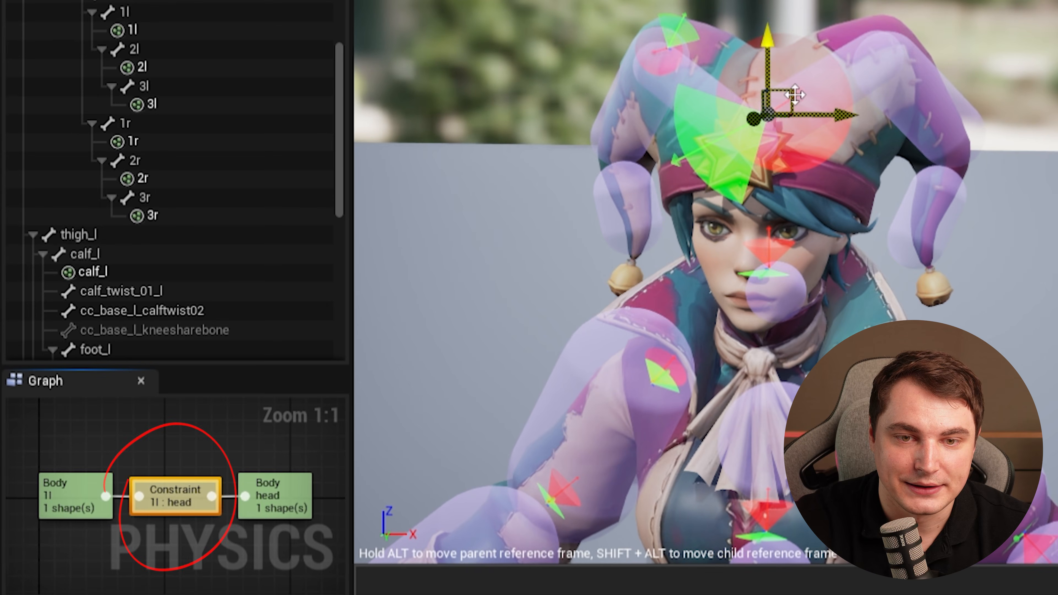
{"action": "left_click", "coordinate": [142, 66]}
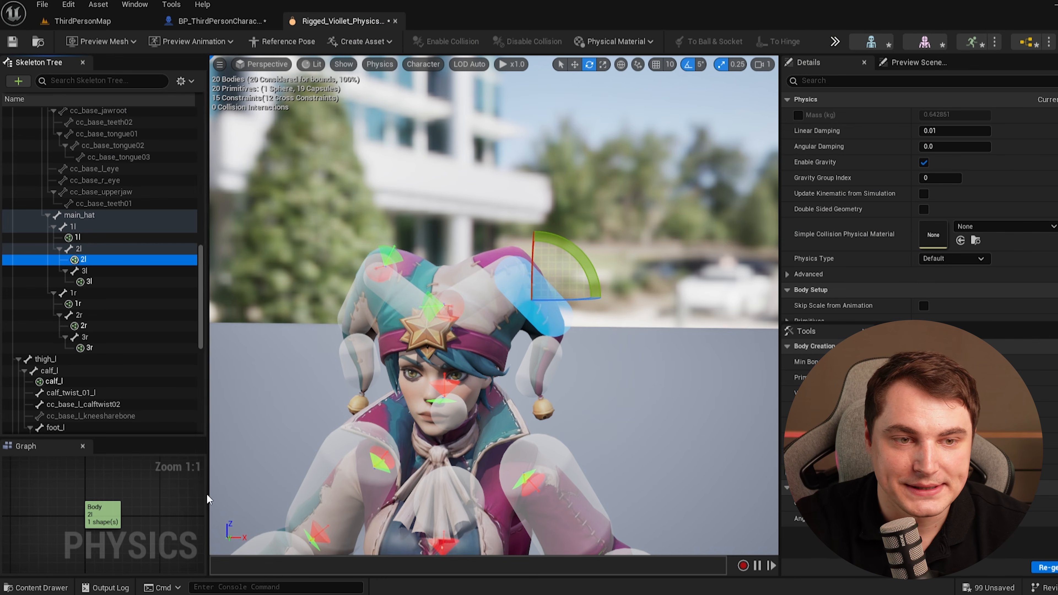
{"action": "right_click", "coordinate": [88, 258]}
{"action": "mouse_move", "coordinate": [140, 206]}
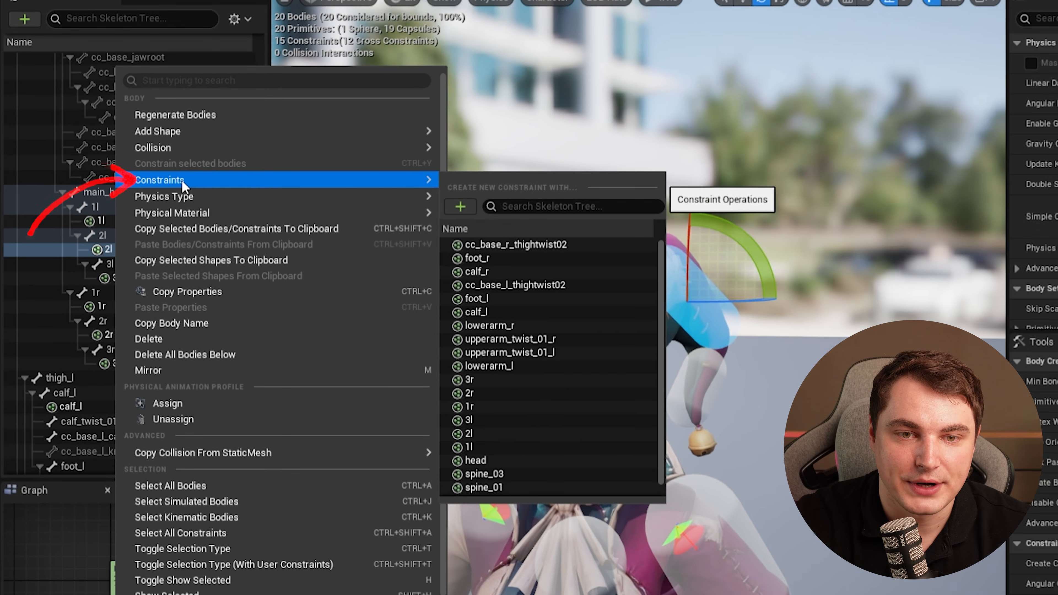
{"action": "left_click", "coordinate": [568, 205]}
{"action": "type", "text": "1l"}
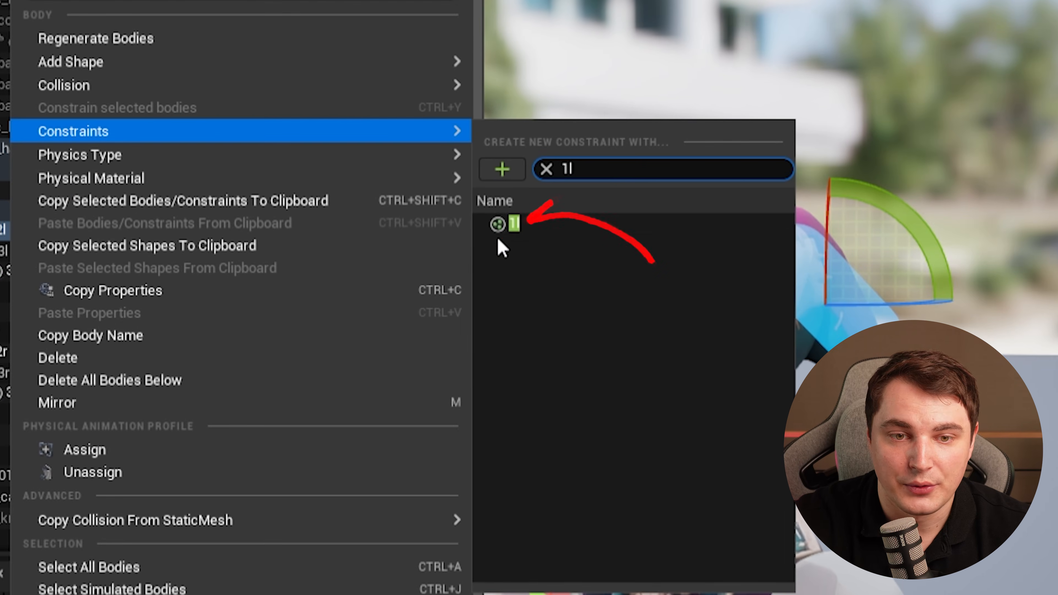
{"action": "left_click", "coordinate": [469, 245]}
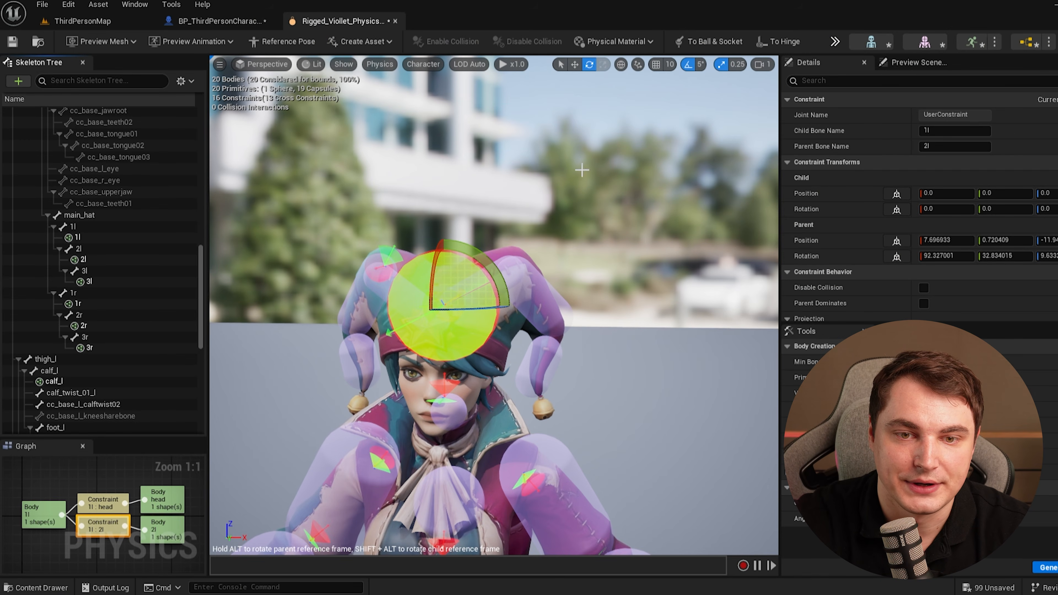
Select the new 1l–2l constraint, then move and rotate it to sit at the joint between the hat flap segments.
{"action": "left_click", "coordinate": [83, 260]}
{"action": "left_click", "coordinate": [103, 515]}
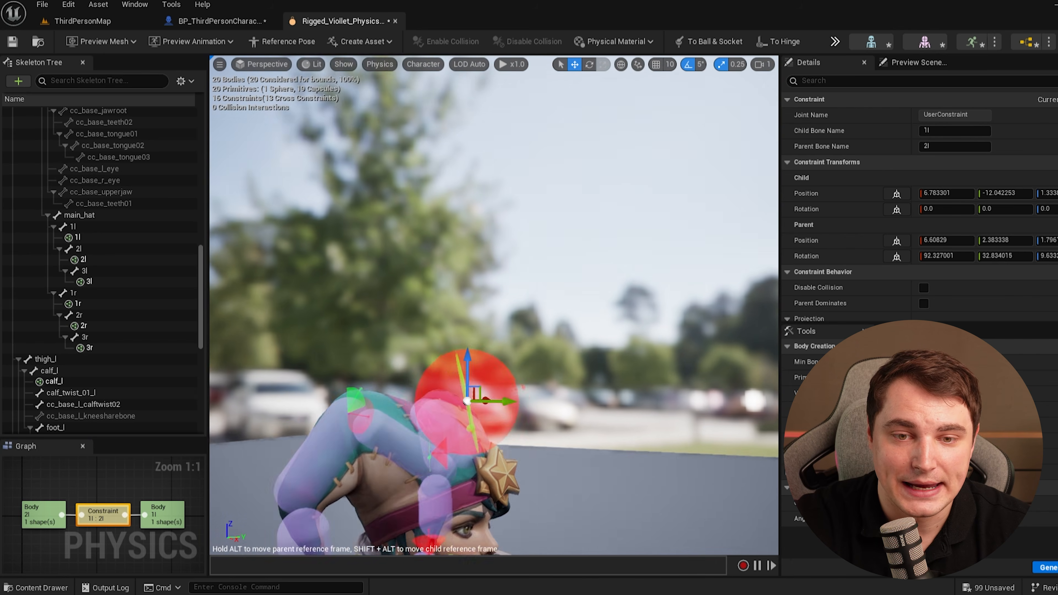
{"action": "right_click_drag", "start_coordinate": [493, 304], "coordinate": [492, 333]}
{"action": "key", "text": "w"}
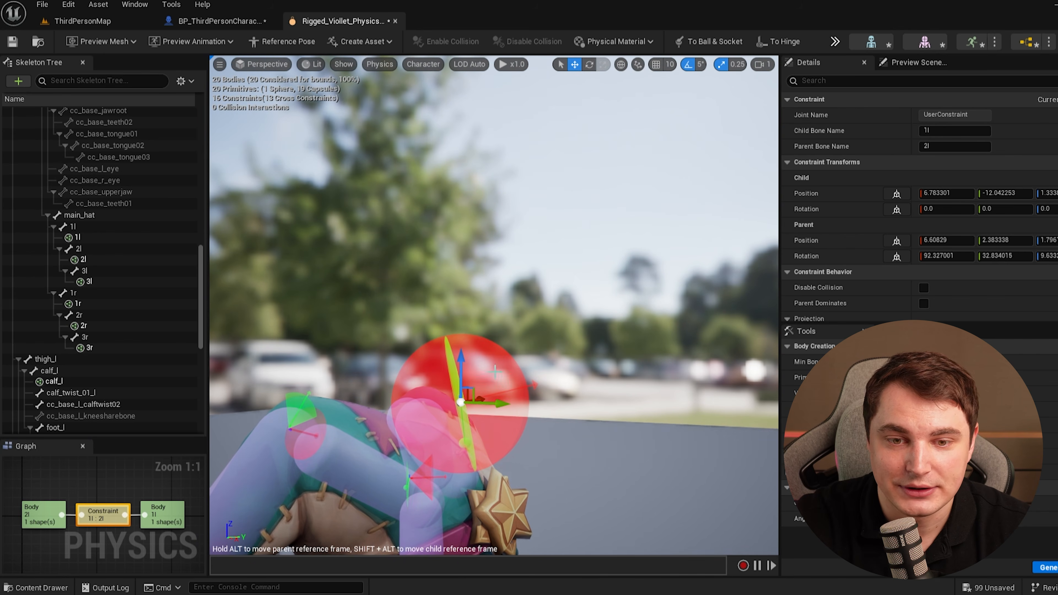
{"action": "key", "text": "e"}
{"action": "left_click_drag", "start_coordinate": [498, 360], "coordinate": [460, 412]}
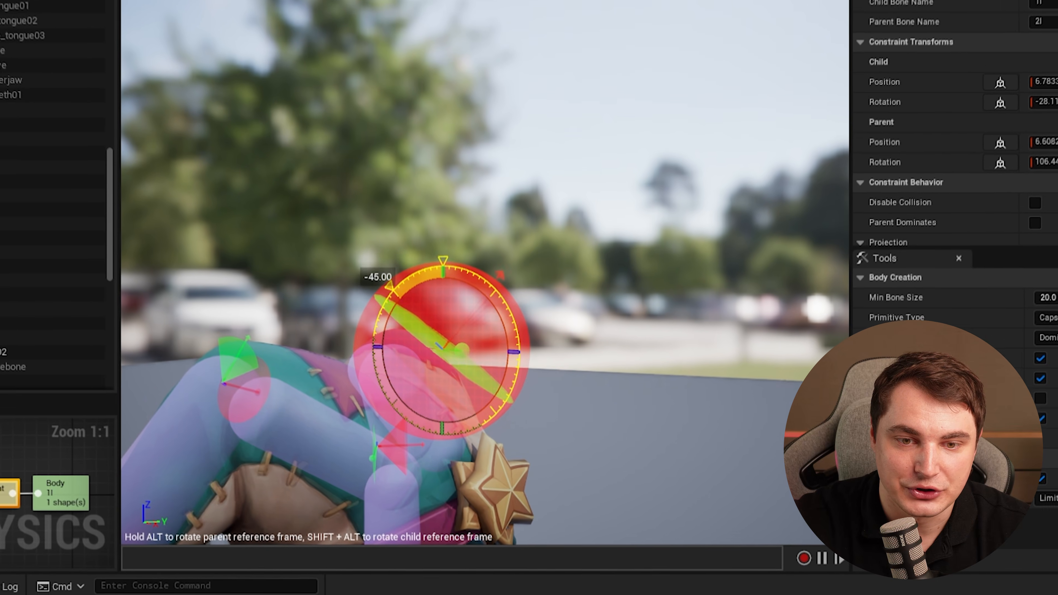
{"action": "left_click_drag", "start_coordinate": [441, 358], "coordinate": [538, 297]}
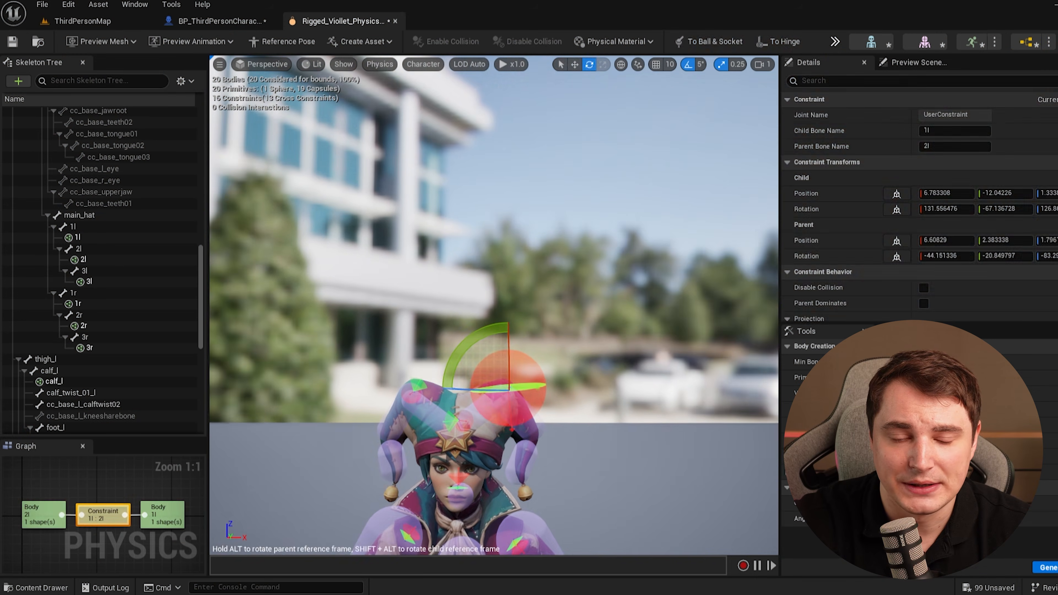
{"action": "scroll", "coordinate": [506, 332], "scroll_direction": "up", "scroll_amount": 5}
{"action": "left_click", "coordinate": [456, 284]}
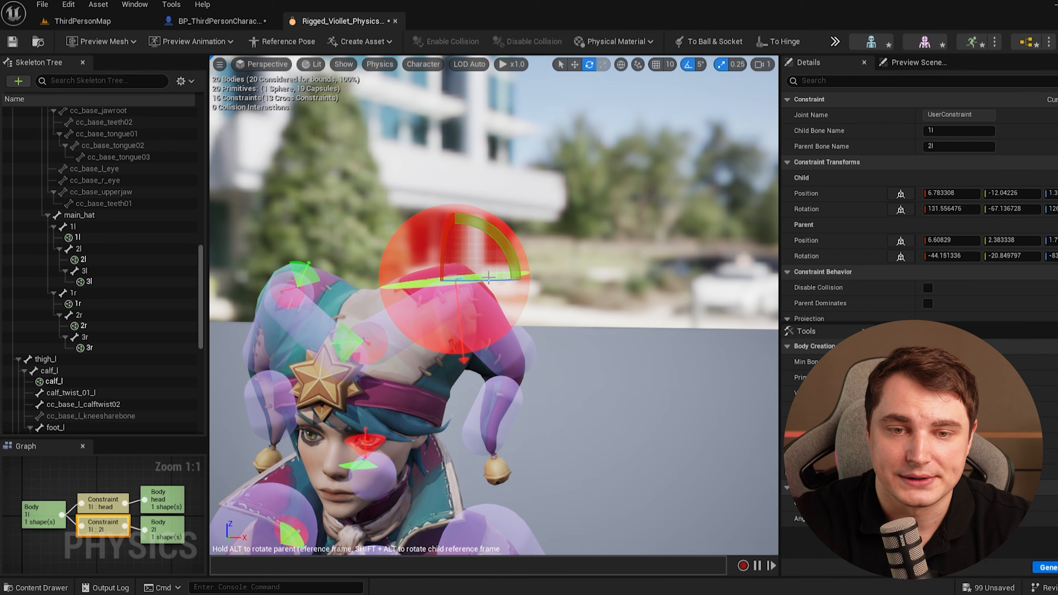
{"action": "left_click", "coordinate": [610, 360]}
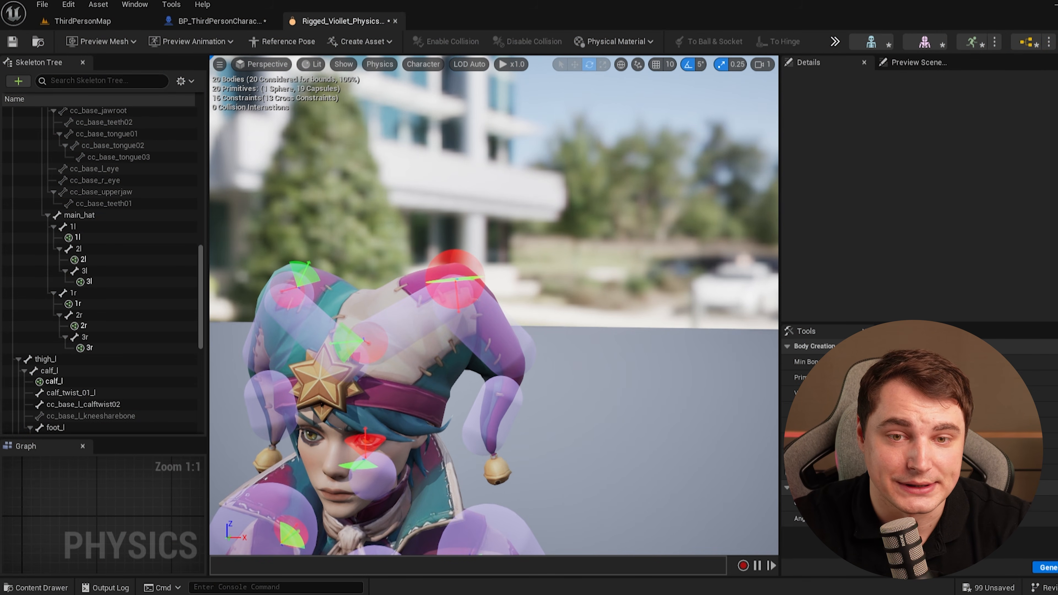
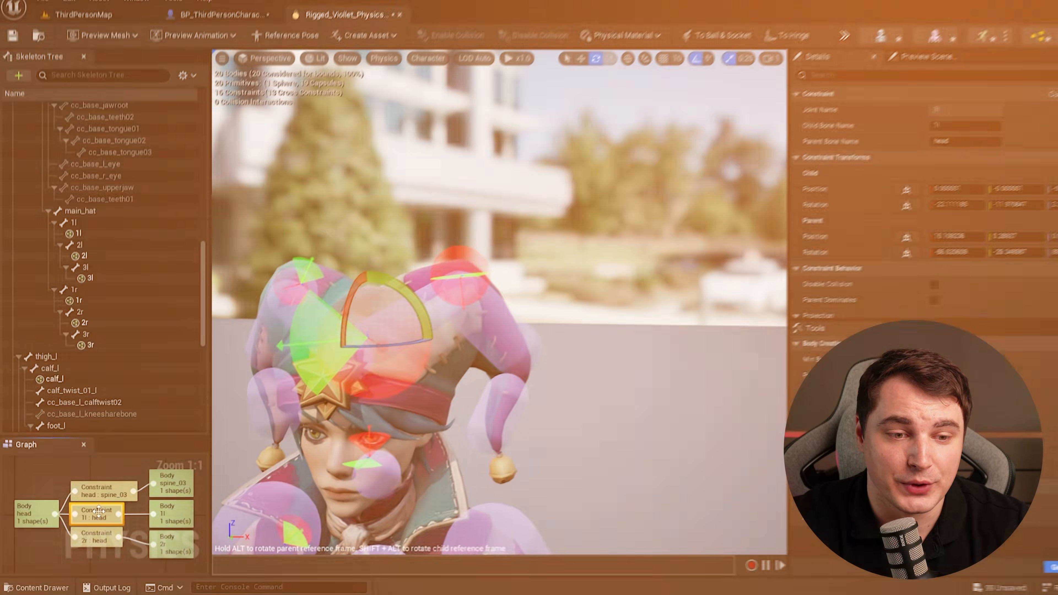
Select the 3l hat body and create a constraint linking it to the 2l body.
{"action": "left_click", "coordinate": [89, 279]}
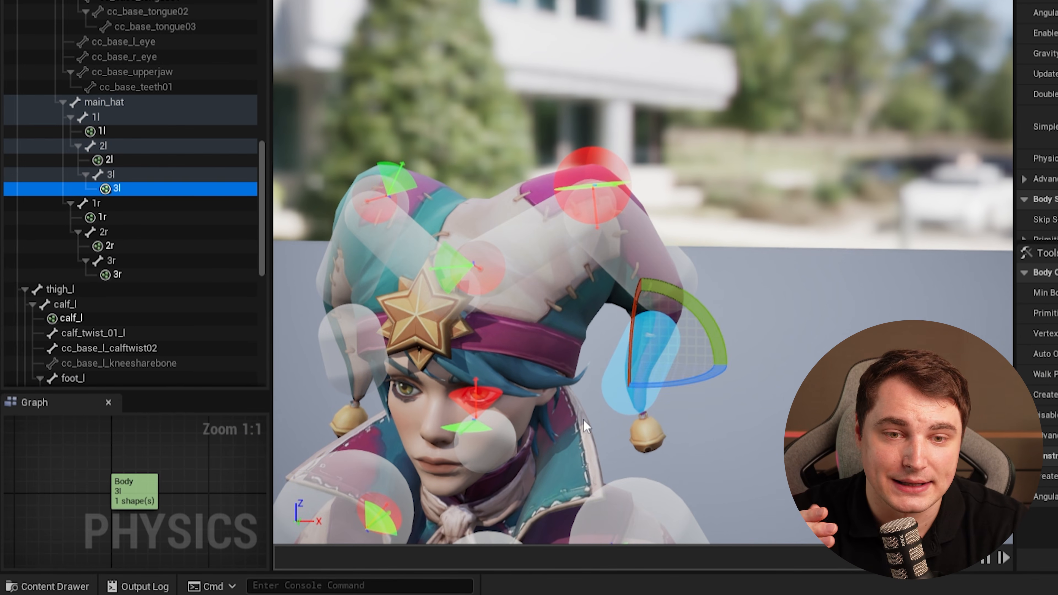
{"action": "right_click", "coordinate": [118, 196]}
{"action": "mouse_move", "coordinate": [229, 90]}
{"action": "type", "text": "2l"}
{"action": "left_click", "coordinate": [482, 166]}
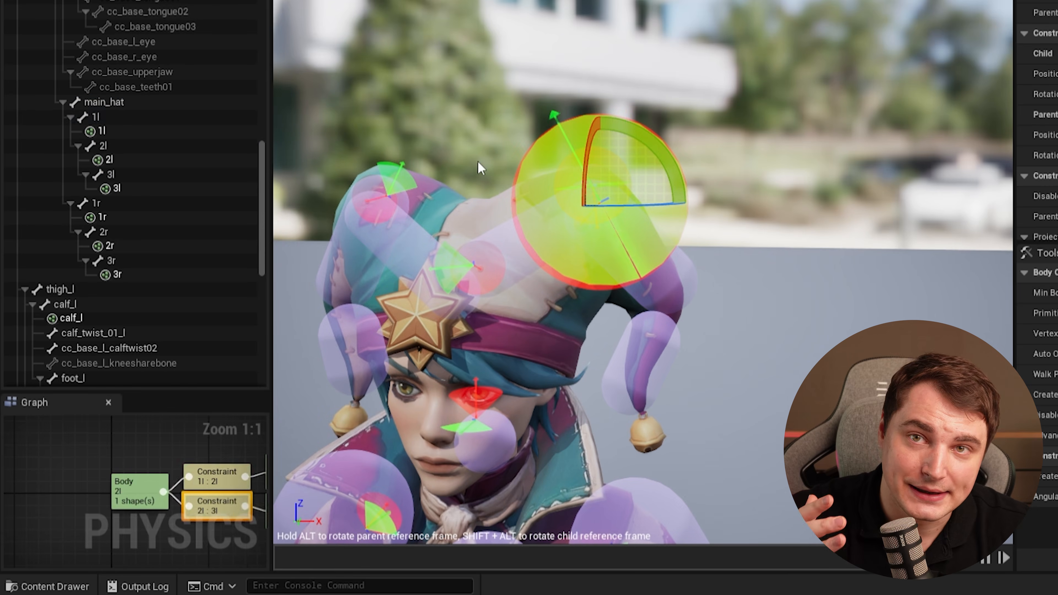
Move and rotate the new 2l–3l constraint so it sits at the joint between the lower hat flap segments.
{"action": "key", "text": "w"}
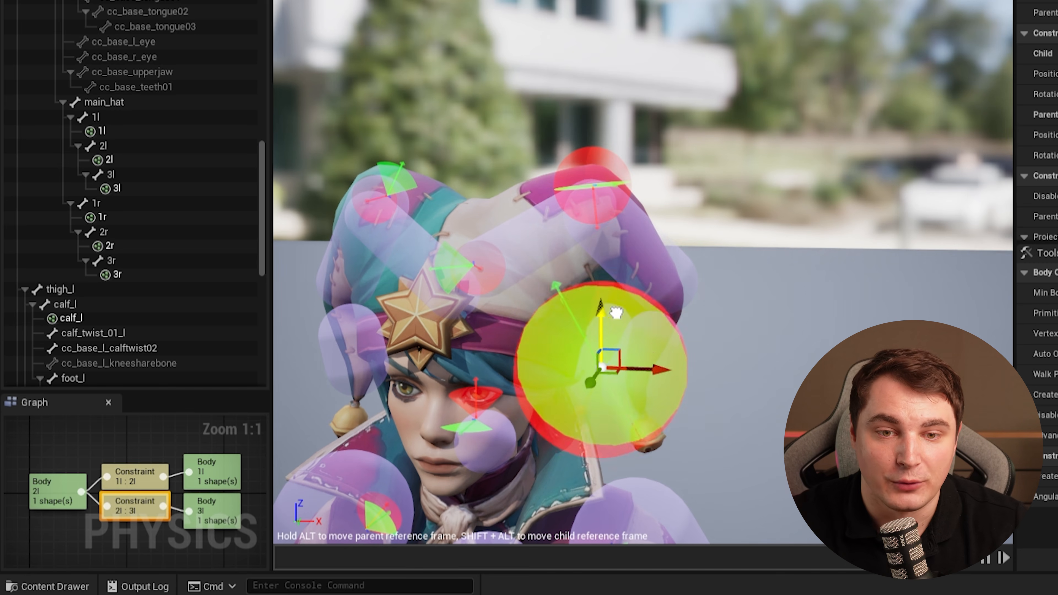
{"action": "key", "text": "e"}
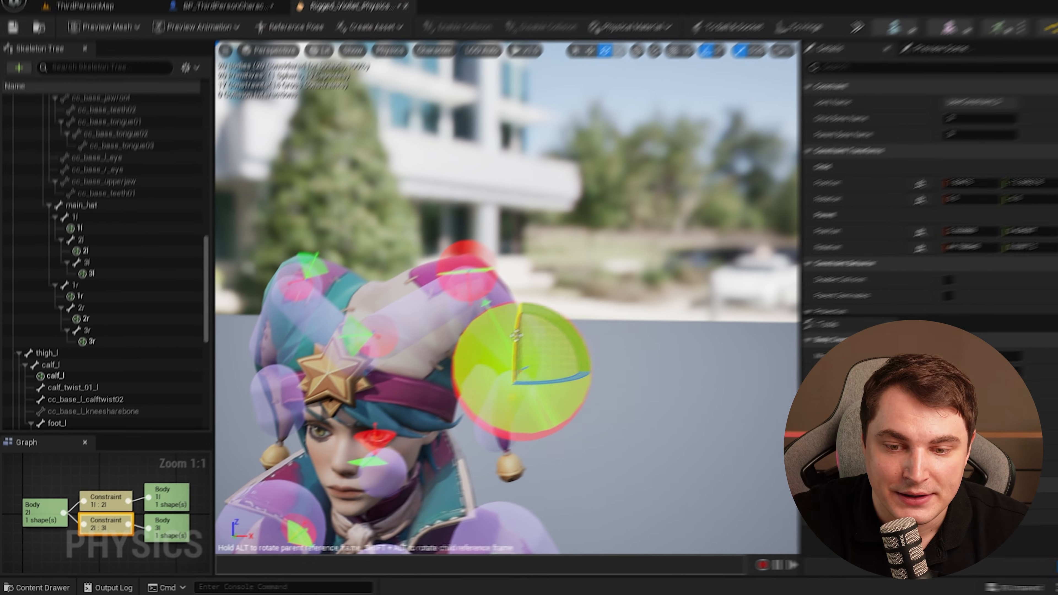
{"action": "mouse_move", "coordinate": [517, 336]}
{"action": "left_mouse_down"}
{"action": "mouse_move", "coordinate": [513, 386]}
{"action": "mouse_move", "coordinate": [516, 340]}
{"action": "left_mouse_up"}
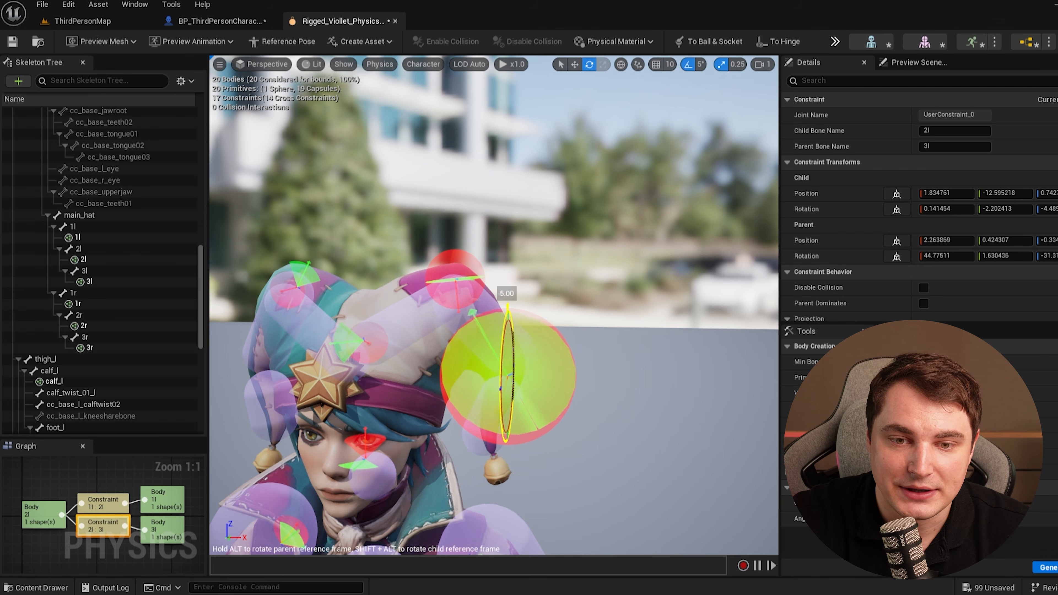
{"action": "left_click", "coordinate": [642, 343]}
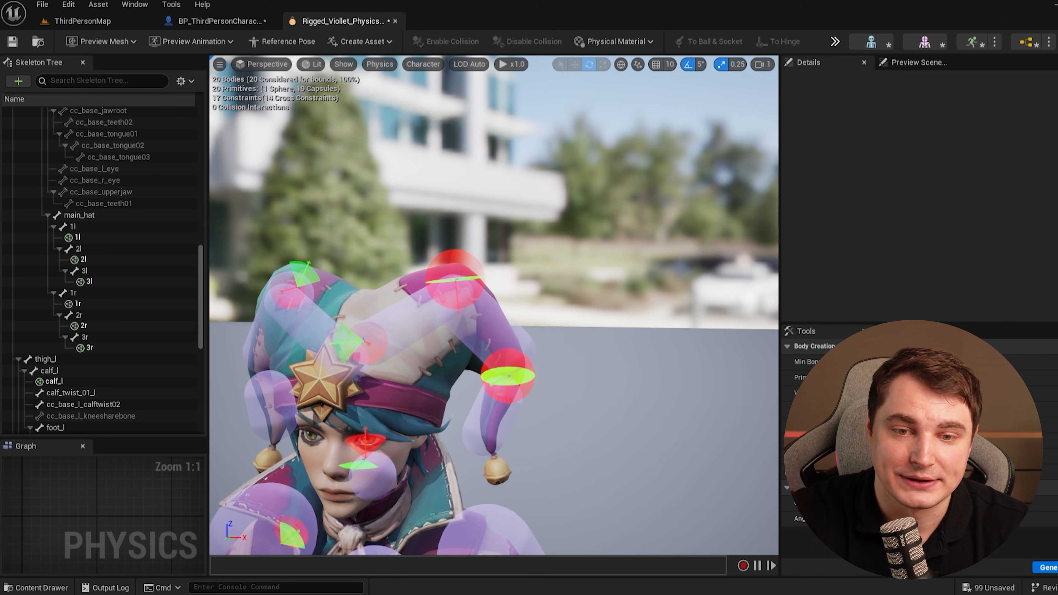
Hide the bones in the skeleton tree so only the physics bodies are listed.
{"action": "right_click", "coordinate": [618, 335]}
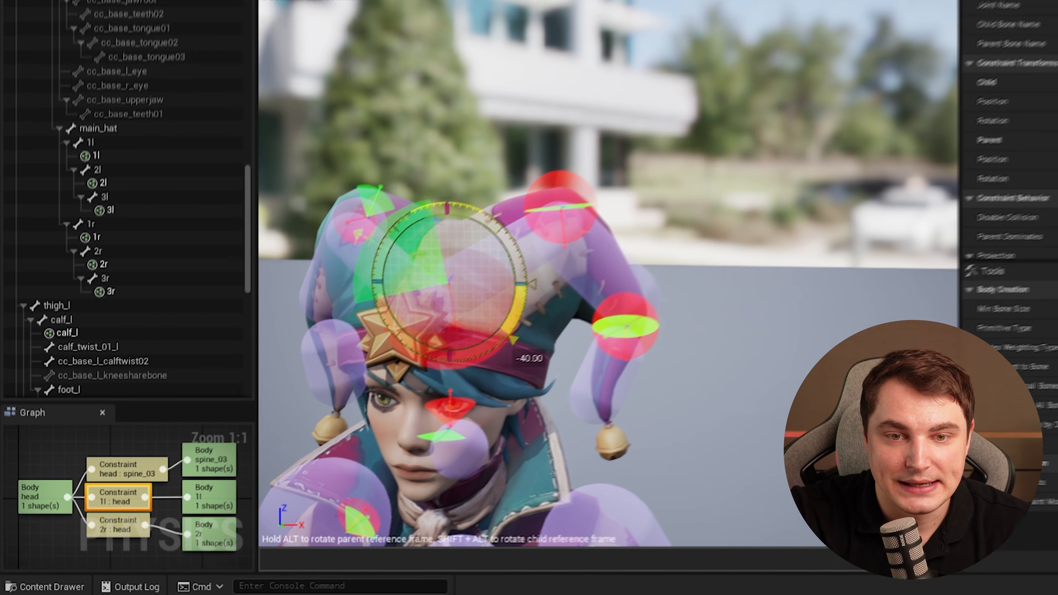
{"action": "left_click_drag", "start_coordinate": [514, 338], "coordinate": [466, 366]}
{"action": "left_click_drag", "start_coordinate": [503, 227], "coordinate": [529, 237]}
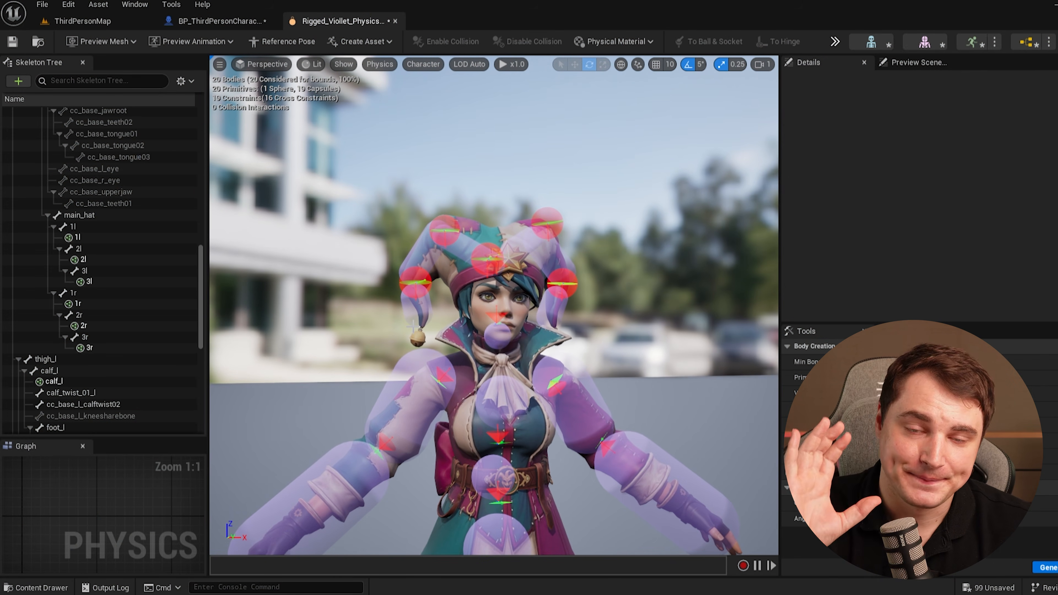
{"action": "scroll", "coordinate": [168, 110], "scroll_direction": "up", "scroll_amount": 5}
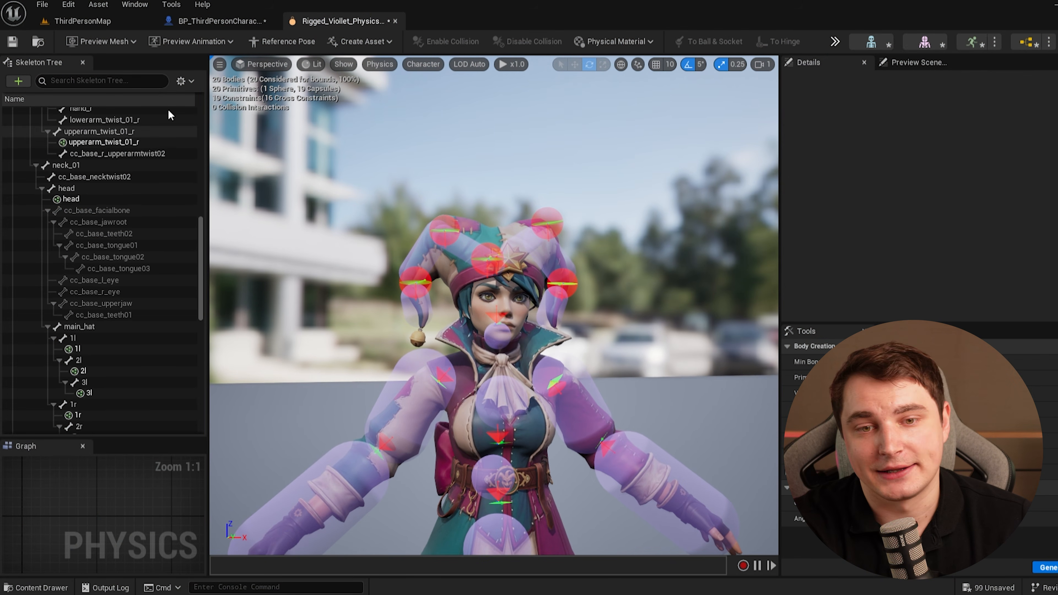
{"action": "left_click", "coordinate": [181, 81]}
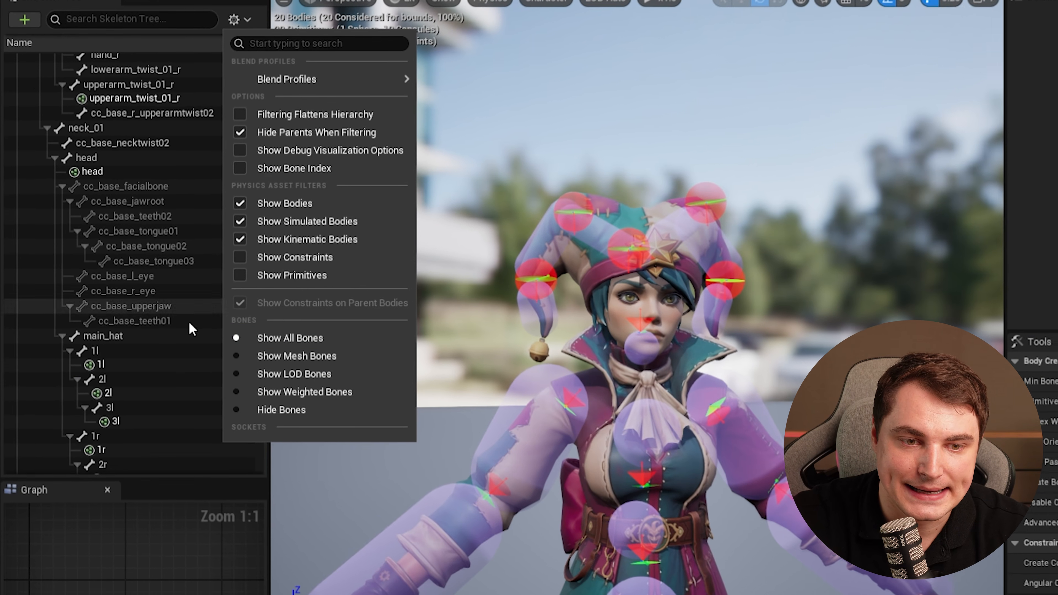
{"action": "left_click", "coordinate": [242, 411]}
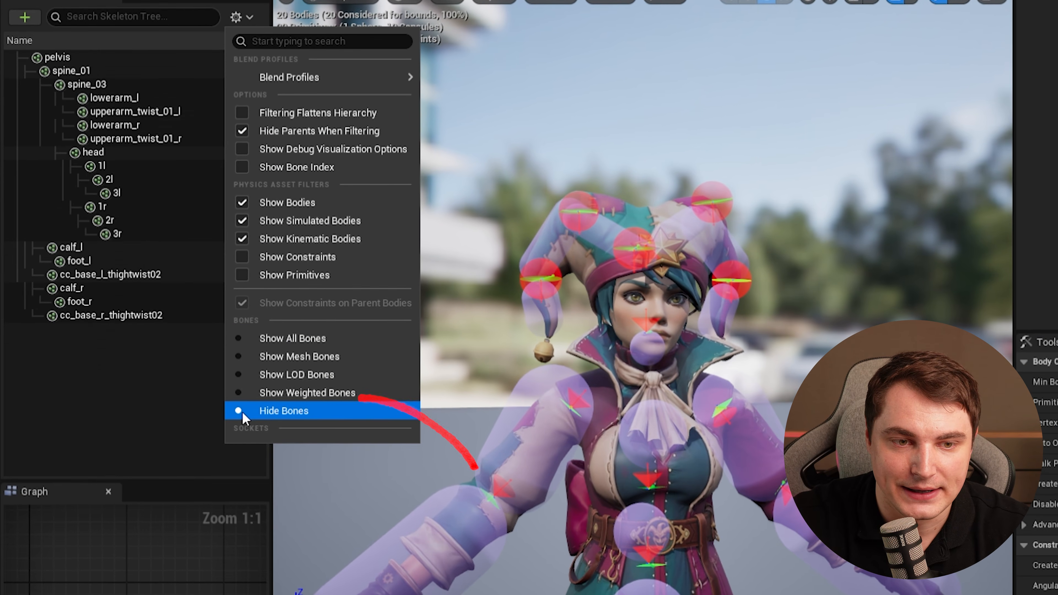
Select every body except the 2l, 3l, 2r and 3r hat bodies and set their physics type to Kinematic.
{"action": "left_click", "coordinate": [115, 316]}
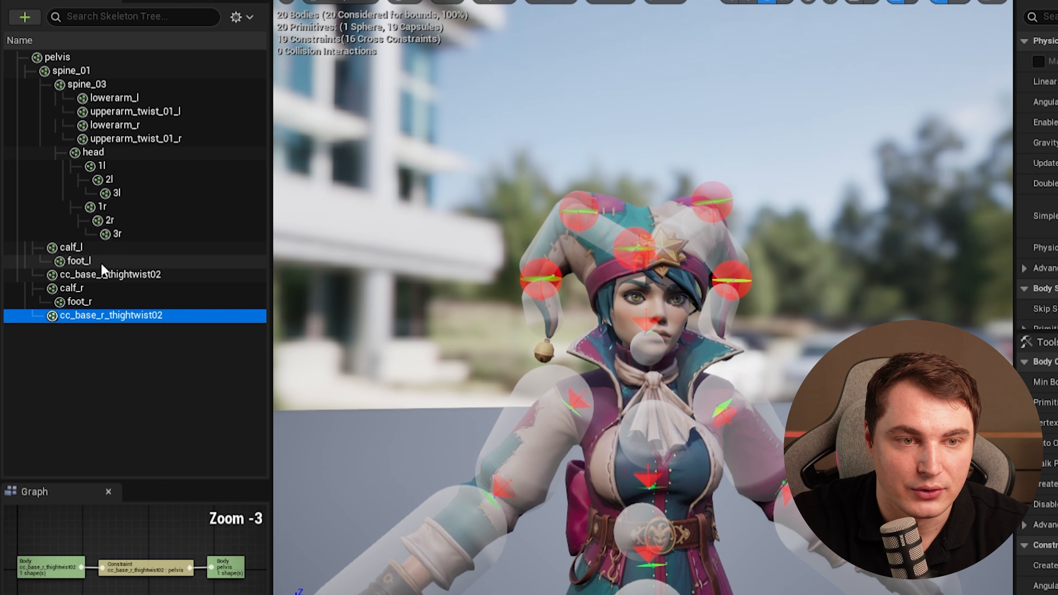
{"action": "left_click", "coordinate": [111, 58], "text": "shift"}
{"action": "left_click", "coordinate": [118, 234], "text": "ctrl"}
{"action": "left_click", "coordinate": [118, 221], "text": "ctrl"}
{"action": "left_click", "coordinate": [118, 193], "text": "ctrl"}
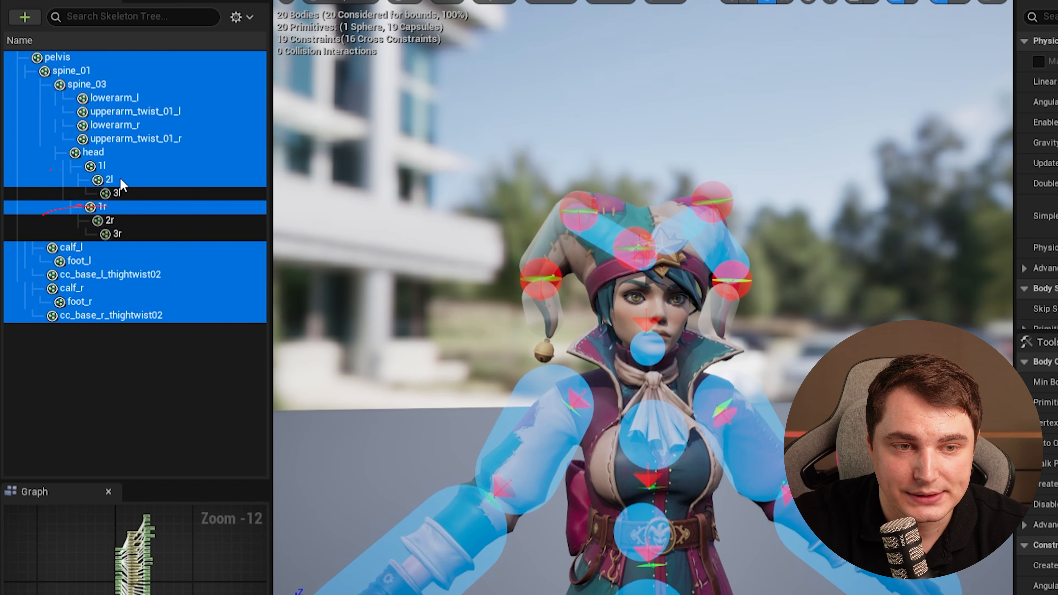
{"action": "left_click", "coordinate": [111, 180], "text": "ctrl"}
{"action": "right_click", "coordinate": [129, 138]}
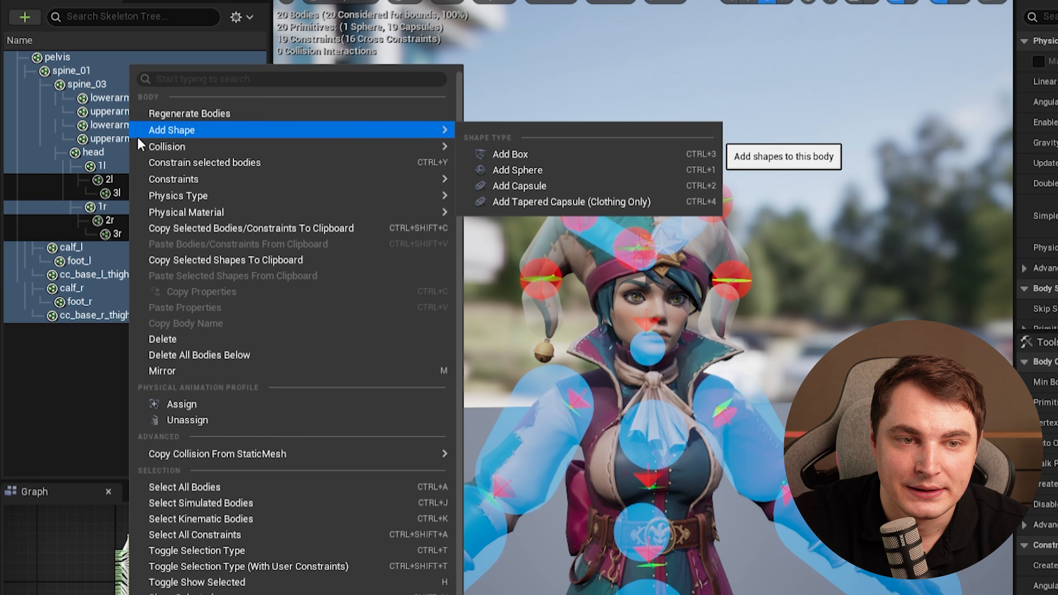
{"action": "mouse_move", "coordinate": [296, 199]}
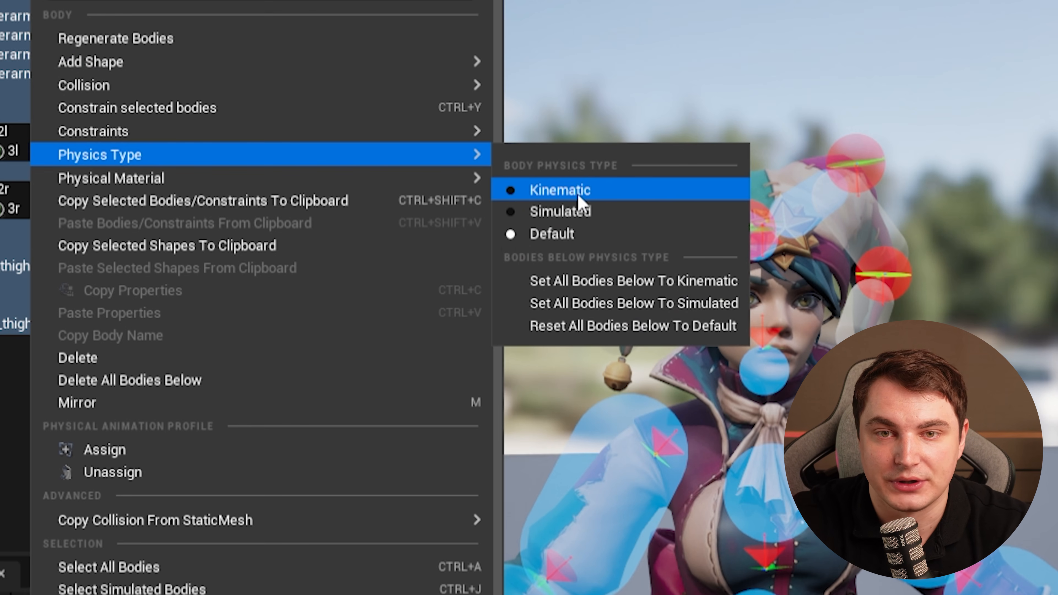
{"action": "left_click", "coordinate": [578, 195]}
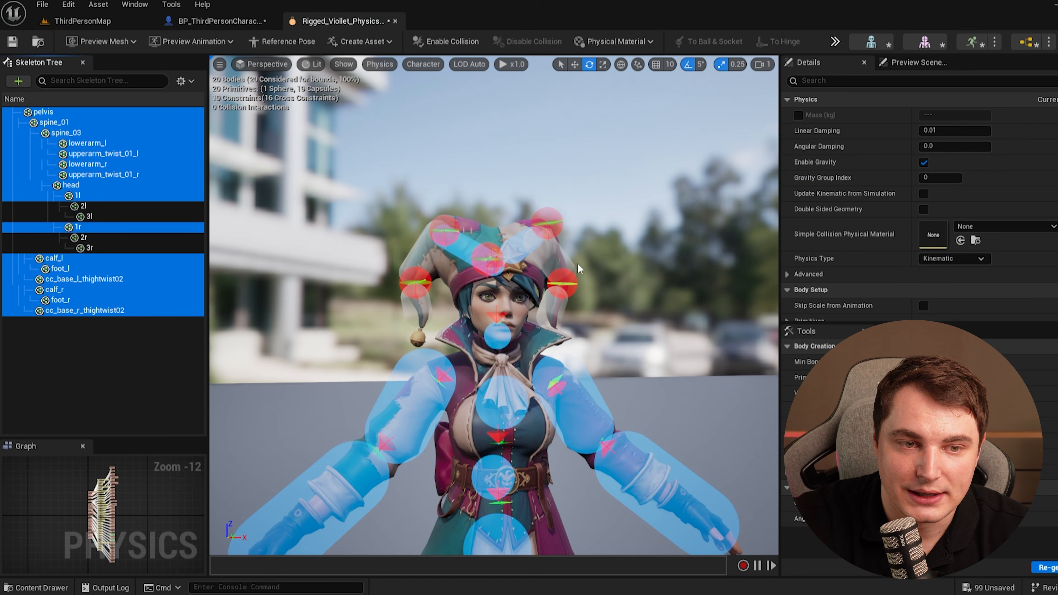
Run the physics simulation and watch how the hat flaps move.
{"action": "left_click", "coordinate": [139, 337]}
{"action": "left_click", "coordinate": [836, 41]}
{"action": "left_click", "coordinate": [857, 96]}
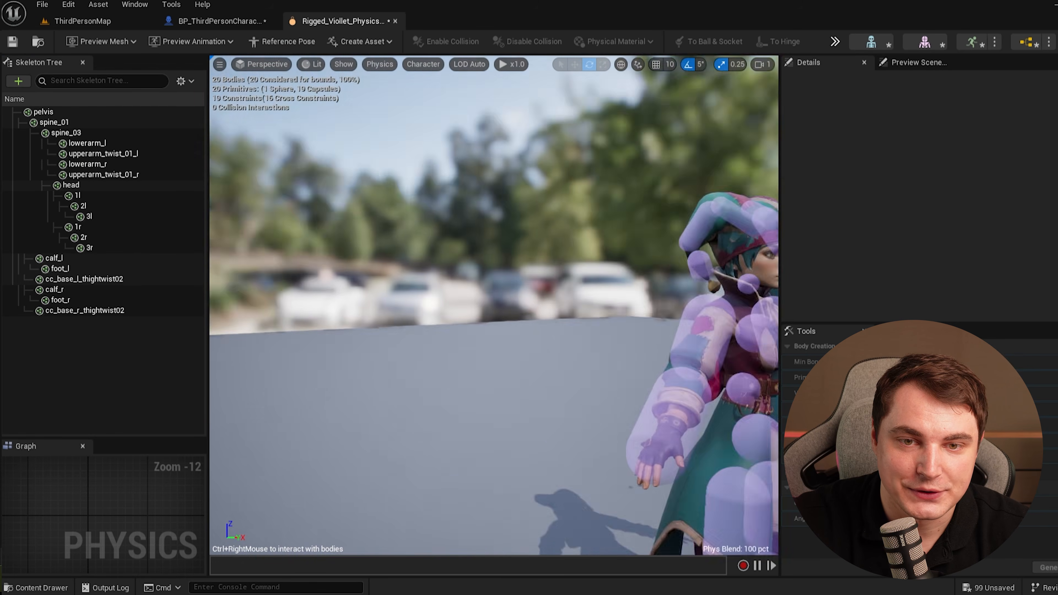
{"action": "scroll", "coordinate": [494, 305], "scroll_direction": "up", "scroll_amount": 5}
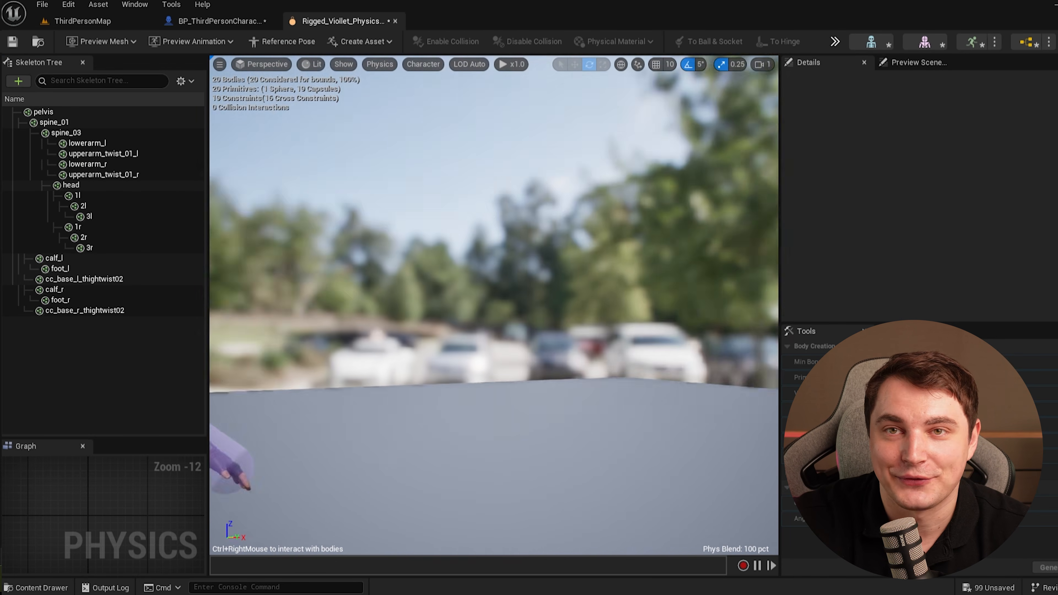
{"action": "scroll", "coordinate": [494, 305], "scroll_direction": "up", "scroll_amount": 4}
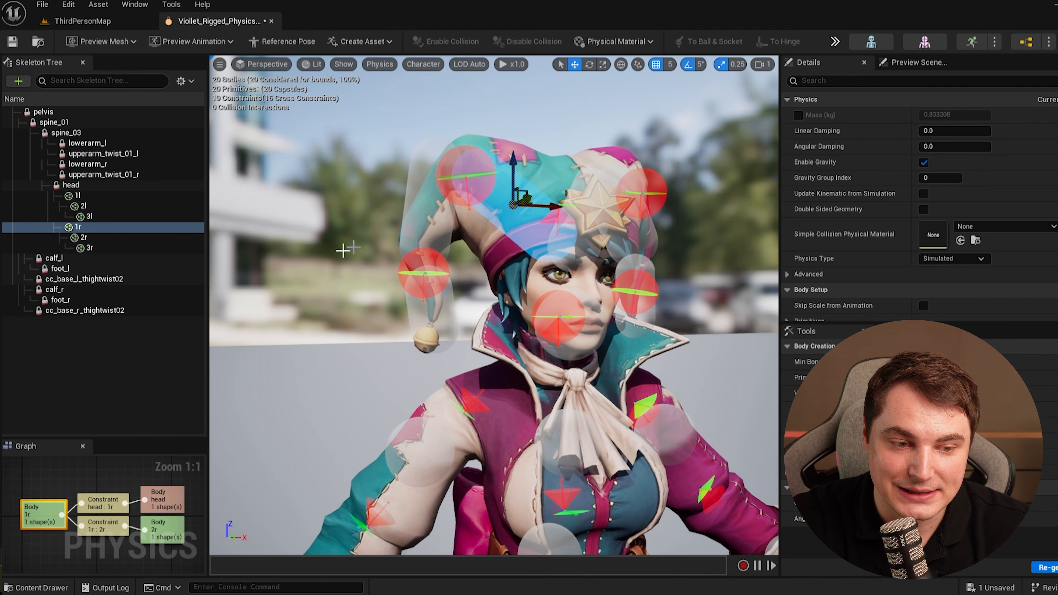
Select the upper hat flap body and set its mass to 3 kg.
{"action": "left_click", "coordinate": [89, 248]}
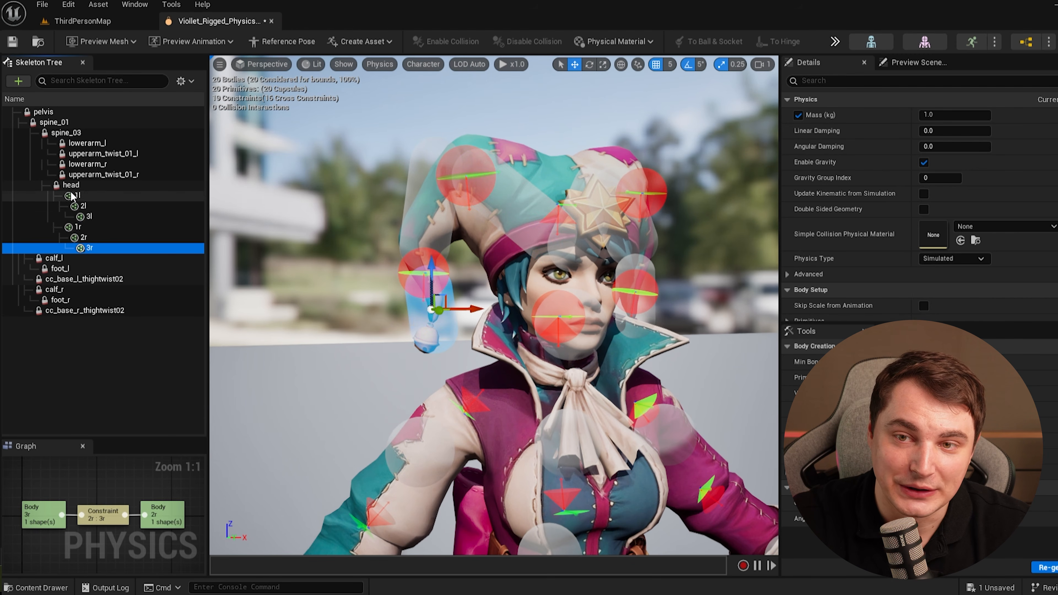
{"action": "left_click", "coordinate": [77, 196], "text": "shift"}
{"action": "left_click", "coordinate": [519, 207]}
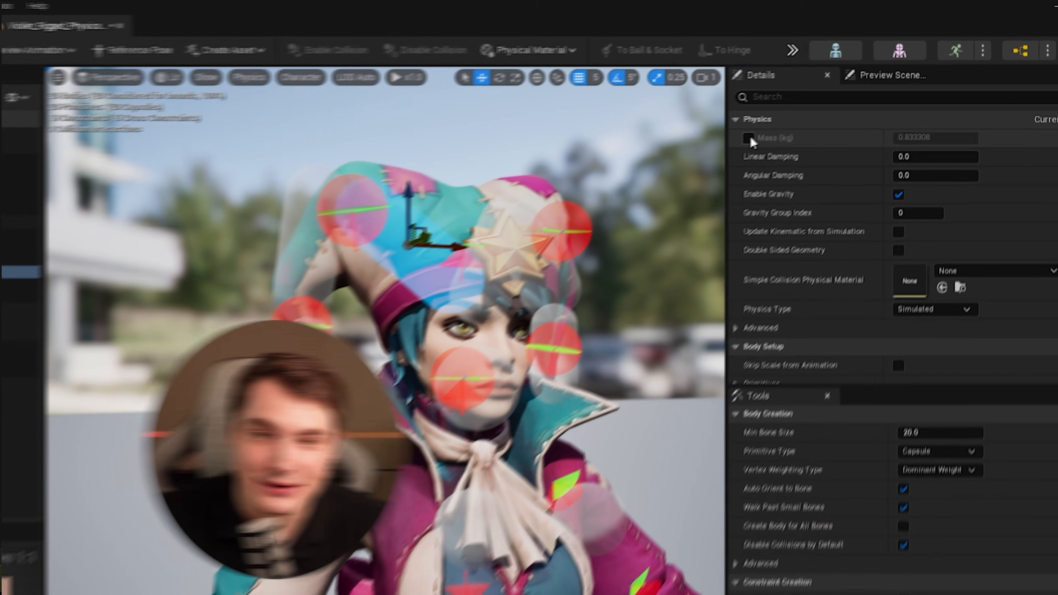
{"action": "left_click", "coordinate": [749, 138]}
{"action": "left_click", "coordinate": [929, 137]}
{"action": "type", "text": "3"}
{"action": "key", "text": "Return"}
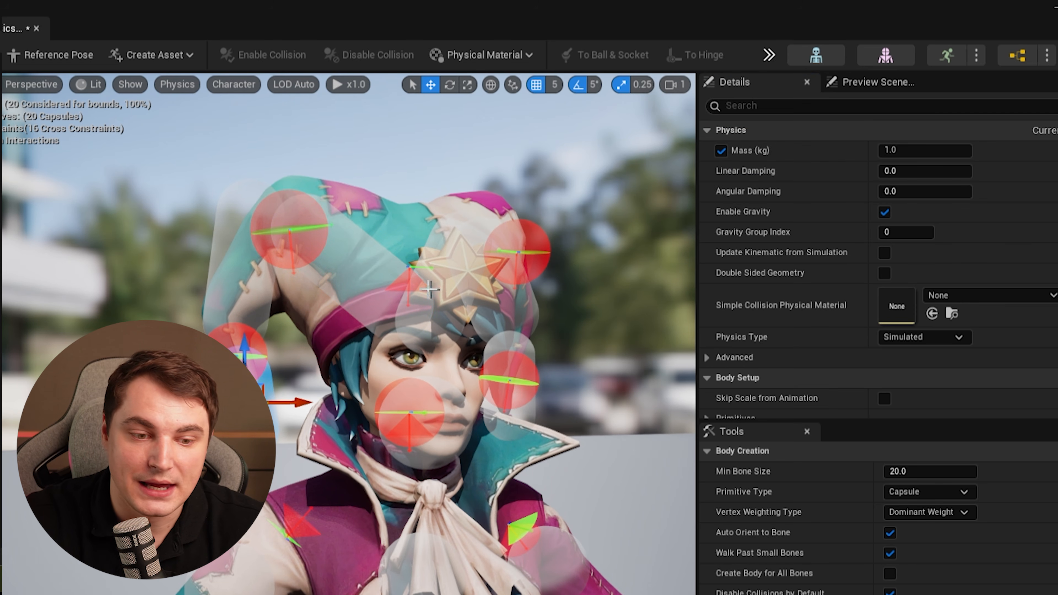
Inspect the other hat flap bodies and set the selected body's mass to 2 kg.
{"action": "left_click", "coordinate": [371, 262]}
{"action": "right_click_drag", "start_coordinate": [371, 267], "coordinate": [320, 267]}
{"action": "left_click", "coordinate": [454, 267]}
{"action": "left_click", "coordinate": [510, 292]}
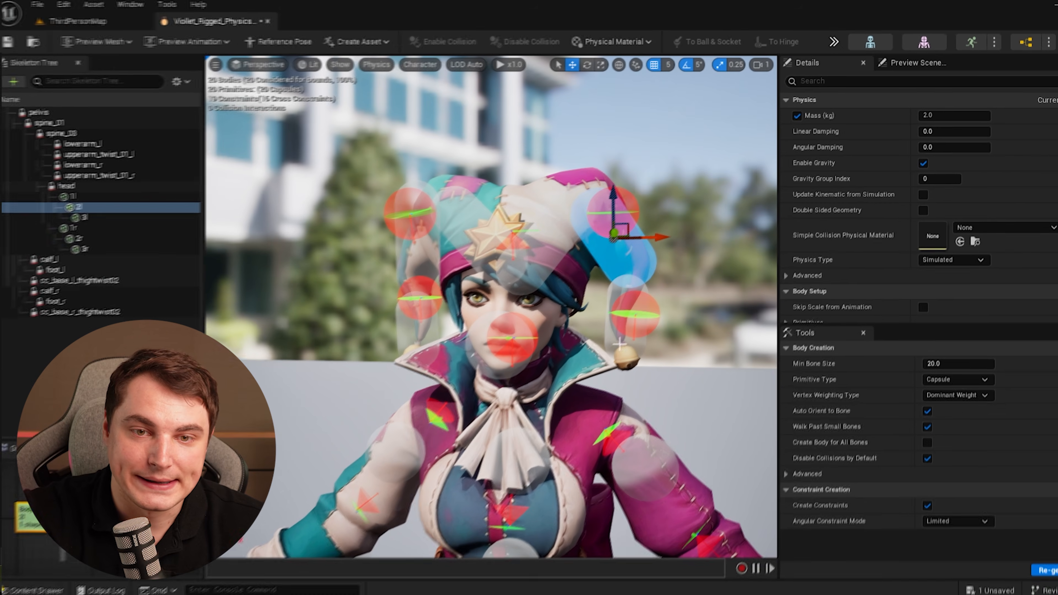
{"action": "left_click", "coordinate": [505, 384]}
{"action": "right_click_drag", "start_coordinate": [504, 384], "coordinate": [588, 380]}
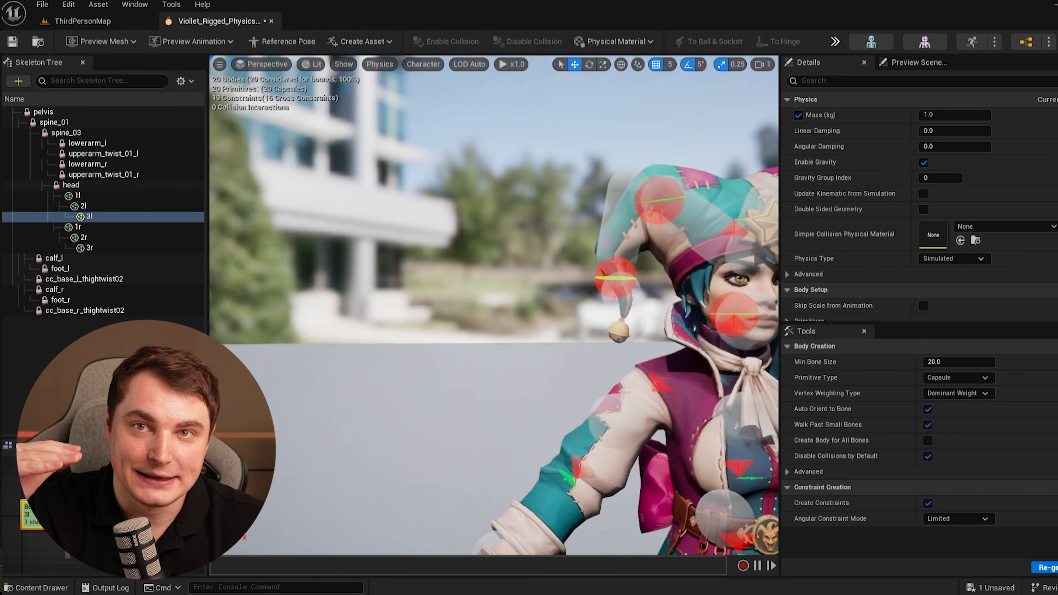
{"action": "left_click", "coordinate": [462, 259]}
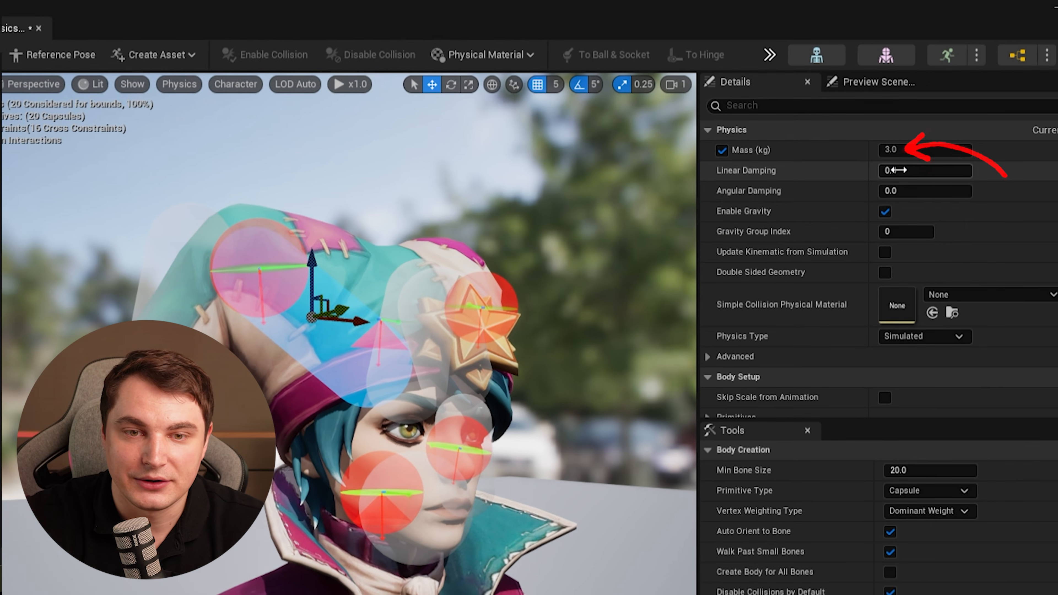
{"action": "left_click", "coordinate": [906, 141]}
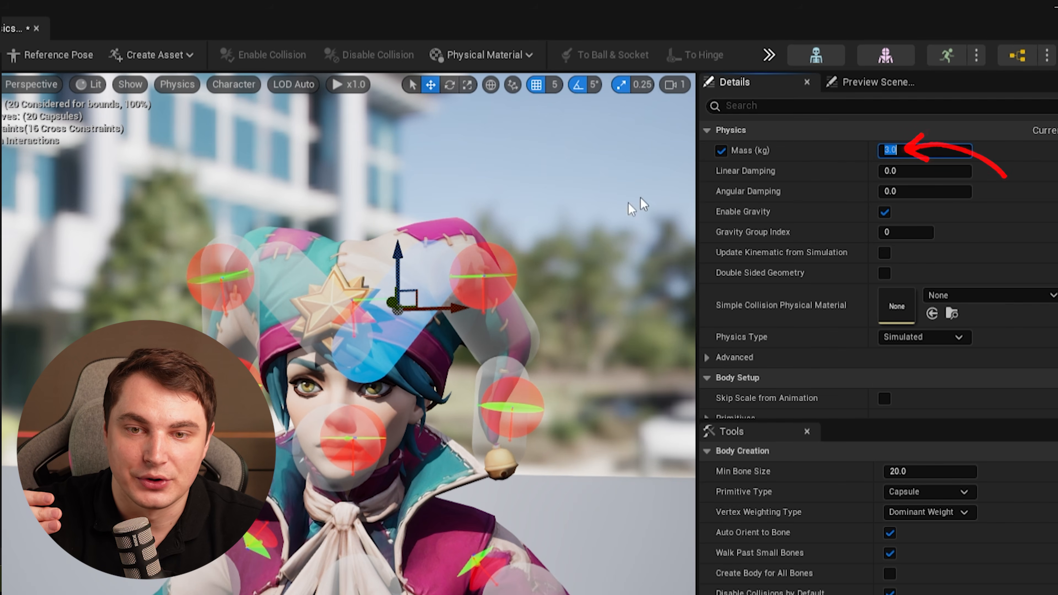
{"action": "type", "text": "2"}
{"action": "key", "text": "Return"}
Select the large upper hat body and set its linear damping to 20 and angular damping to 100.
{"action": "left_click", "coordinate": [513, 334]}
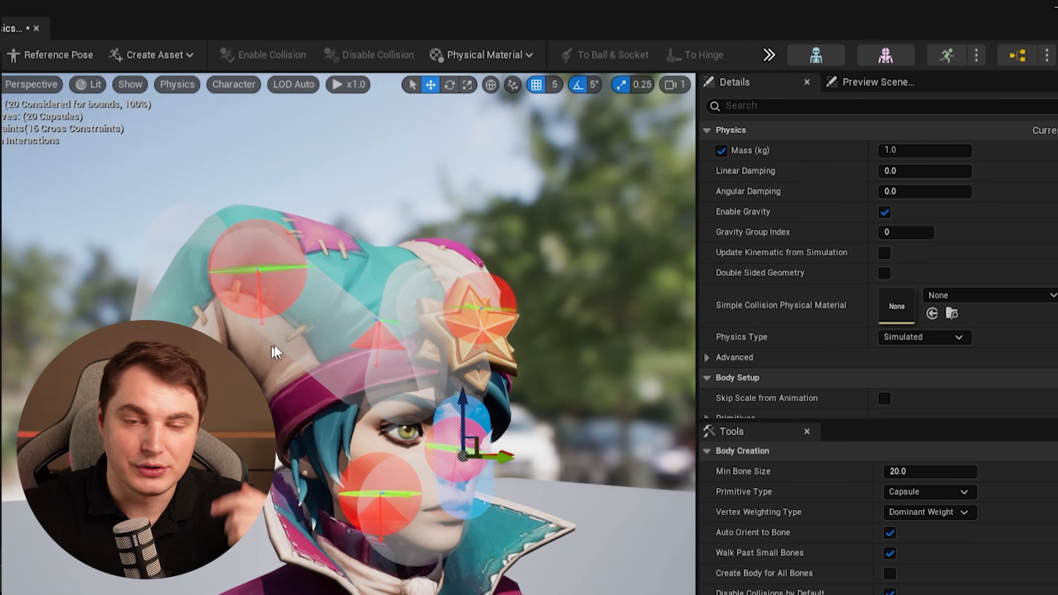
{"action": "left_click", "coordinate": [275, 353]}
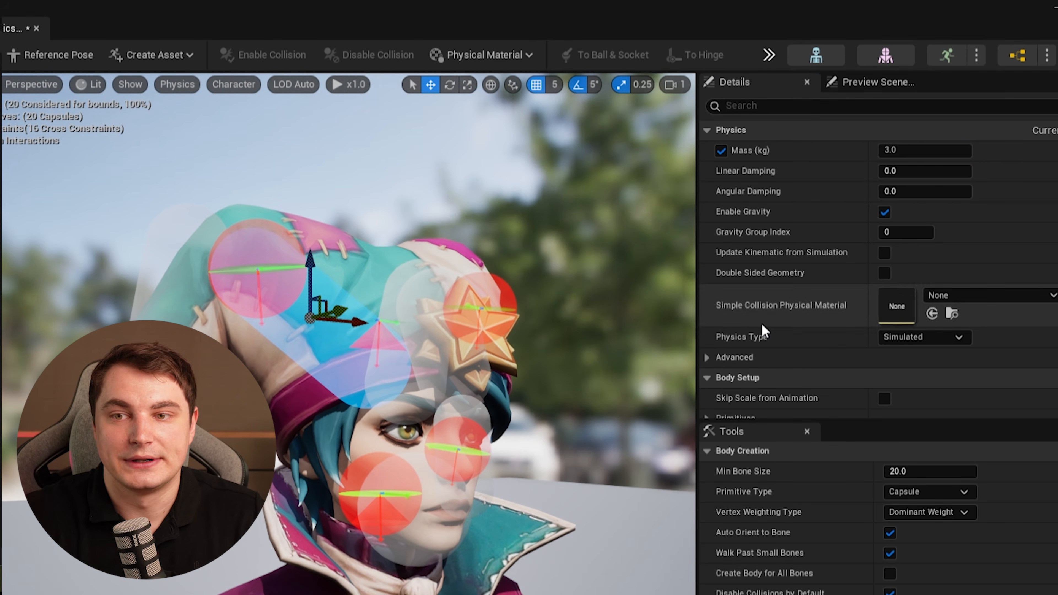
{"action": "left_click", "coordinate": [900, 171]}
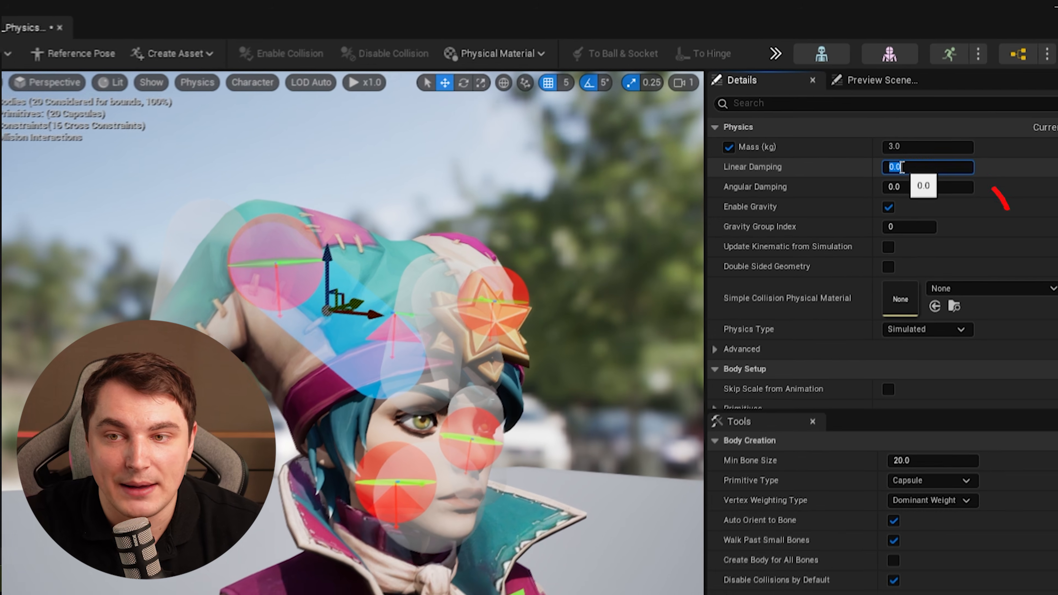
{"action": "type", "text": "20"}
{"action": "key", "text": "Return"}
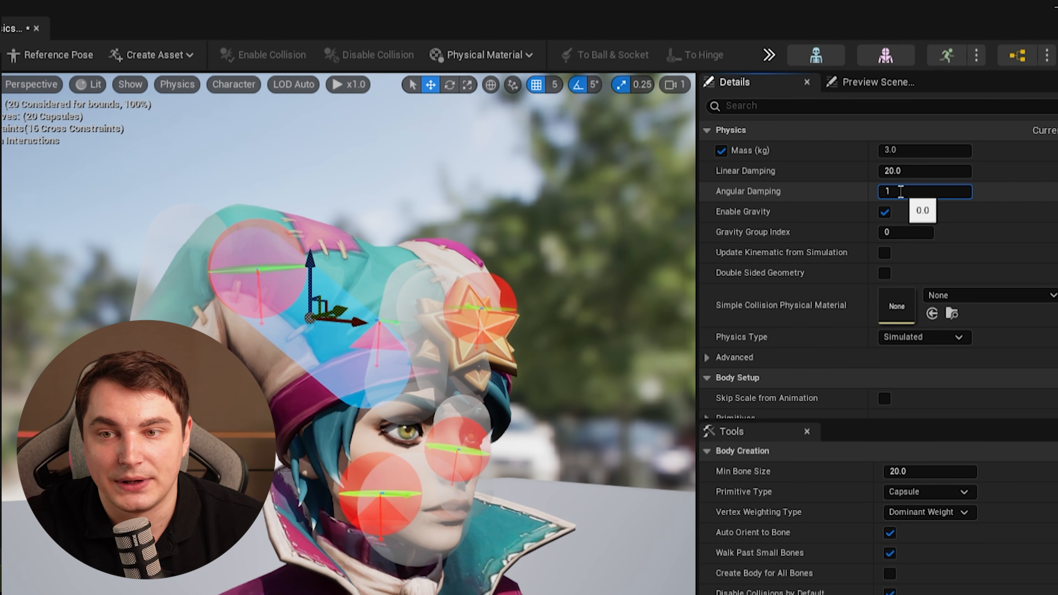
{"action": "type", "text": "100"}
{"action": "key", "text": "Return"}
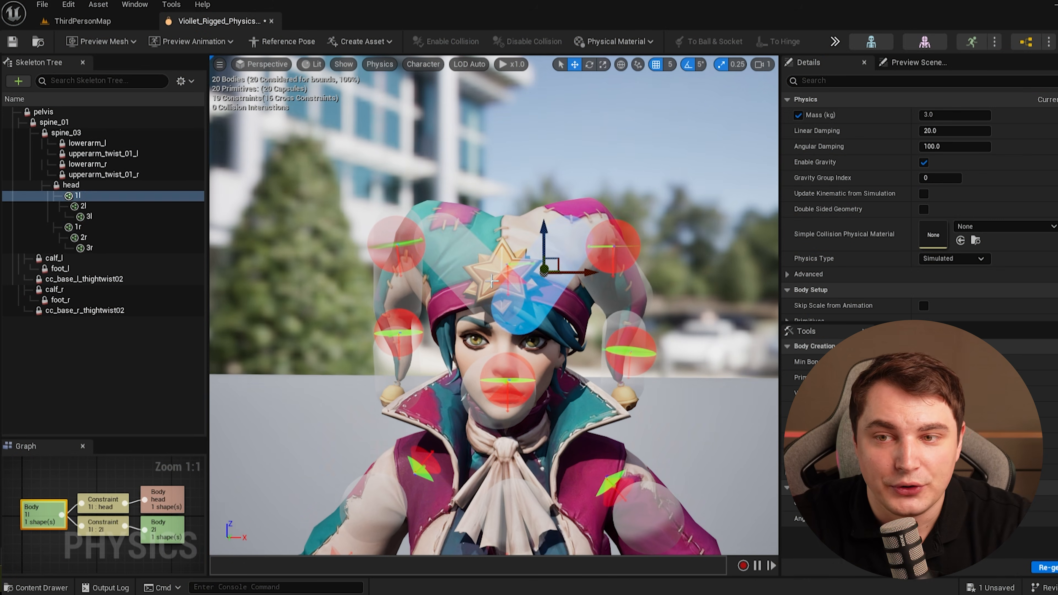
Add the opposite upper hat body to the selection and set both bodies' angular damping to 50.
{"action": "left_click", "coordinate": [569, 270], "text": "ctrl"}
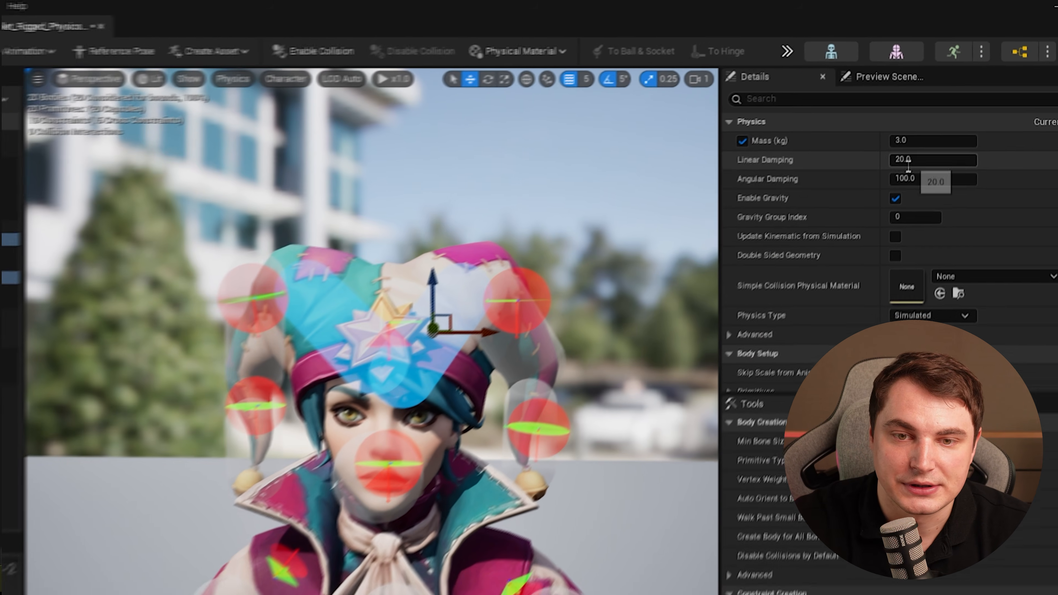
{"action": "left_click", "coordinate": [942, 146]}
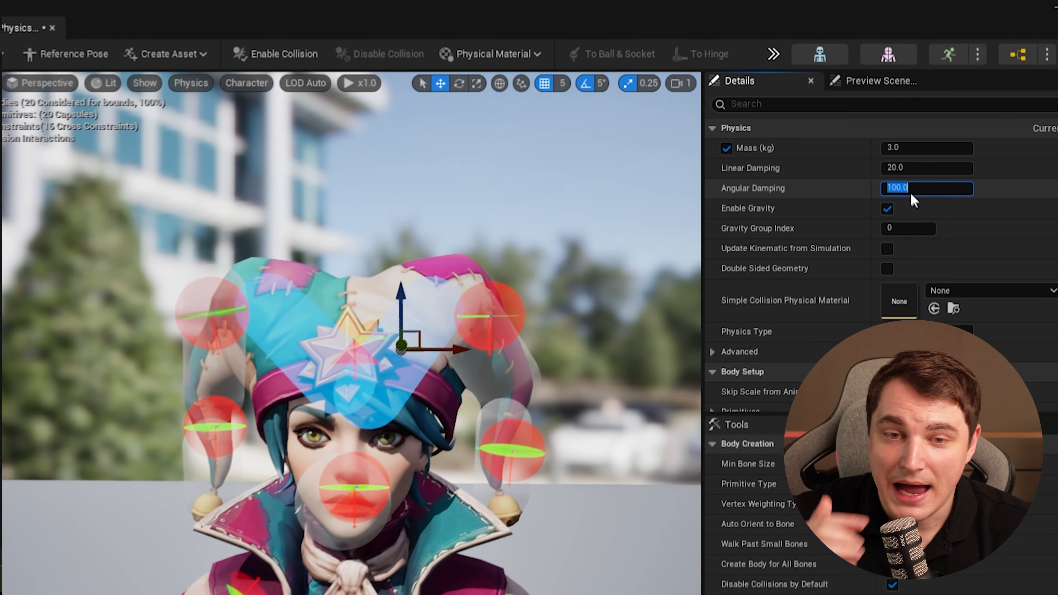
{"action": "type", "text": "50"}
{"action": "key", "text": "Return"}
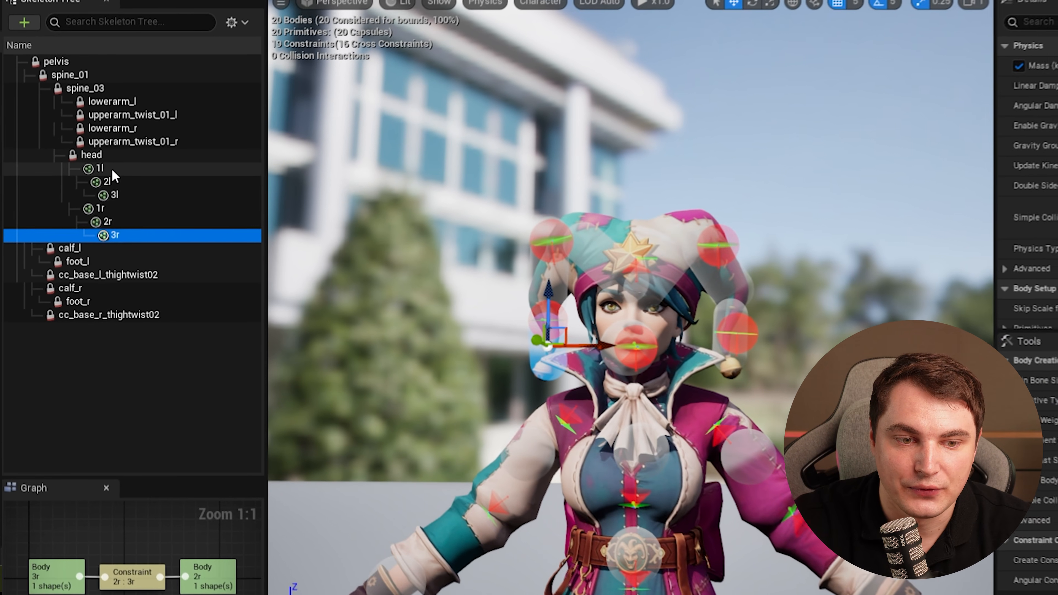
Select the hat constraints, set their angular drive mode to Twist and Swing, and enable the Swing orientation drive.
{"action": "left_click", "coordinate": [85, 195], "text": "shift"}
{"action": "right_click_drag", "start_coordinate": [100, 545], "coordinate": [121, 558]}
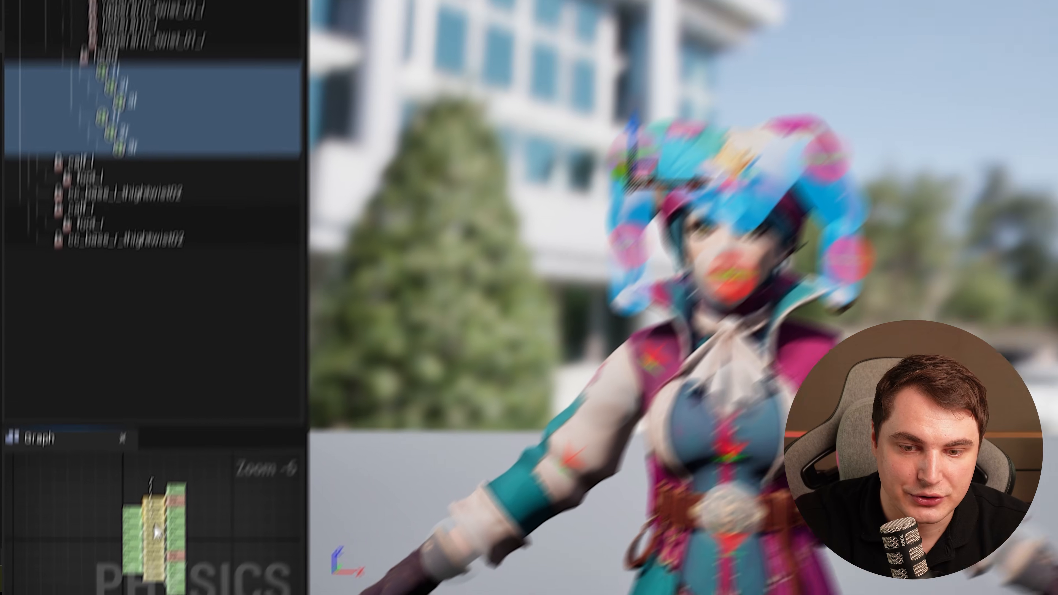
{"action": "scroll", "coordinate": [135, 550], "scroll_direction": "up", "scroll_amount": 4}
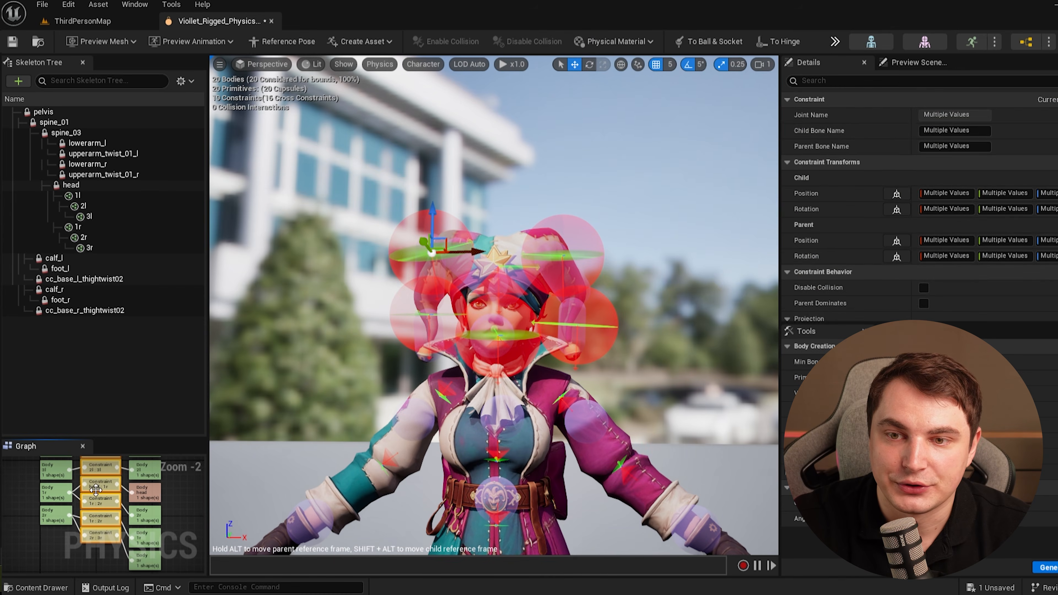
{"action": "scroll", "coordinate": [958, 187], "scroll_direction": "down", "scroll_amount": 3}
{"action": "scroll", "coordinate": [911, 175], "scroll_direction": "down", "scroll_amount": 10}
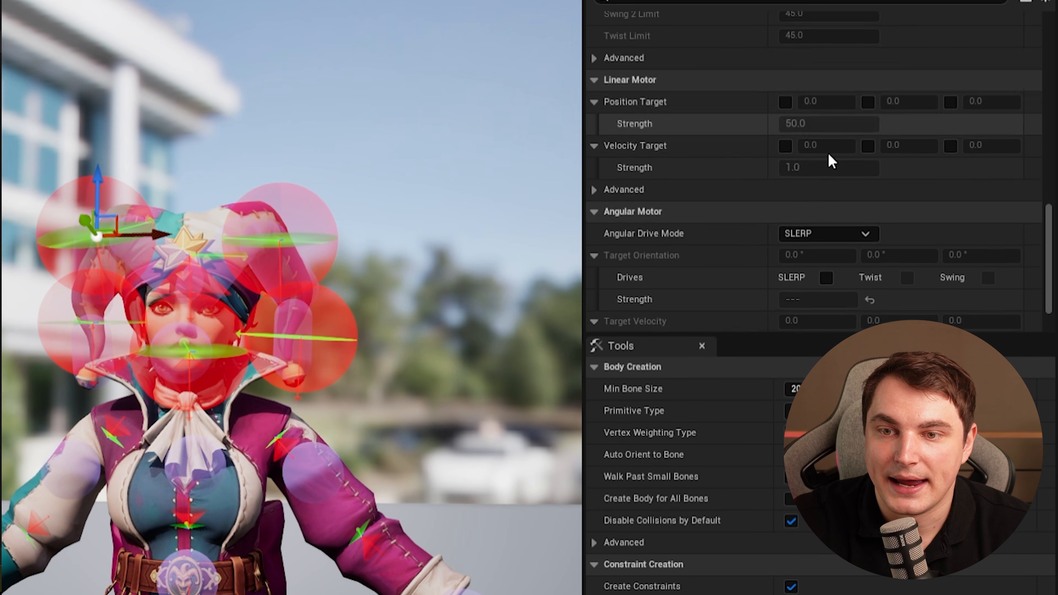
{"action": "scroll", "coordinate": [830, 161], "scroll_direction": "down", "scroll_amount": 2}
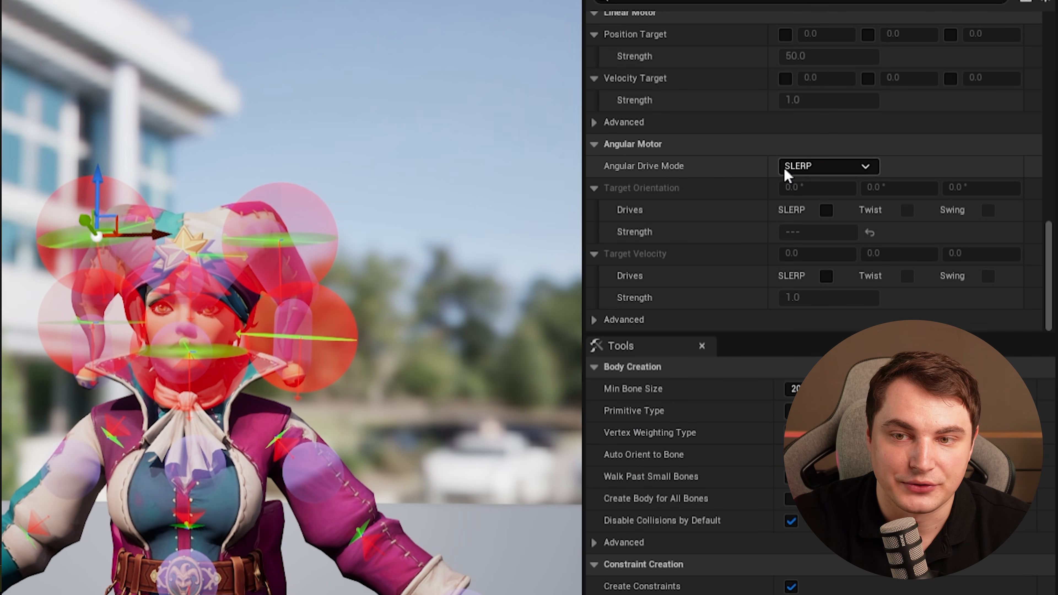
{"action": "left_click", "coordinate": [827, 166]}
{"action": "left_click", "coordinate": [818, 198]}
{"action": "left_click", "coordinate": [907, 210]}
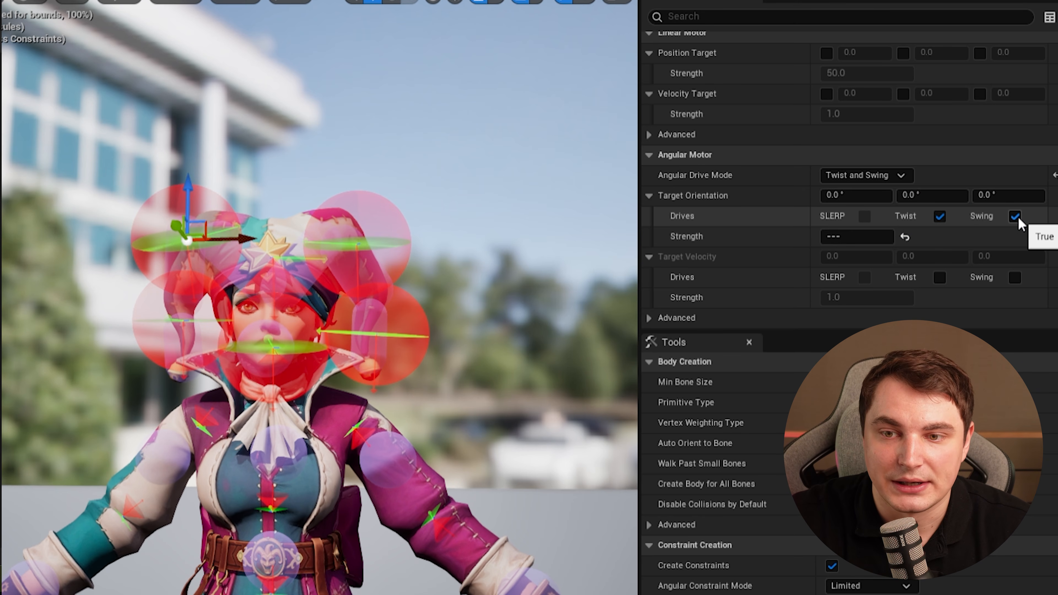
Set the selected hat constraints' orientation drive strength to 150, then select the next constraint pair in the graph.
{"action": "left_click", "coordinate": [854, 236]}
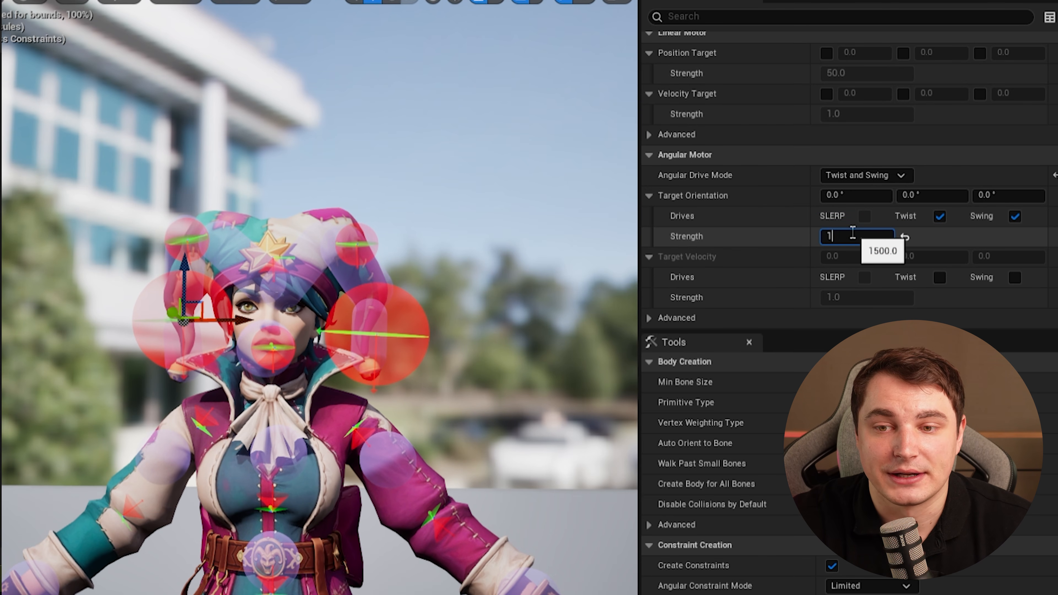
{"action": "type", "text": "150"}
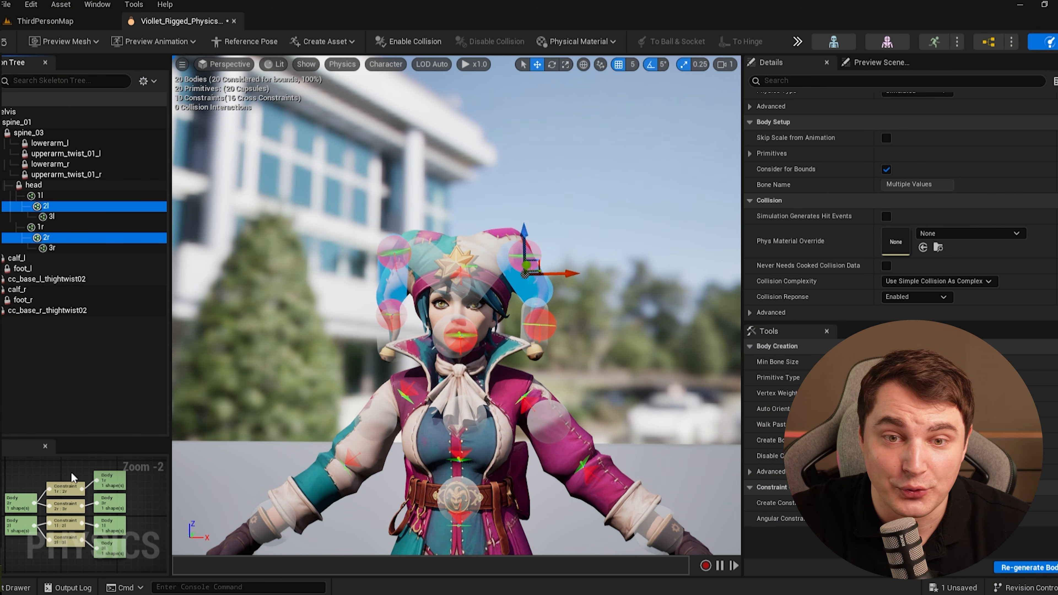
{"action": "left_click_drag", "start_coordinate": [71, 474], "coordinate": [58, 538]}
{"action": "scroll", "coordinate": [869, 247], "scroll_direction": "down", "scroll_amount": 15}
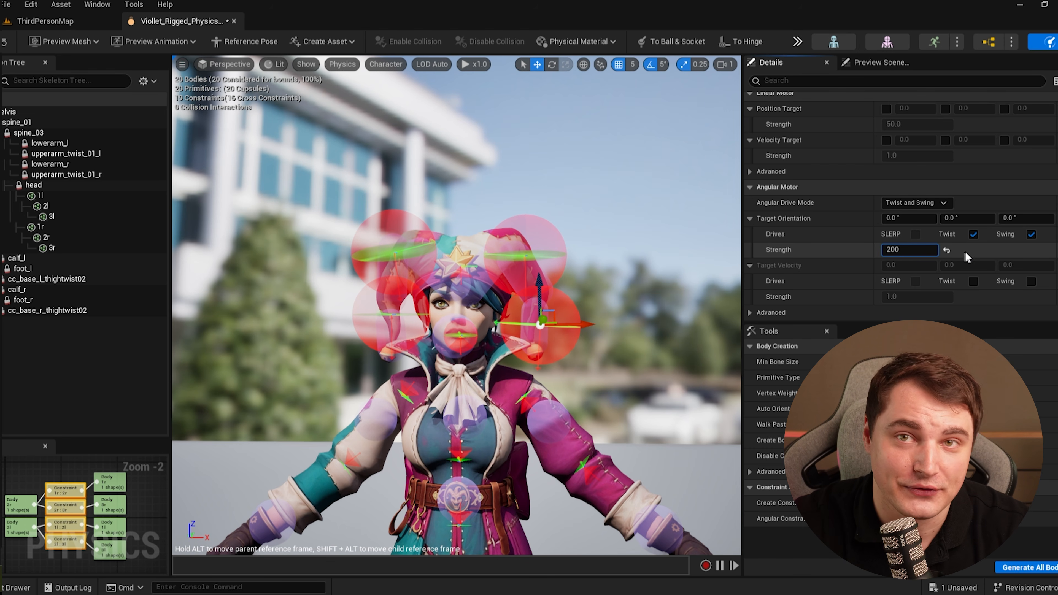
Select the constraints of the upper hat bones 1l and 1r and set their orientation drive strength to 2000.
{"action": "left_click", "coordinate": [51, 199]}
{"action": "left_click", "coordinate": [60, 226], "text": "ctrl"}
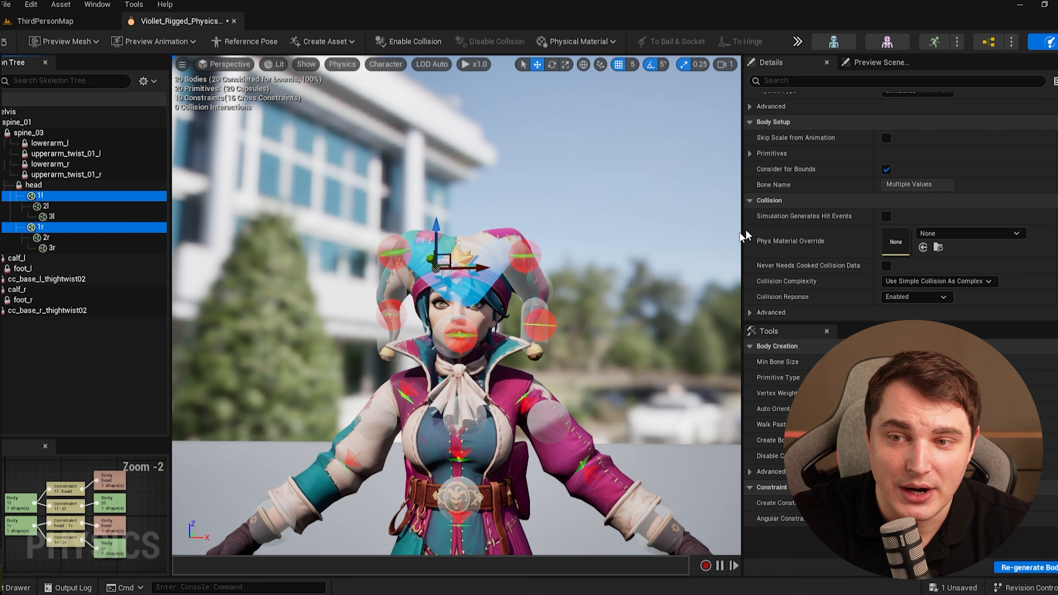
{"action": "left_click_drag", "start_coordinate": [69, 470], "coordinate": [56, 558]}
{"action": "scroll", "coordinate": [846, 223], "scroll_direction": "down", "scroll_amount": 15}
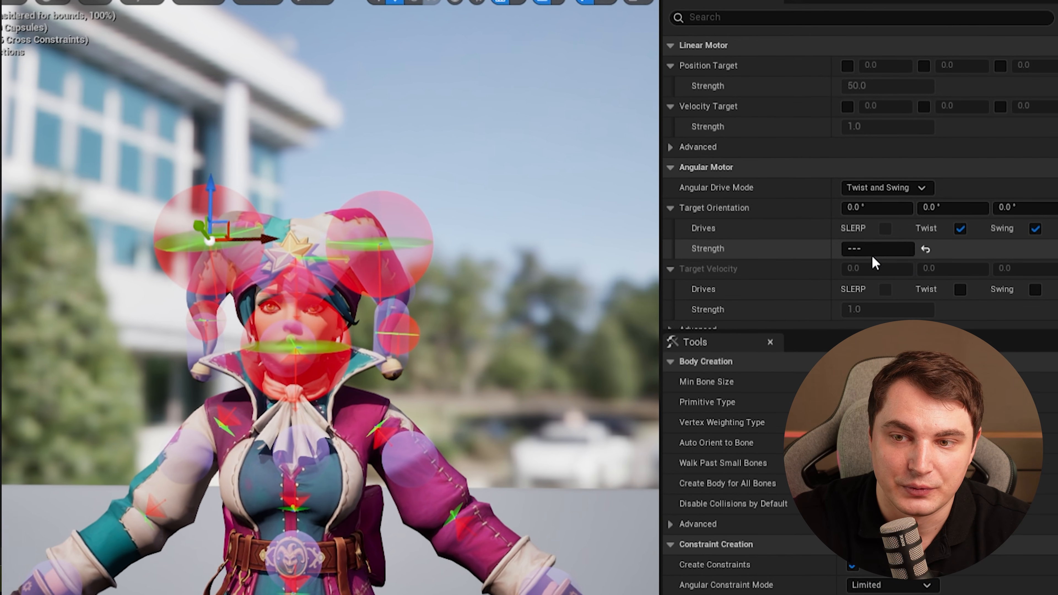
{"action": "left_click", "coordinate": [882, 250]}
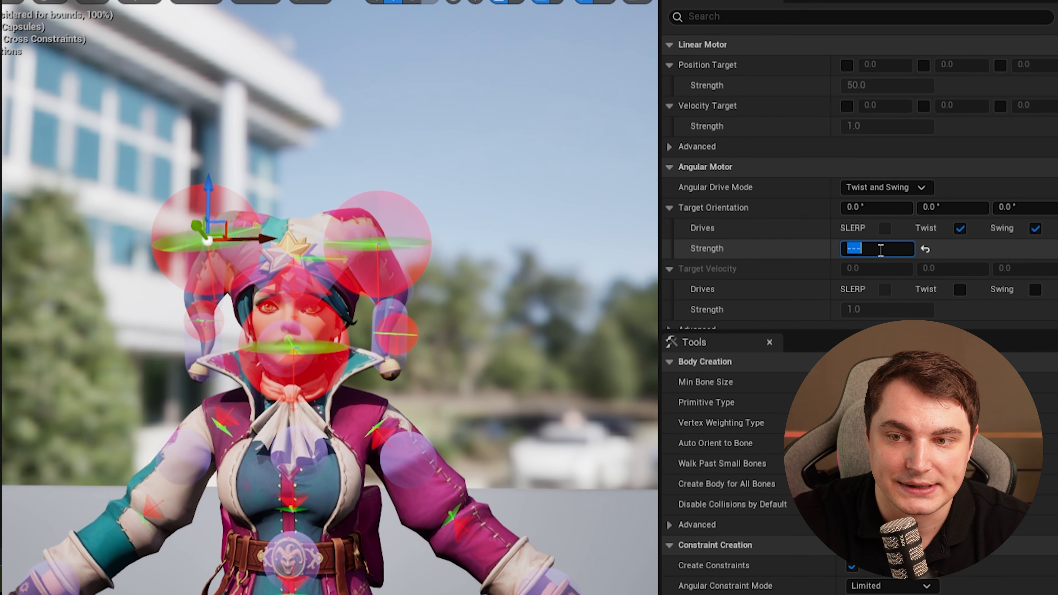
{"action": "key", "text": "Return"}
{"action": "left_click", "coordinate": [888, 240]}
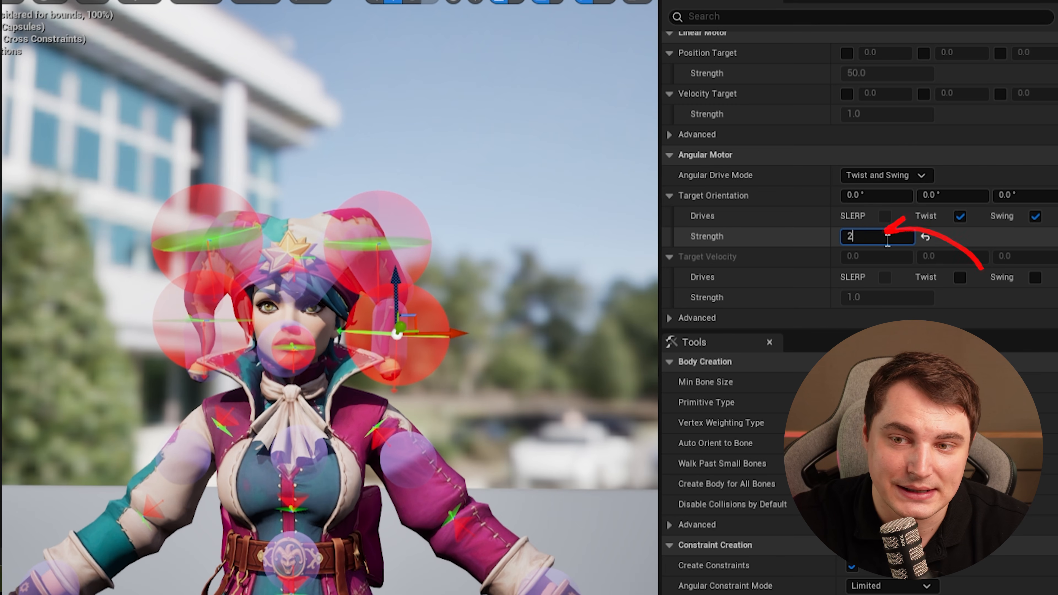
{"action": "type", "text": "2000"}
{"action": "key", "text": "Return"}
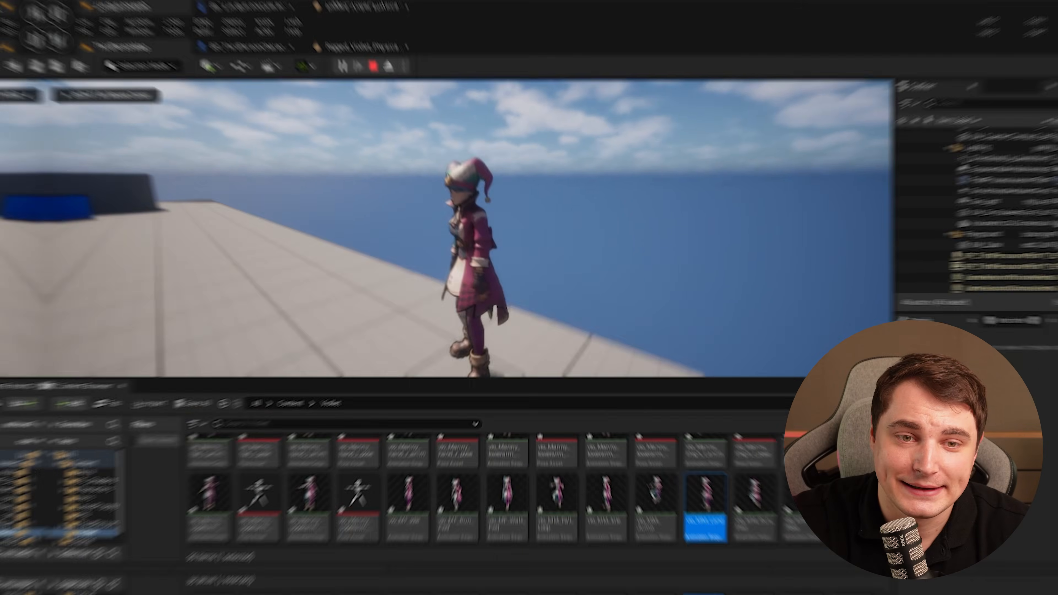
Play-test the jester in the level by jumping to watch the hat flaps.
{"action": "key", "text": "space"}
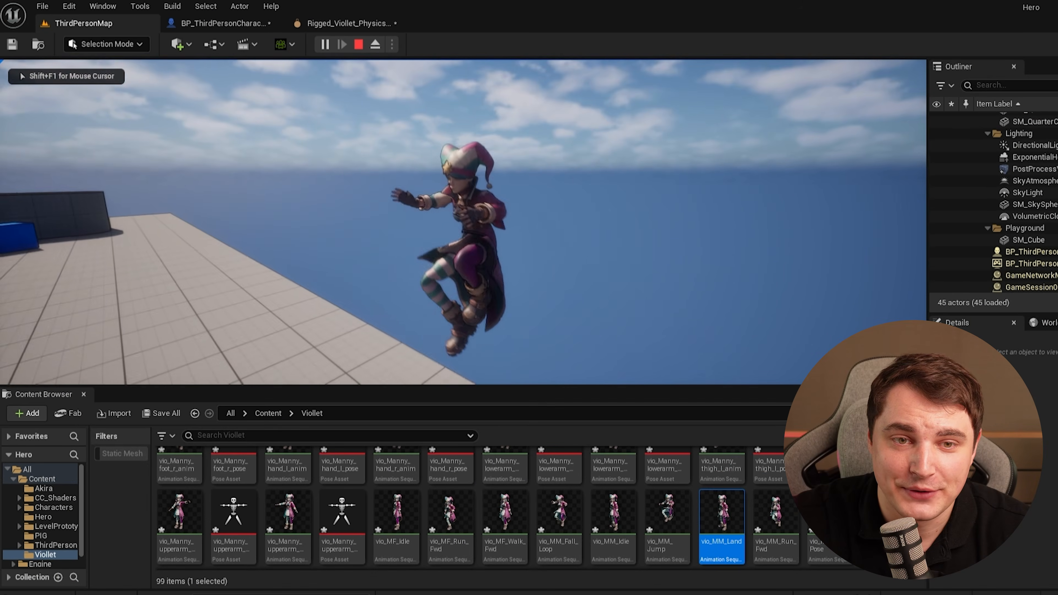
{"action": "key", "text": "space"}
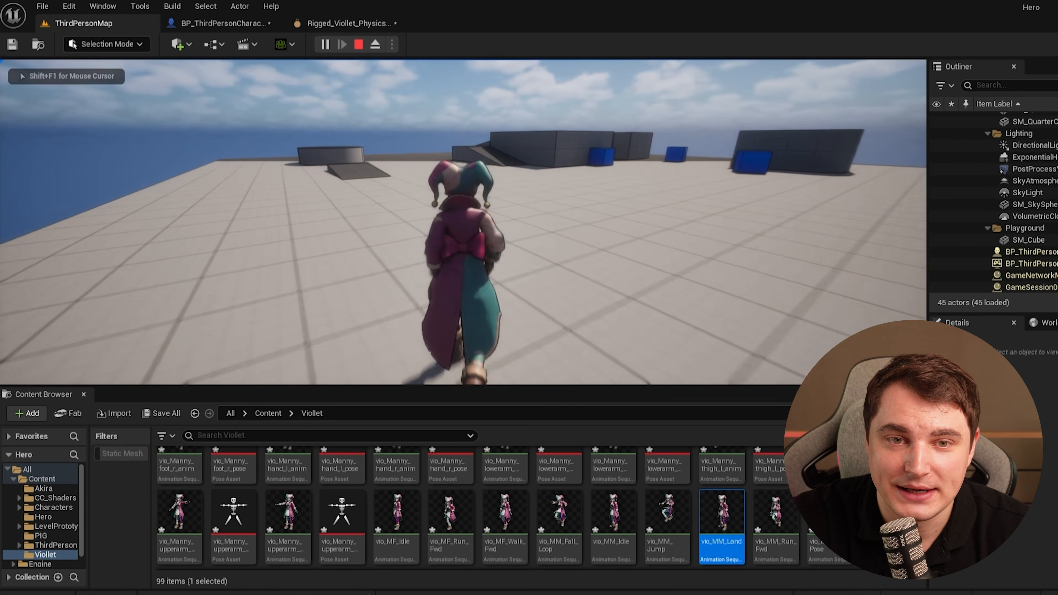
{"action": "key", "text": "space"}
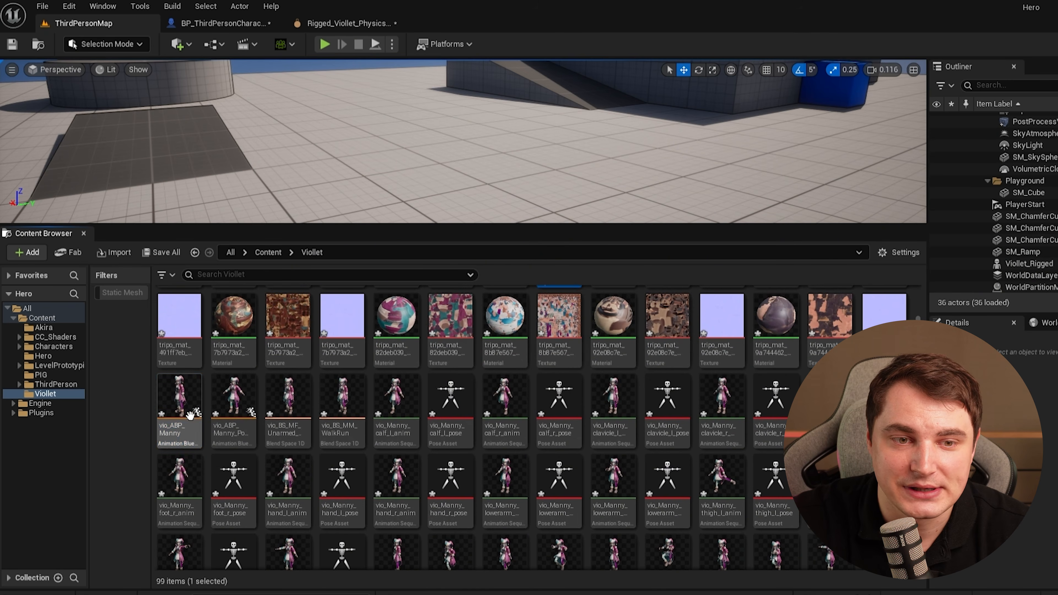
Open vio_ABP_Manny's AnimGraph, insert a RigidBody node between the DefaultSlot and Control Rig nodes, and compile.
{"action": "left_click", "coordinate": [169, 395]}
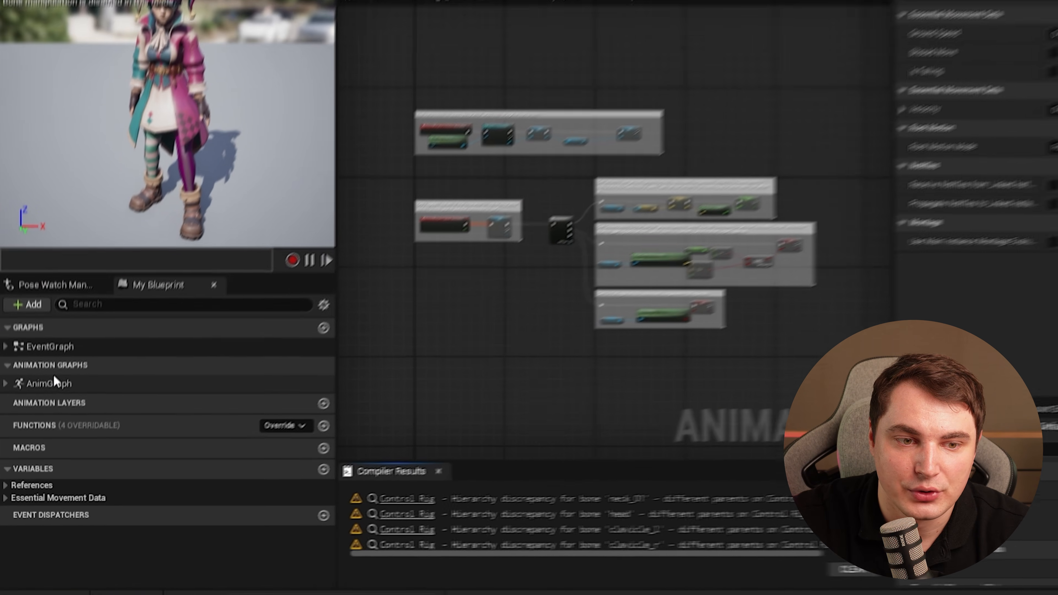
{"action": "left_click", "coordinate": [45, 416]}
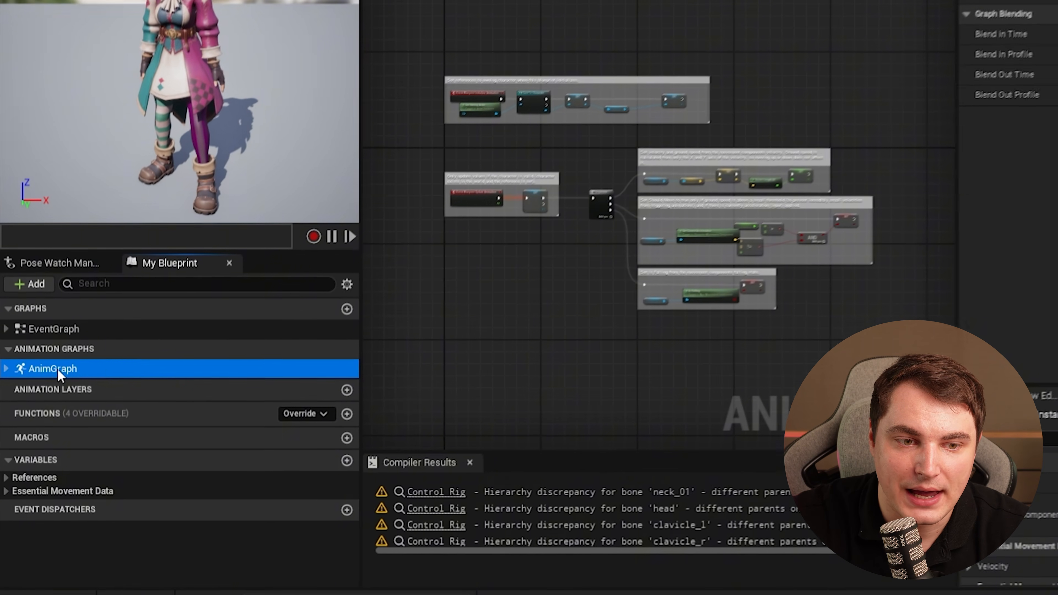
{"action": "double_click", "coordinate": [58, 371]}
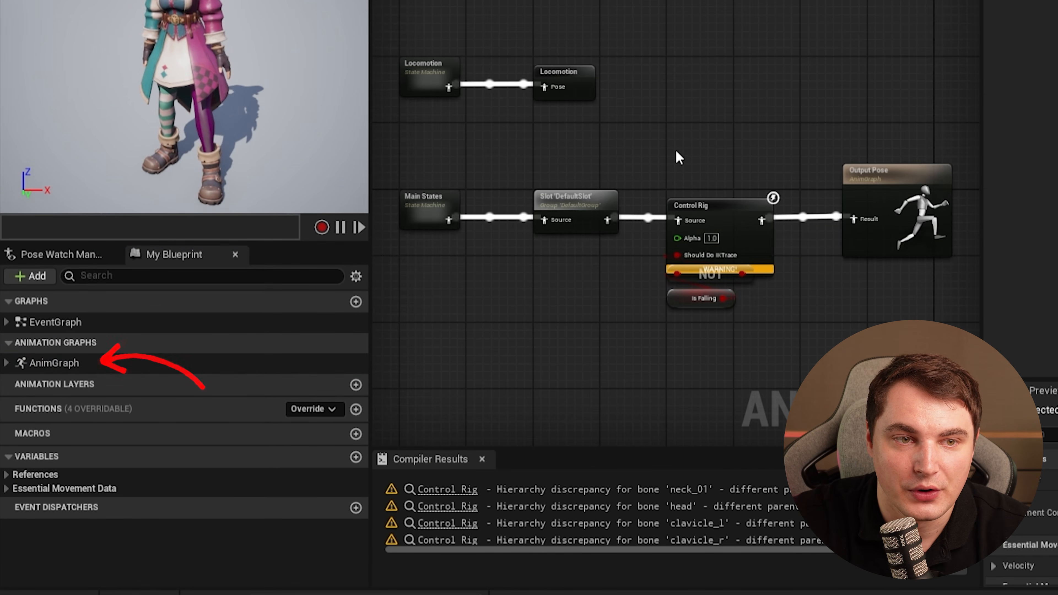
{"action": "right_click", "coordinate": [702, 129]}
{"action": "type", "text": "ri"}
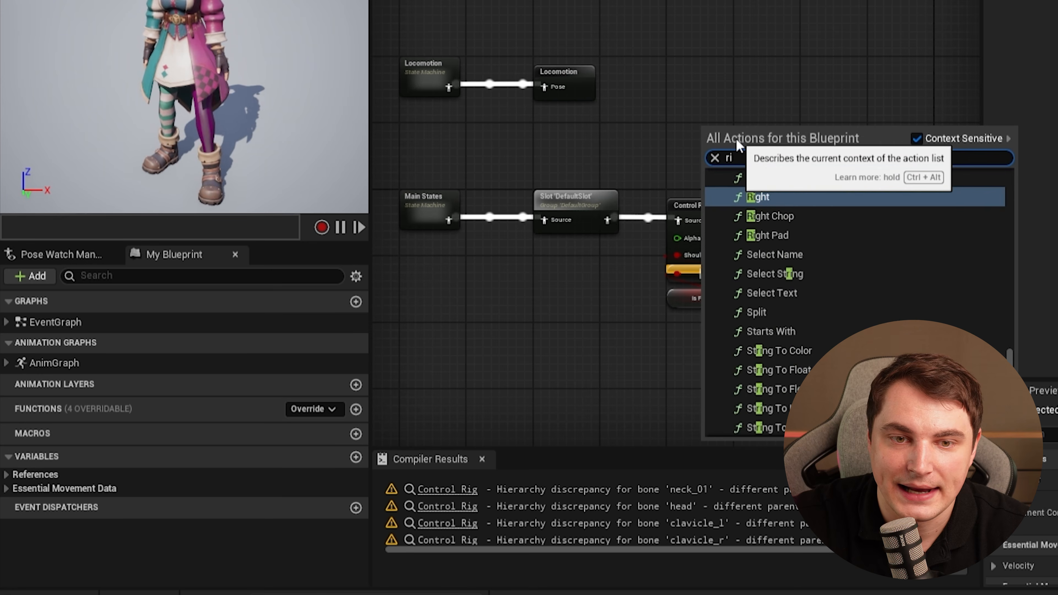
{"action": "type", "text": "gi"}
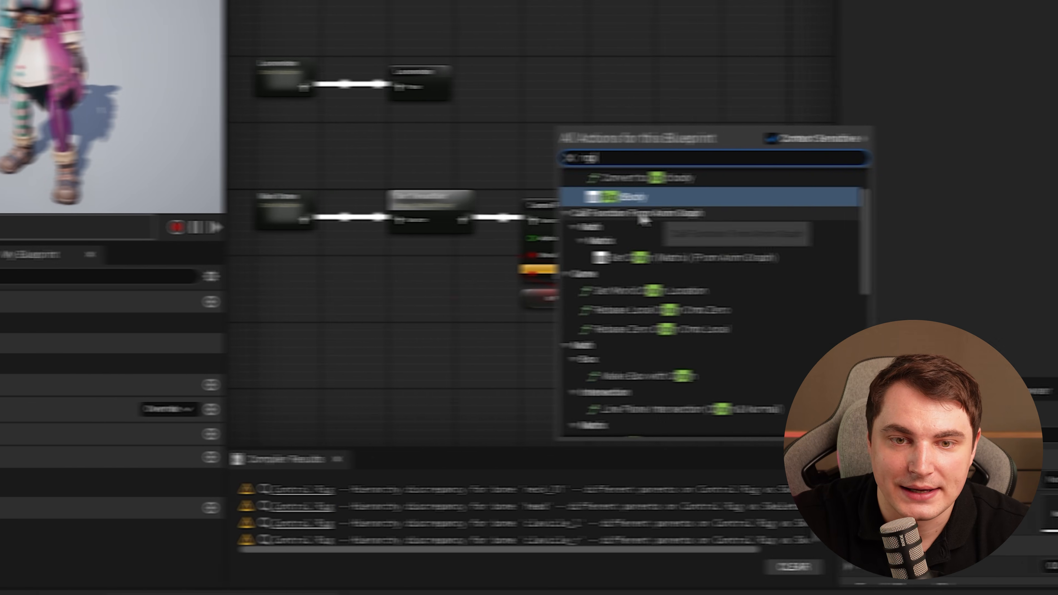
{"action": "type", "text": "d"}
{"action": "left_click", "coordinate": [574, 197]}
{"action": "left_click_drag", "start_coordinate": [243, 220], "coordinate": [480, 79]}
{"action": "left_click_drag", "start_coordinate": [586, 194], "coordinate": [340, 319]}
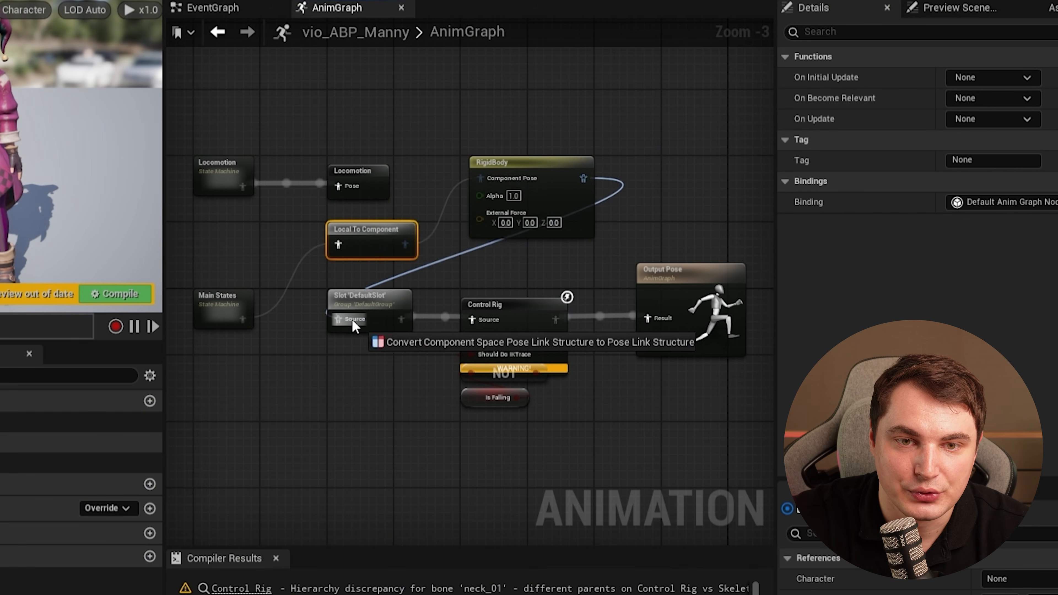
{"action": "left_click_drag", "start_coordinate": [608, 240], "coordinate": [667, 208]}
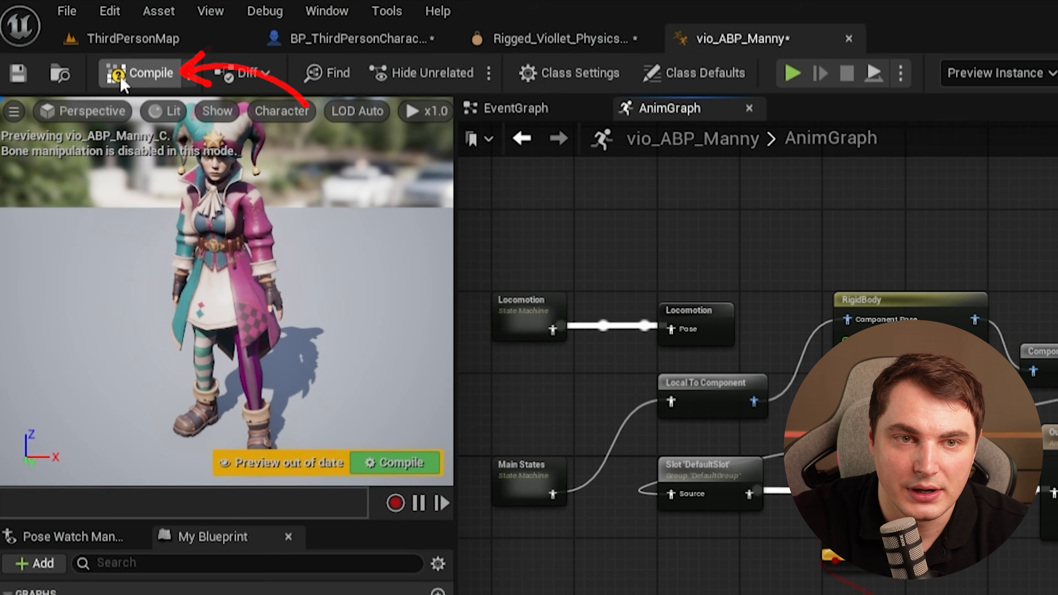
{"action": "left_click", "coordinate": [121, 78]}
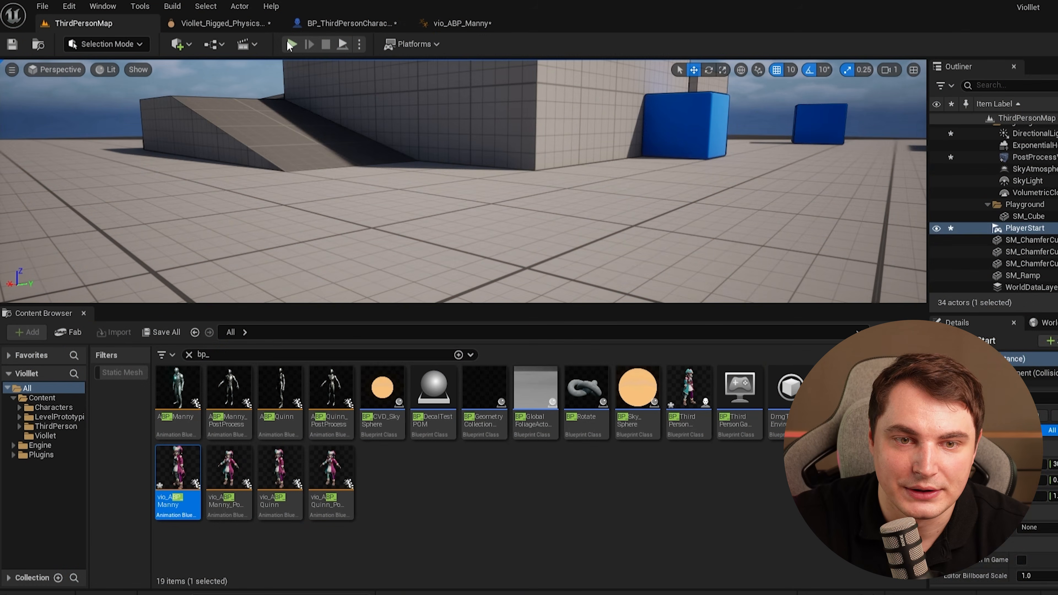
Play-test the jester in the level, running and jumping to check the simulated hat.
{"action": "left_click", "coordinate": [292, 45]}
{"action": "left_click_drag", "start_coordinate": [503, 306], "coordinate": [518, 486]}
{"action": "left_click", "coordinate": [518, 433]}
{"action": "key", "text": "w"}
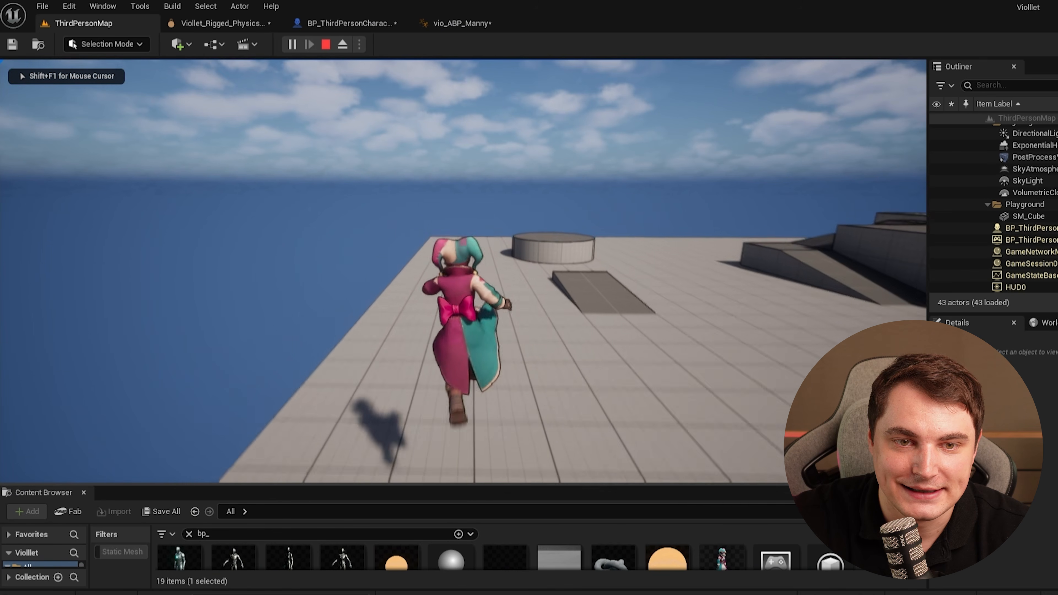
{"action": "key", "text": "s"}
{"action": "key", "text": "space"}
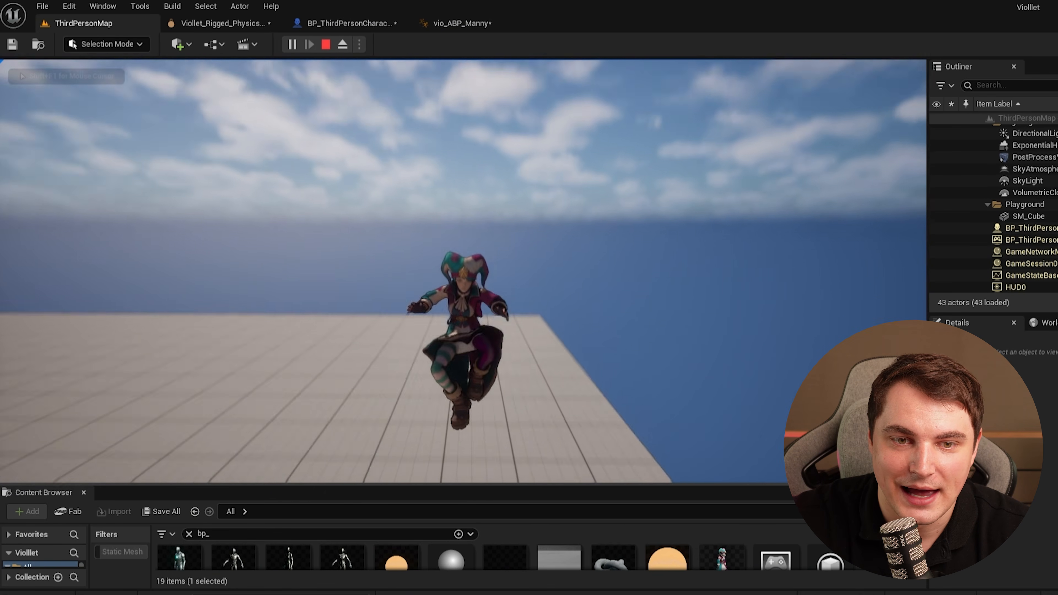
{"action": "key", "text": "d"}
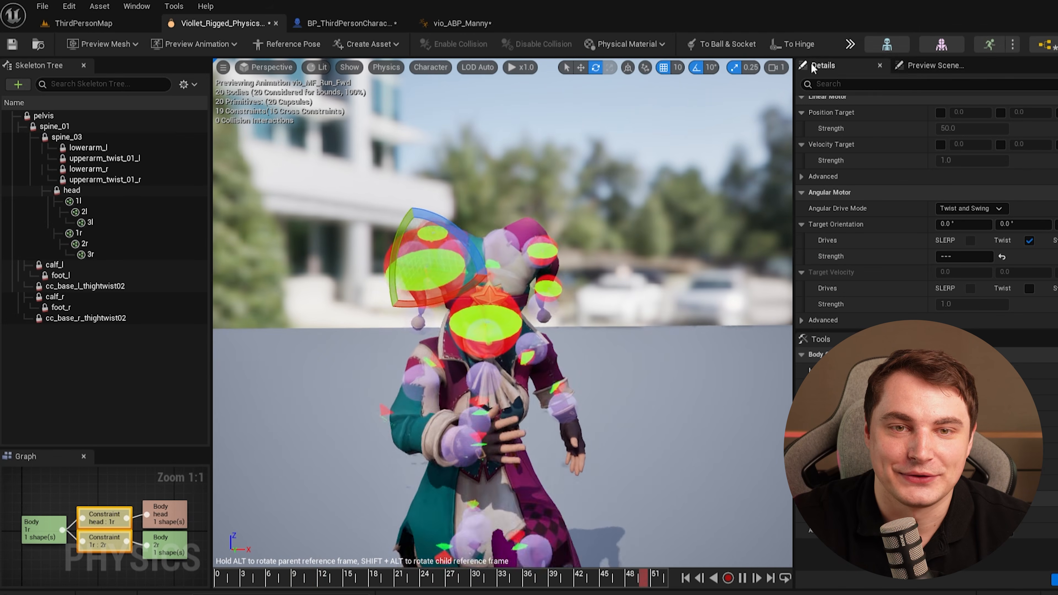
Open the Viollet_Rigged skeletal mesh editor from the physics asset and dock its window beside the other tabs.
{"action": "left_click", "coordinate": [850, 44]}
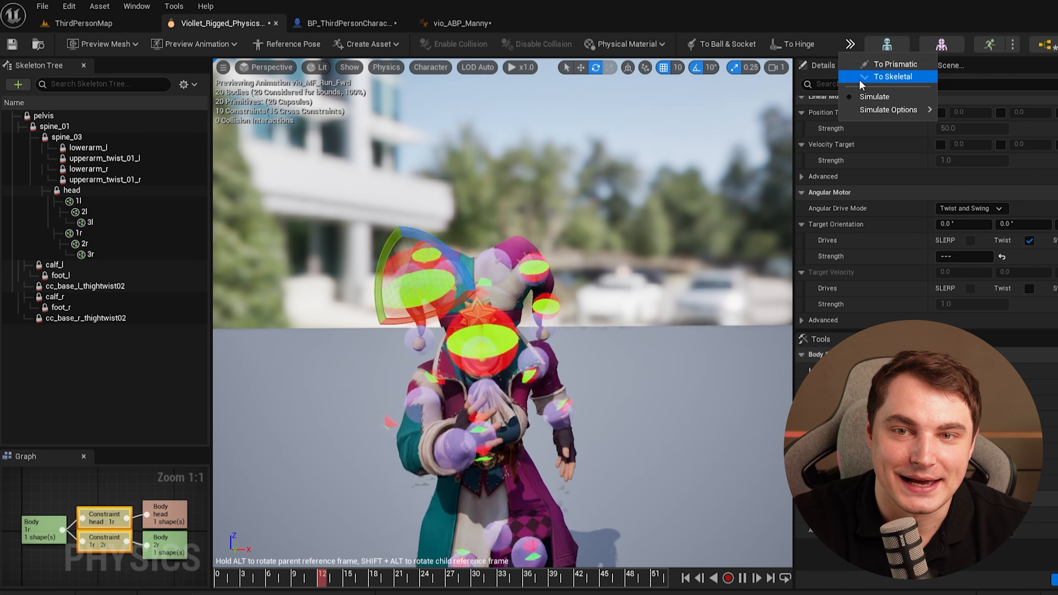
{"action": "left_click", "coordinate": [196, 44]}
{"action": "left_click", "coordinate": [291, 44]}
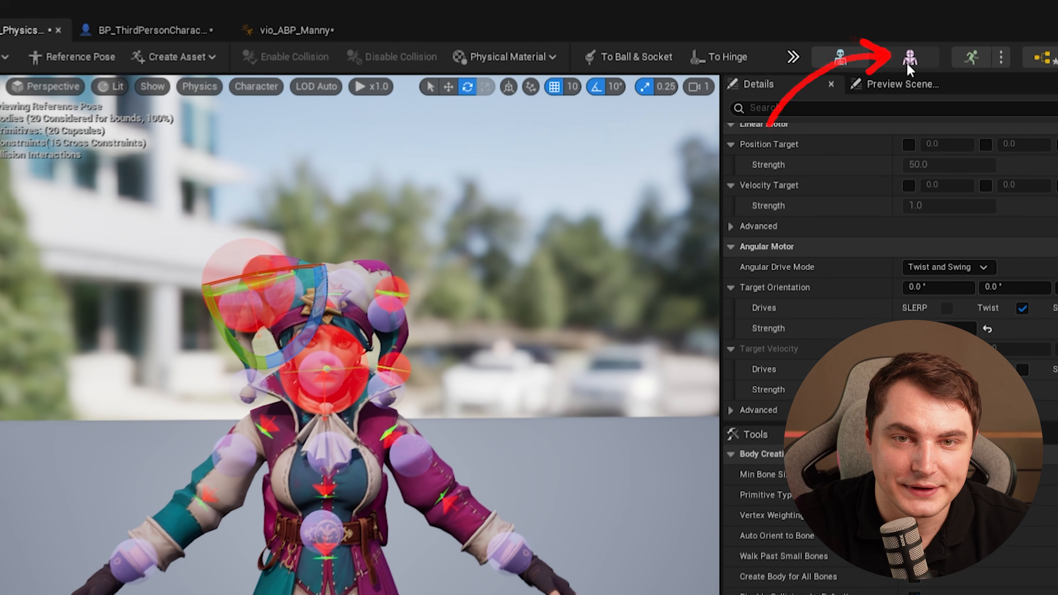
{"action": "left_click", "coordinate": [949, 47]}
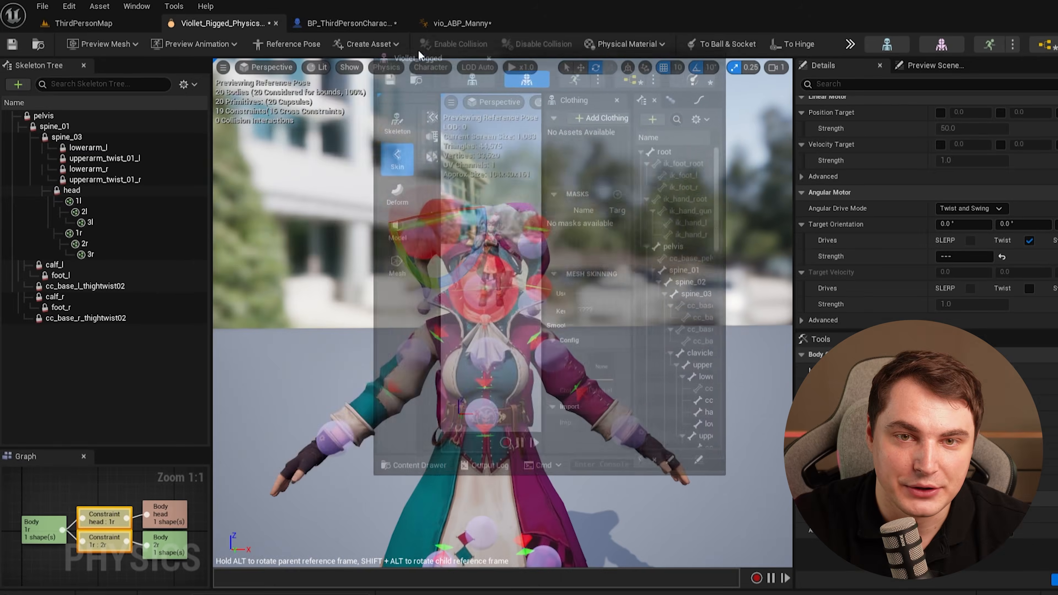
{"action": "left_click_drag", "start_coordinate": [419, 50], "coordinate": [568, 26]}
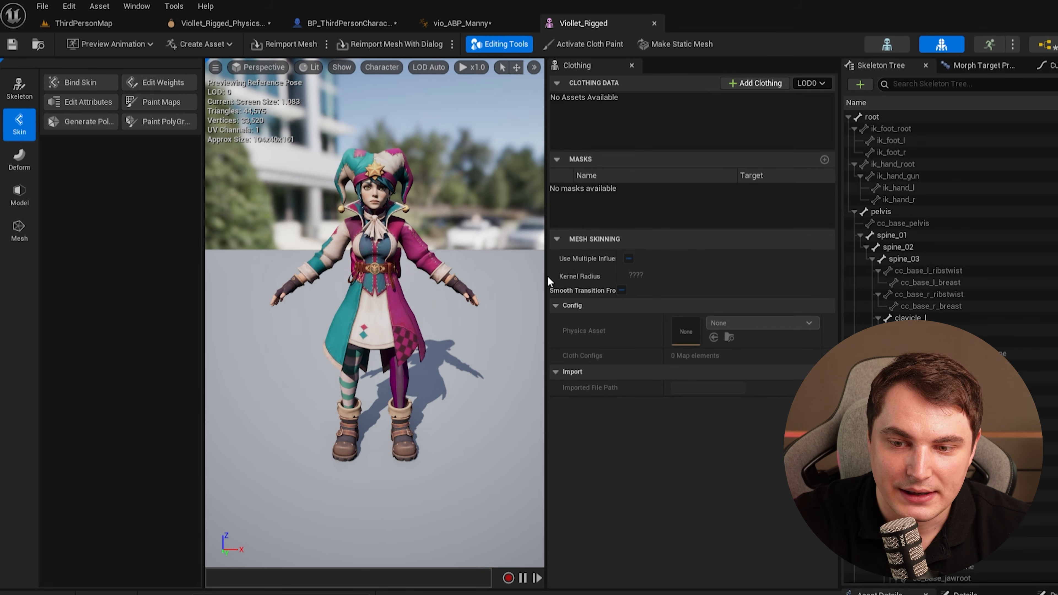
{"action": "left_click_drag", "start_coordinate": [547, 276], "coordinate": [616, 274]}
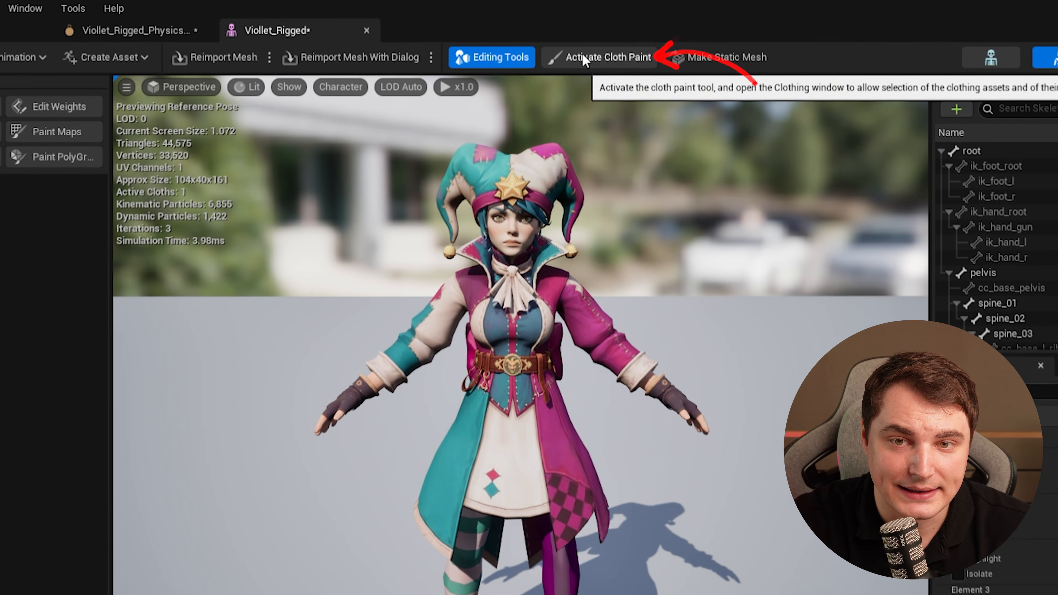
Toggle cloth paint mode on and off and select the 1_0 clothing data entry.
{"action": "left_click", "coordinate": [570, 42]}
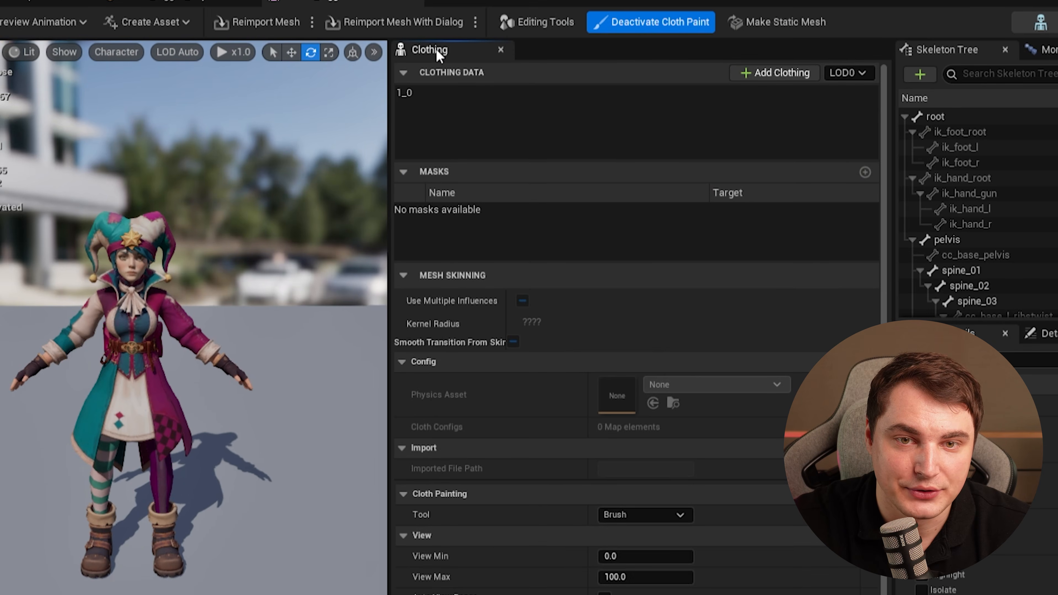
{"action": "left_click_drag", "start_coordinate": [386, 85], "coordinate": [706, 353]}
{"action": "left_click_drag", "start_coordinate": [658, 271], "coordinate": [580, 281]}
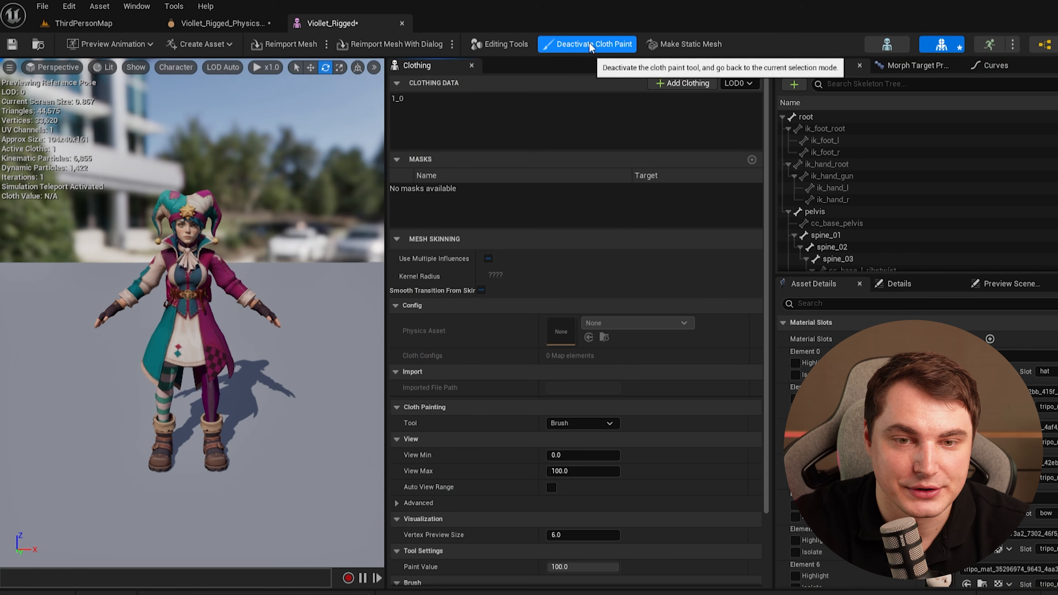
{"action": "left_click", "coordinate": [571, 45]}
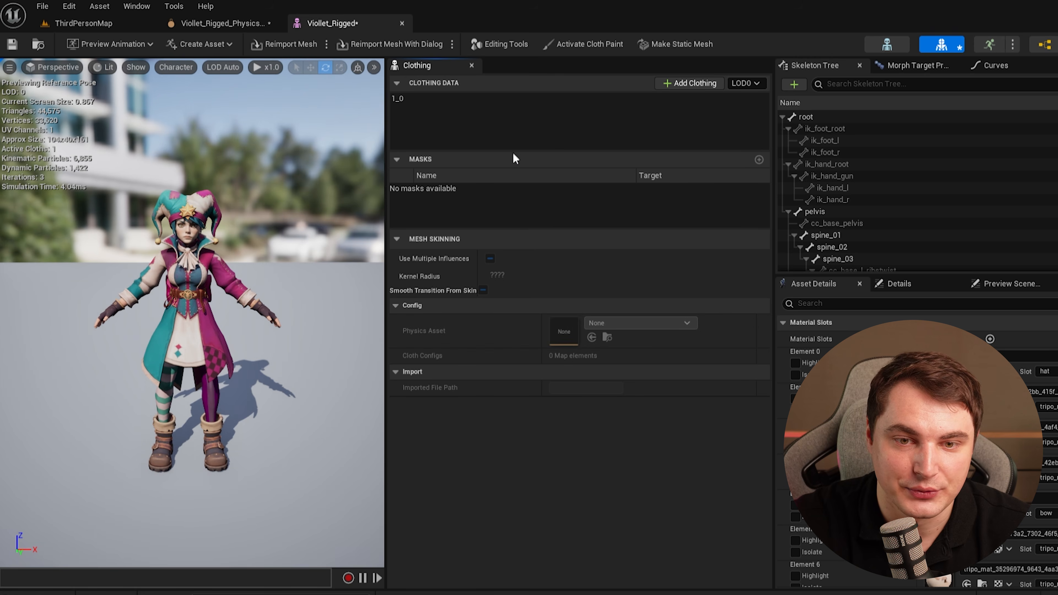
{"action": "left_click", "coordinate": [434, 100]}
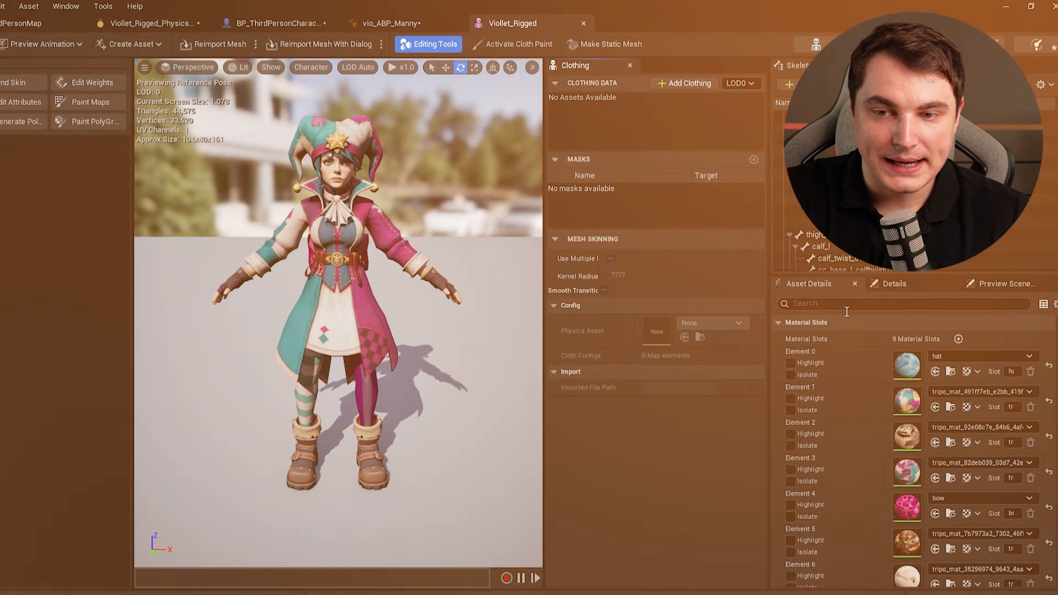
Examine the mesh's asset details, including the Clothing and Material Slots sections.
{"action": "scroll", "coordinate": [917, 354], "scroll_direction": "down", "scroll_amount": 10}
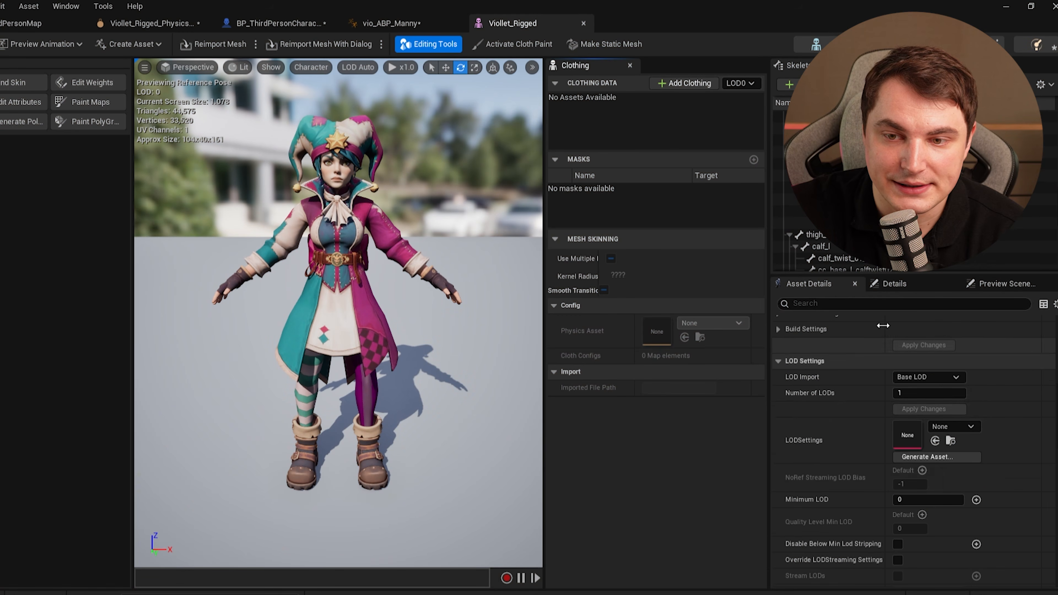
{"action": "scroll", "coordinate": [878, 451], "scroll_direction": "down", "scroll_amount": 8}
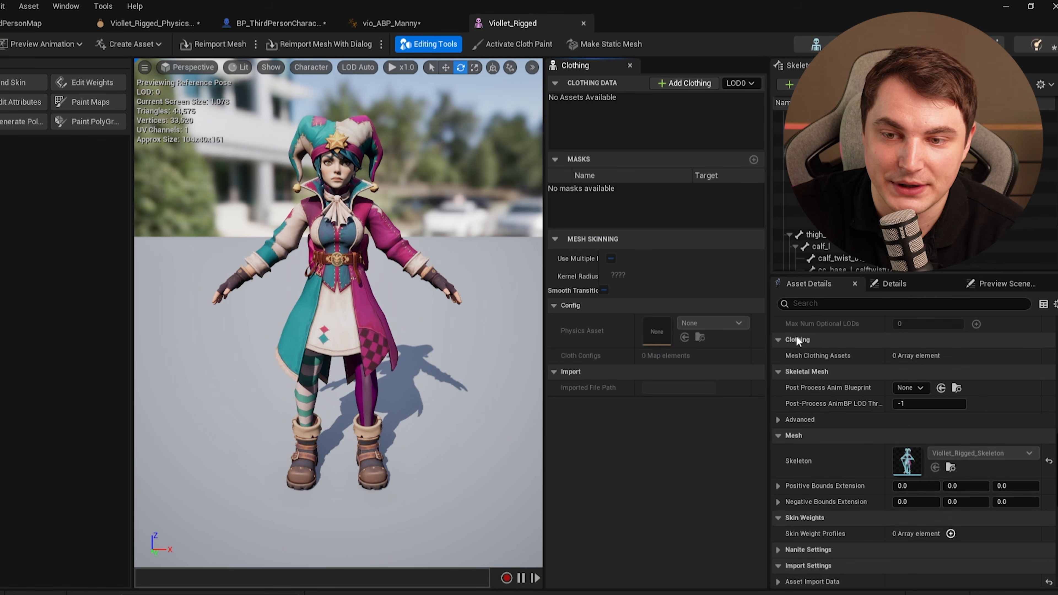
{"action": "left_click_drag", "start_coordinate": [545, 144], "coordinate": [573, 144]}
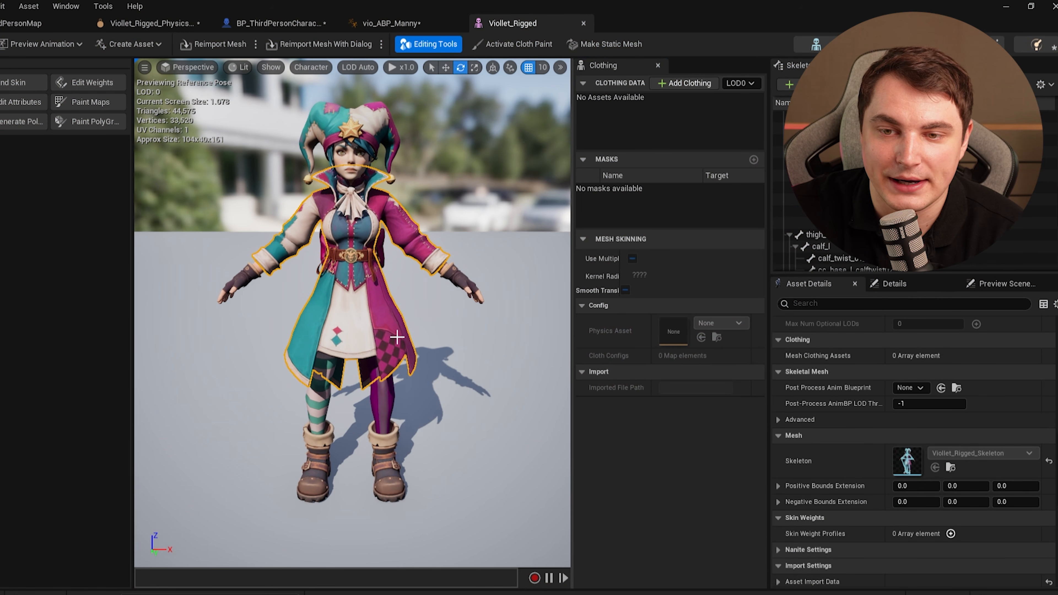
{"action": "scroll", "coordinate": [860, 463], "scroll_direction": "up", "scroll_amount": 10}
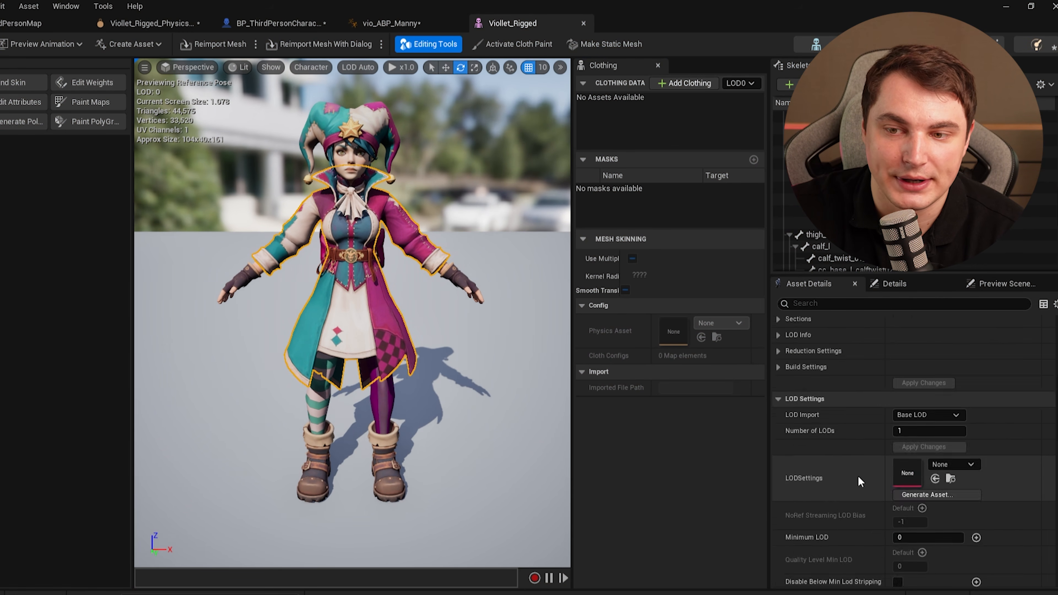
{"action": "scroll", "coordinate": [872, 464], "scroll_direction": "up", "scroll_amount": 7}
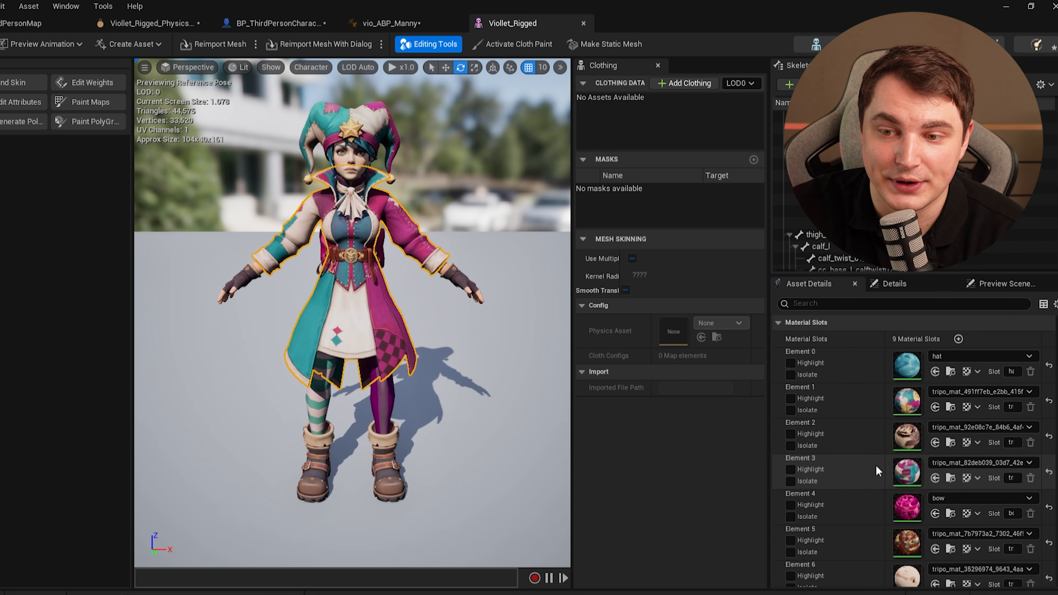
Create clothing data from the coat section LOD0 - Section 3, using the Viollet_Rigged physics asset for collision.
{"action": "scroll", "coordinate": [892, 442], "scroll_direction": "down", "scroll_amount": 3}
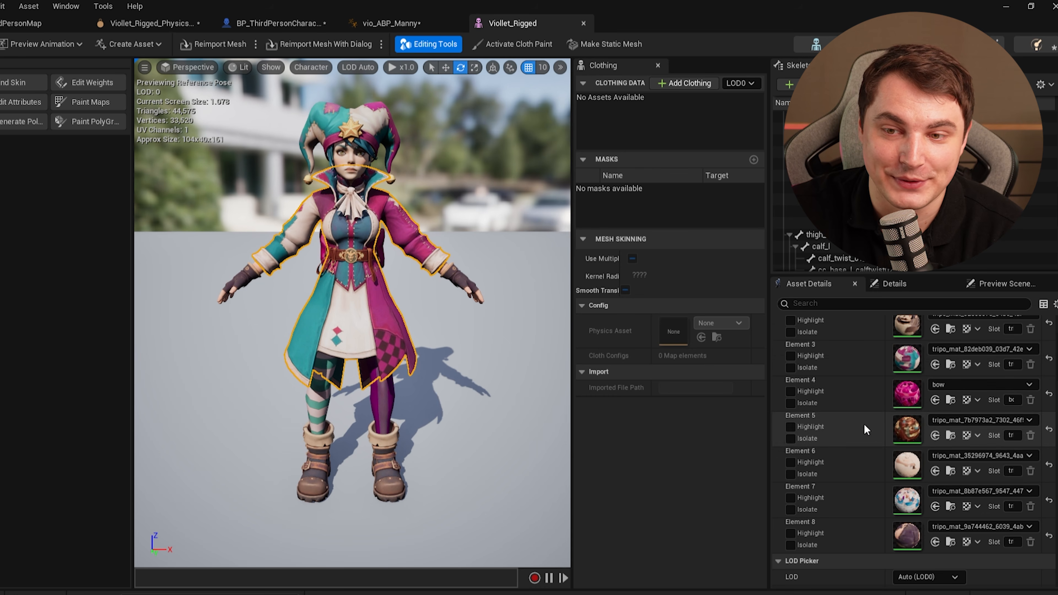
{"action": "scroll", "coordinate": [866, 428], "scroll_direction": "up", "scroll_amount": 1}
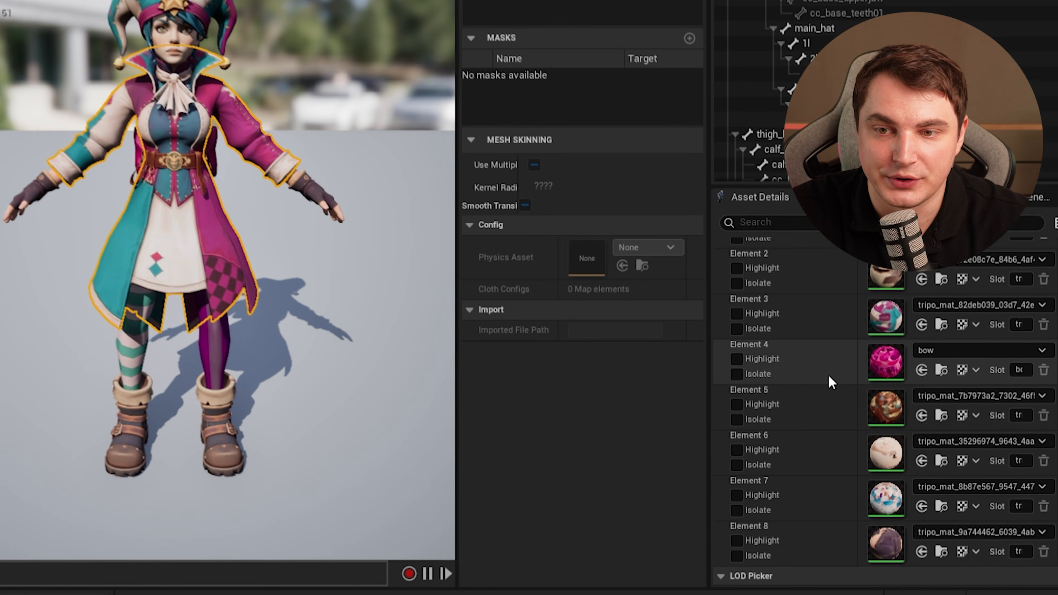
{"action": "left_click", "coordinate": [734, 326]}
{"action": "left_click", "coordinate": [734, 326]}
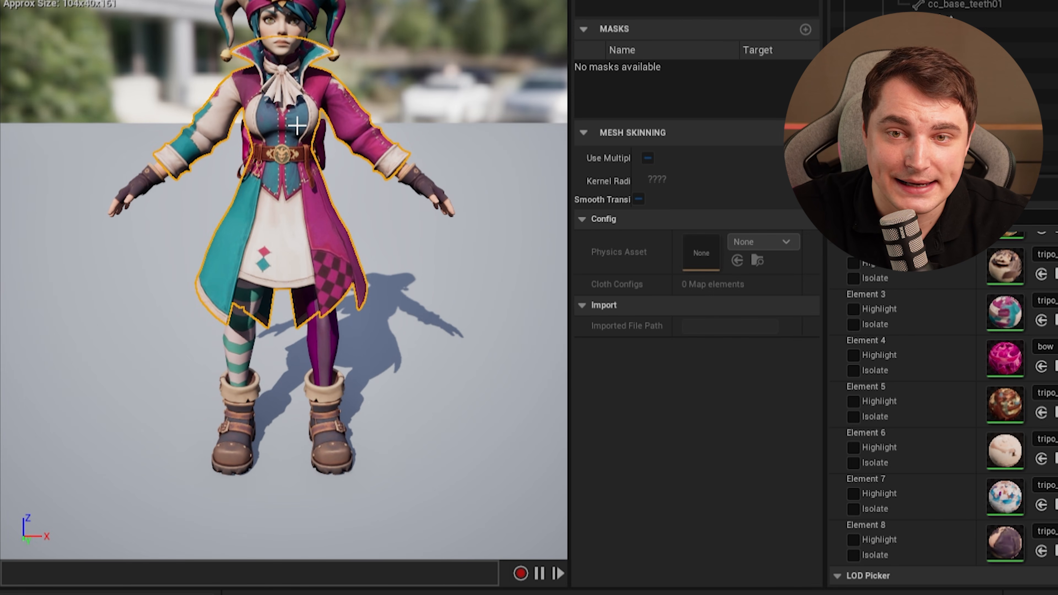
{"action": "right_click", "coordinate": [307, 241]}
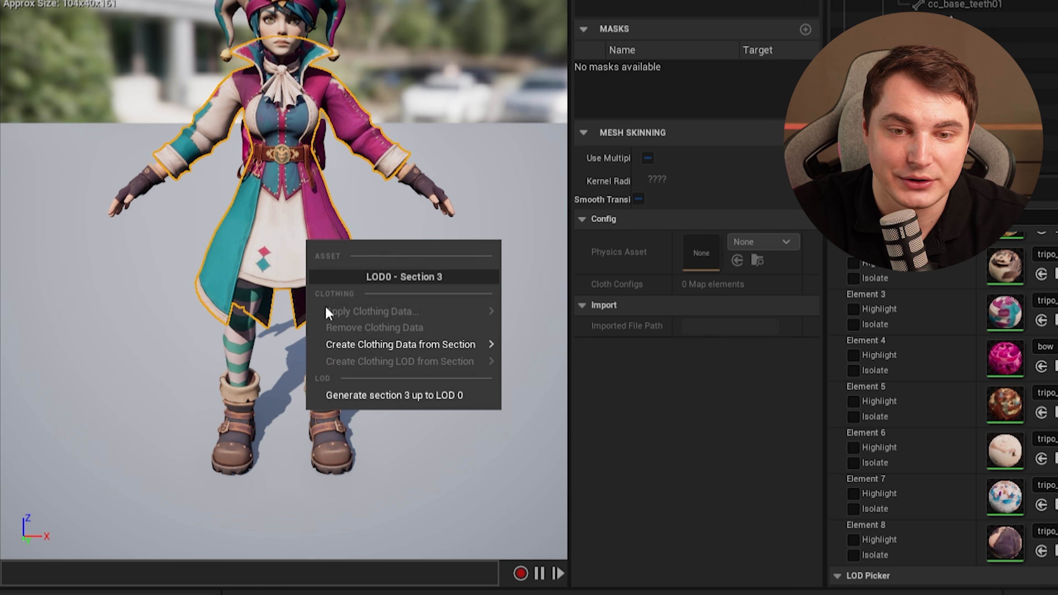
{"action": "mouse_move", "coordinate": [458, 344]}
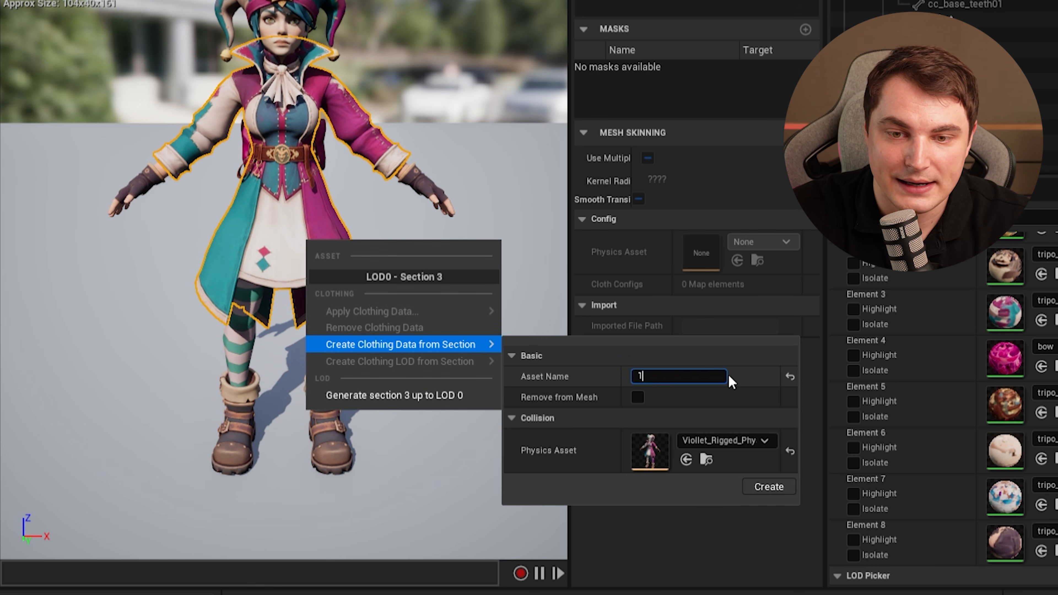
{"action": "left_click", "coordinate": [775, 487]}
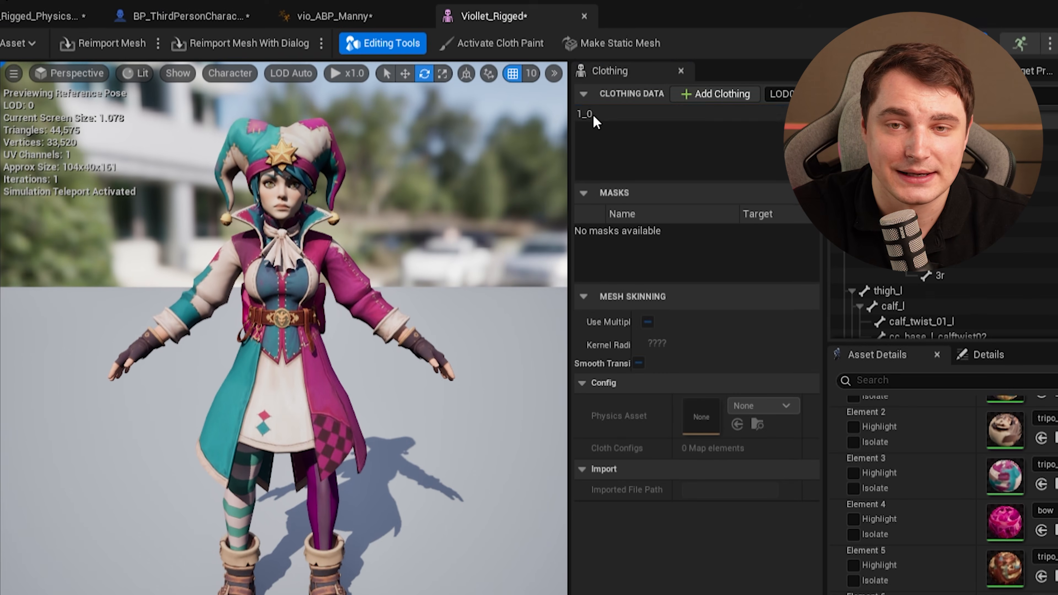
Activate cloth painting for the 1_0 clothing data and choose the Brush tool.
{"action": "left_click", "coordinate": [592, 26]}
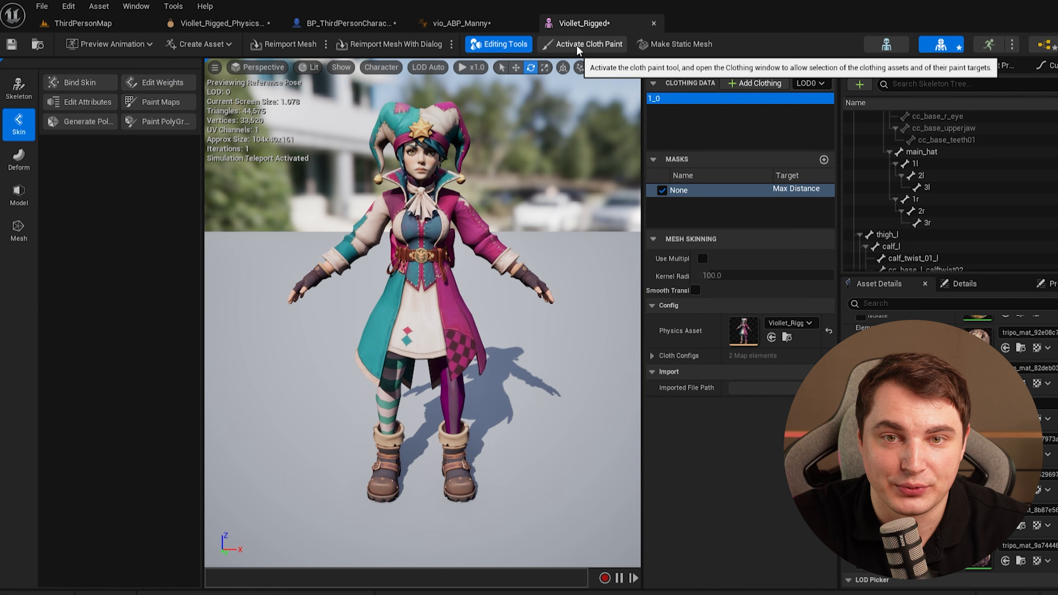
{"action": "left_click", "coordinate": [578, 44]}
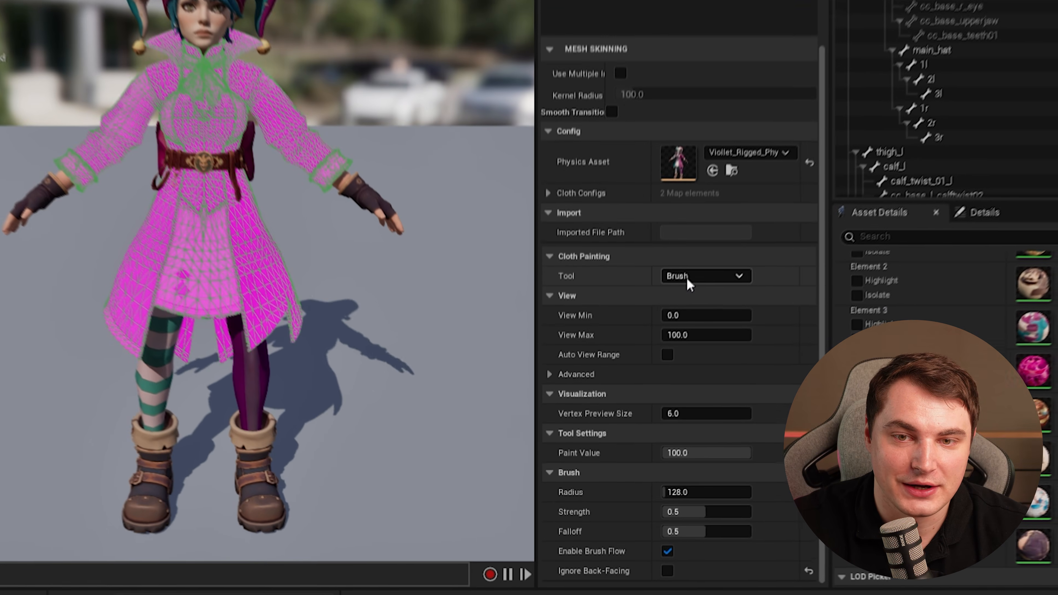
{"action": "left_click", "coordinate": [687, 279]}
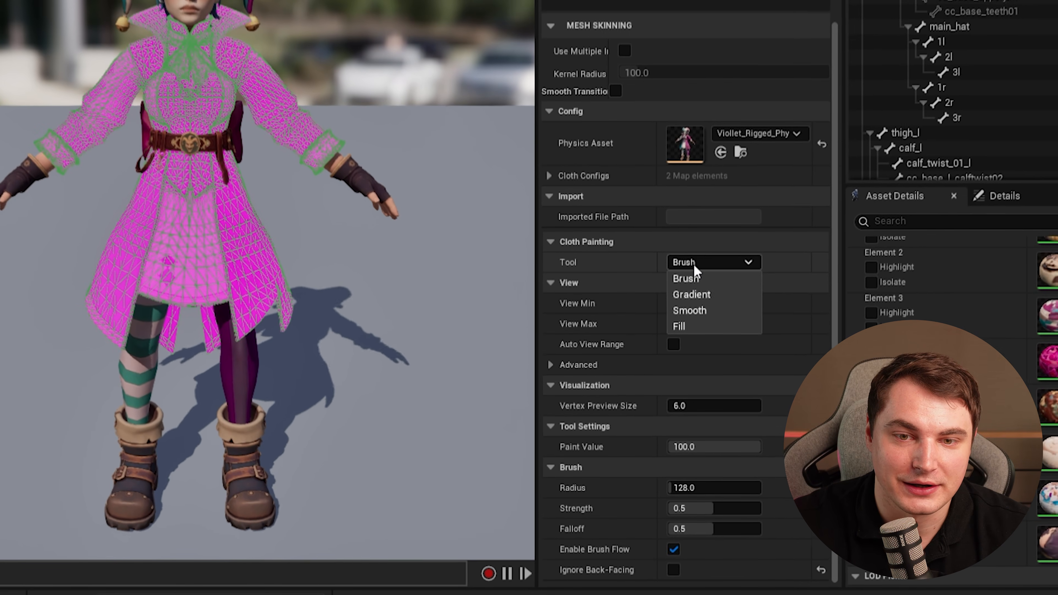
{"action": "left_click", "coordinate": [683, 289]}
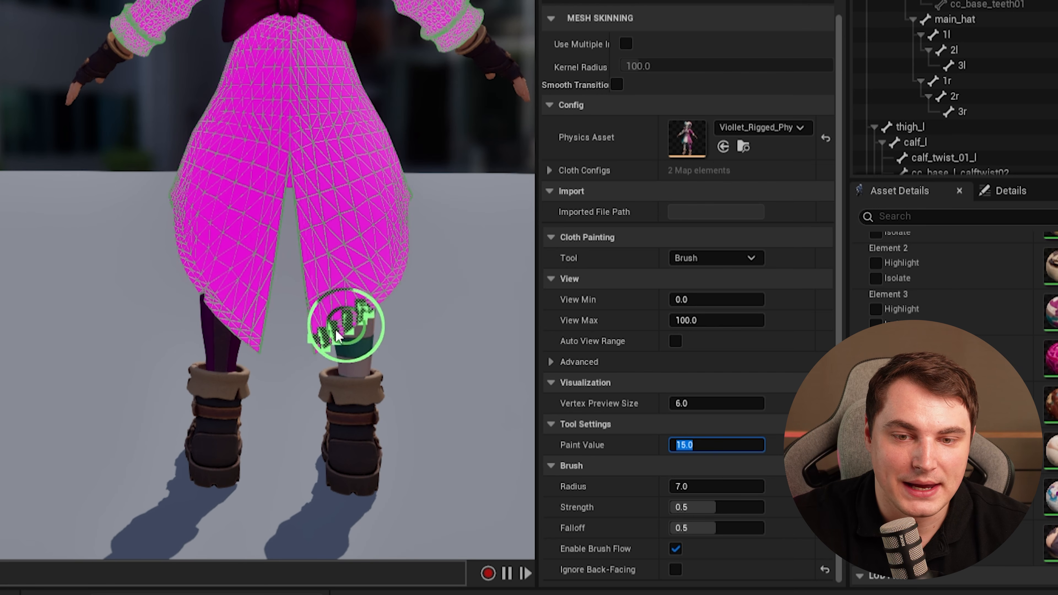
Paint max distance value 15 with a radius 7 brush over the lower coat tails.
{"action": "left_click_drag", "start_coordinate": [312, 178], "coordinate": [337, 333]}
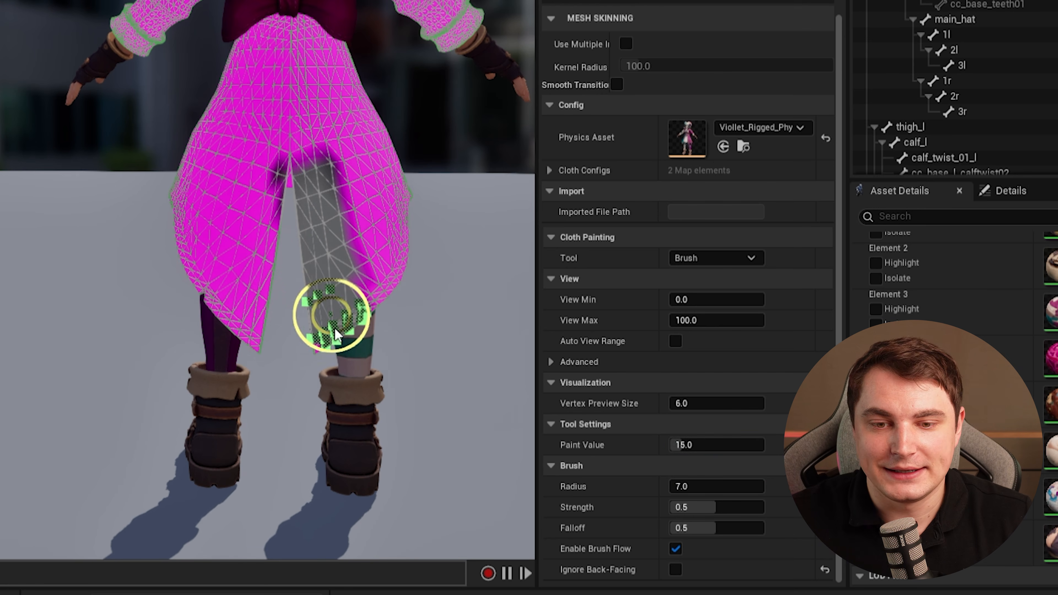
{"action": "left_click_drag", "start_coordinate": [265, 212], "coordinate": [238, 334]}
{"action": "left_click_drag", "start_coordinate": [217, 287], "coordinate": [193, 241]}
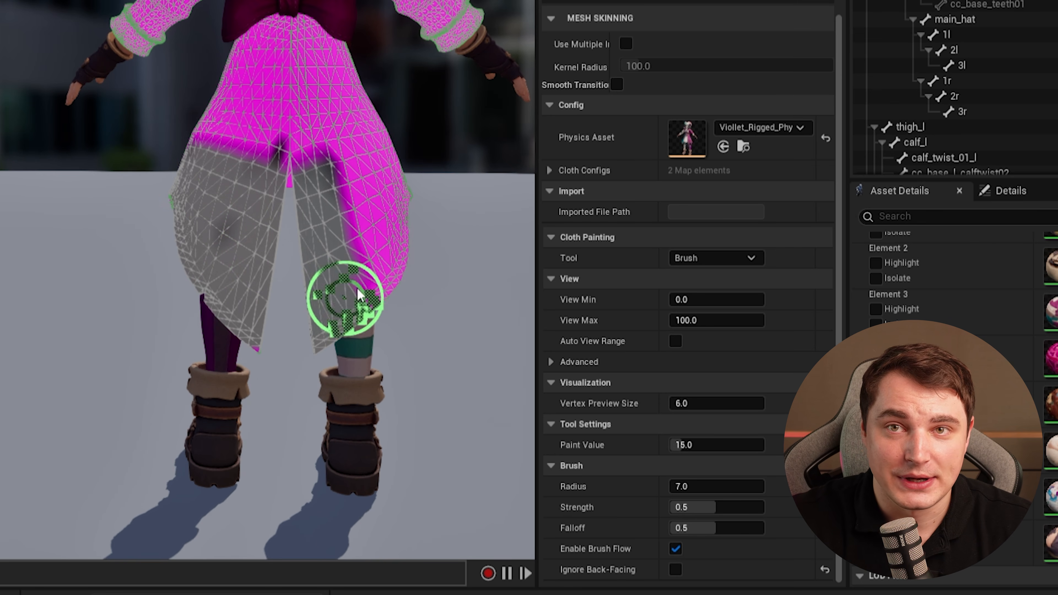
{"action": "left_click_drag", "start_coordinate": [366, 279], "coordinate": [225, 242]}
{"action": "right_click_drag", "start_coordinate": [396, 269], "coordinate": [271, 271]}
{"action": "scroll", "coordinate": [306, 311], "scroll_direction": "down", "scroll_amount": 3}
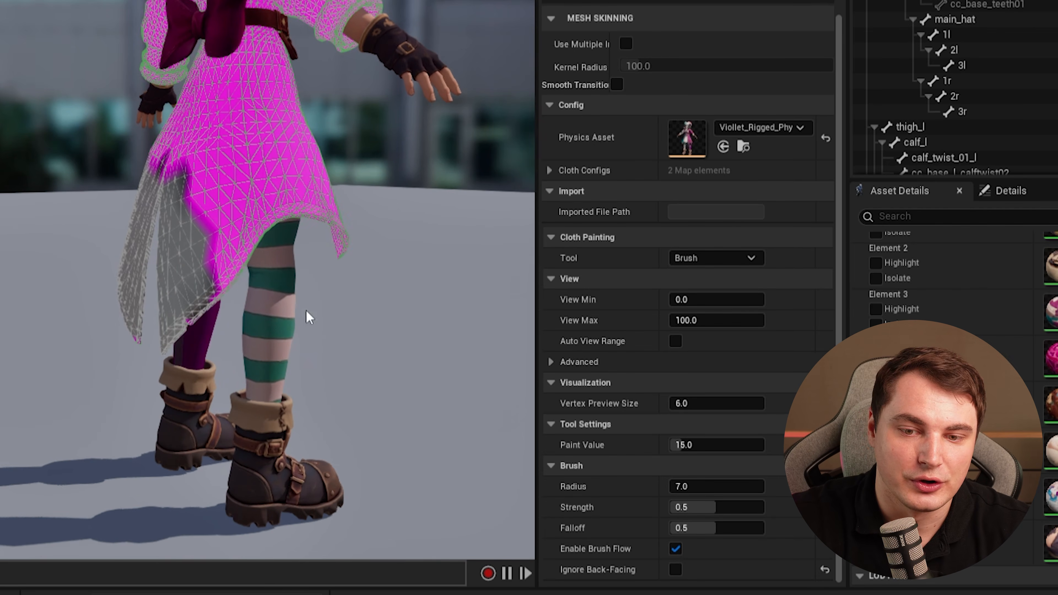
{"action": "right_click_drag", "start_coordinate": [140, 373], "coordinate": [164, 372]}
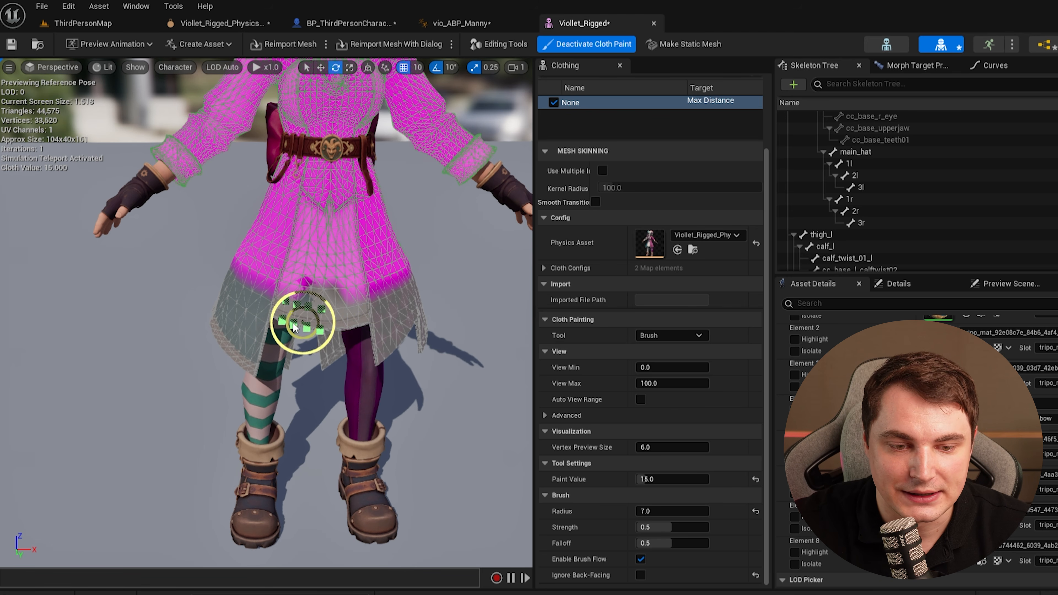
Set the paint value to 6.2 and paint the middle band of the coat skirt.
{"action": "left_click", "coordinate": [656, 478]}
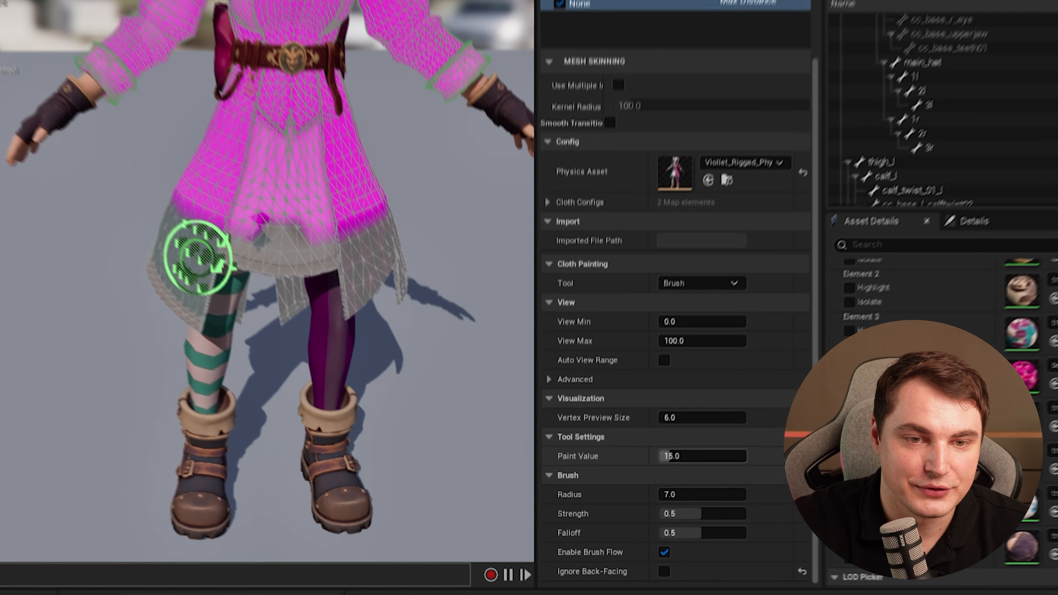
{"action": "type", "text": "6.2"}
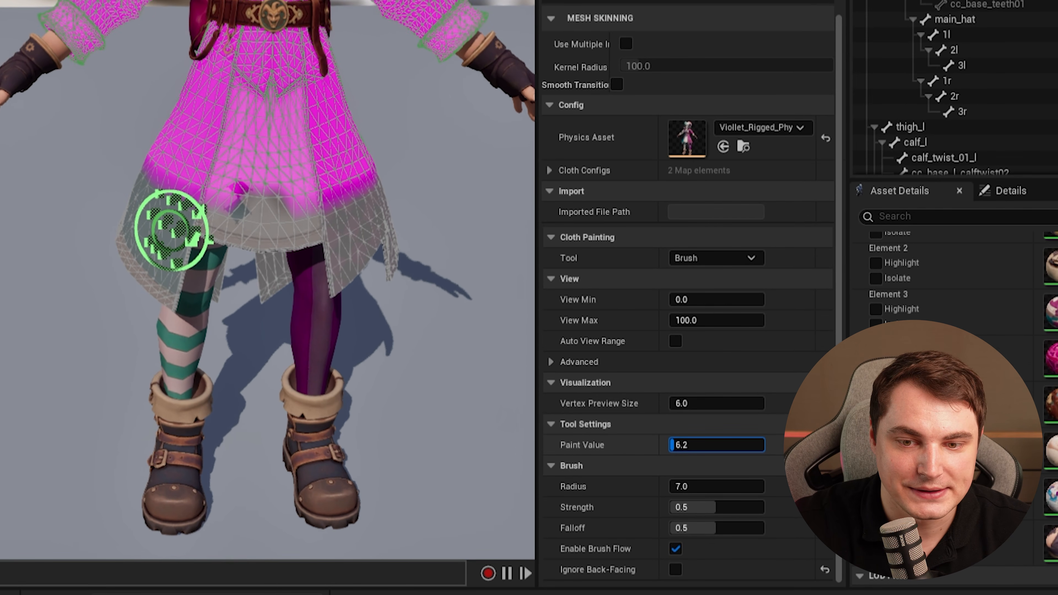
{"action": "left_click_drag", "start_coordinate": [344, 220], "coordinate": [256, 225]}
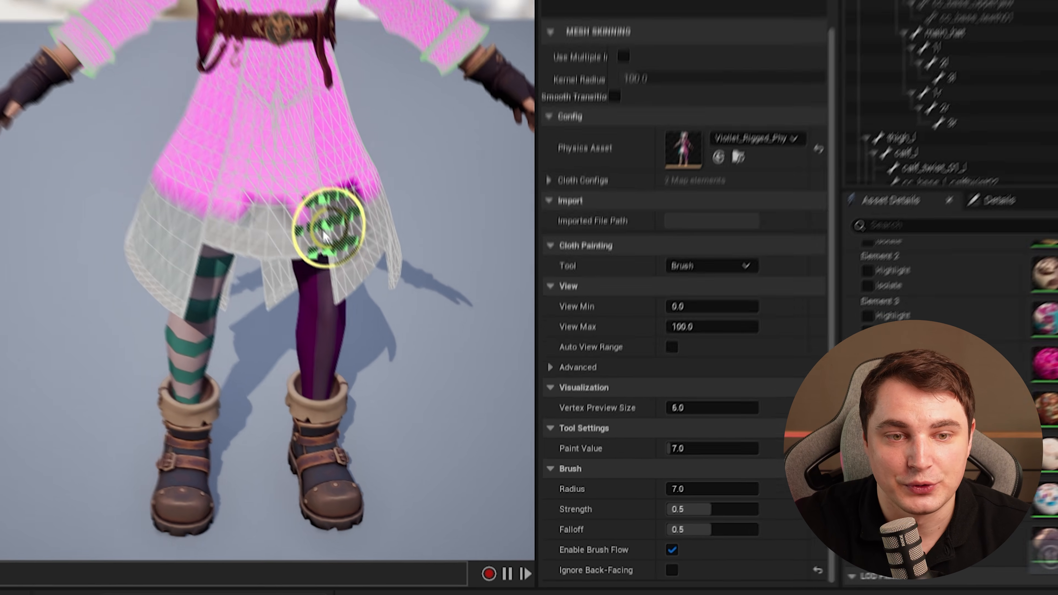
{"action": "left_click_drag", "start_coordinate": [313, 303], "coordinate": [270, 301]}
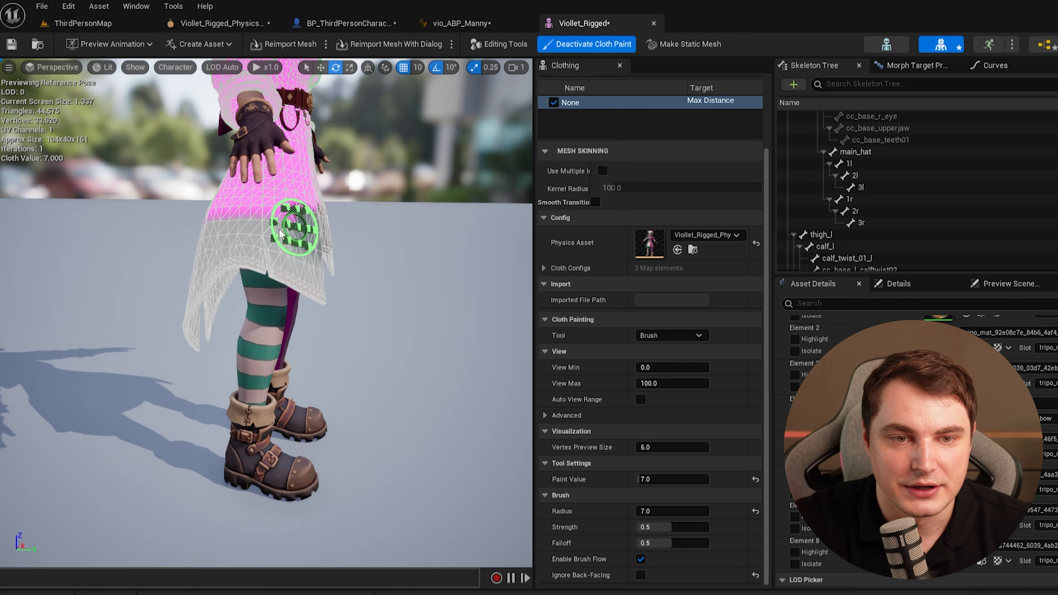
{"action": "left_click_drag", "start_coordinate": [298, 232], "coordinate": [233, 231]}
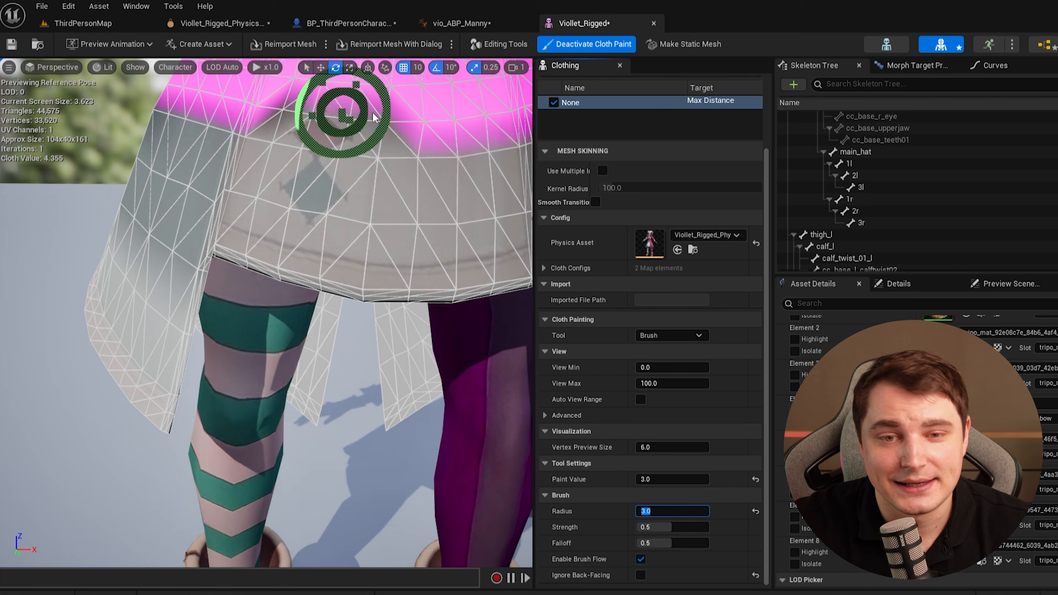
Paint the upper skirt just below the waist with paint value 3 and brush radius 3.
{"action": "mouse_move", "coordinate": [373, 117]}
{"action": "left_mouse_down"}
{"action": "mouse_move", "coordinate": [480, 125]}
{"action": "mouse_move", "coordinate": [373, 138]}
{"action": "mouse_move", "coordinate": [244, 121]}
{"action": "left_mouse_up"}
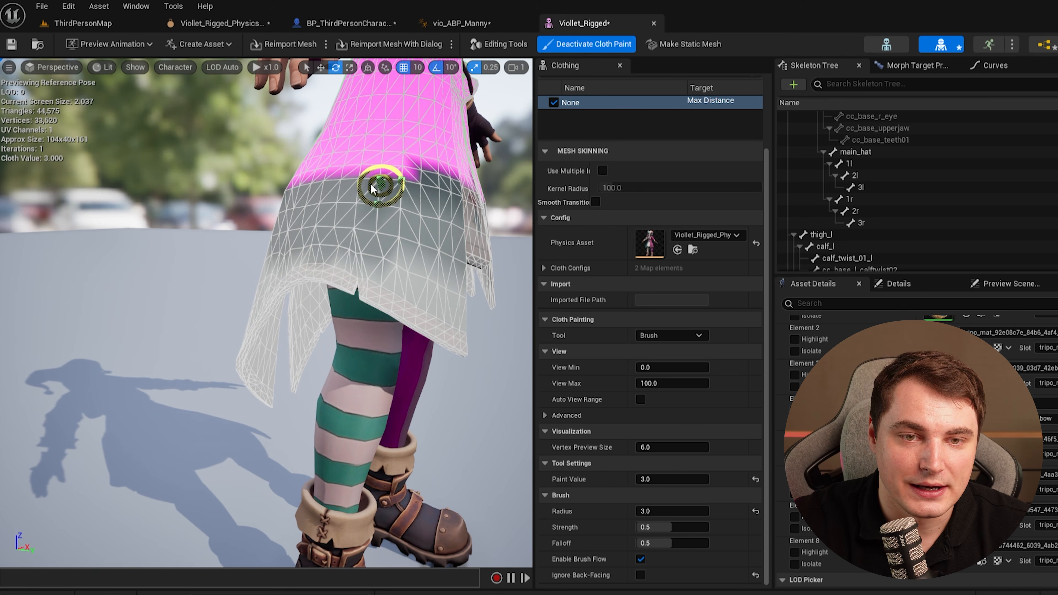
{"action": "right_click_drag", "start_coordinate": [338, 198], "coordinate": [452, 185]}
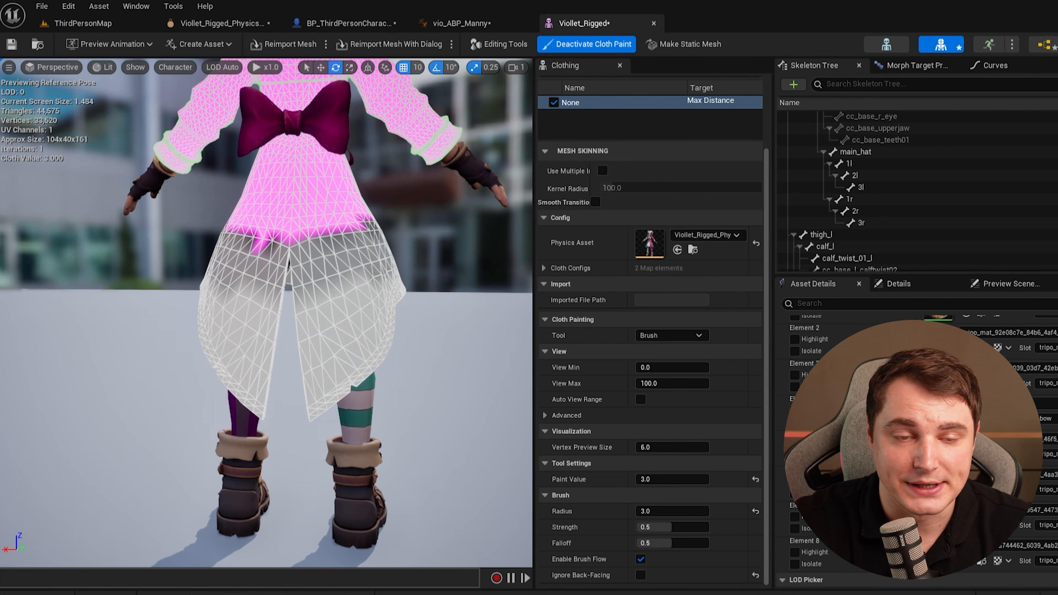
{"action": "scroll", "coordinate": [142, 225], "scroll_direction": "up", "scroll_amount": 5}
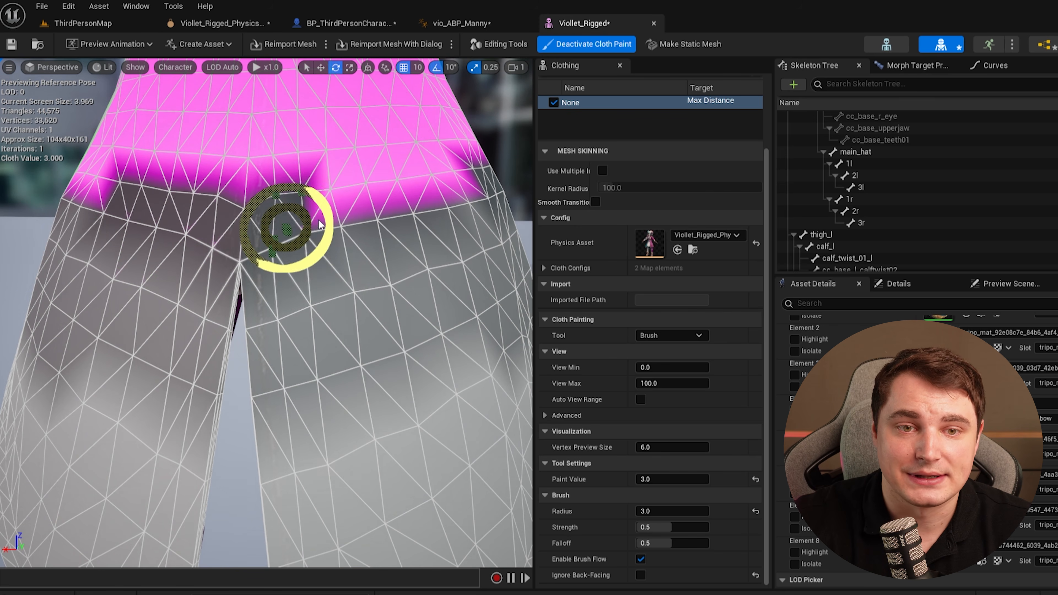
{"action": "scroll", "coordinate": [425, 217], "scroll_direction": "down", "scroll_amount": 2}
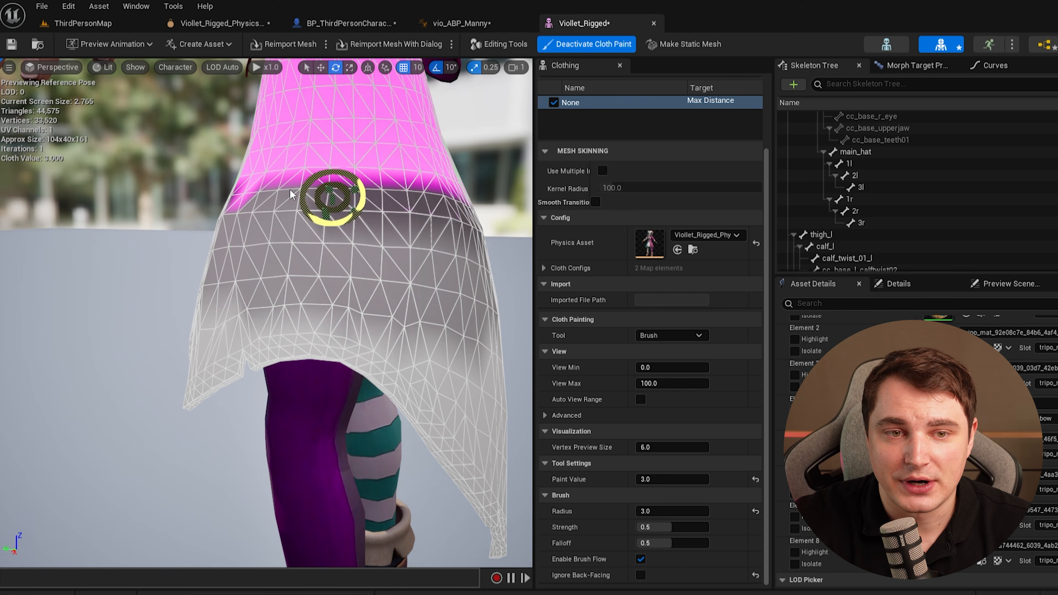
{"action": "left_click_drag", "start_coordinate": [292, 194], "coordinate": [232, 197]}
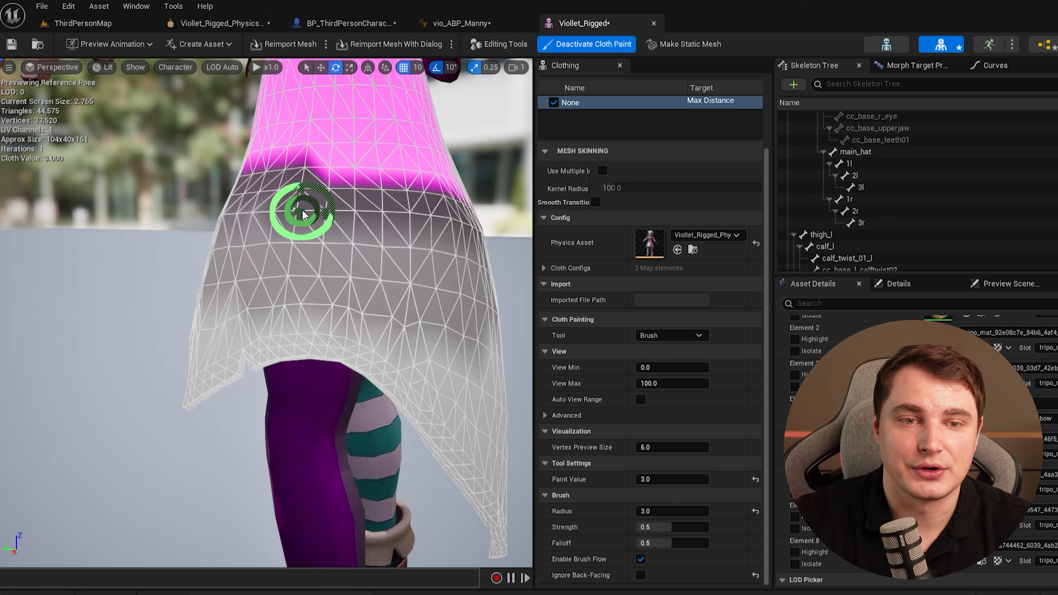
Touch up the front skirt with a few more strokes and leave cloth paint mode.
{"action": "scroll", "coordinate": [375, 241], "scroll_direction": "down", "scroll_amount": 2}
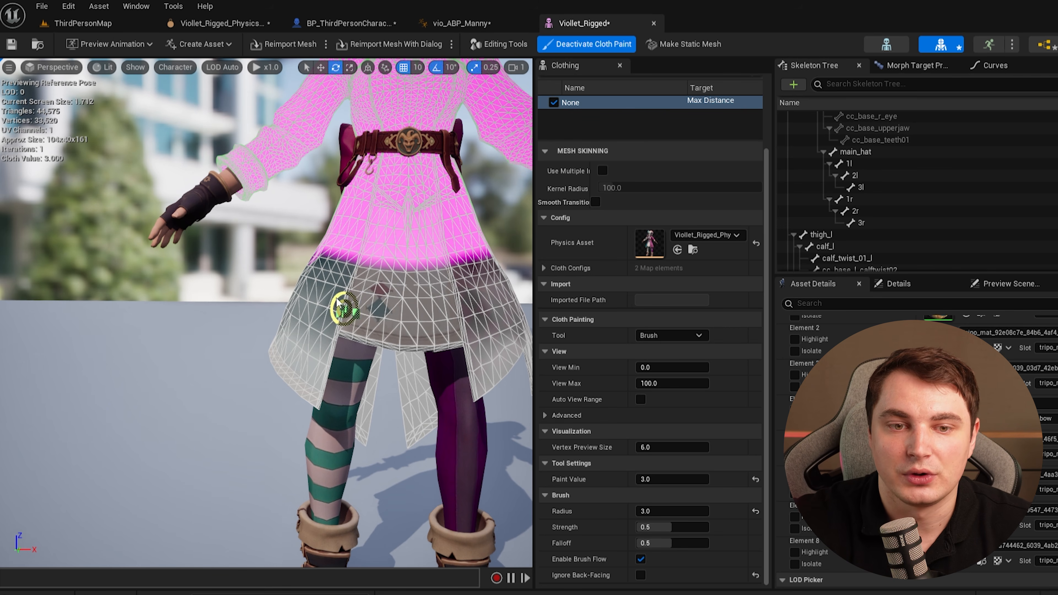
{"action": "scroll", "coordinate": [338, 303], "scroll_direction": "down", "scroll_amount": 5}
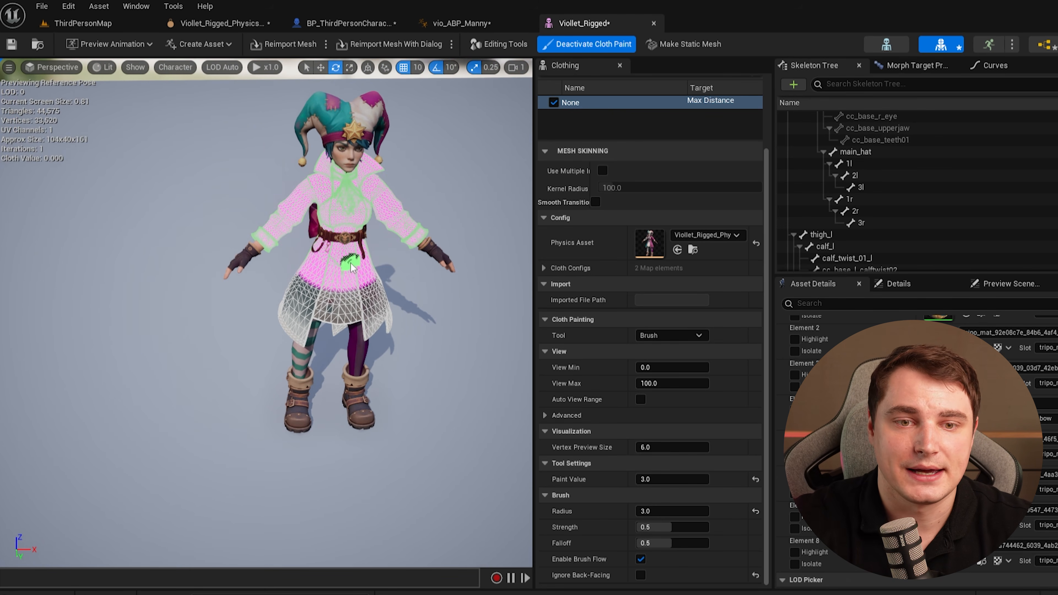
{"action": "mouse_move", "coordinate": [375, 300]}
{"action": "right_mouse_down"}
{"action": "mouse_move", "coordinate": [369, 288]}
{"action": "mouse_move", "coordinate": [388, 288]}
{"action": "mouse_move", "coordinate": [329, 283]}
{"action": "right_mouse_up"}
{"action": "right_click_drag", "start_coordinate": [390, 371], "coordinate": [350, 346]}
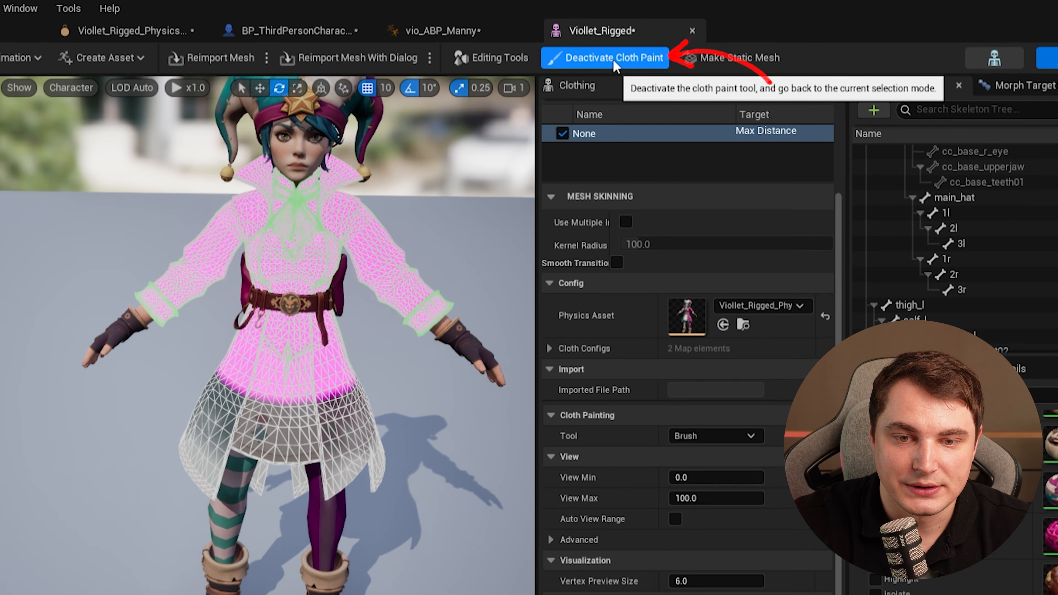
{"action": "left_click", "coordinate": [583, 44]}
Apply the 1_0 - LOD0 clothing data to the coat section.
{"action": "right_click", "coordinate": [349, 301]}
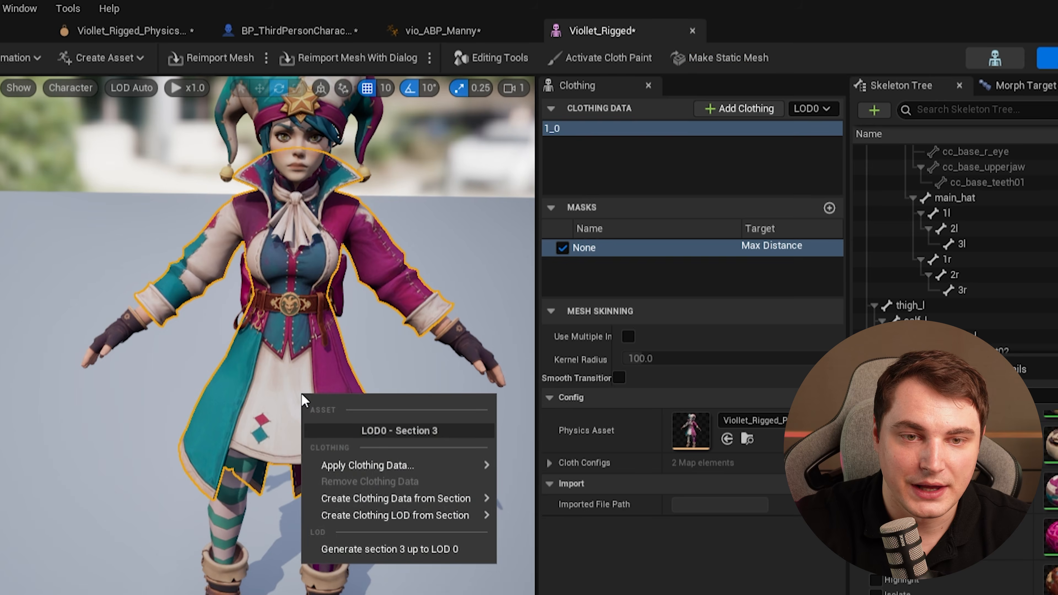
{"action": "mouse_move", "coordinate": [384, 466]}
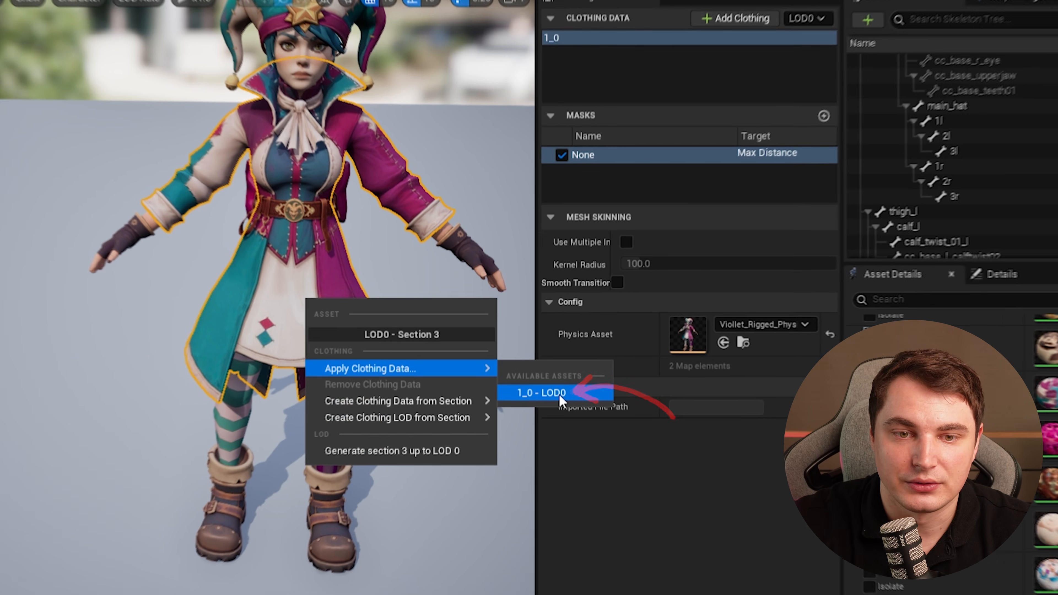
{"action": "left_click", "coordinate": [559, 395]}
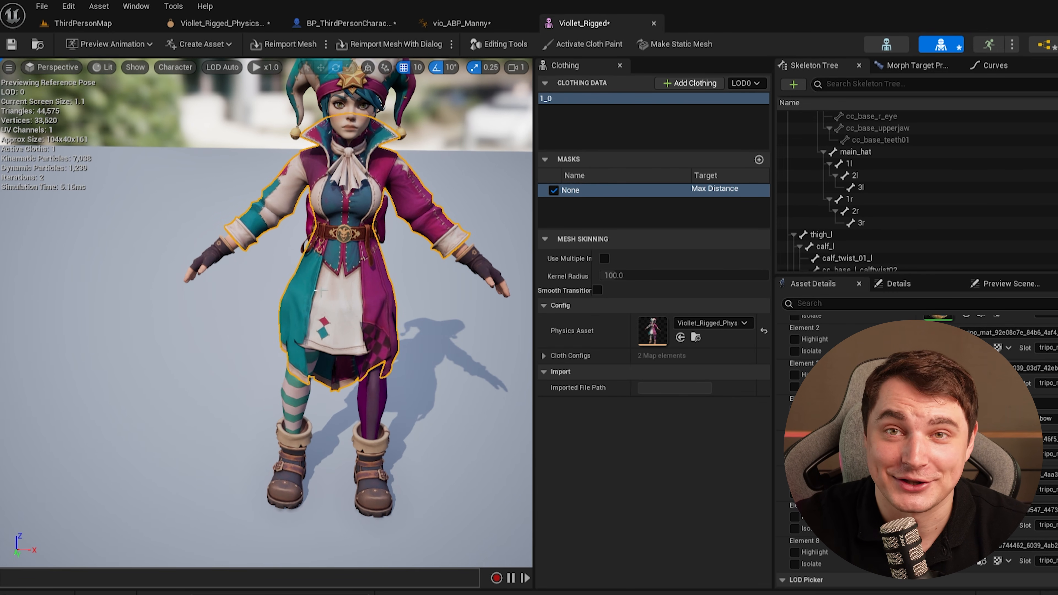
Inspect the simulated coat in the preview viewport.
{"action": "right_click_drag", "start_coordinate": [378, 97], "coordinate": [486, 100]}
{"action": "mouse_move", "coordinate": [262, 113]}
{"action": "right_mouse_down"}
{"action": "mouse_move", "coordinate": [267, 167]}
{"action": "mouse_move", "coordinate": [263, 104]}
{"action": "mouse_move", "coordinate": [262, 113]}
{"action": "right_mouse_up"}
{"action": "scroll", "coordinate": [262, 114], "scroll_direction": "down", "scroll_amount": 5}
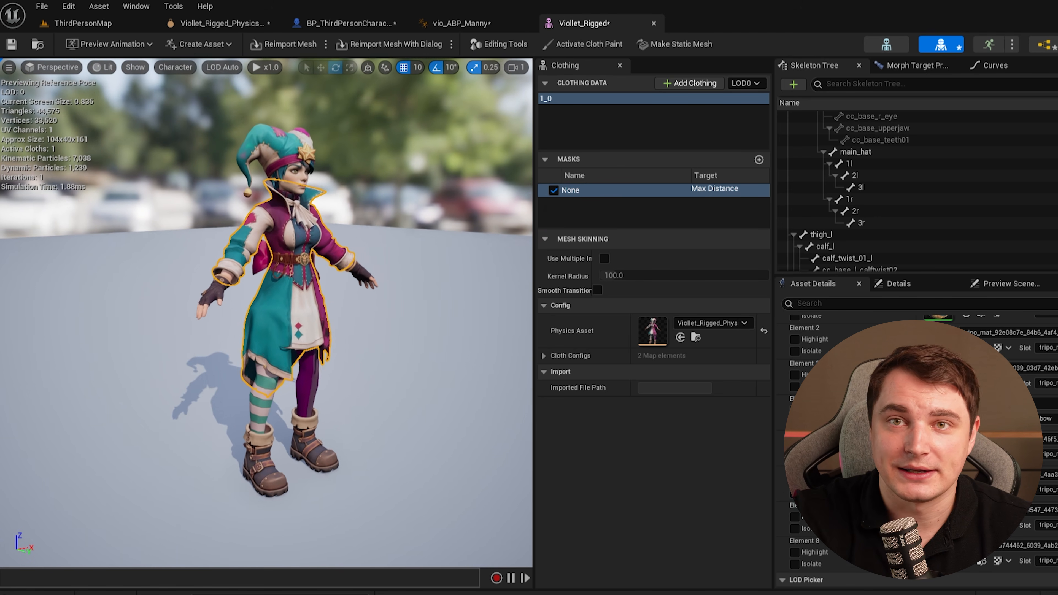
Switch to the physics asset and try moving the thigh twist bodies, then undo the move.
{"action": "left_click", "coordinate": [222, 22]}
{"action": "left_click_drag", "start_coordinate": [581, 341], "coordinate": [558, 325]}
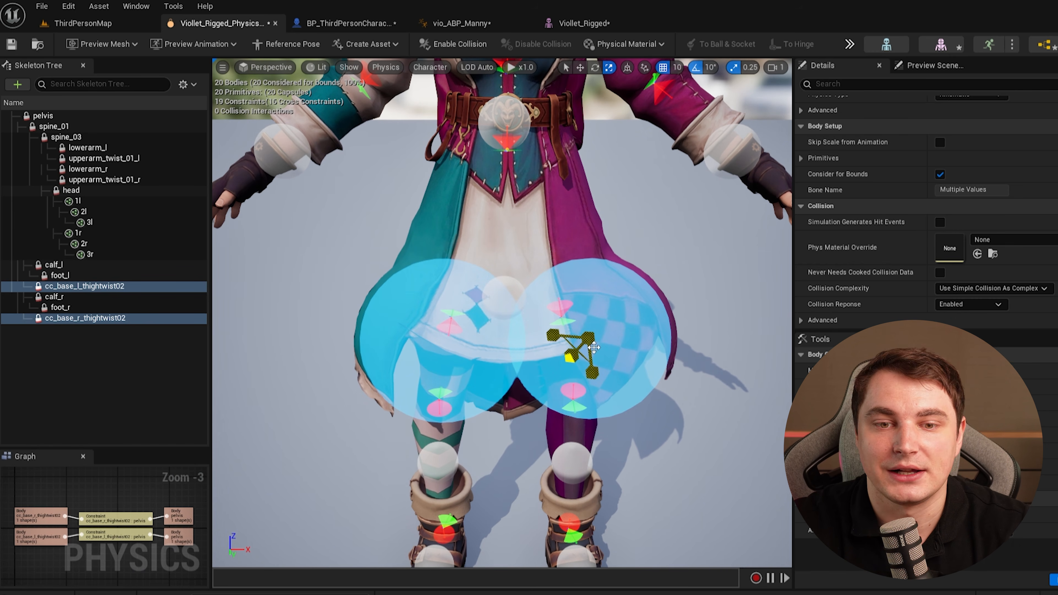
{"action": "key", "text": "ctrl+z"}
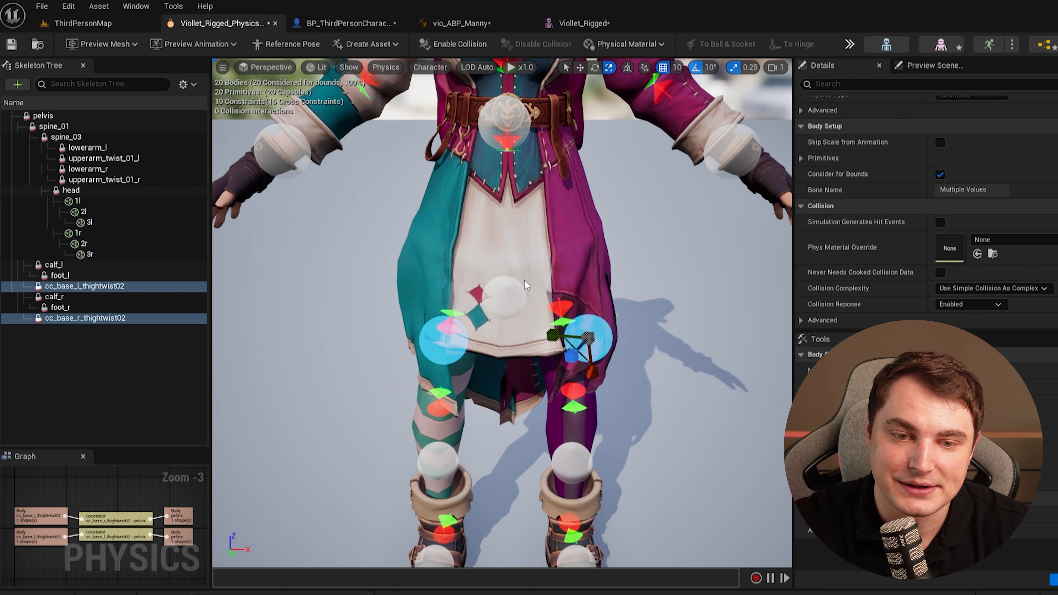
Reposition the thigh twist bodies and their constraint around the hips in the physics asset.
{"action": "left_click_drag", "start_coordinate": [456, 422], "coordinate": [442, 325], "text": "alt"}
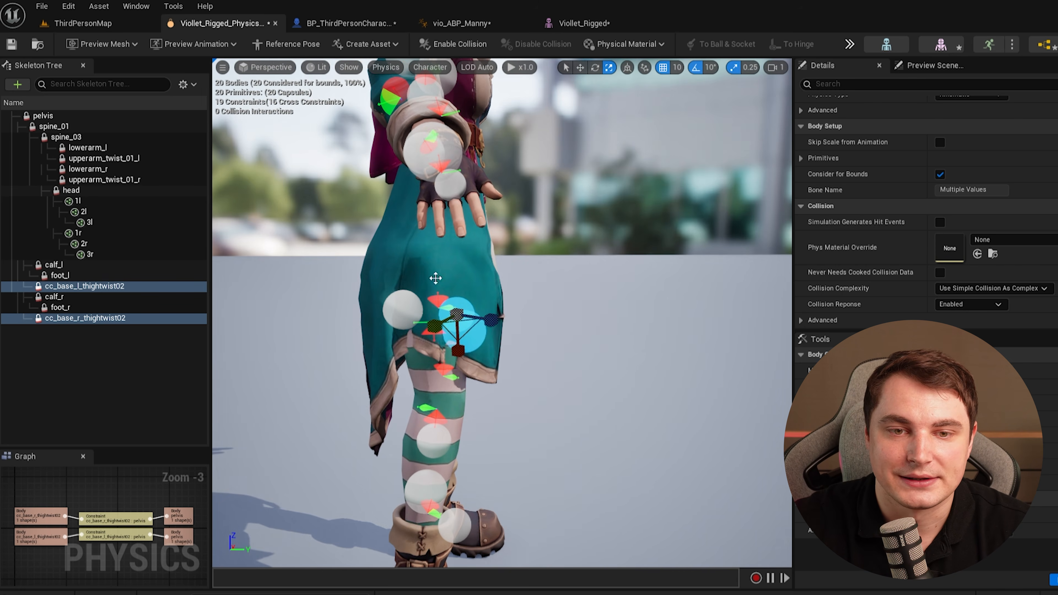
{"action": "left_click", "coordinate": [856, 47]}
{"action": "left_click", "coordinate": [856, 47]}
{"action": "left_click", "coordinate": [474, 347]}
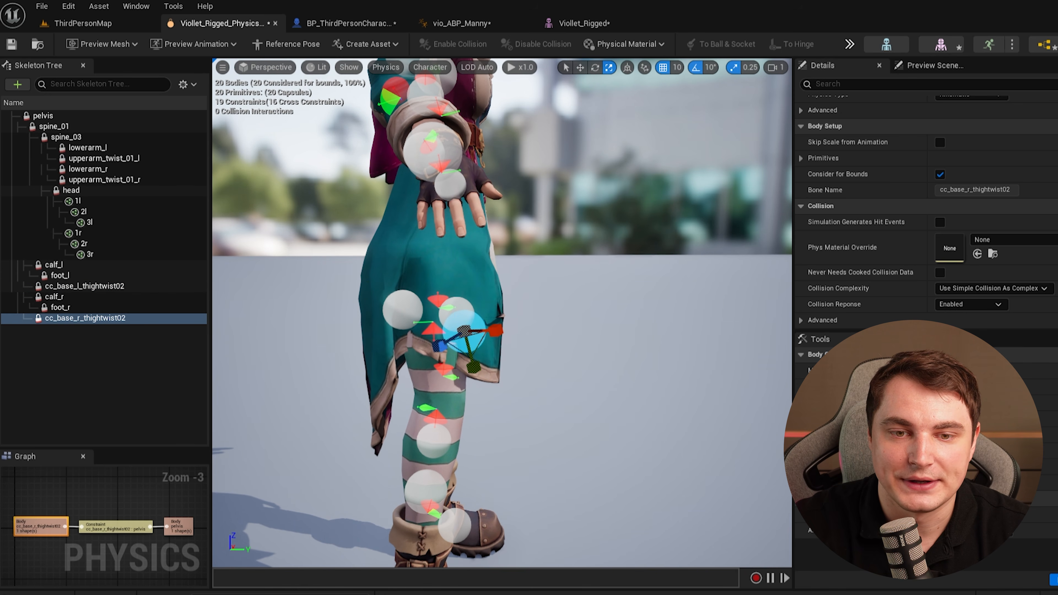
{"action": "left_click", "coordinate": [410, 299]}
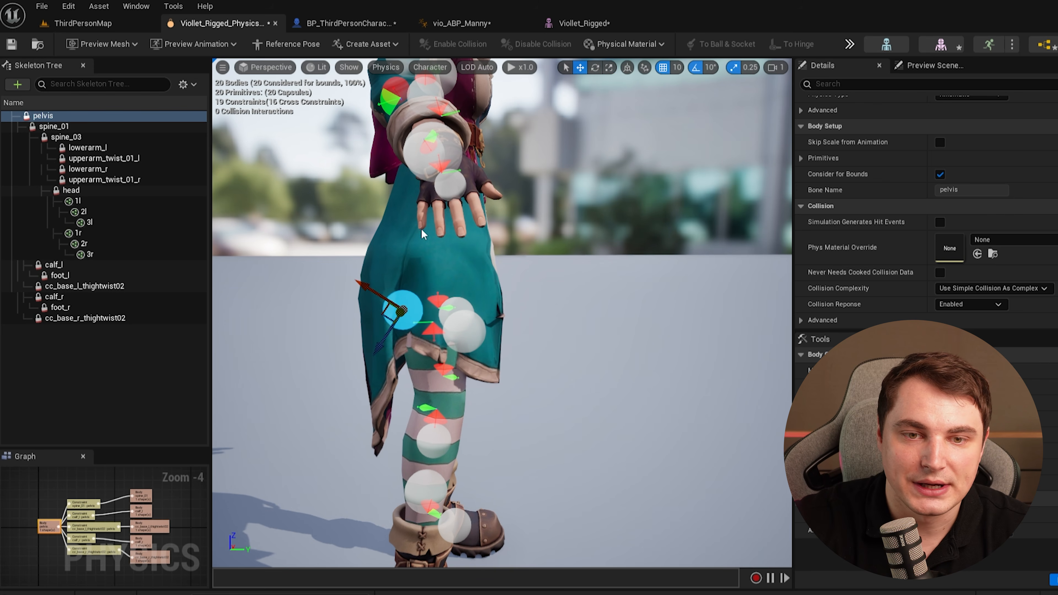
{"action": "left_click_drag", "start_coordinate": [404, 256], "coordinate": [438, 183]}
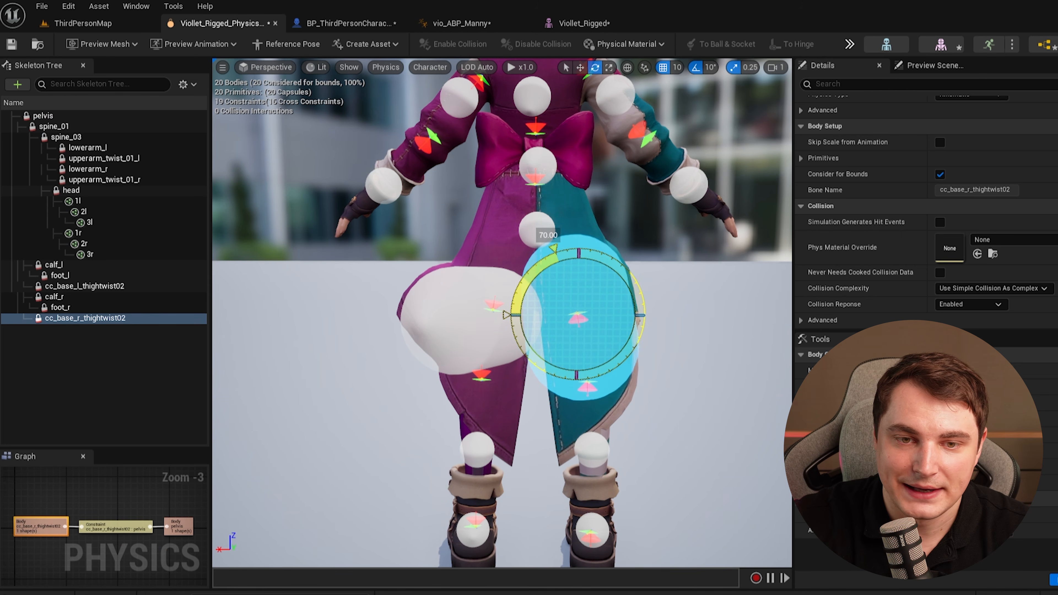
{"action": "left_click", "coordinate": [447, 300]}
{"action": "left_click_drag", "start_coordinate": [519, 276], "coordinate": [486, 251]}
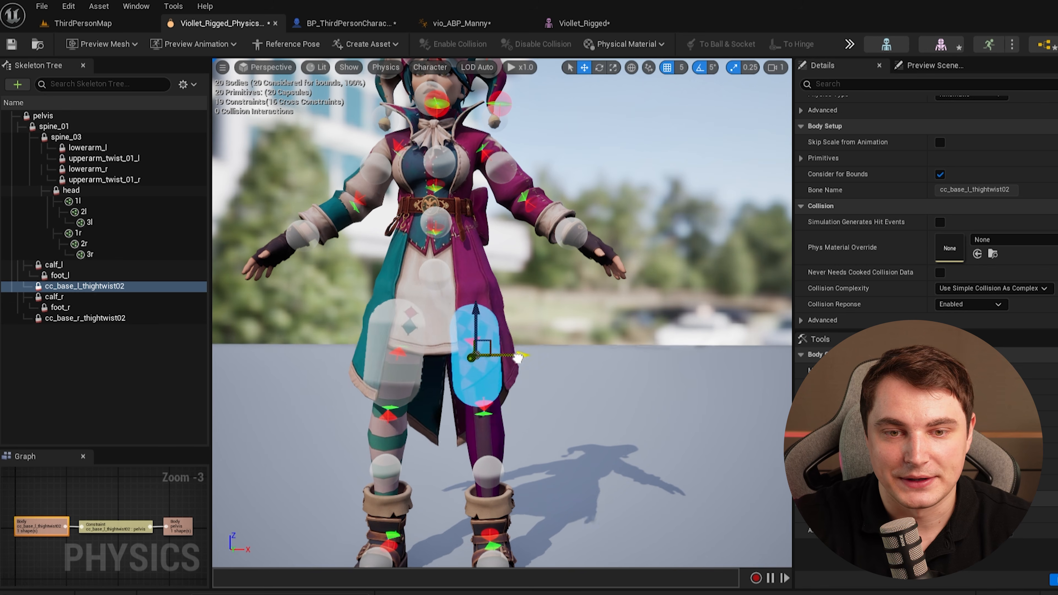
{"action": "left_click", "coordinate": [400, 352]}
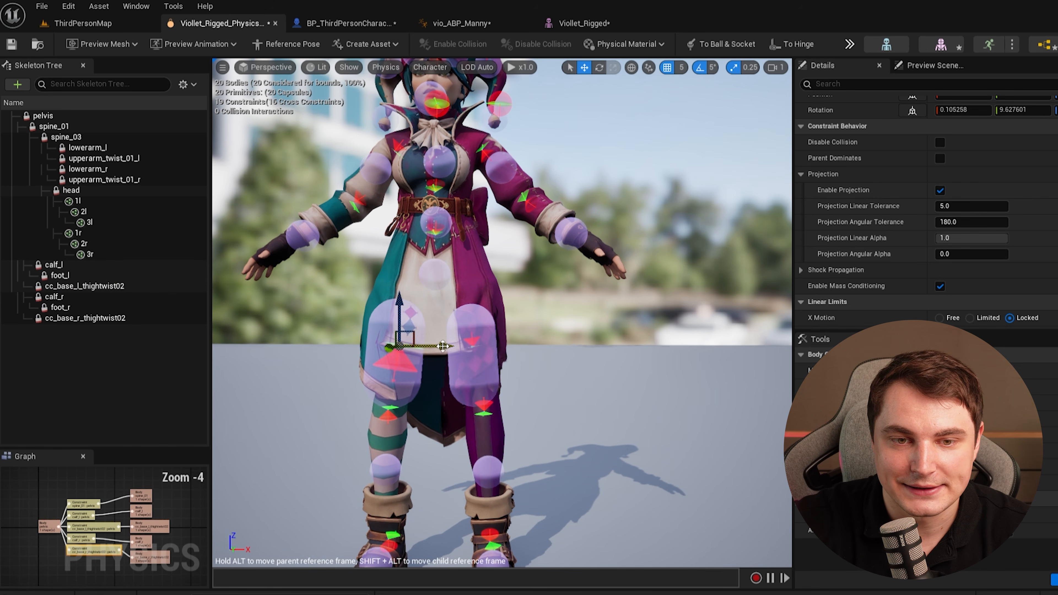
{"action": "left_click_drag", "start_coordinate": [444, 346], "coordinate": [455, 347]}
{"action": "right_click_drag", "start_coordinate": [421, 426], "coordinate": [550, 180]}
{"action": "left_click", "coordinate": [579, 359]}
Open the skeletal mesh's cloth configs and set the shared simulation Iteration Count to 4.
{"action": "left_click", "coordinate": [577, 24]}
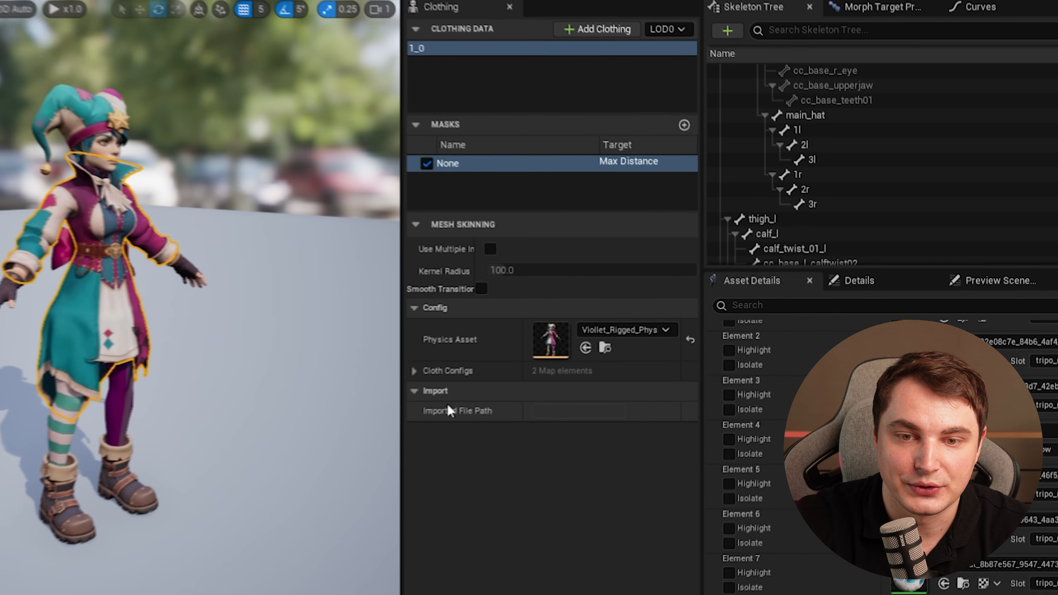
{"action": "left_click", "coordinate": [488, 361]}
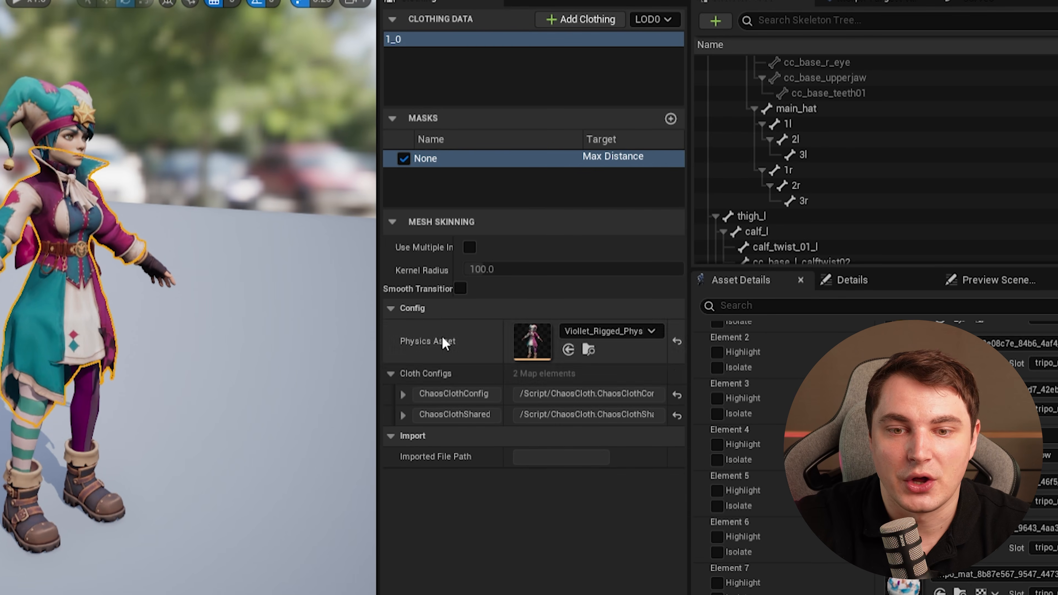
{"action": "left_click", "coordinate": [403, 394]}
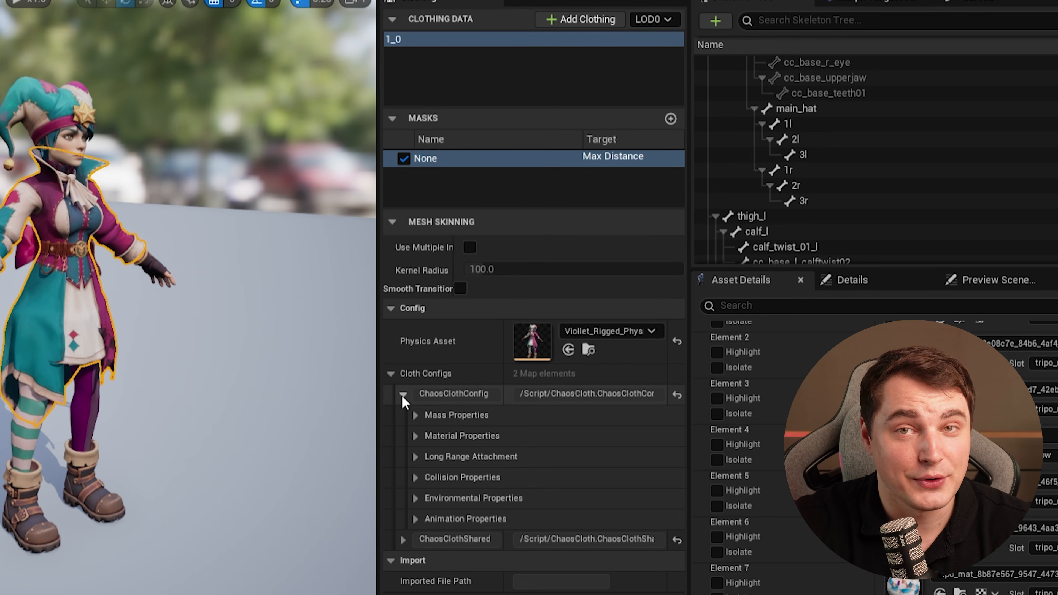
{"action": "left_click", "coordinate": [403, 395]}
{"action": "left_click", "coordinate": [403, 415]}
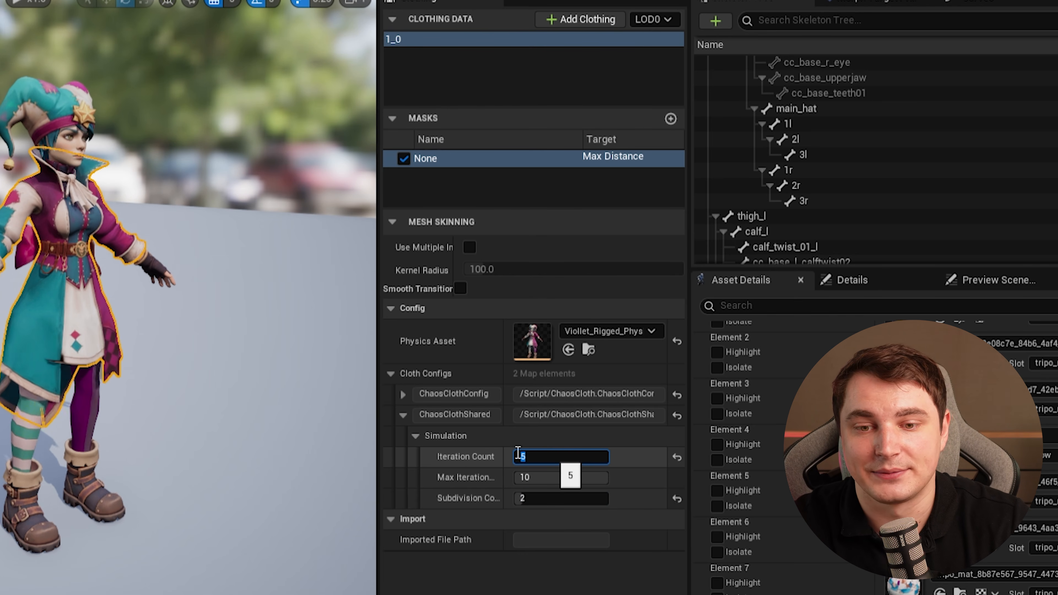
{"action": "key", "text": "Return"}
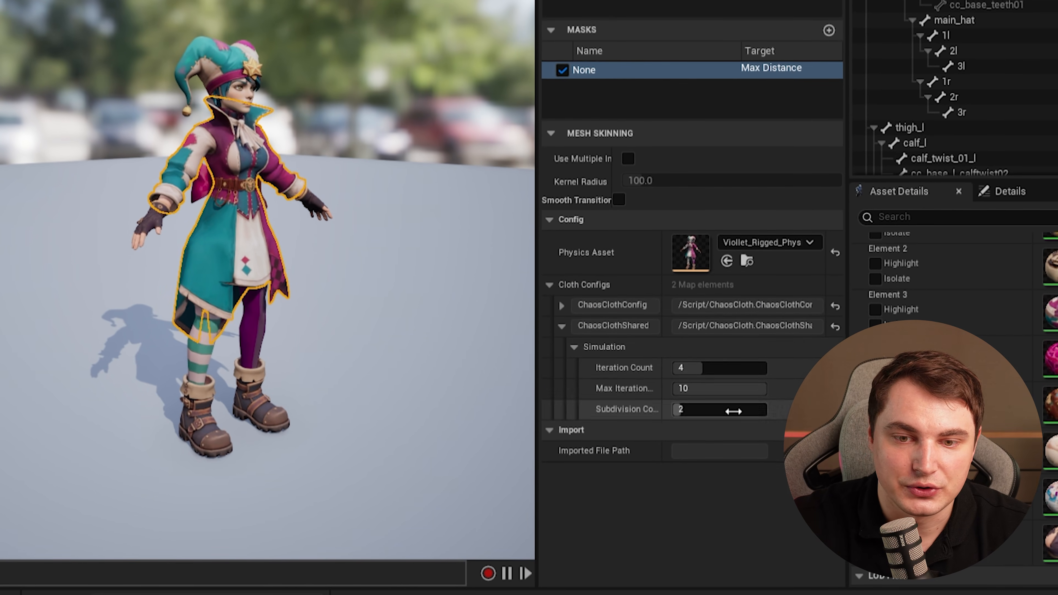
Expand the cloth config's Mass Properties and set Density to 0.6.
{"action": "left_click", "coordinate": [560, 322]}
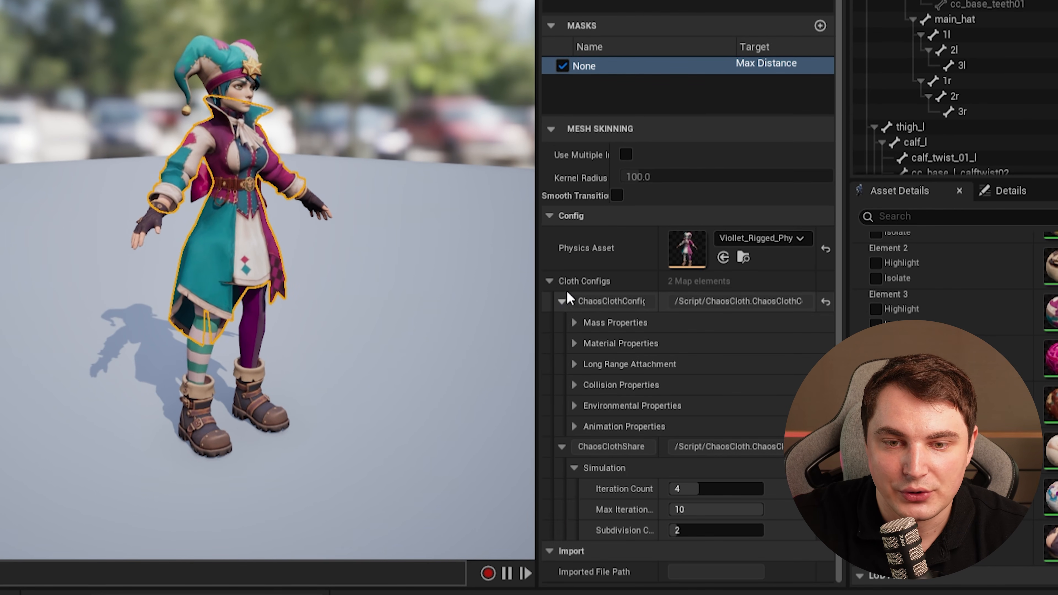
{"action": "left_click", "coordinate": [575, 322]}
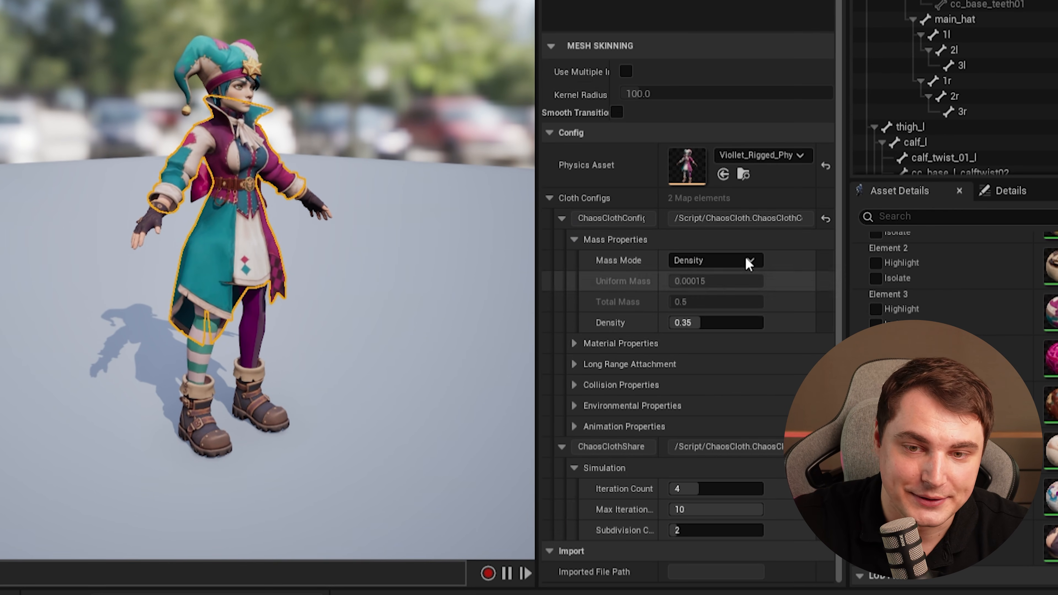
{"action": "left_click", "coordinate": [693, 323]}
{"action": "type", "text": "0.001"}
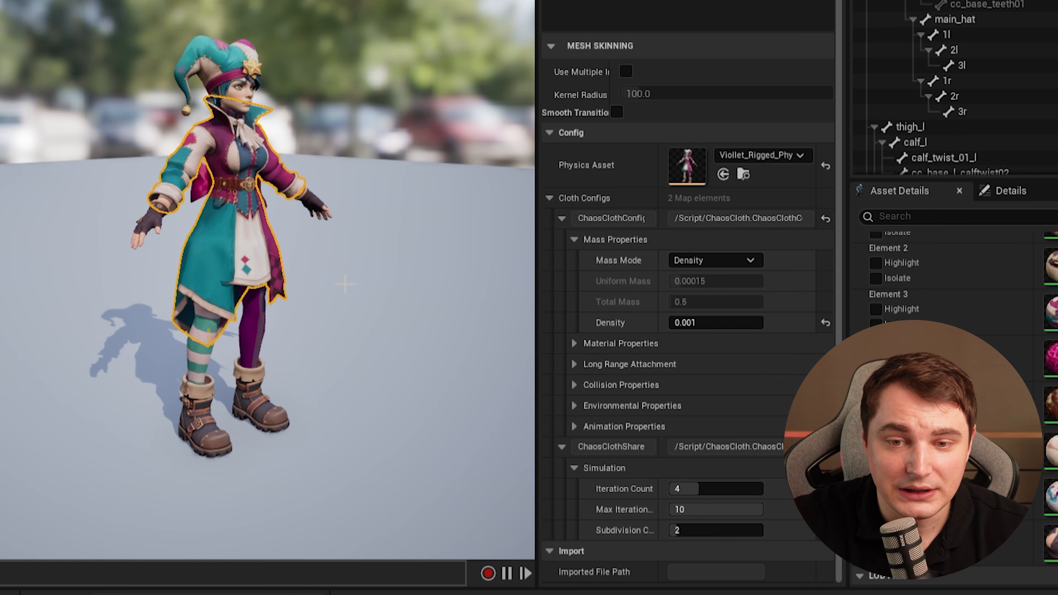
{"action": "left_click_drag", "start_coordinate": [684, 323], "coordinate": [697, 324]}
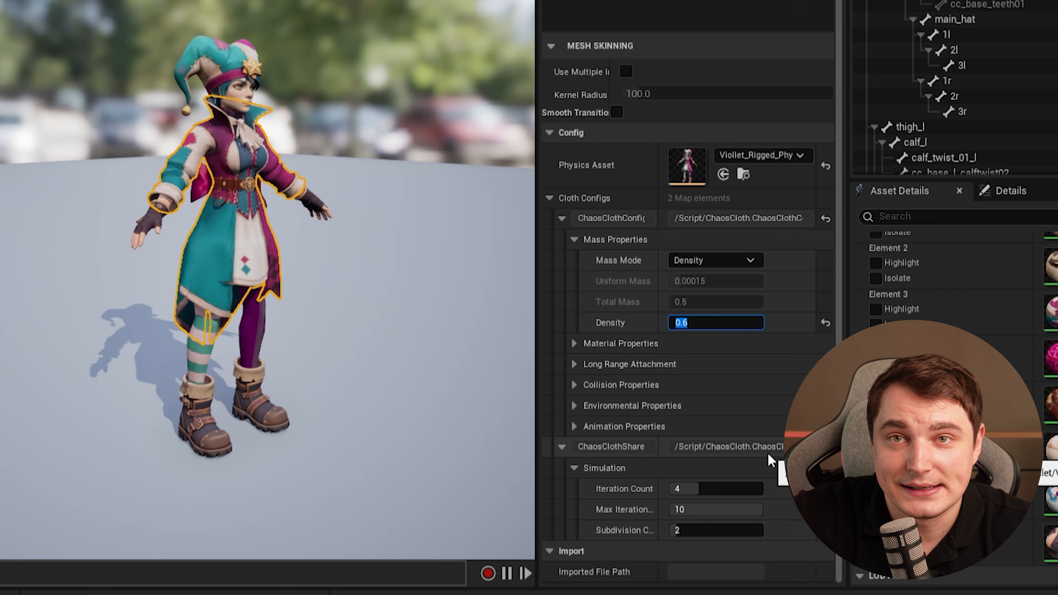
Review the Material Properties and Long Range Attachment settings, trying a lower Tether Stiffness before resetting it.
{"action": "left_click", "coordinate": [574, 343]}
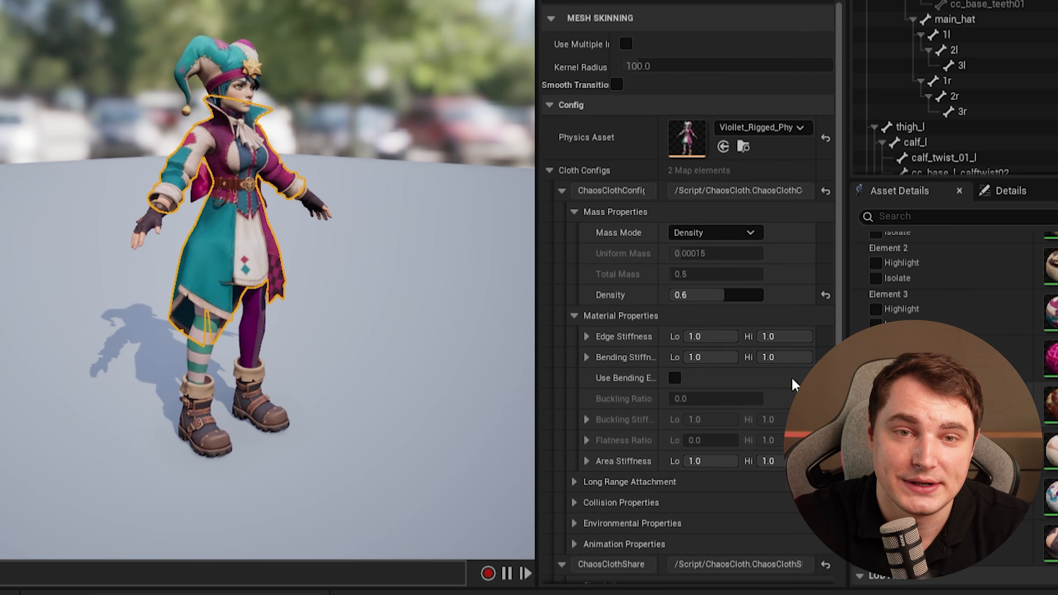
{"action": "scroll", "coordinate": [613, 311], "scroll_direction": "down", "scroll_amount": 1}
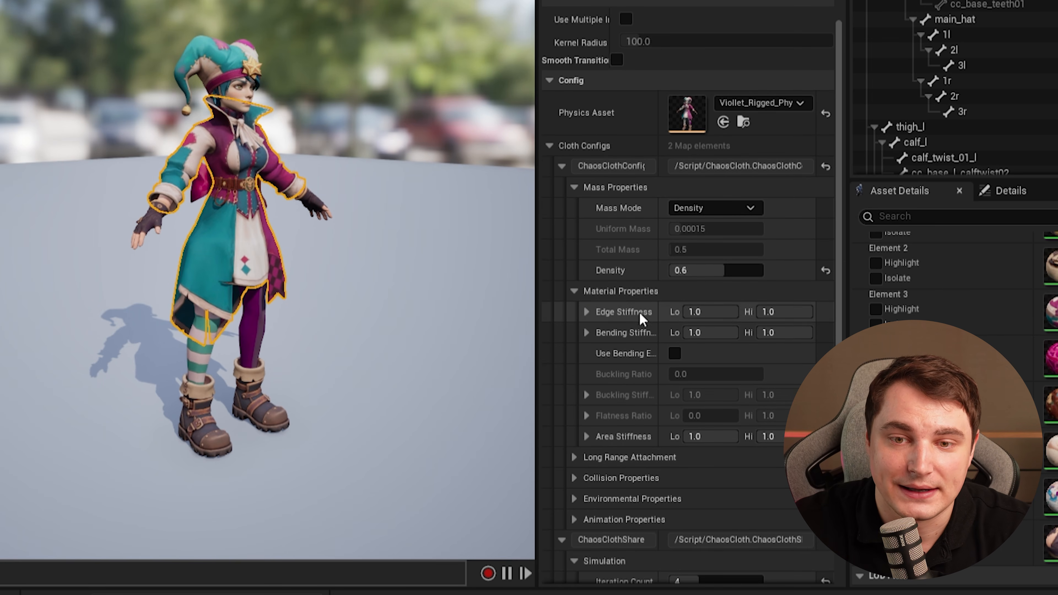
{"action": "scroll", "coordinate": [640, 313], "scroll_direction": "down", "scroll_amount": 4}
{"action": "left_click", "coordinate": [627, 359]}
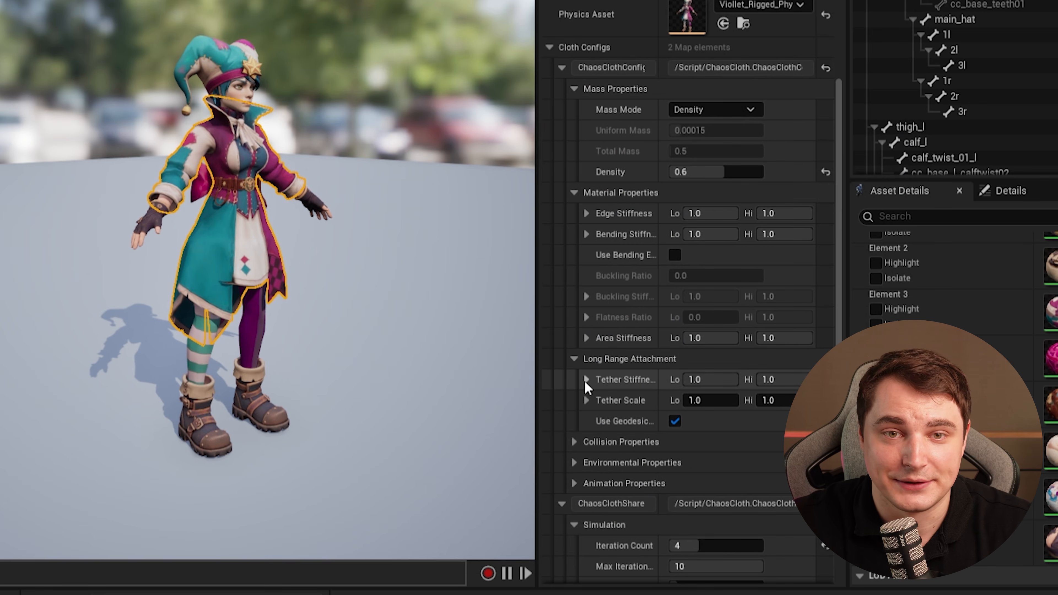
{"action": "scroll", "coordinate": [586, 388], "scroll_direction": "down", "scroll_amount": 1}
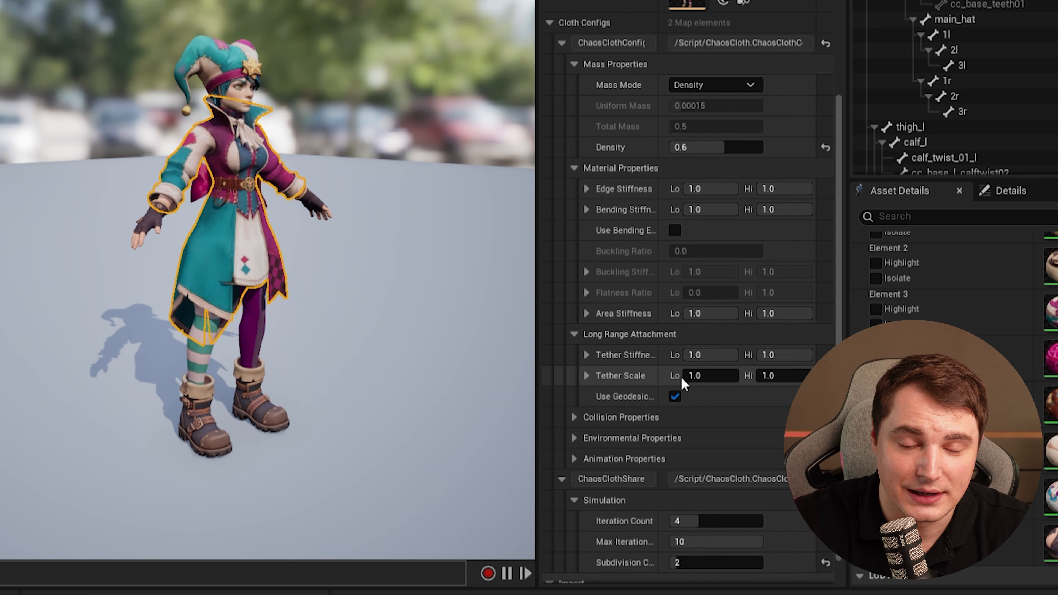
{"action": "left_click_drag", "start_coordinate": [707, 355], "coordinate": [696, 355]}
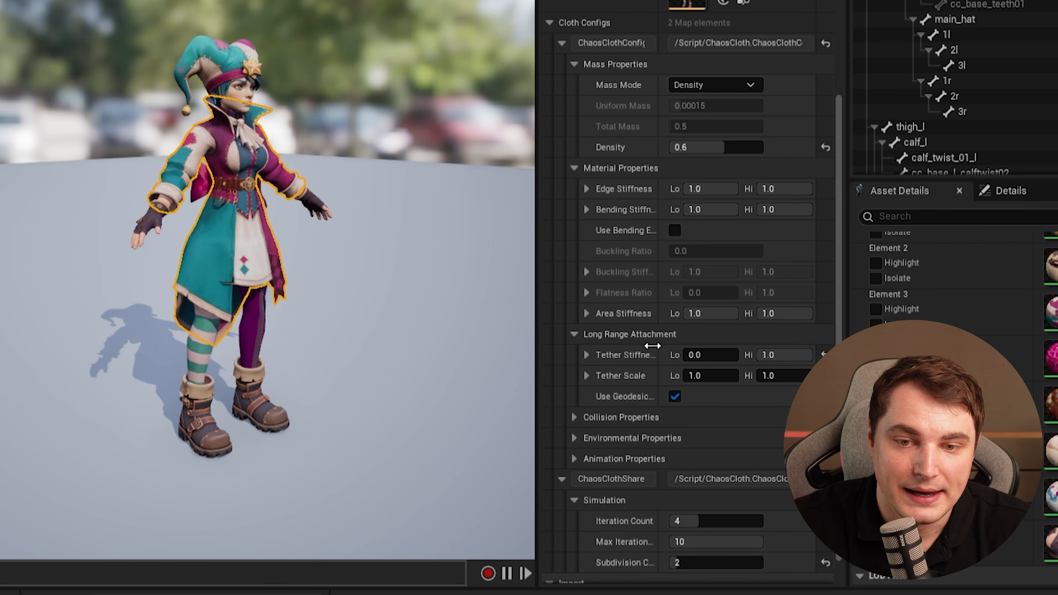
{"action": "left_click", "coordinate": [824, 355]}
Experiment with Use Self Collision and Collision Thickness on the coat, restoring Collision Thickness to 1.
{"action": "left_click", "coordinate": [574, 417]}
{"action": "scroll", "coordinate": [649, 379], "scroll_direction": "down", "scroll_amount": 9}
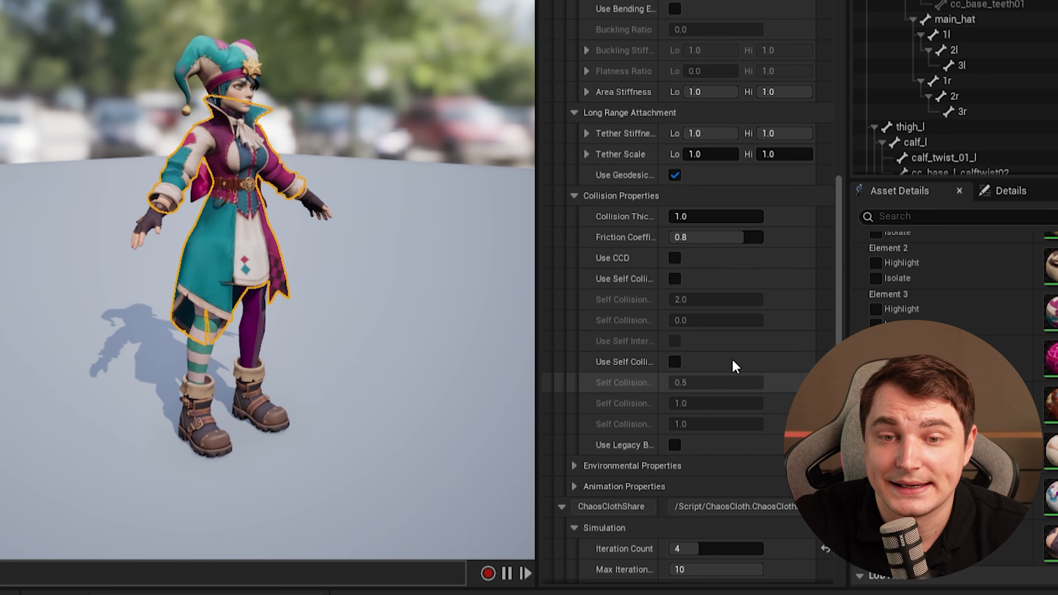
{"action": "left_click", "coordinate": [671, 363]}
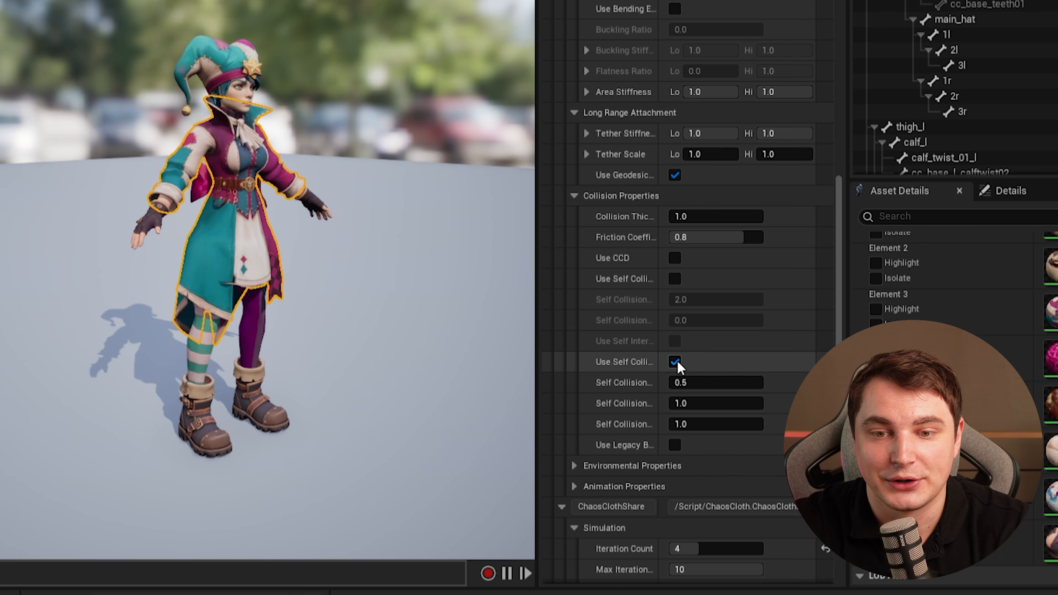
{"action": "left_click", "coordinate": [676, 364]}
{"action": "right_click_drag", "start_coordinate": [229, 276], "coordinate": [376, 242]}
{"action": "right_click_drag", "start_coordinate": [291, 342], "coordinate": [382, 351]}
{"action": "mouse_move", "coordinate": [684, 217]}
{"action": "left_mouse_down"}
{"action": "mouse_move", "coordinate": [763, 217]}
{"action": "mouse_move", "coordinate": [677, 217]}
{"action": "mouse_move", "coordinate": [735, 217]}
{"action": "mouse_move", "coordinate": [690, 217]}
{"action": "left_mouse_up"}
{"action": "type", "text": "1"}
{"action": "key", "text": "Return"}
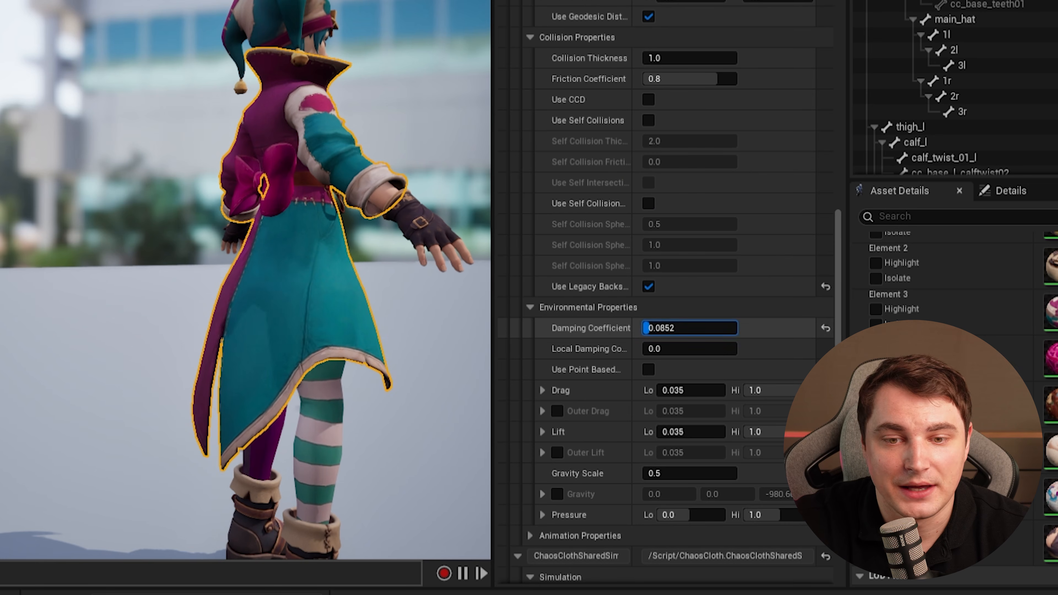
{"action": "left_click_drag", "start_coordinate": [651, 328], "coordinate": [670, 349]}
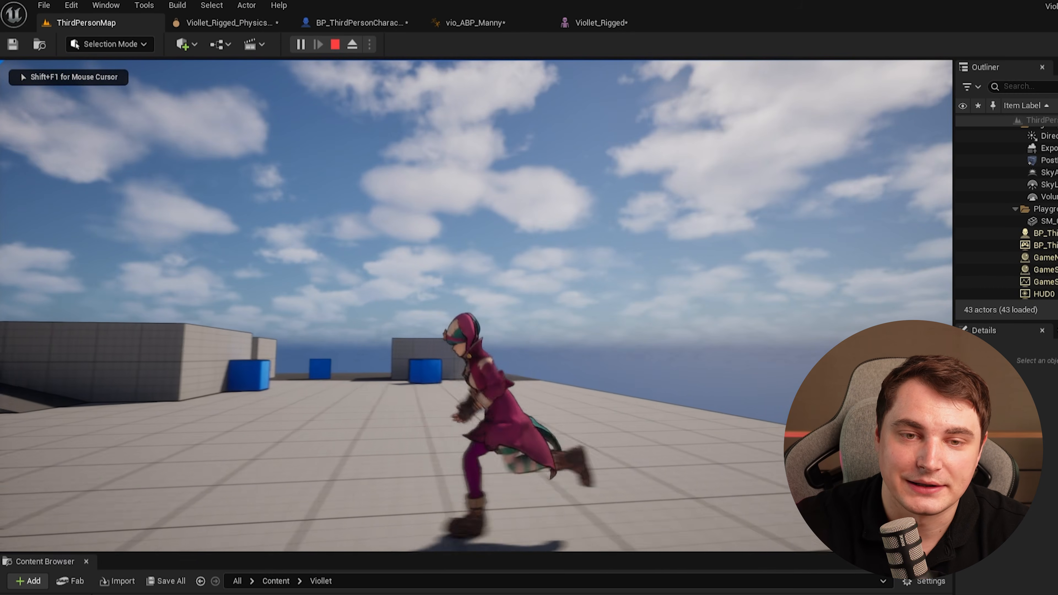
Play-test the character, walking and jumping to check how the coat simulates.
{"action": "key", "text": "a"}
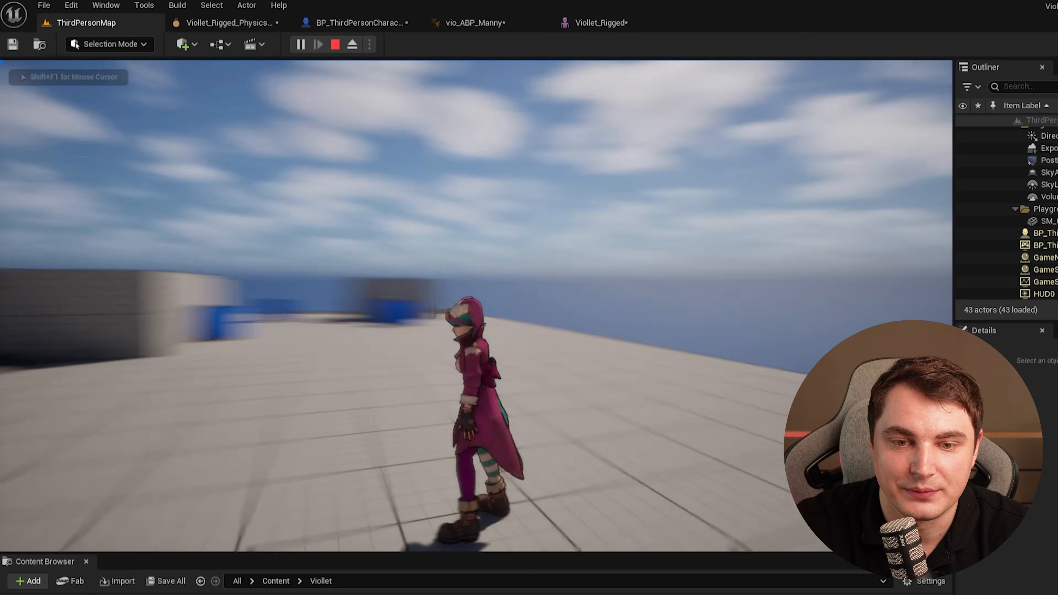
{"action": "key", "text": "a"}
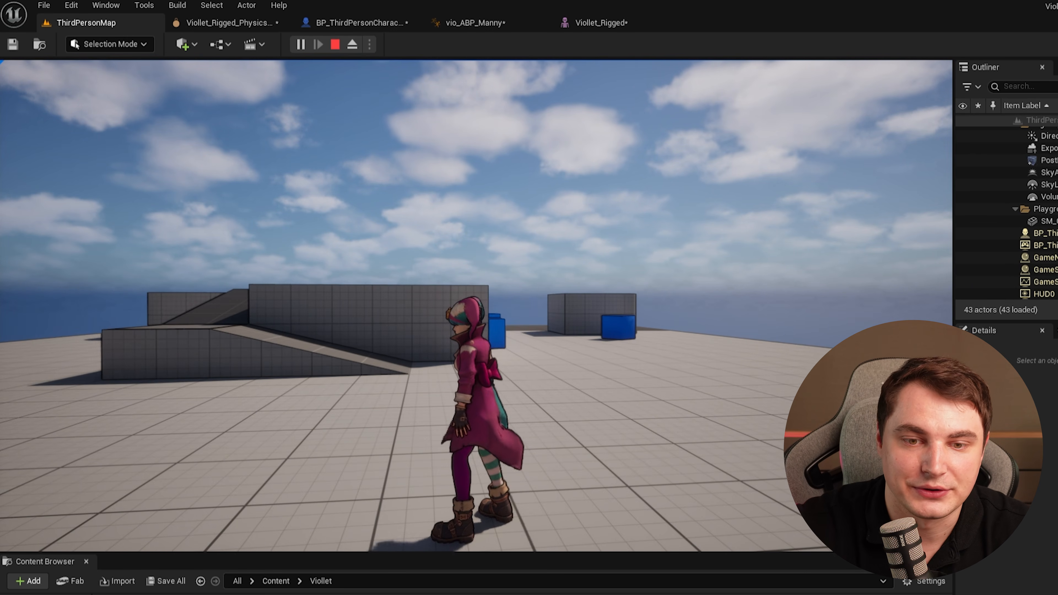
{"action": "key", "text": "w"}
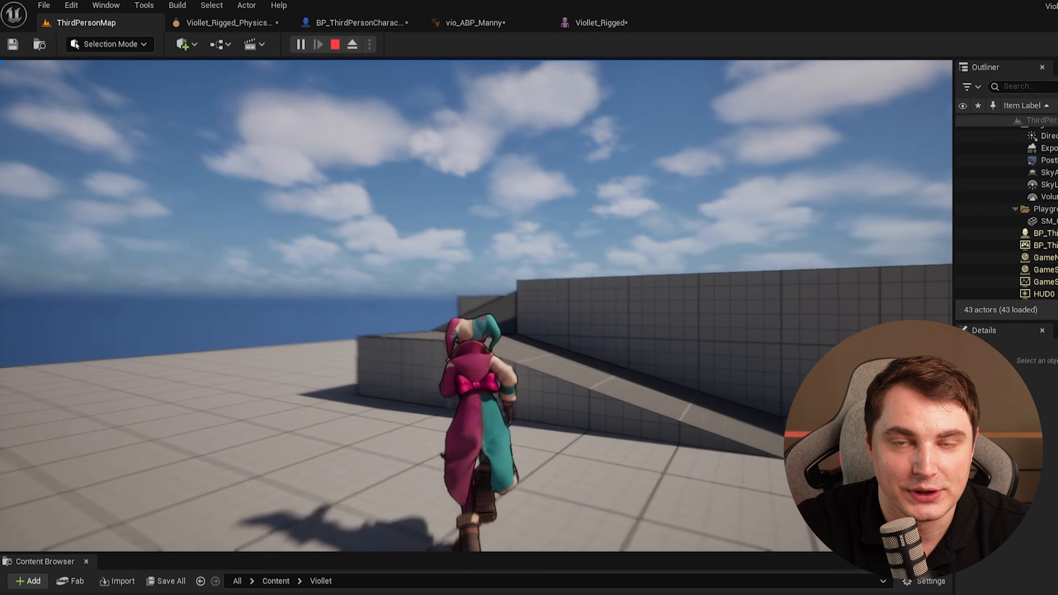
{"action": "key", "text": "space"}
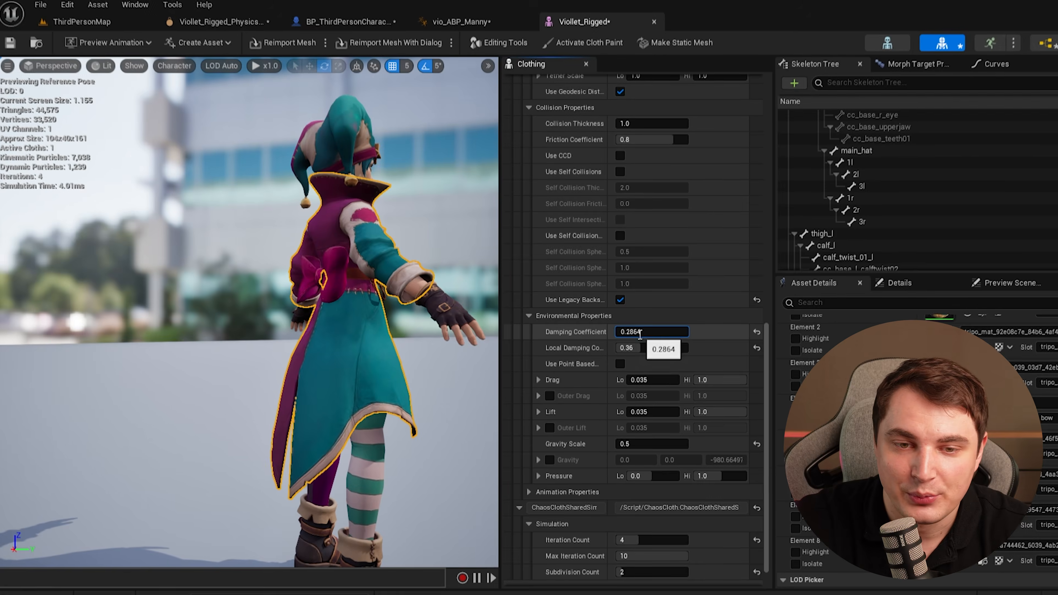
Set the cloth's Damping Coefficient to 0.1 and Local Damping Coefficient to 0.0.
{"action": "left_click", "coordinate": [649, 331]}
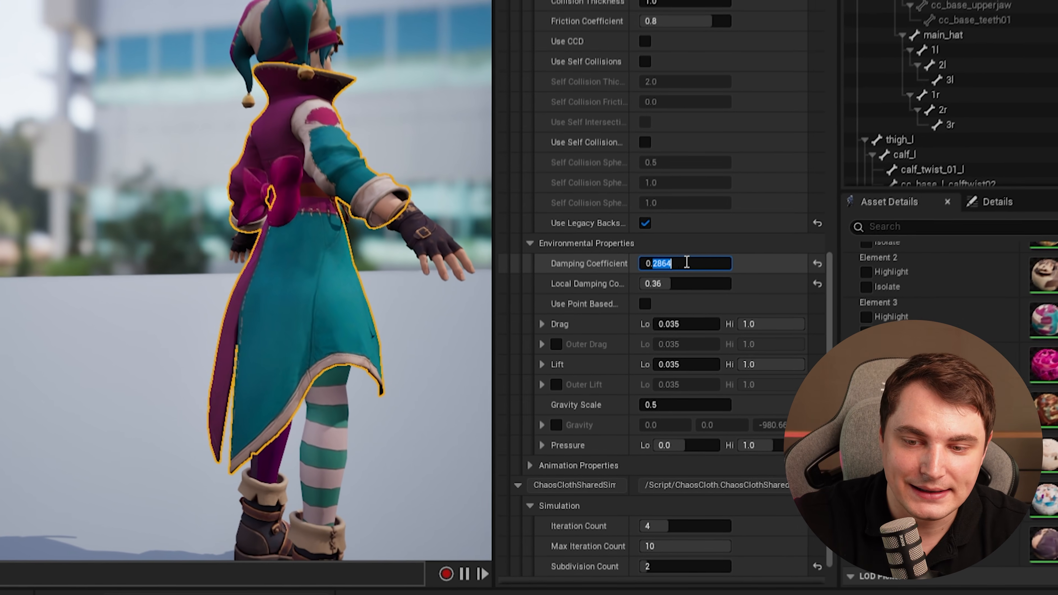
{"action": "type", "text": "0.1"}
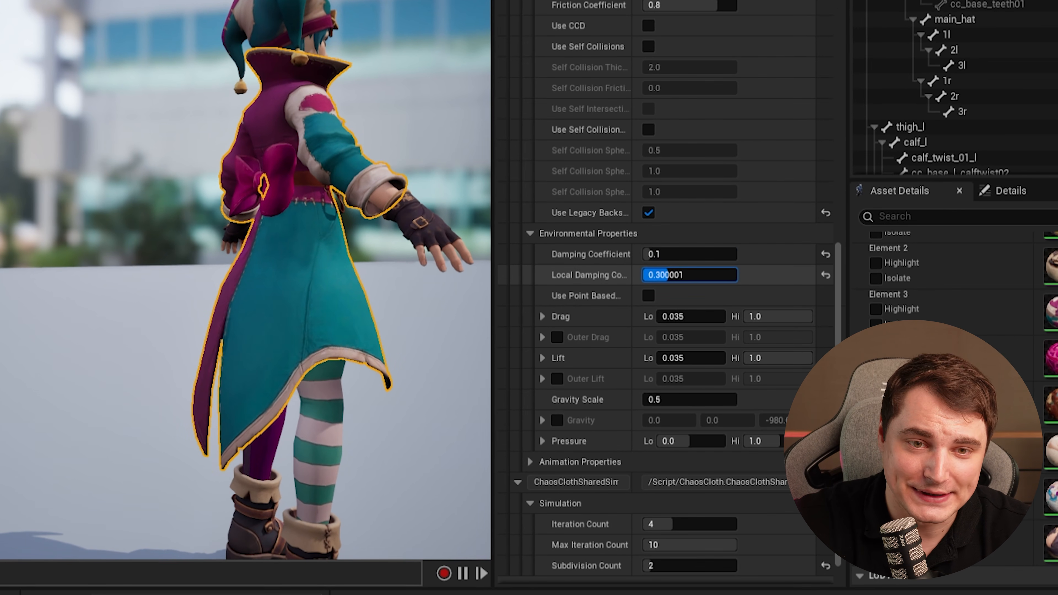
{"action": "left_click_drag", "start_coordinate": [677, 274], "coordinate": [645, 275]}
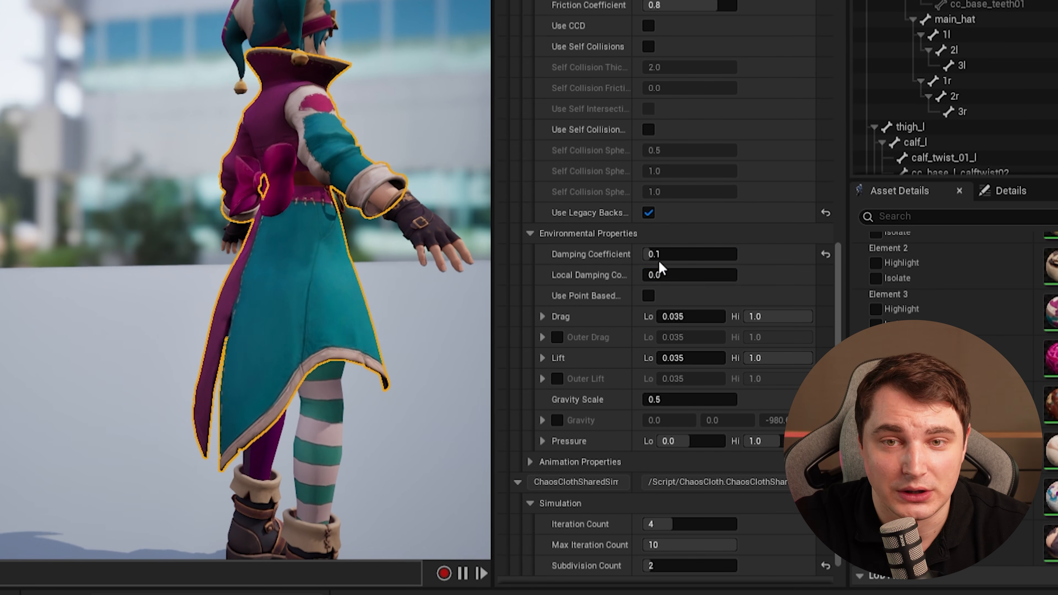
Play-test the coat's movement again and end the play session.
{"action": "scroll", "coordinate": [610, 334], "scroll_direction": "down", "scroll_amount": 2}
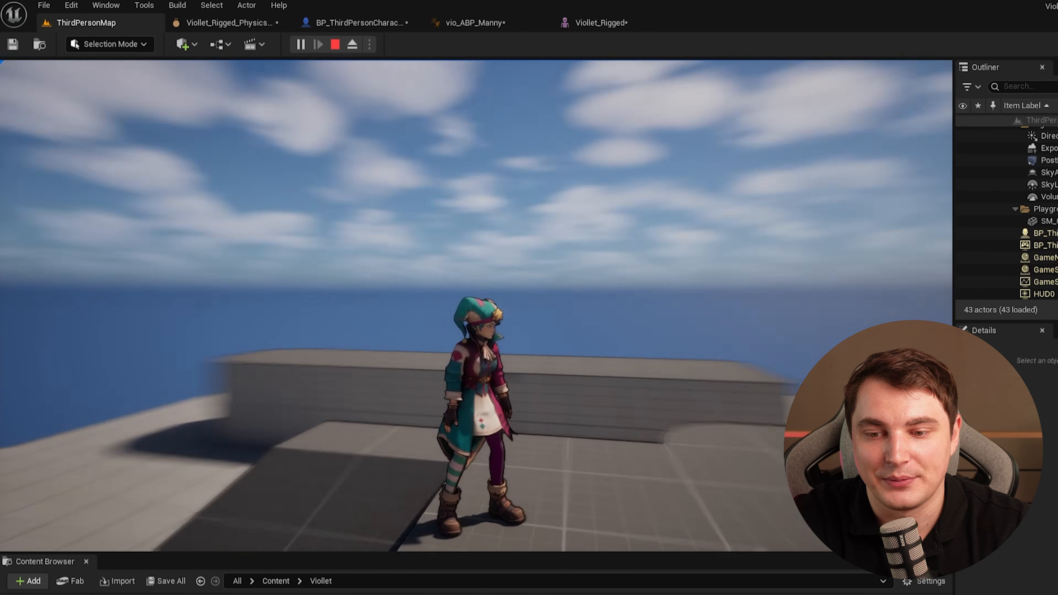
{"action": "key", "text": "d"}
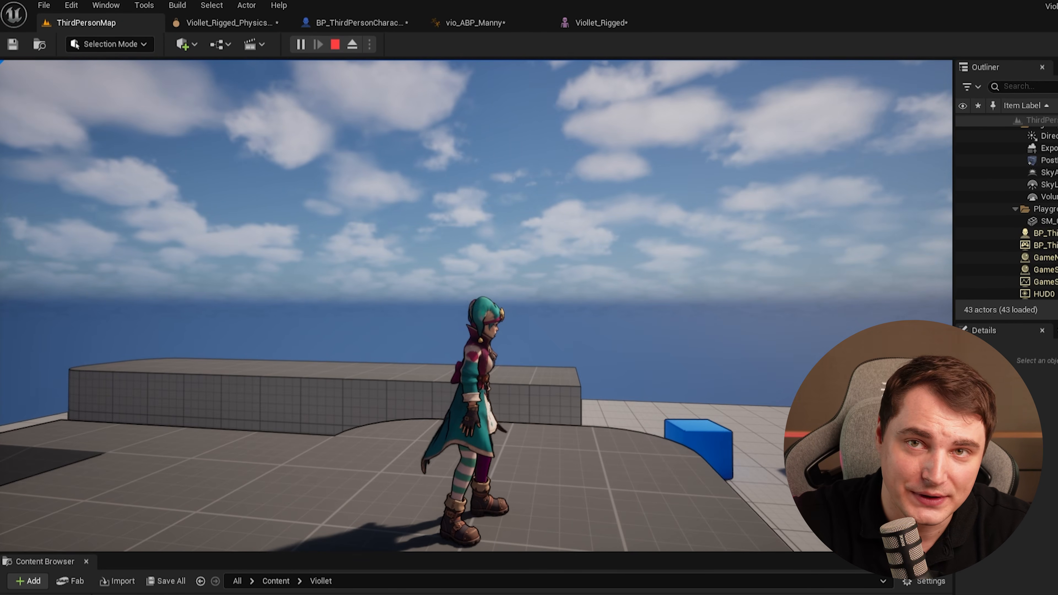
{"action": "key", "text": "Escape"}
Browse the launcher's samples and open the Content Examples project.
{"action": "left_click", "coordinate": [602, 23]}
{"action": "scroll", "coordinate": [536, 511], "scroll_direction": "down", "scroll_amount": 5}
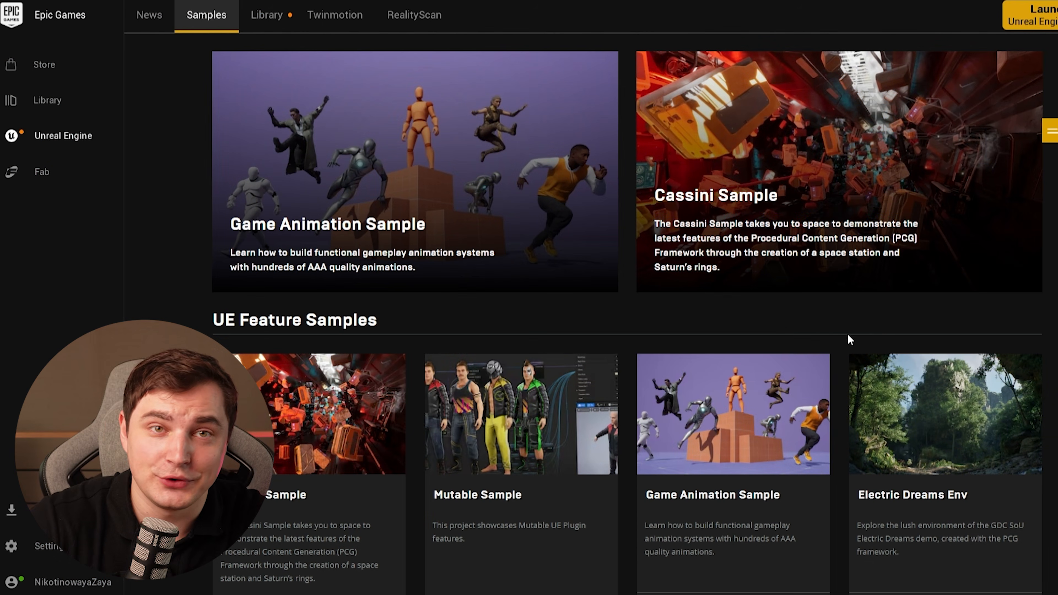
{"action": "scroll", "coordinate": [881, 312], "scroll_direction": "down", "scroll_amount": 7}
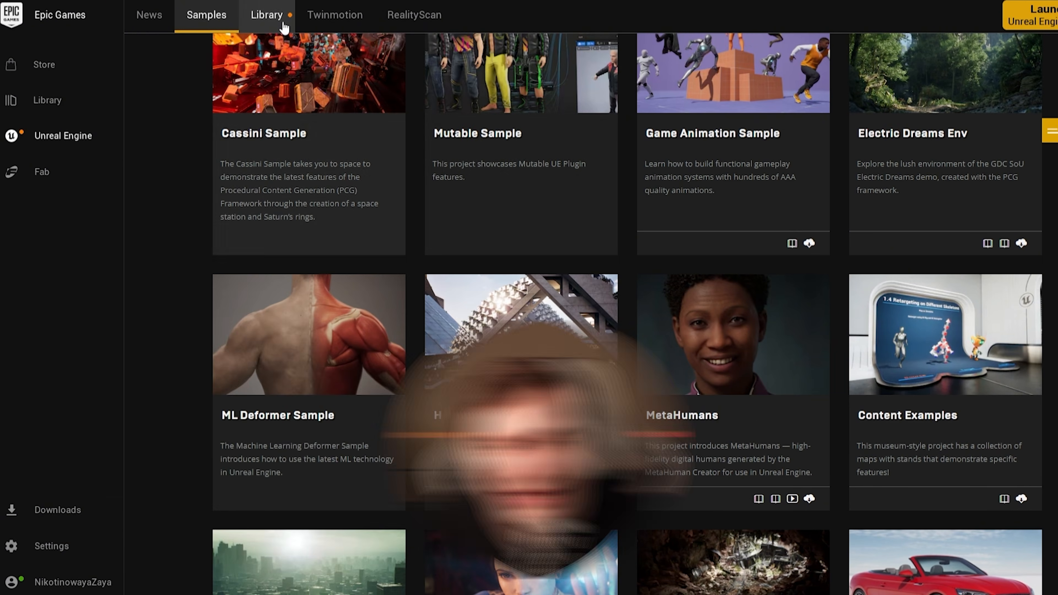
{"action": "left_click", "coordinate": [285, 29]}
{"action": "left_click", "coordinate": [201, 336]}
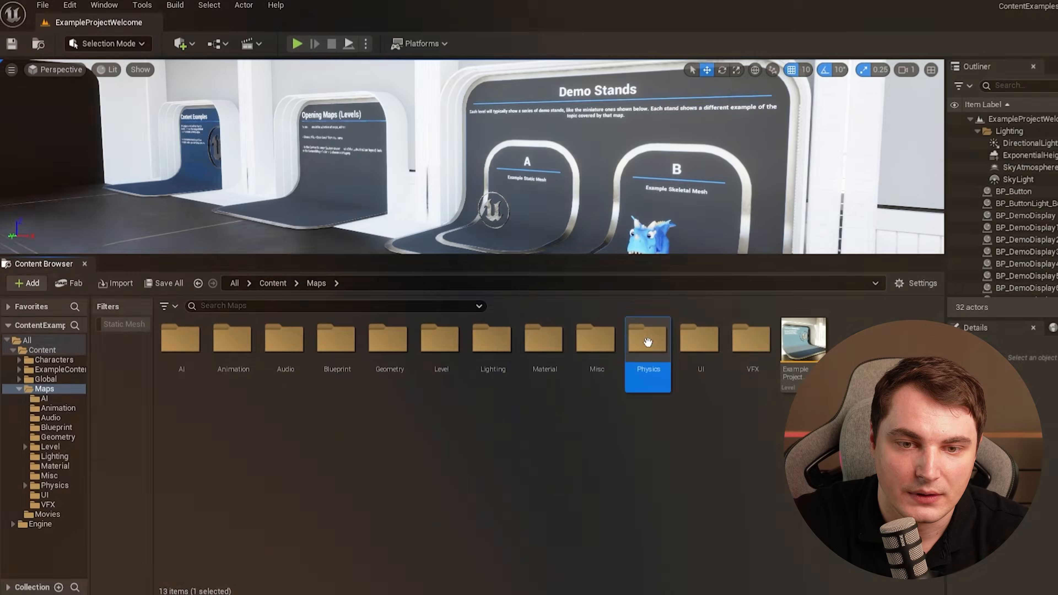
{"action": "double_click", "coordinate": [645, 361]}
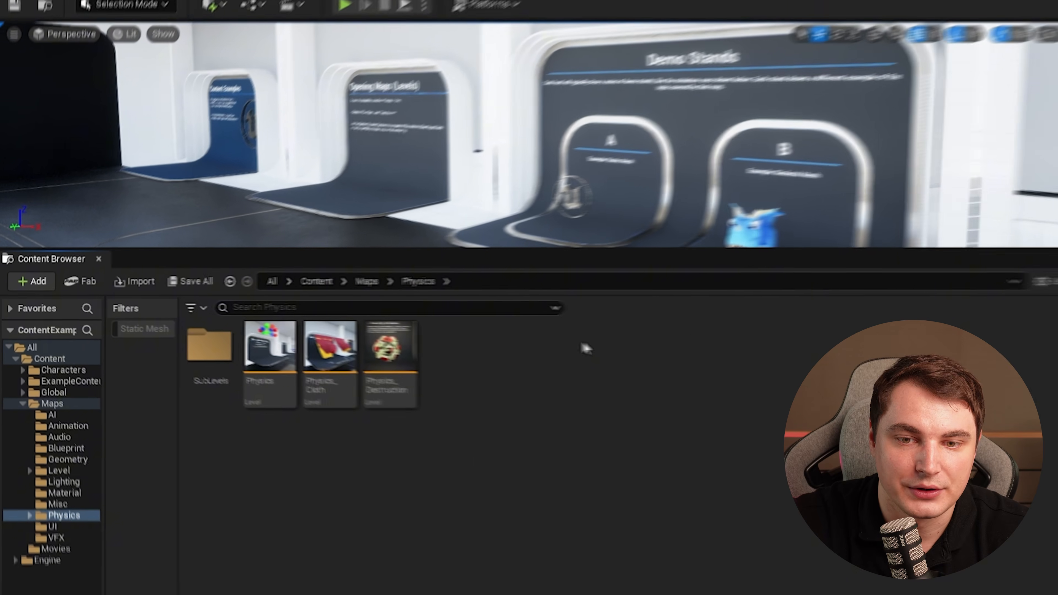
Open the Physics_Cloth map and walk through it to study the cloth material presets.
{"action": "left_click", "coordinate": [355, 337]}
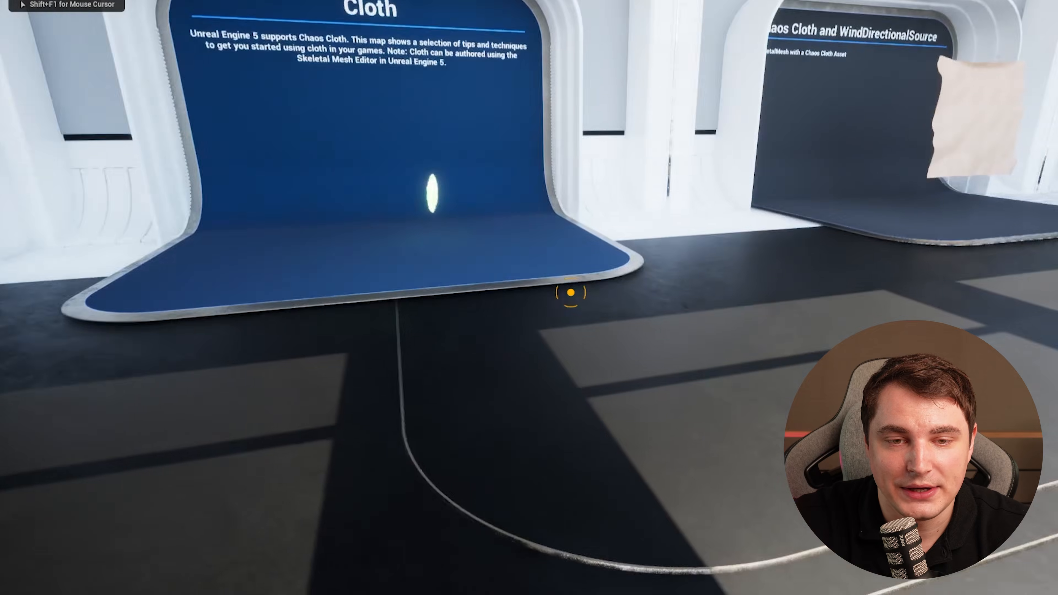
{"action": "key", "text": "w"}
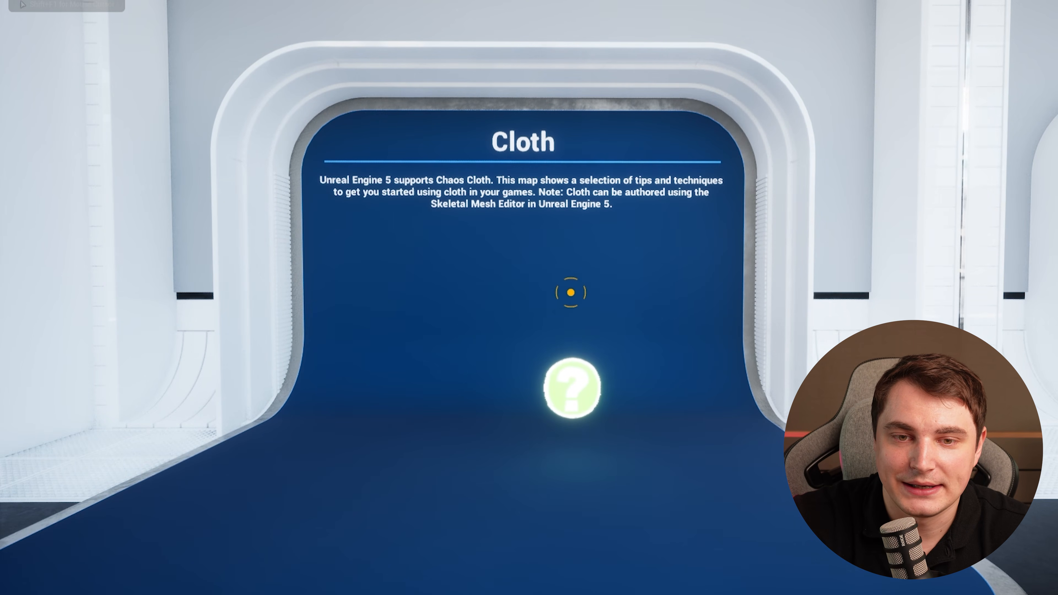
{"action": "key", "text": "w"}
{"action": "key", "text": "w"}
{"action": "key", "text": "w"}
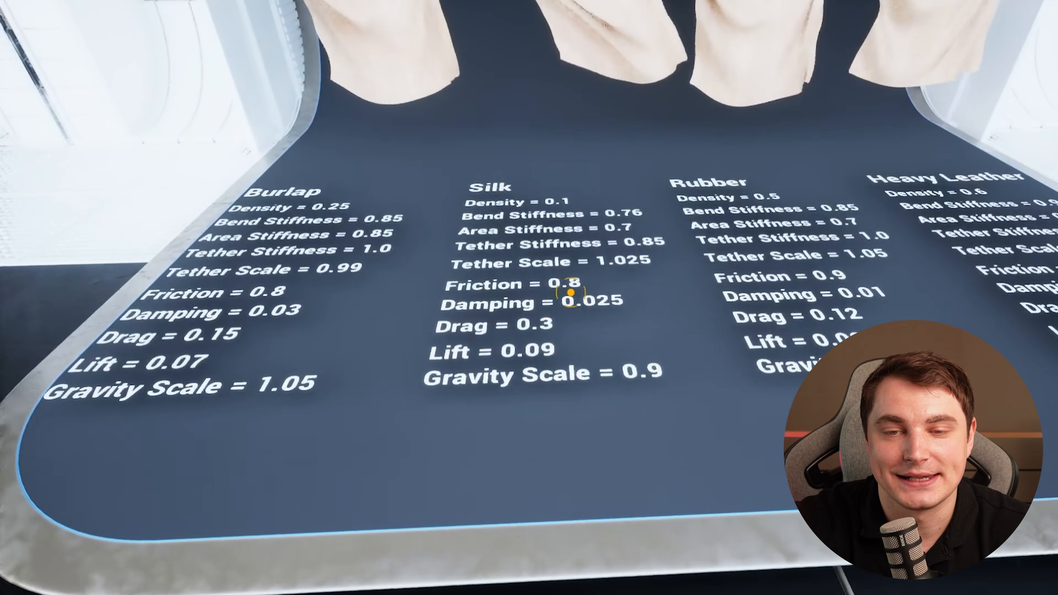
{"action": "key", "text": "s"}
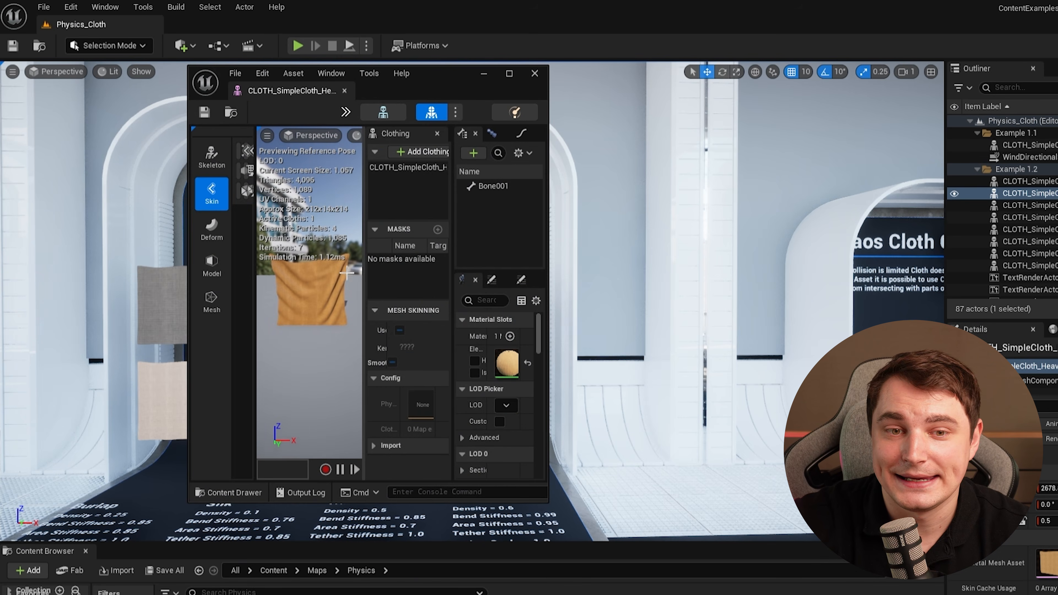
Open the HeavyLeather simple cloth asset and examine its cloth config properties.
{"action": "left_click_drag", "start_coordinate": [293, 91], "coordinate": [233, 26]}
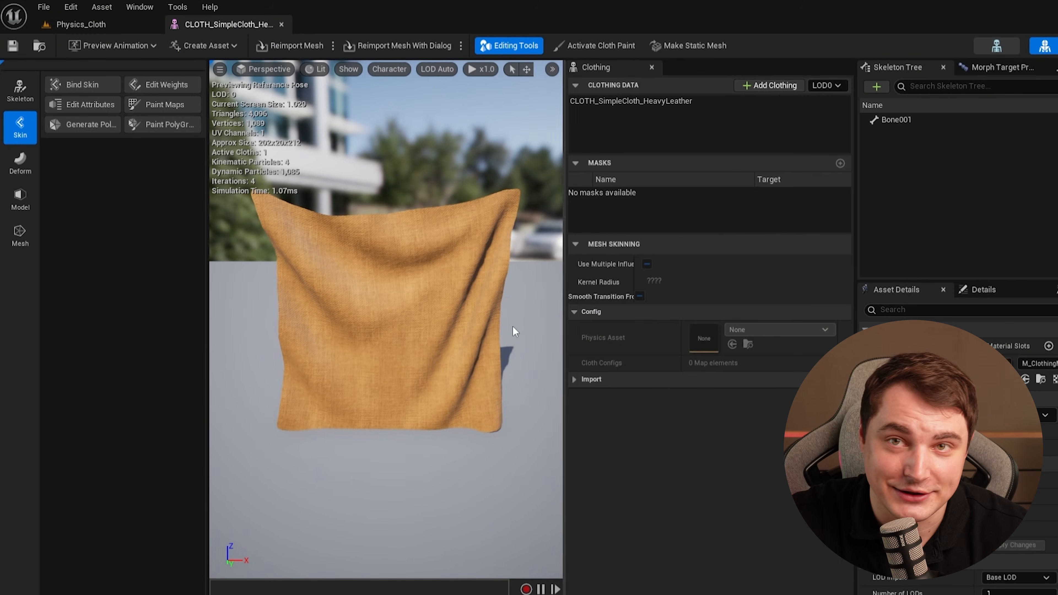
{"action": "left_click", "coordinate": [614, 102]}
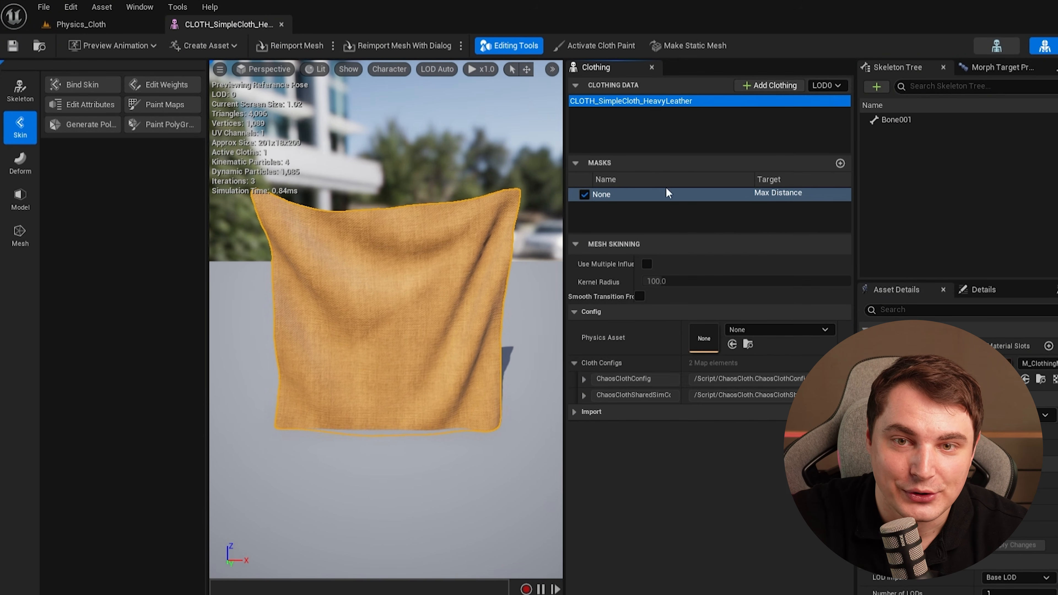
{"action": "left_click", "coordinate": [584, 379]}
{"action": "left_click", "coordinate": [594, 396]}
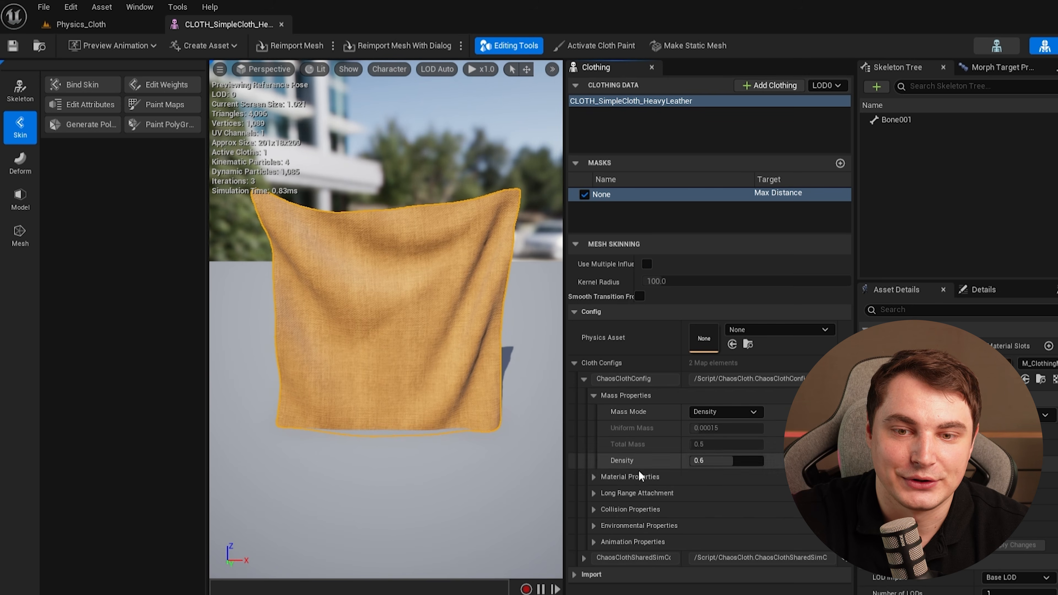
{"action": "left_click", "coordinate": [595, 542]}
{"action": "left_click", "coordinate": [595, 526]}
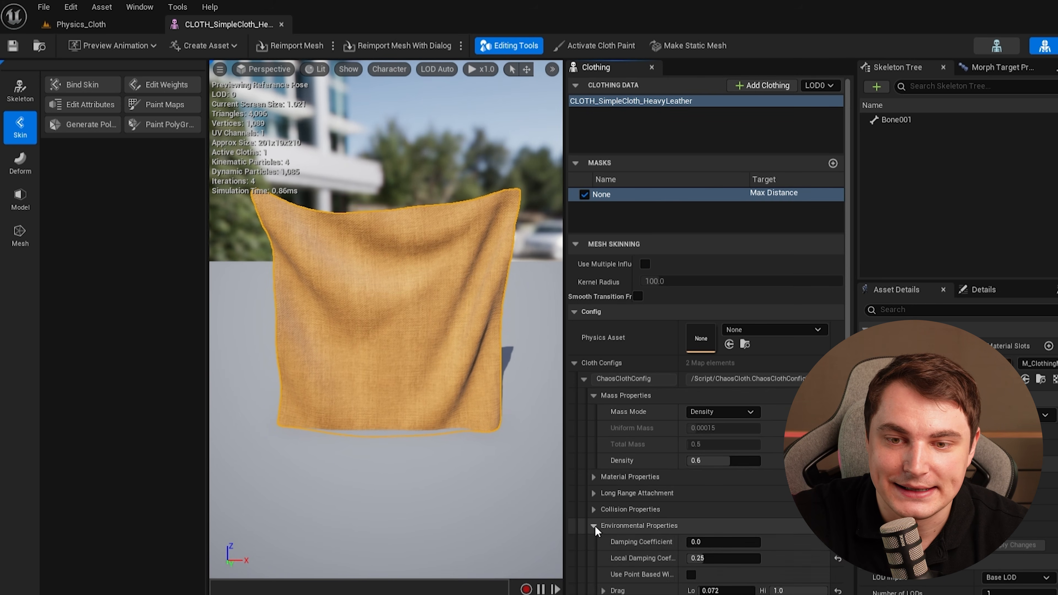
{"action": "scroll", "coordinate": [734, 475], "scroll_direction": "down", "scroll_amount": 2}
{"action": "left_click", "coordinate": [594, 435]}
{"action": "left_click", "coordinate": [593, 419]}
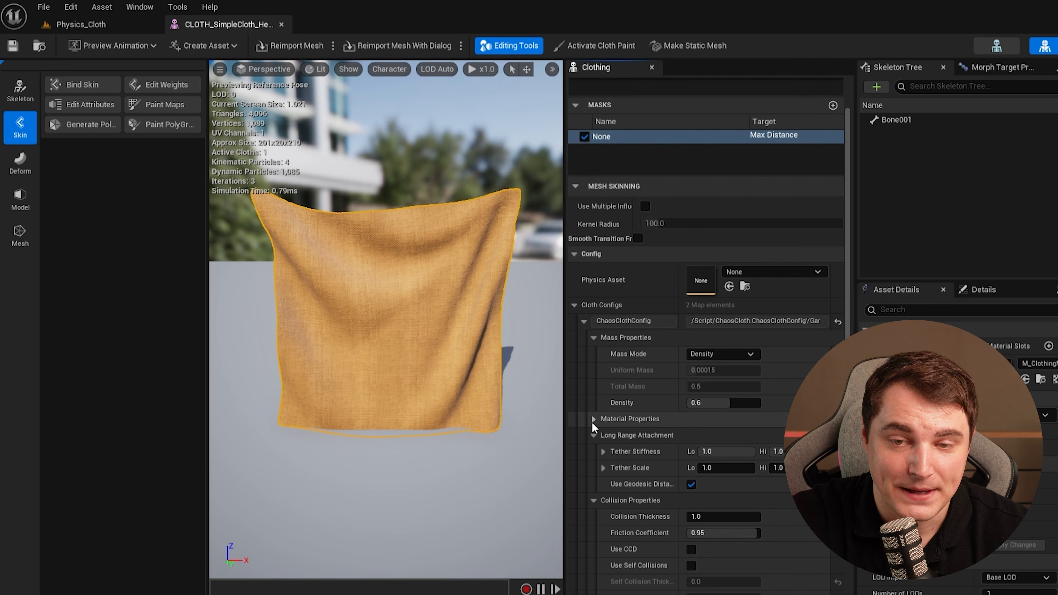
{"action": "scroll", "coordinate": [768, 442], "scroll_direction": "down", "scroll_amount": 10}
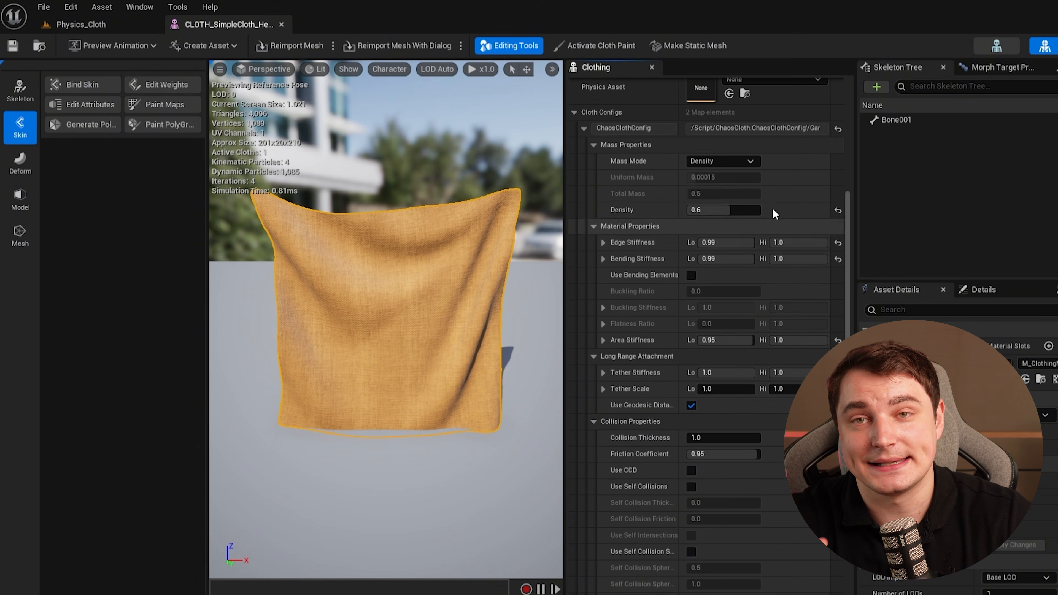
{"action": "scroll", "coordinate": [758, 422], "scroll_direction": "down", "scroll_amount": 8}
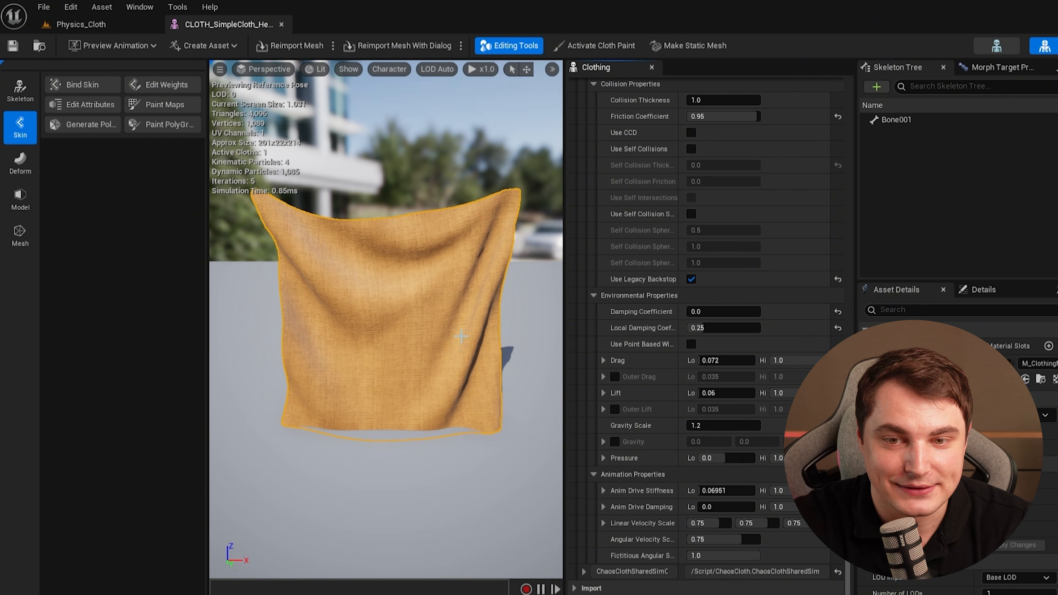
{"action": "scroll", "coordinate": [771, 383], "scroll_direction": "up", "scroll_amount": 9}
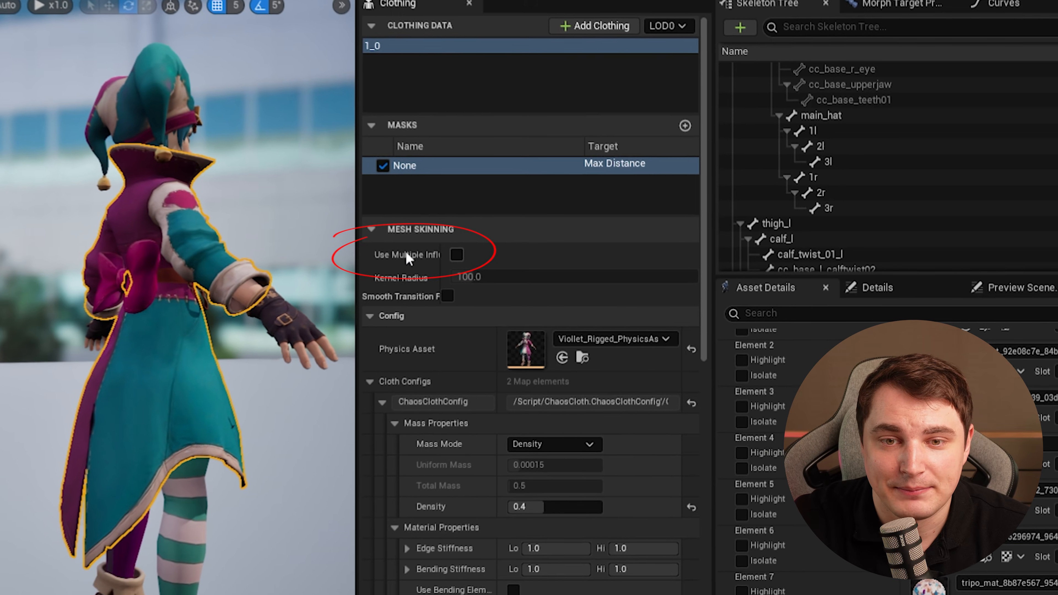
Enable Use Multiple Influences and Smooth Transition From Skinned for the coat's mesh skinning.
{"action": "left_click", "coordinate": [457, 255]}
{"action": "left_click_drag", "start_coordinate": [347, 284], "coordinate": [248, 303]}
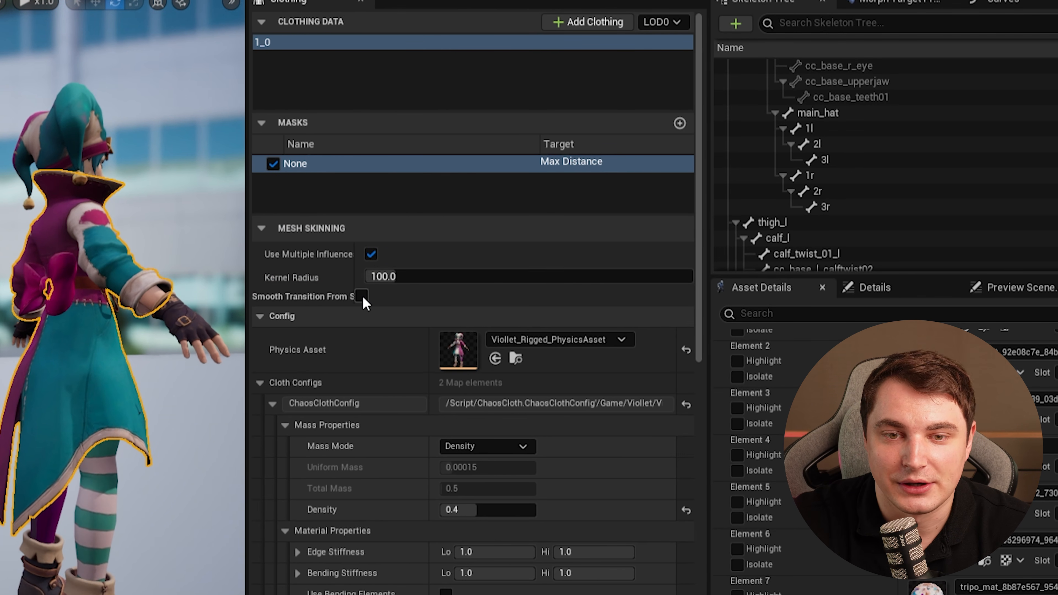
{"action": "left_click", "coordinate": [361, 295]}
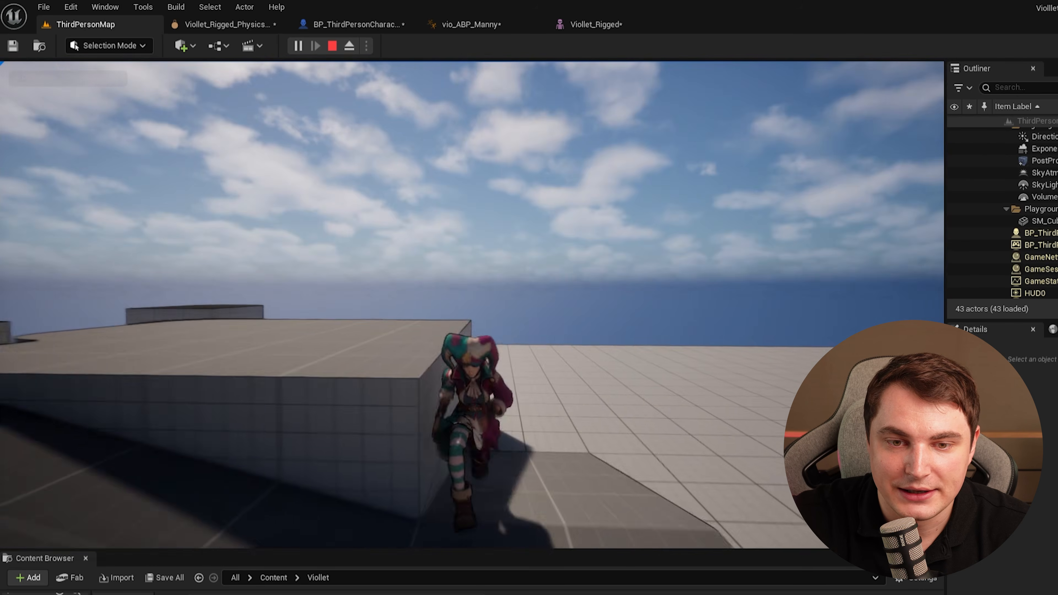
Play-test the character, running and jumping, then release the mouse from the game.
{"action": "key", "text": "d"}
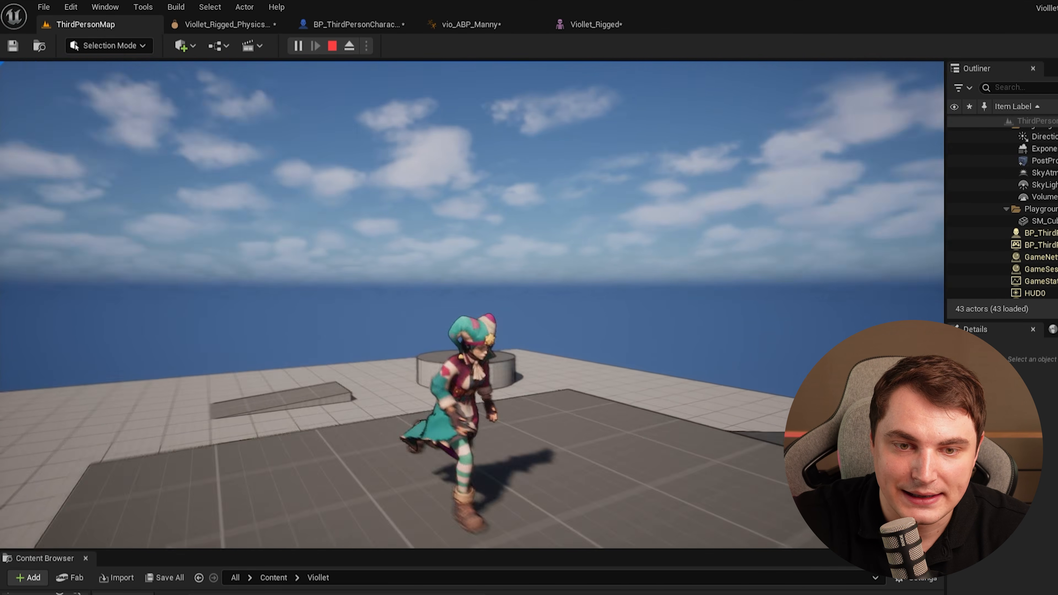
{"action": "key", "text": "space"}
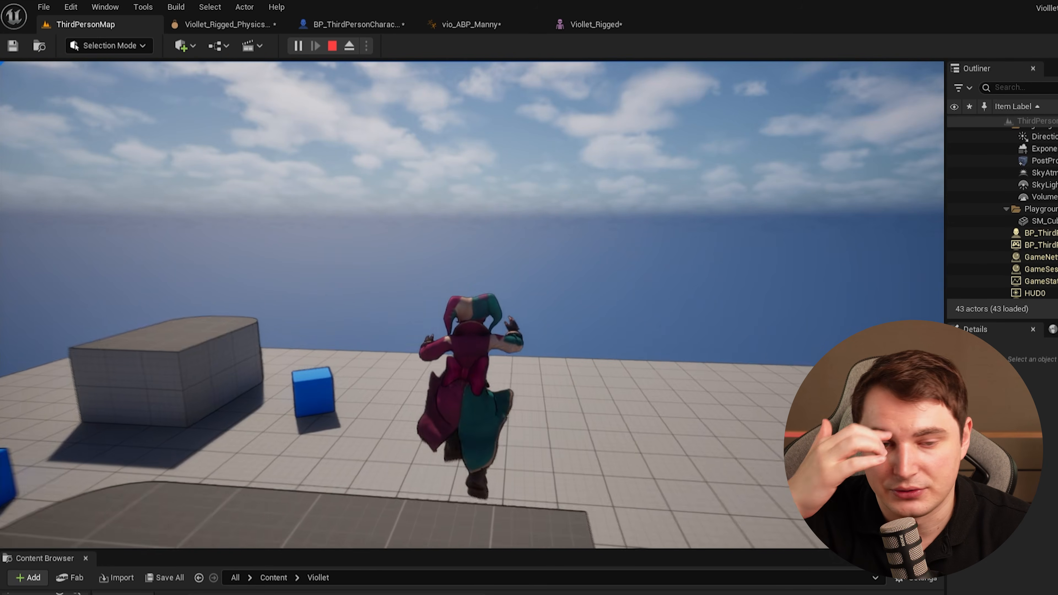
{"action": "key", "text": "s"}
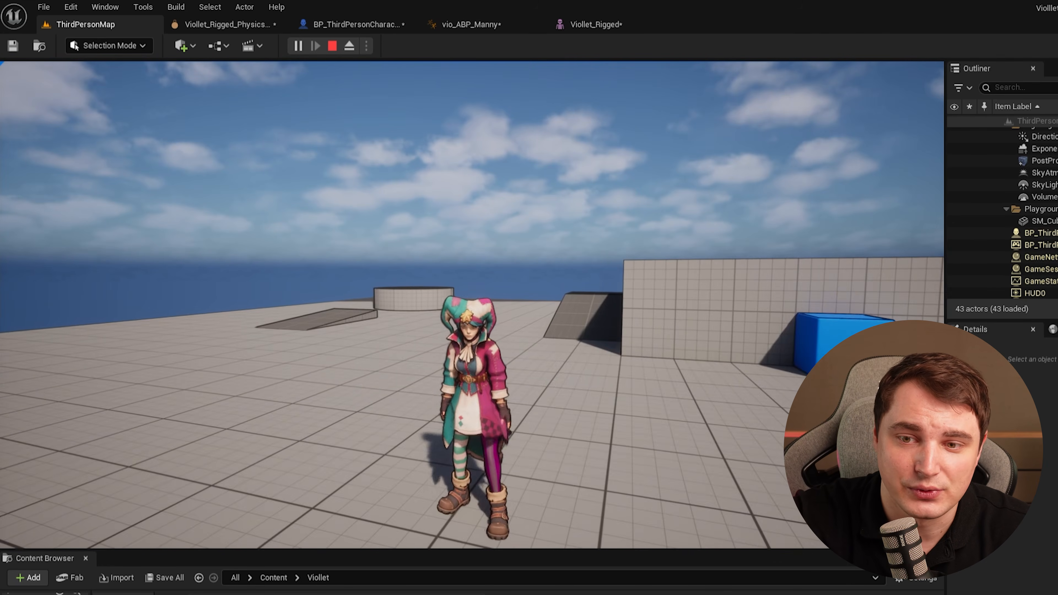
{"action": "key", "text": "shift+F1"}
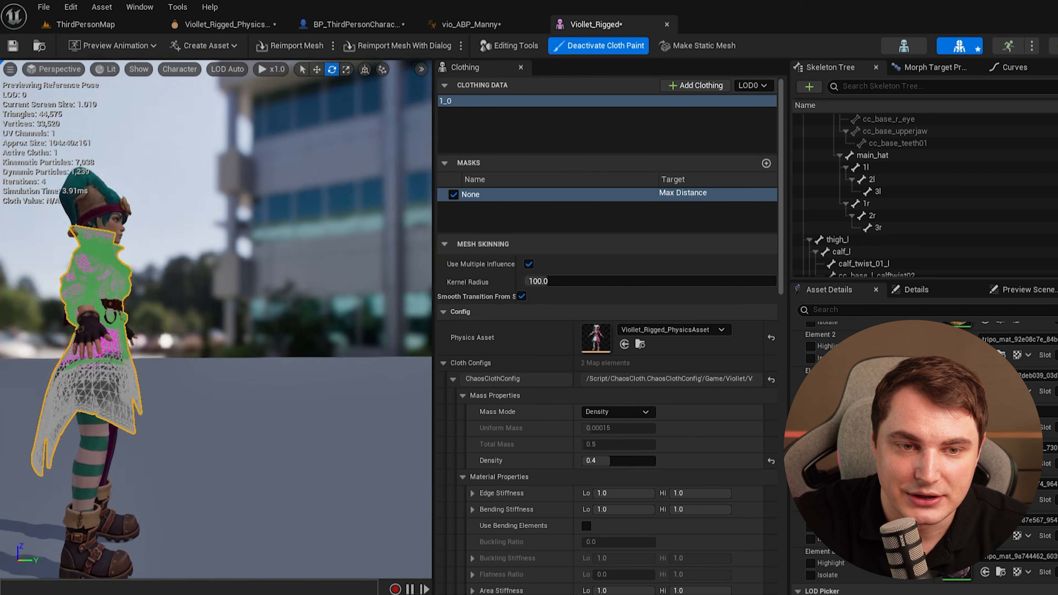
Paint the coat's max distance values with the cloth brush at paint value 3.0 and radius 7.0.
{"action": "key", "text": "w"}
{"action": "right_click_drag", "start_coordinate": [217, 320], "coordinate": [121, 310]}
{"action": "key", "text": "d"}
{"action": "right_click_drag", "start_coordinate": [381, 398], "coordinate": [430, 398]}
{"action": "key", "text": "s"}
{"action": "key", "text": "a"}
{"action": "scroll", "coordinate": [648, 526], "scroll_direction": "down", "scroll_amount": 3}
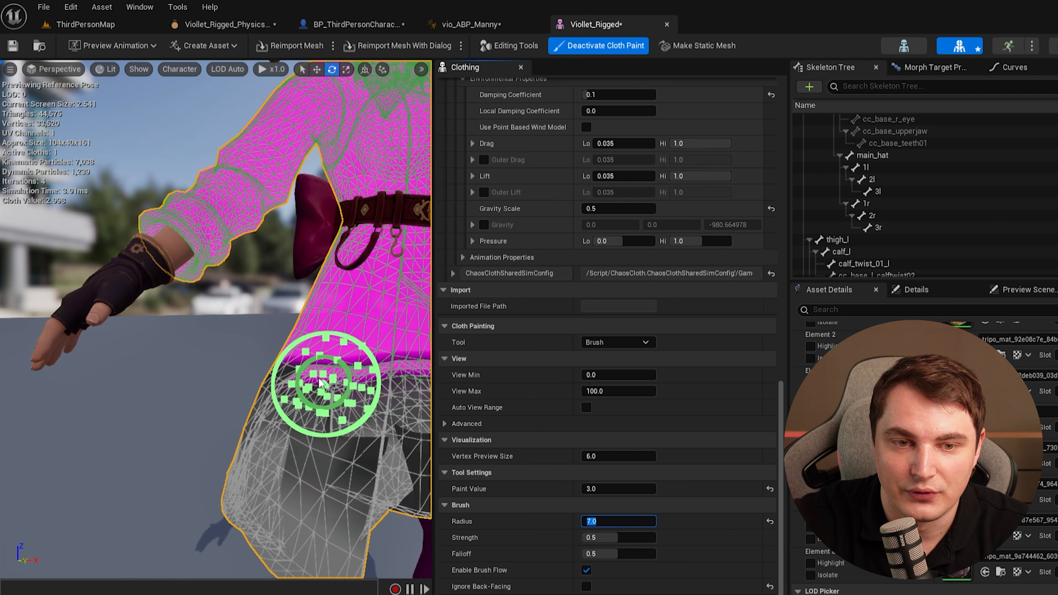
{"action": "mouse_move", "coordinate": [317, 380]}
{"action": "left_mouse_down"}
{"action": "mouse_move", "coordinate": [313, 371]}
{"action": "mouse_move", "coordinate": [233, 386]}
{"action": "left_mouse_up"}
{"action": "key", "text": "a"}
{"action": "right_click_drag", "start_coordinate": [233, 385], "coordinate": [333, 386]}
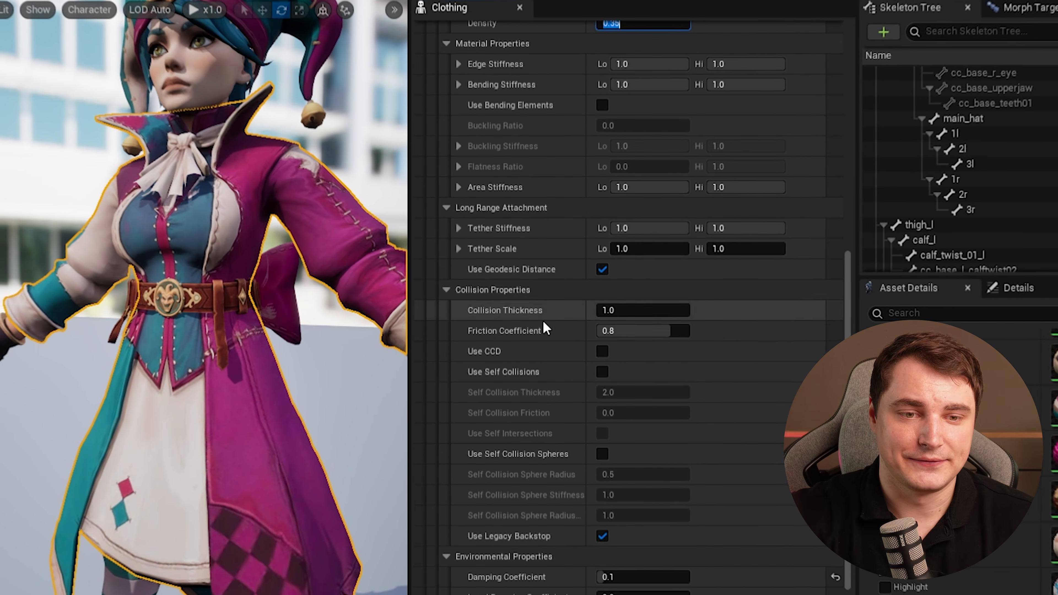
{"action": "scroll", "coordinate": [640, 317], "scroll_direction": "down", "scroll_amount": 5}
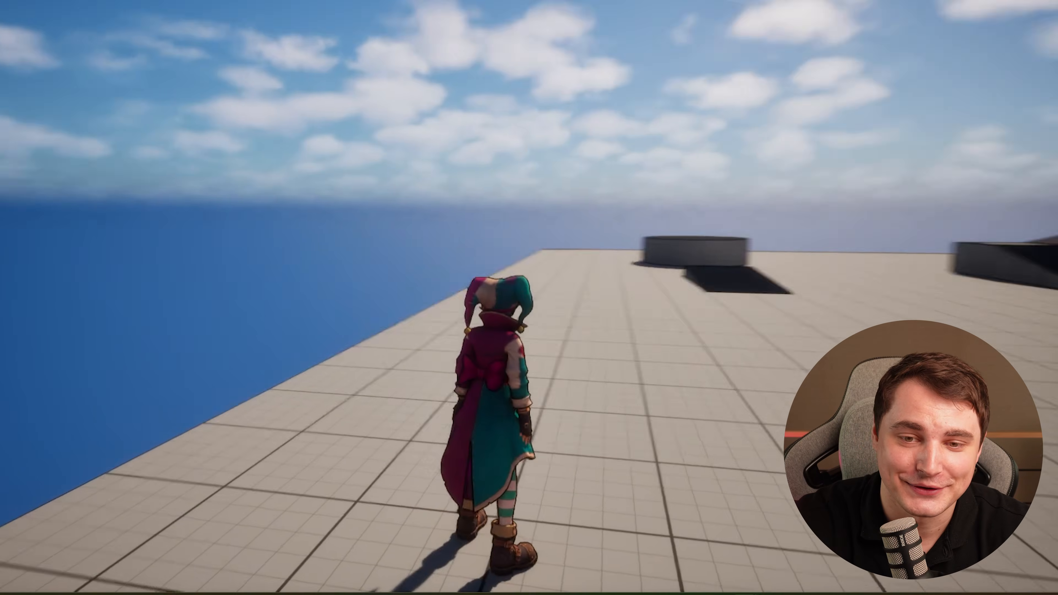
Play-test the character once more, running and jumping to check the coat's cloth motion.
{"action": "key", "text": "w"}
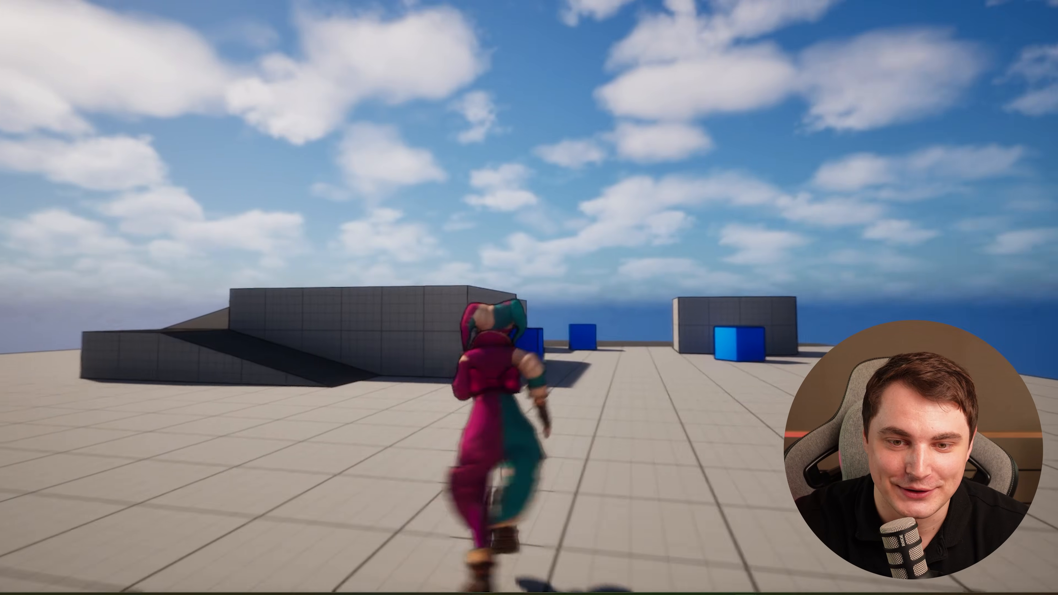
{"action": "key", "text": "a"}
{"action": "key", "text": "d"}
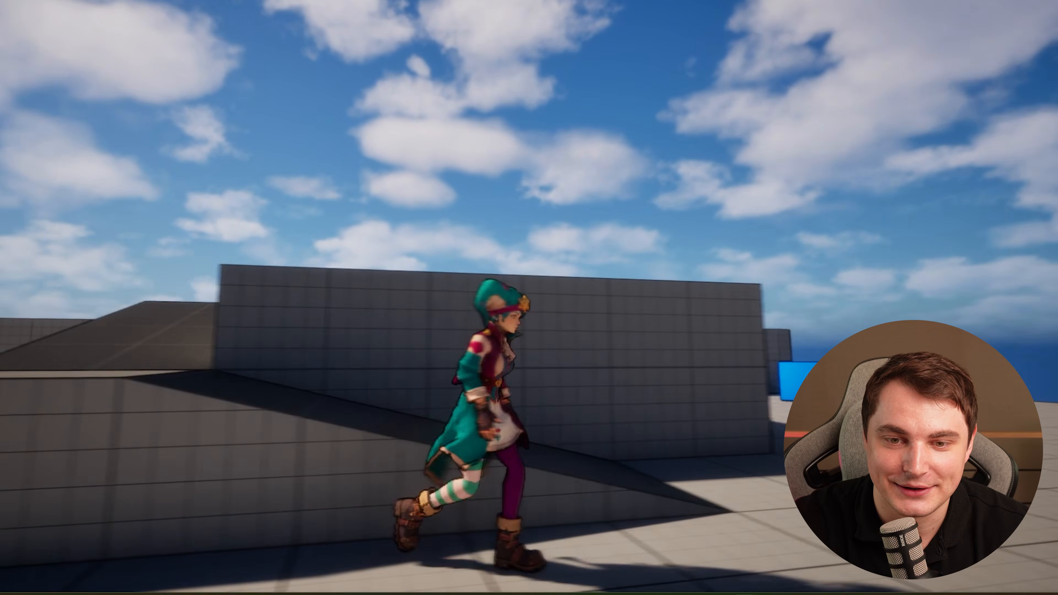
{"action": "key", "text": "a"}
{"action": "key", "text": "space"}
{"action": "key", "text": "s"}
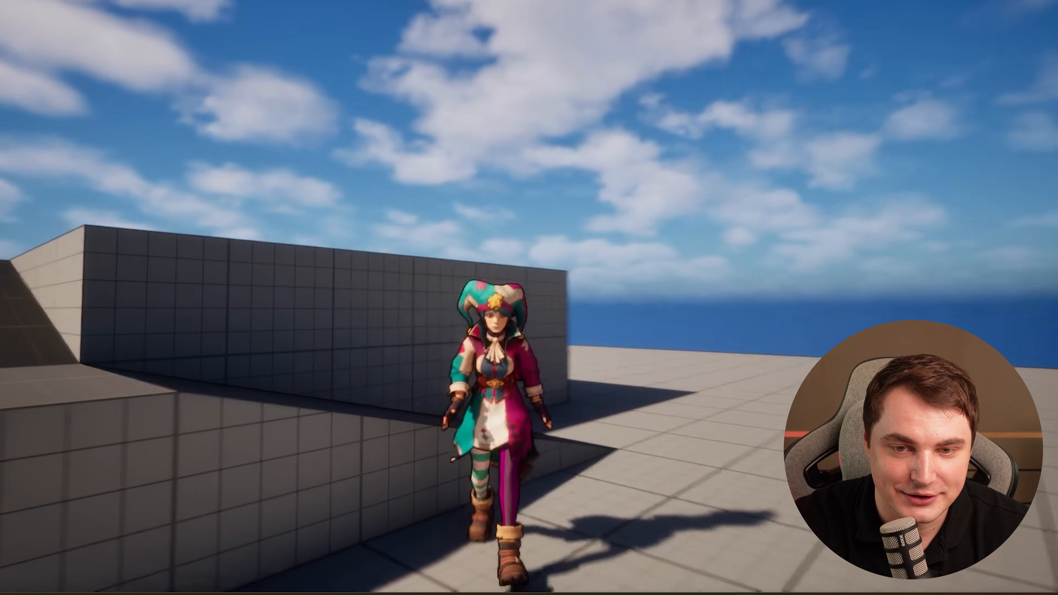
{"action": "key", "text": "space"}
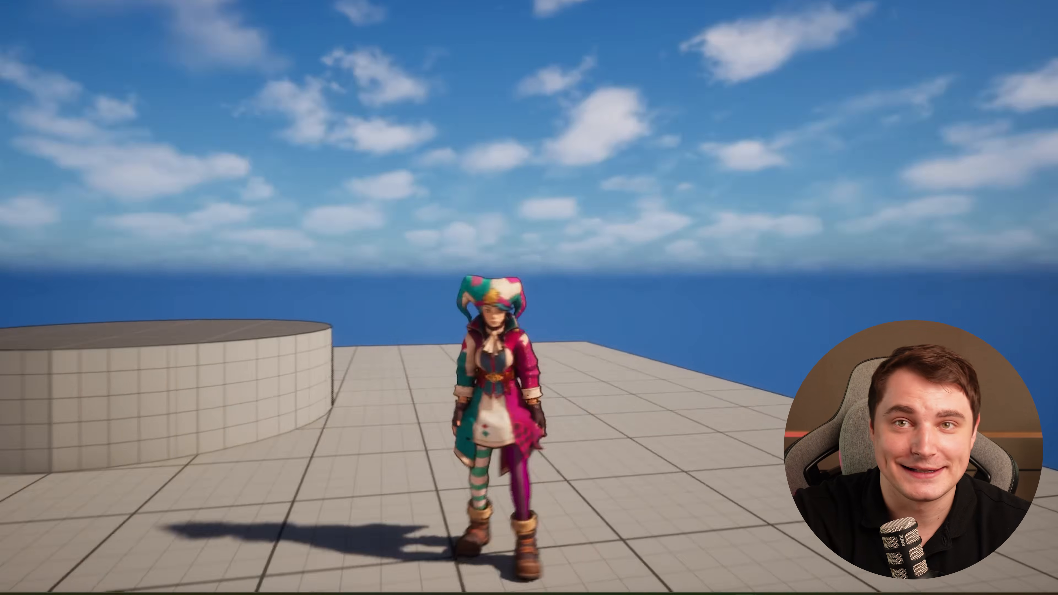
{"action": "key", "text": "space"}
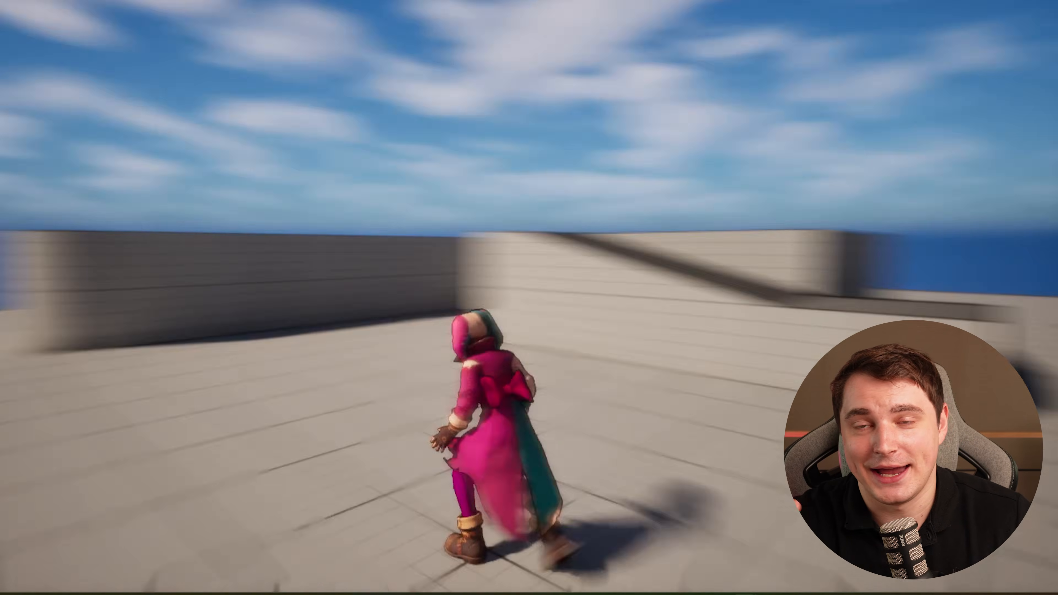